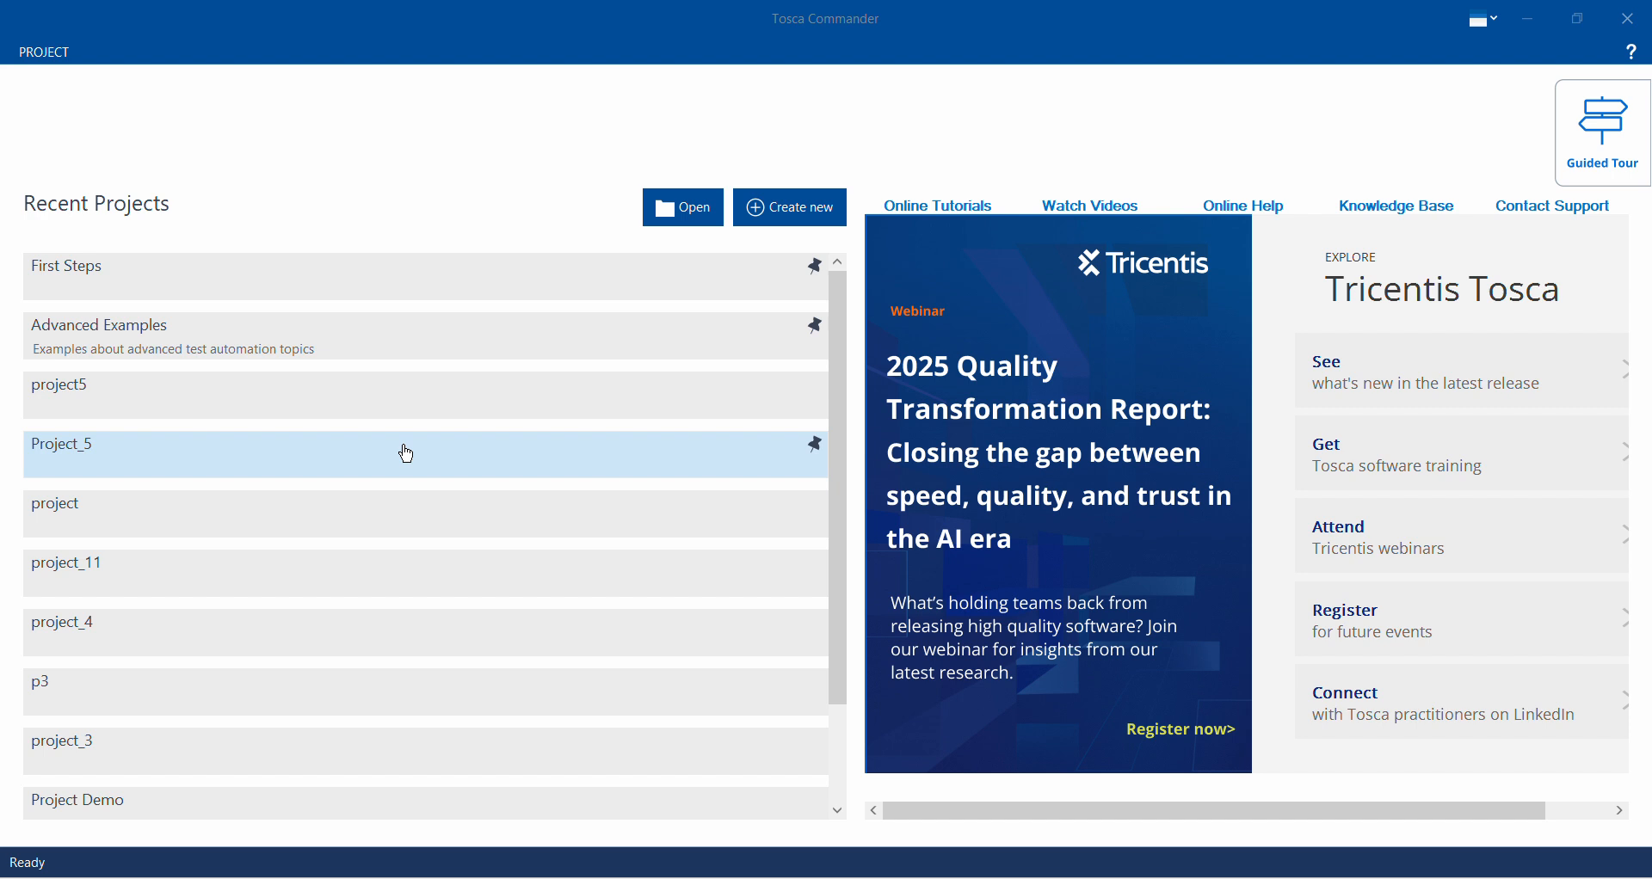
Step: Open project5, create a test case named Windows Operation in the TestCases folder, and widen the Name column
{"action": "left_click", "coordinate": [387, 393]}
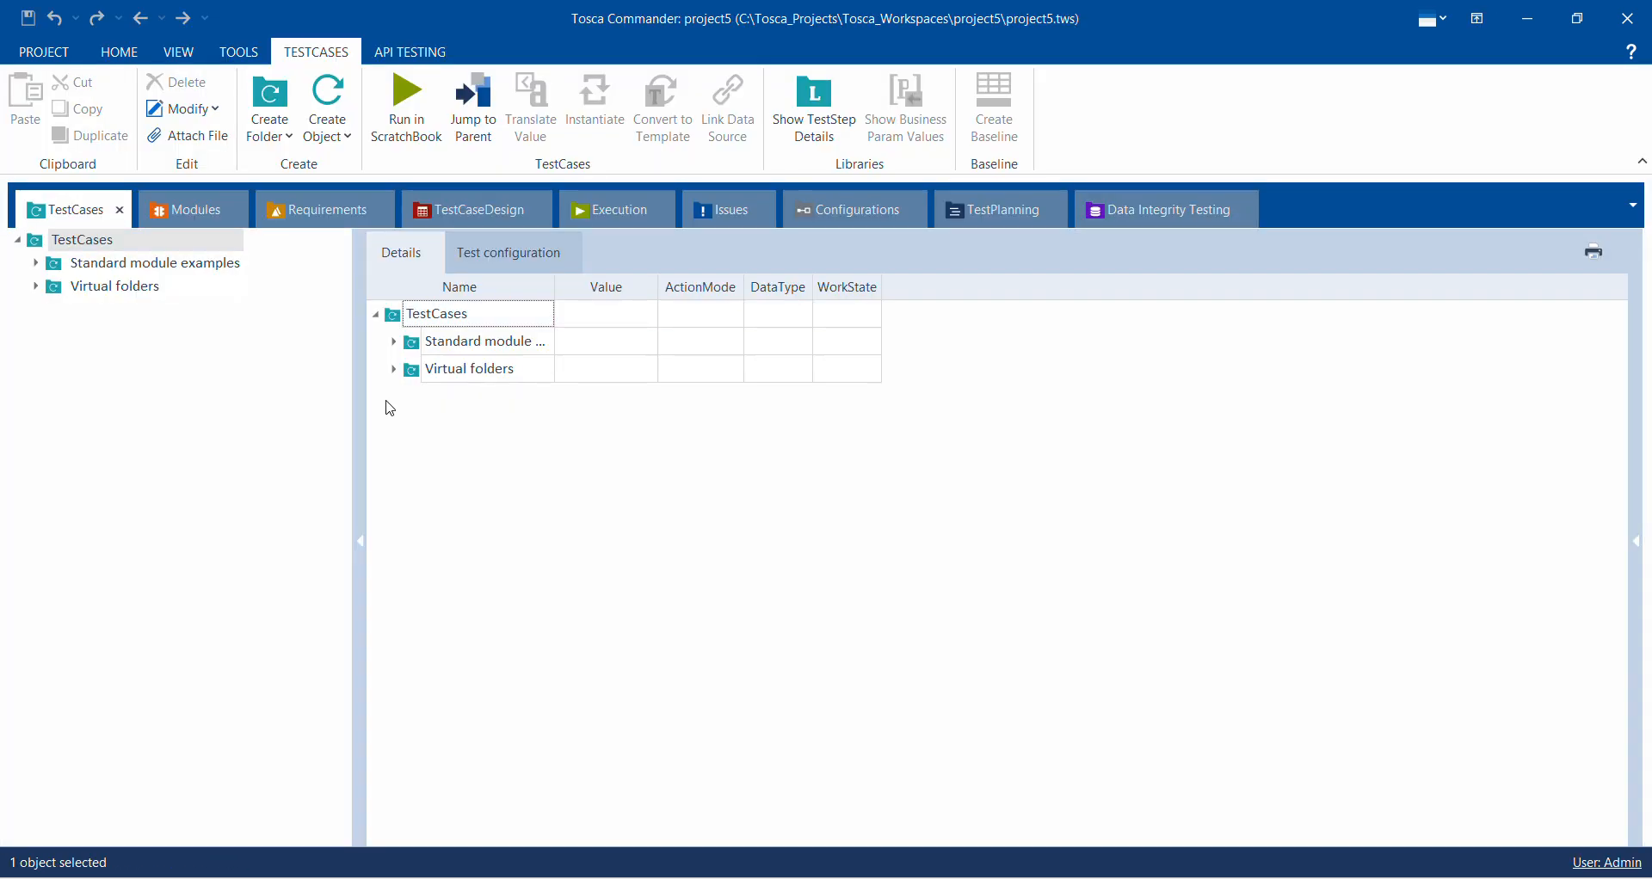
{"action": "right_click", "coordinate": [520, 413]}
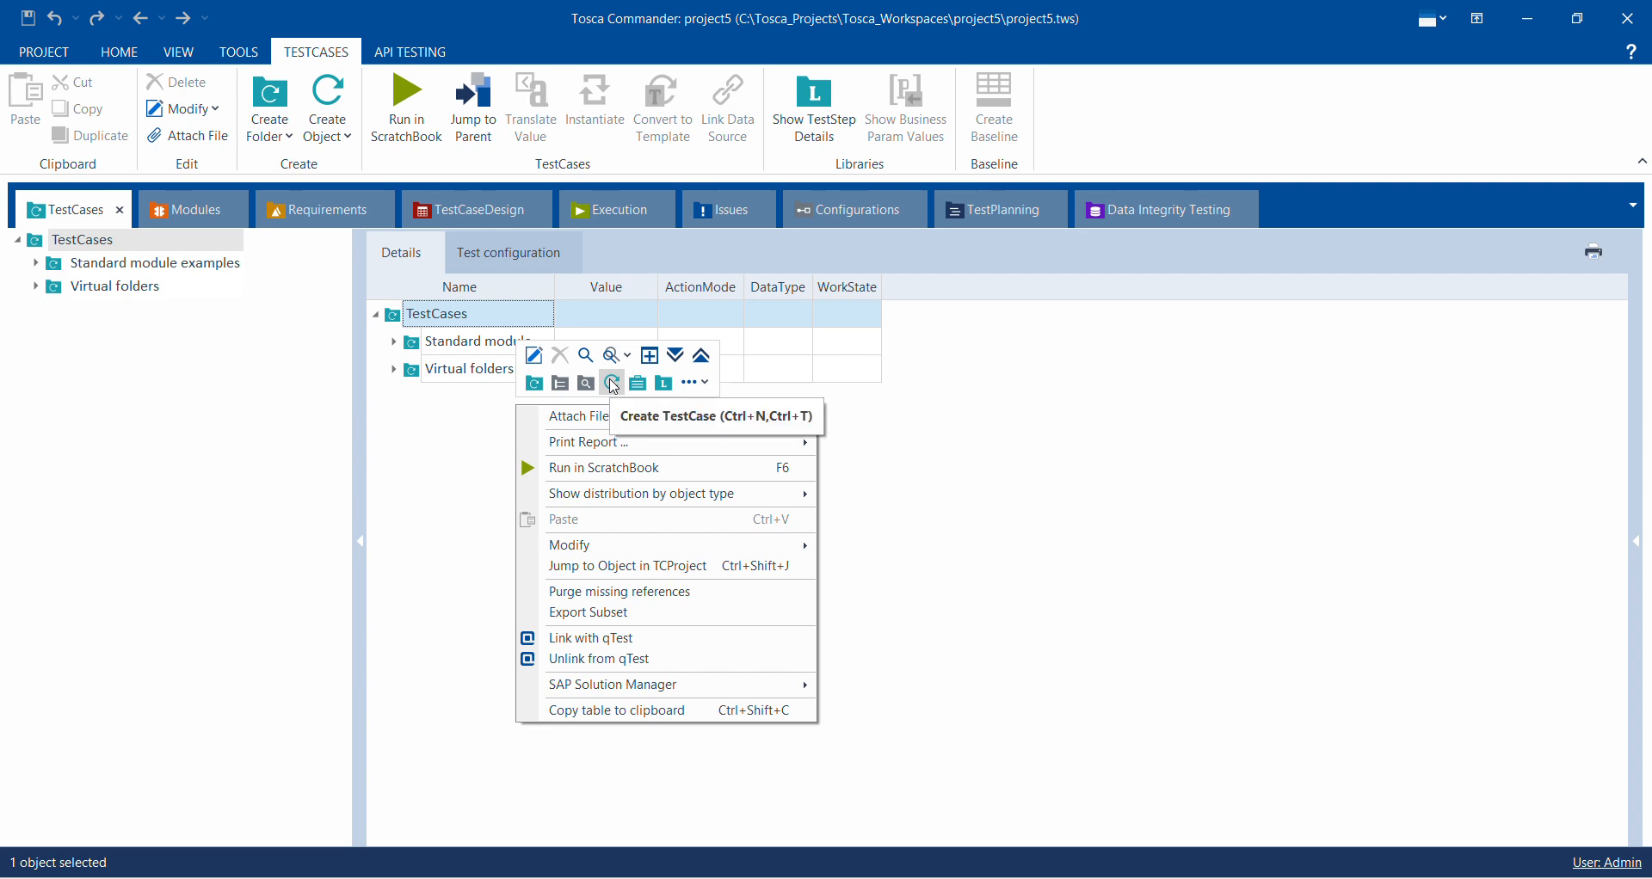
{"action": "left_click", "coordinate": [613, 384]}
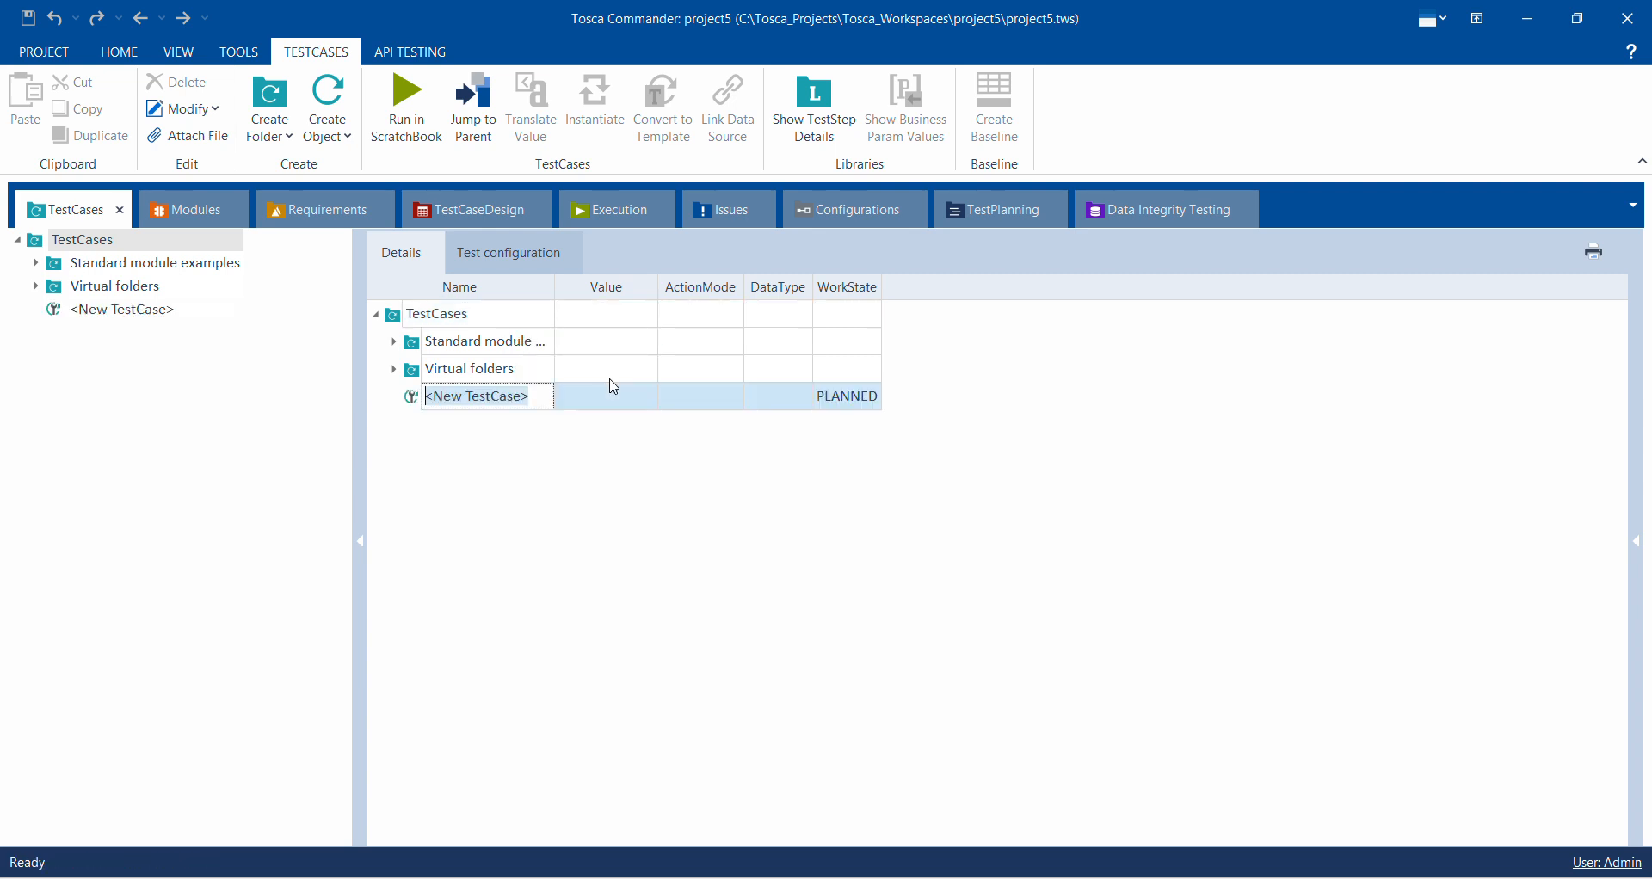
{"action": "key", "text": "BackSpace"}
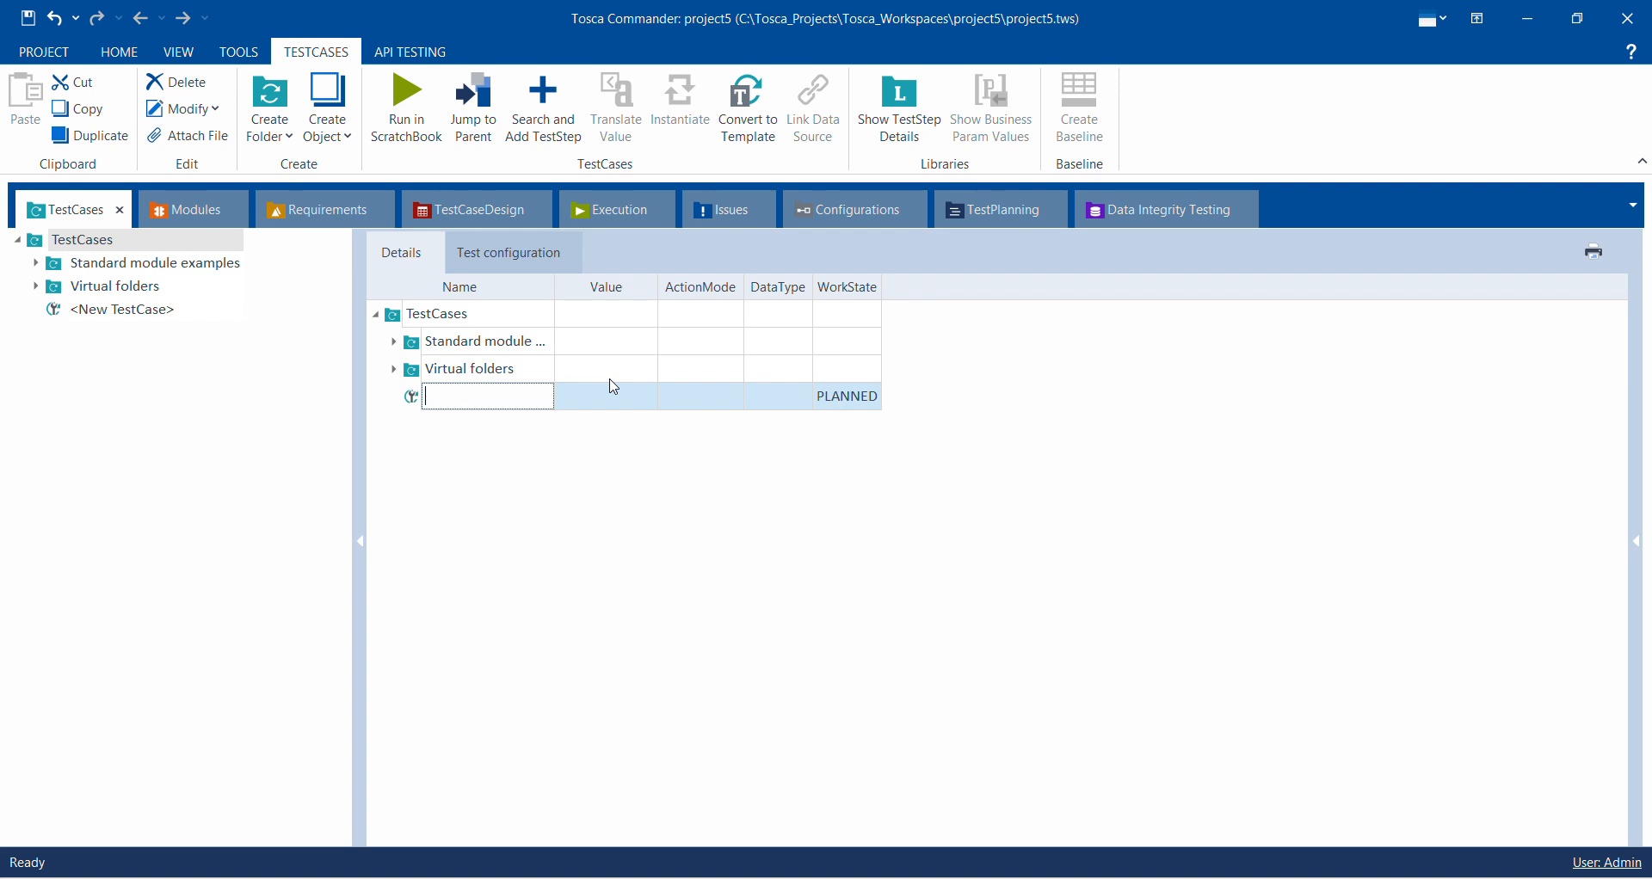
{"action": "type", "text": "Windows Operation"}
{"action": "left_click", "coordinate": [636, 469]}
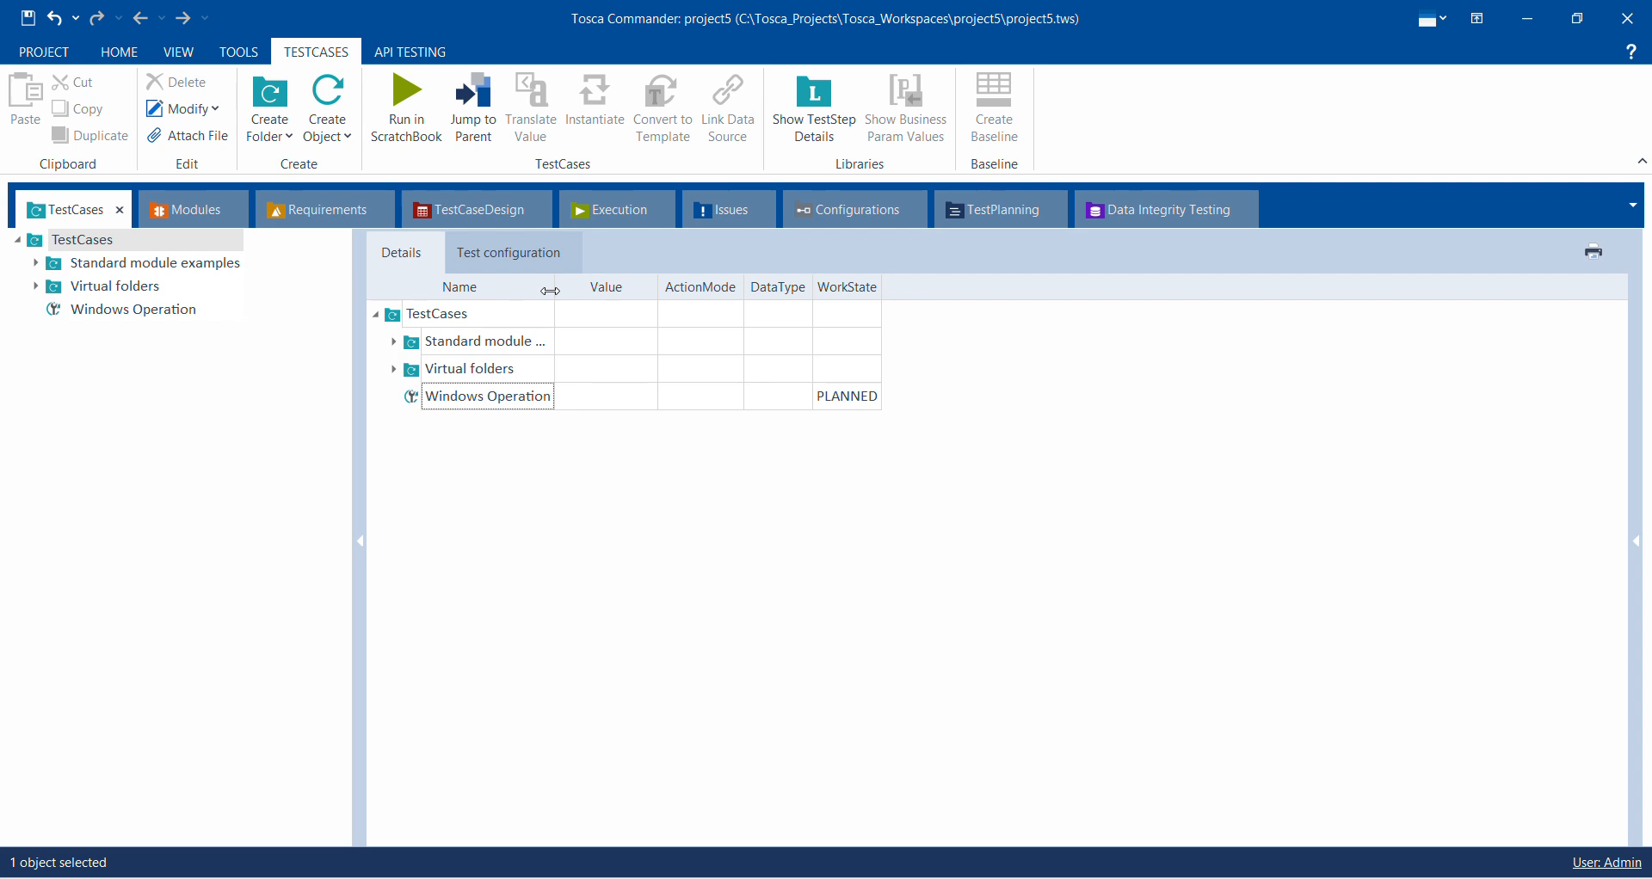
{"action": "left_click_drag", "start_coordinate": [555, 287], "coordinate": [590, 287]}
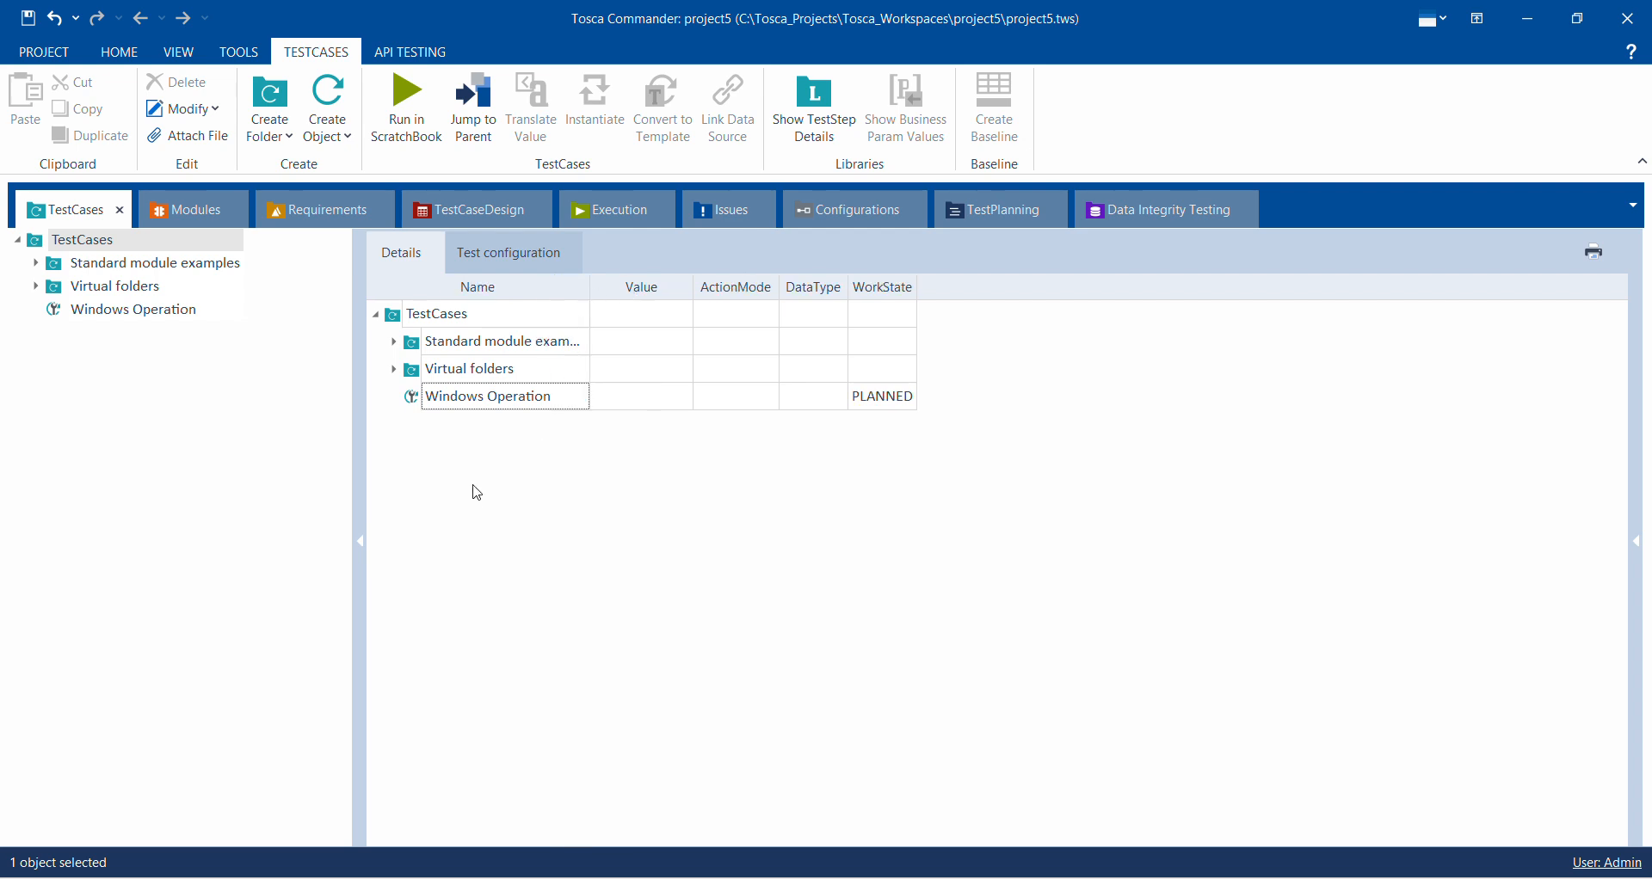
Step: Search for and add a TBox Start Program test step to the Windows Operation test case
{"action": "right_click", "coordinate": [524, 411]}
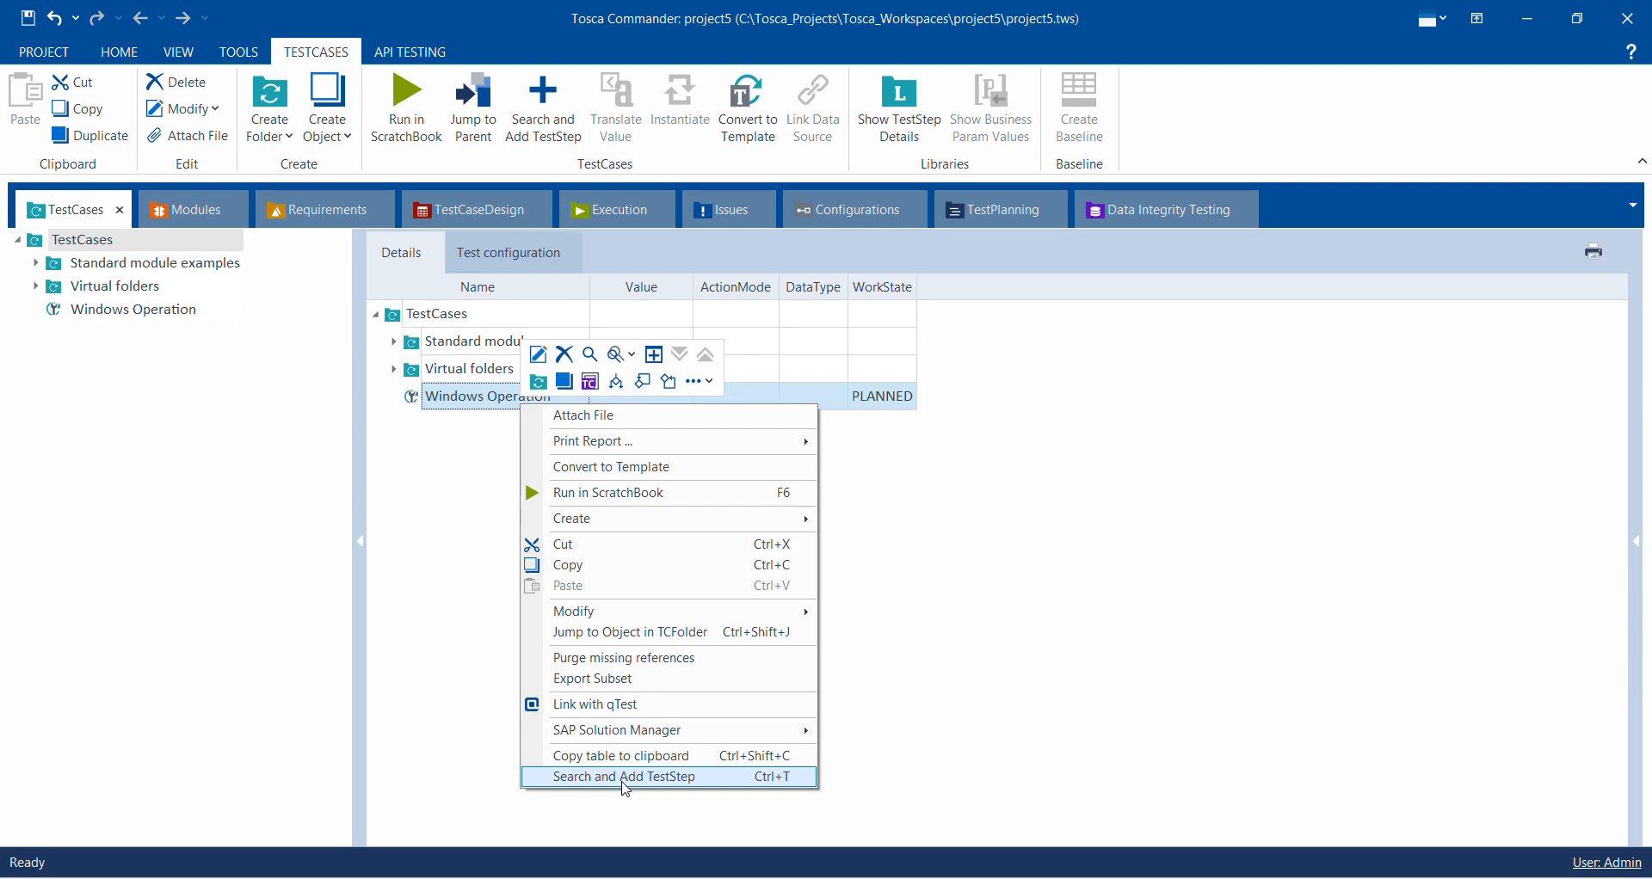
{"action": "left_click", "coordinate": [626, 777]}
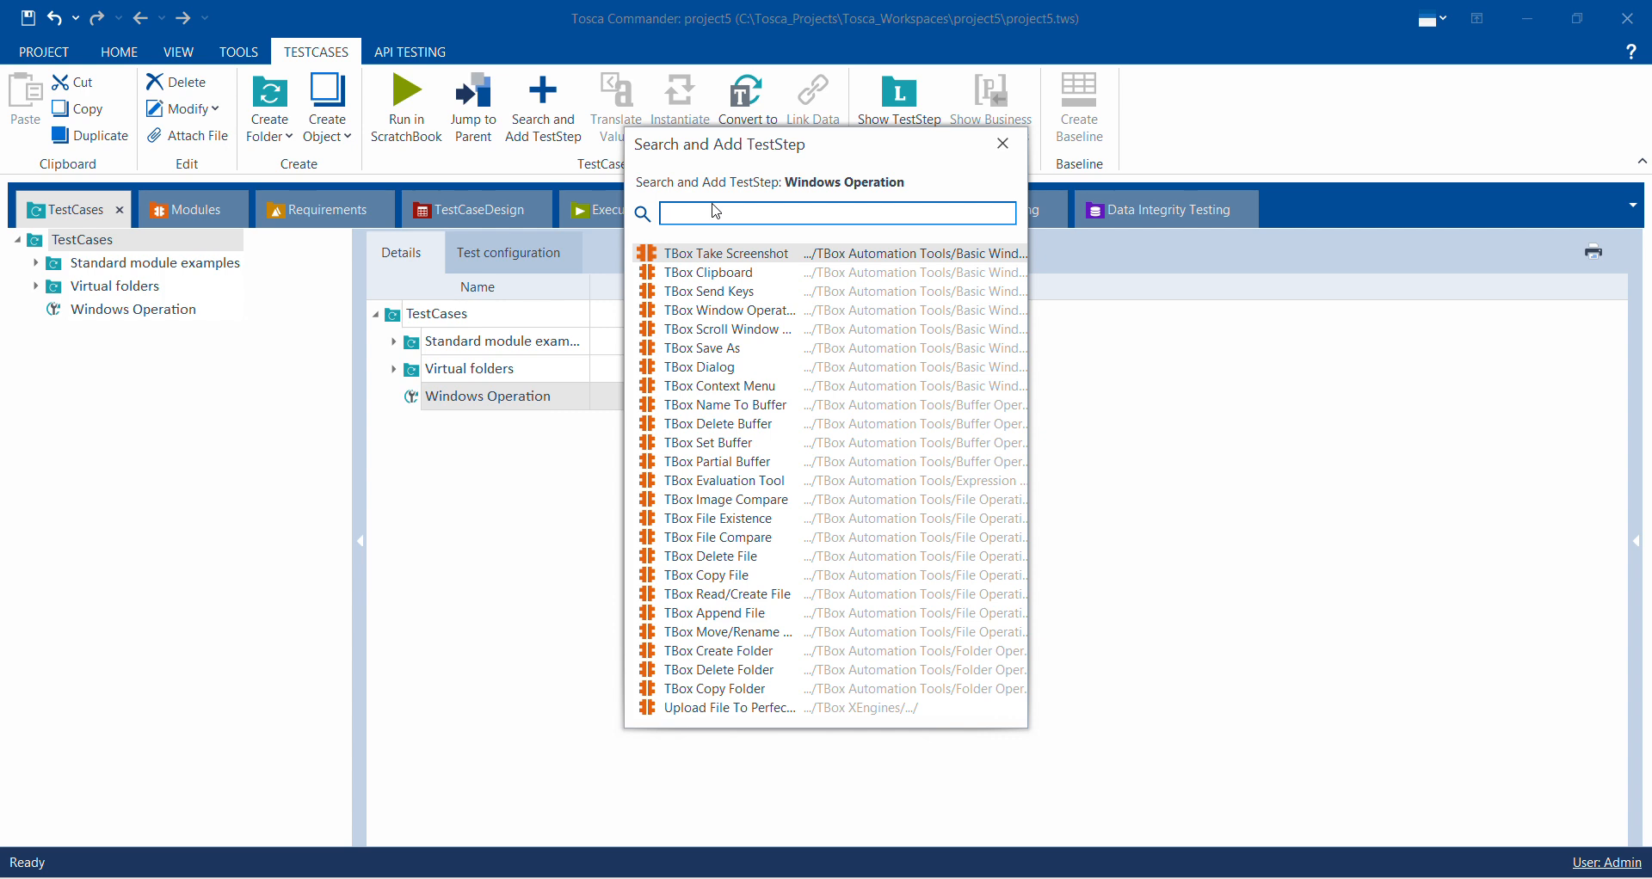
{"action": "type", "text": "Tbox"}
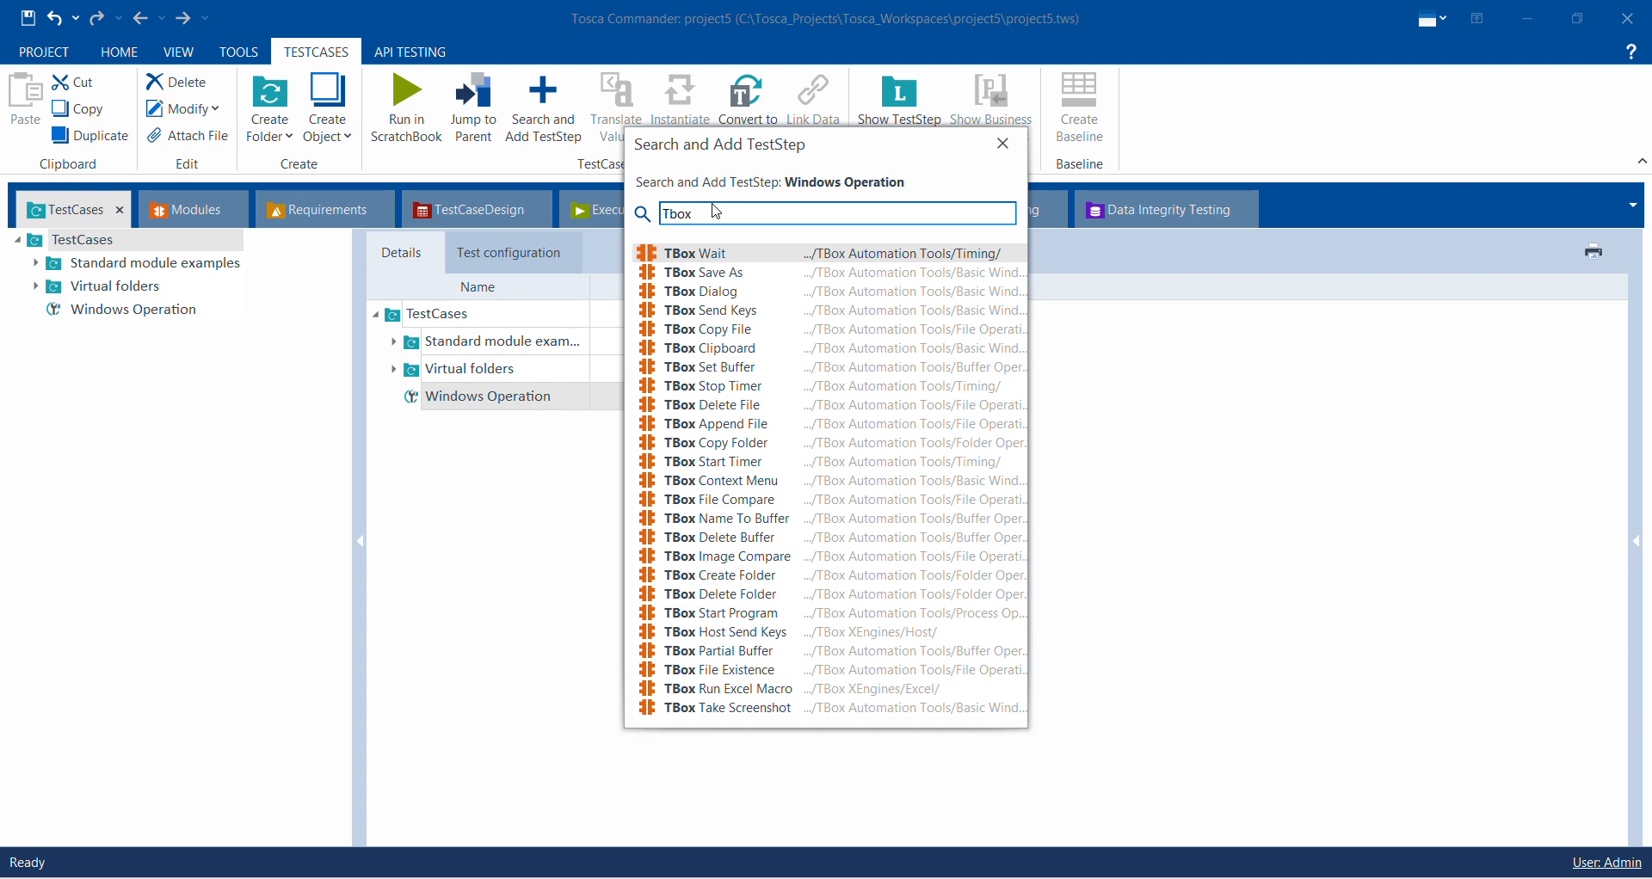
{"action": "type", "text": " star"}
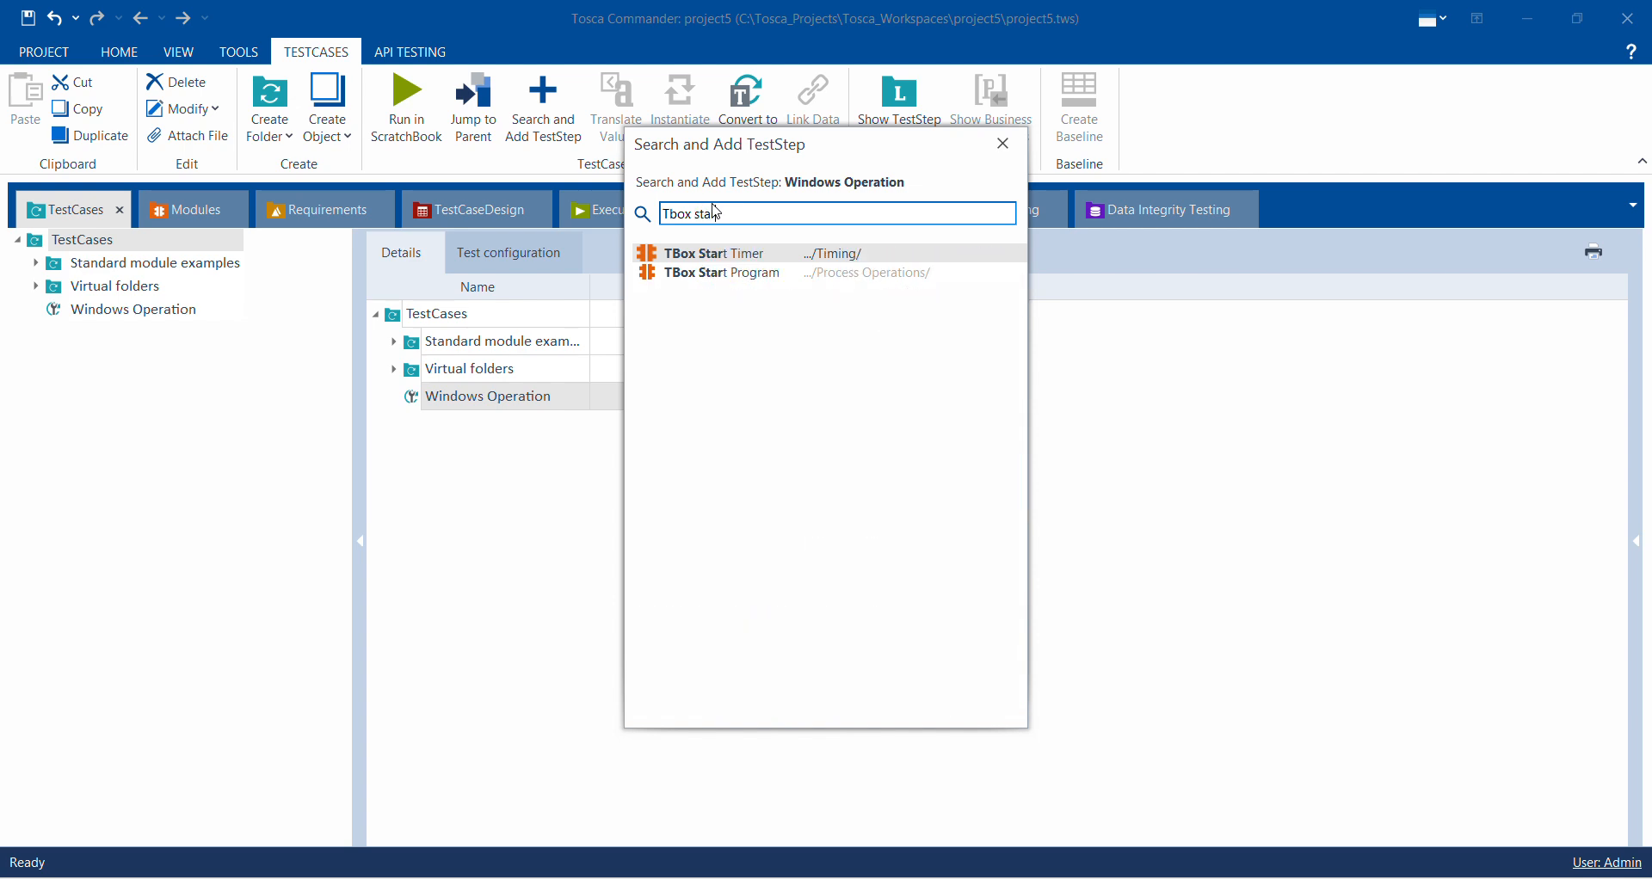
{"action": "double_click", "coordinate": [731, 273]}
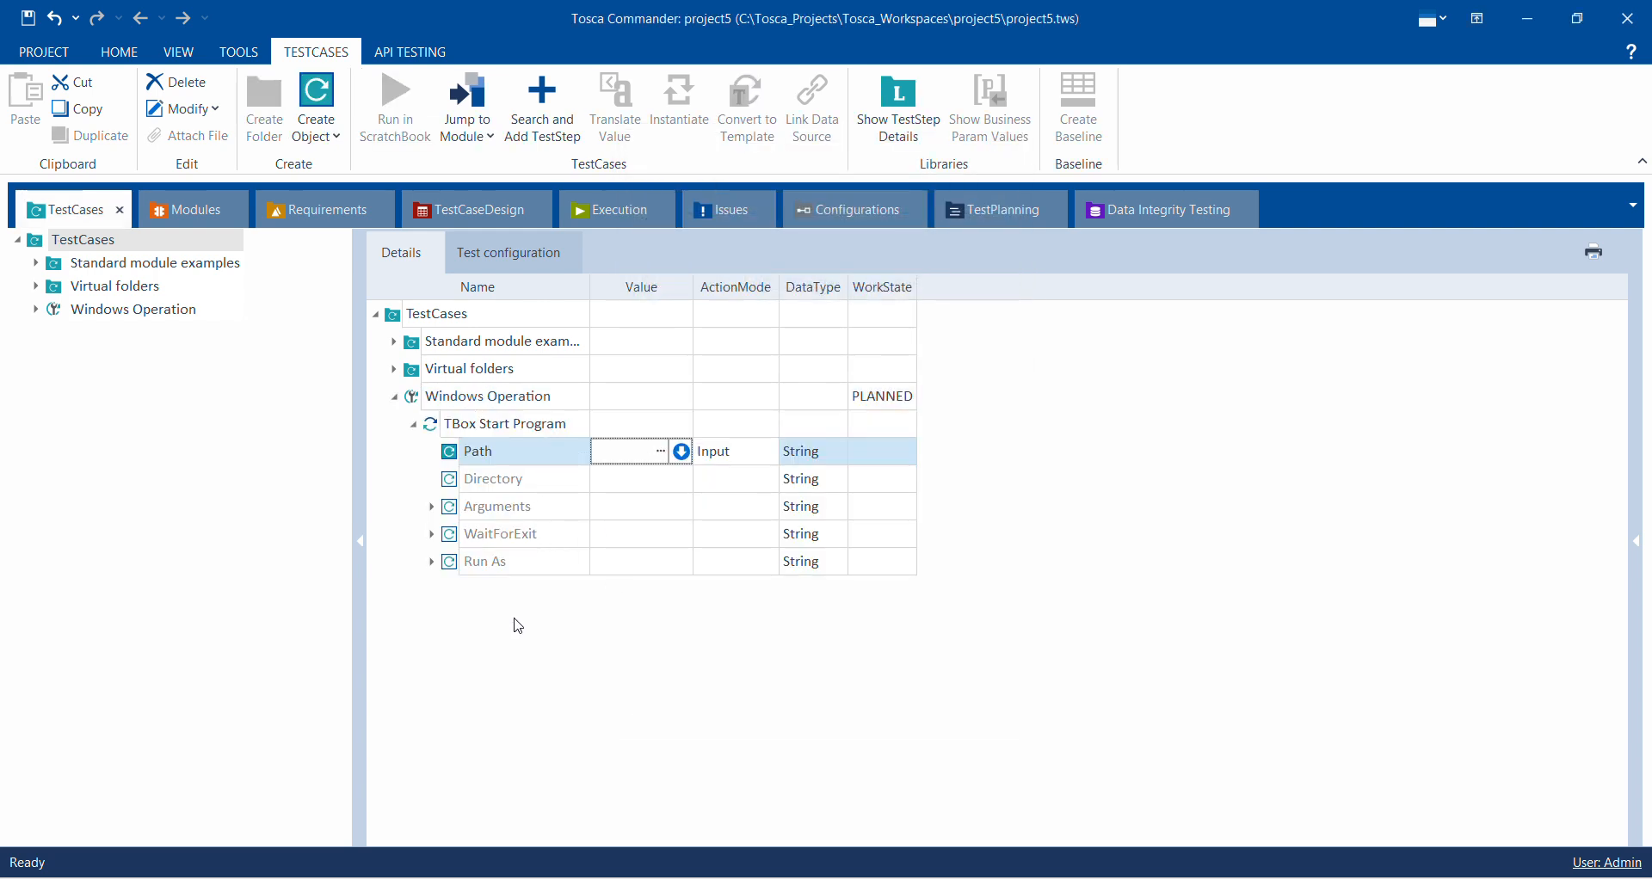
Step: Search for and add a TBox Window Operation test step after the TBox Start Program step
{"action": "left_click", "coordinate": [533, 423]}
{"action": "right_click", "coordinate": [532, 418]}
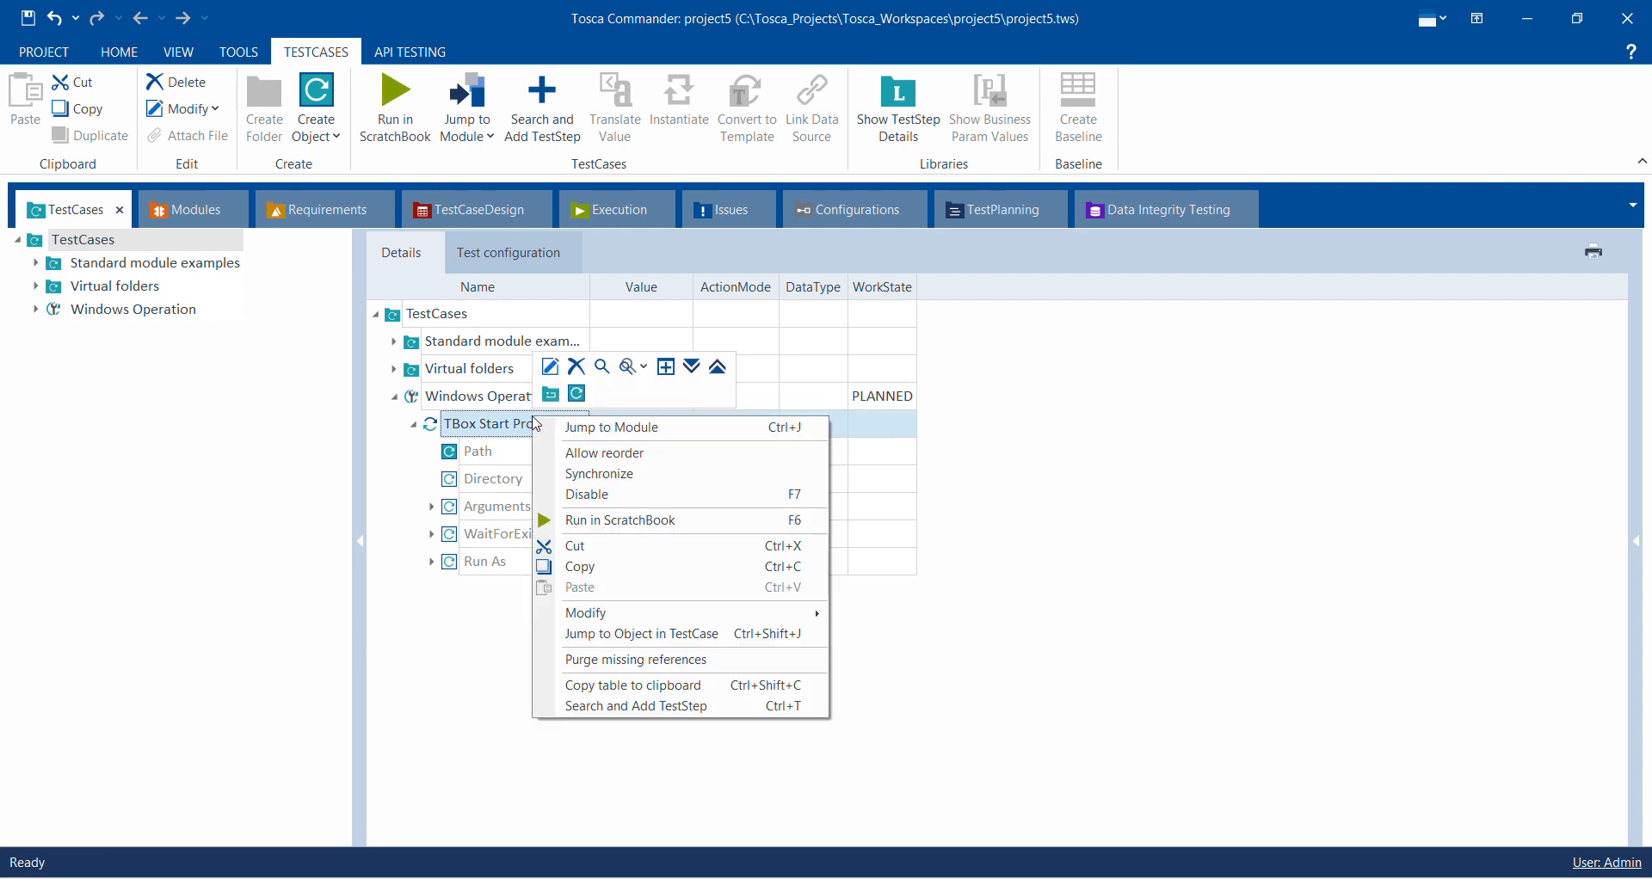
{"action": "left_click", "coordinate": [623, 713]}
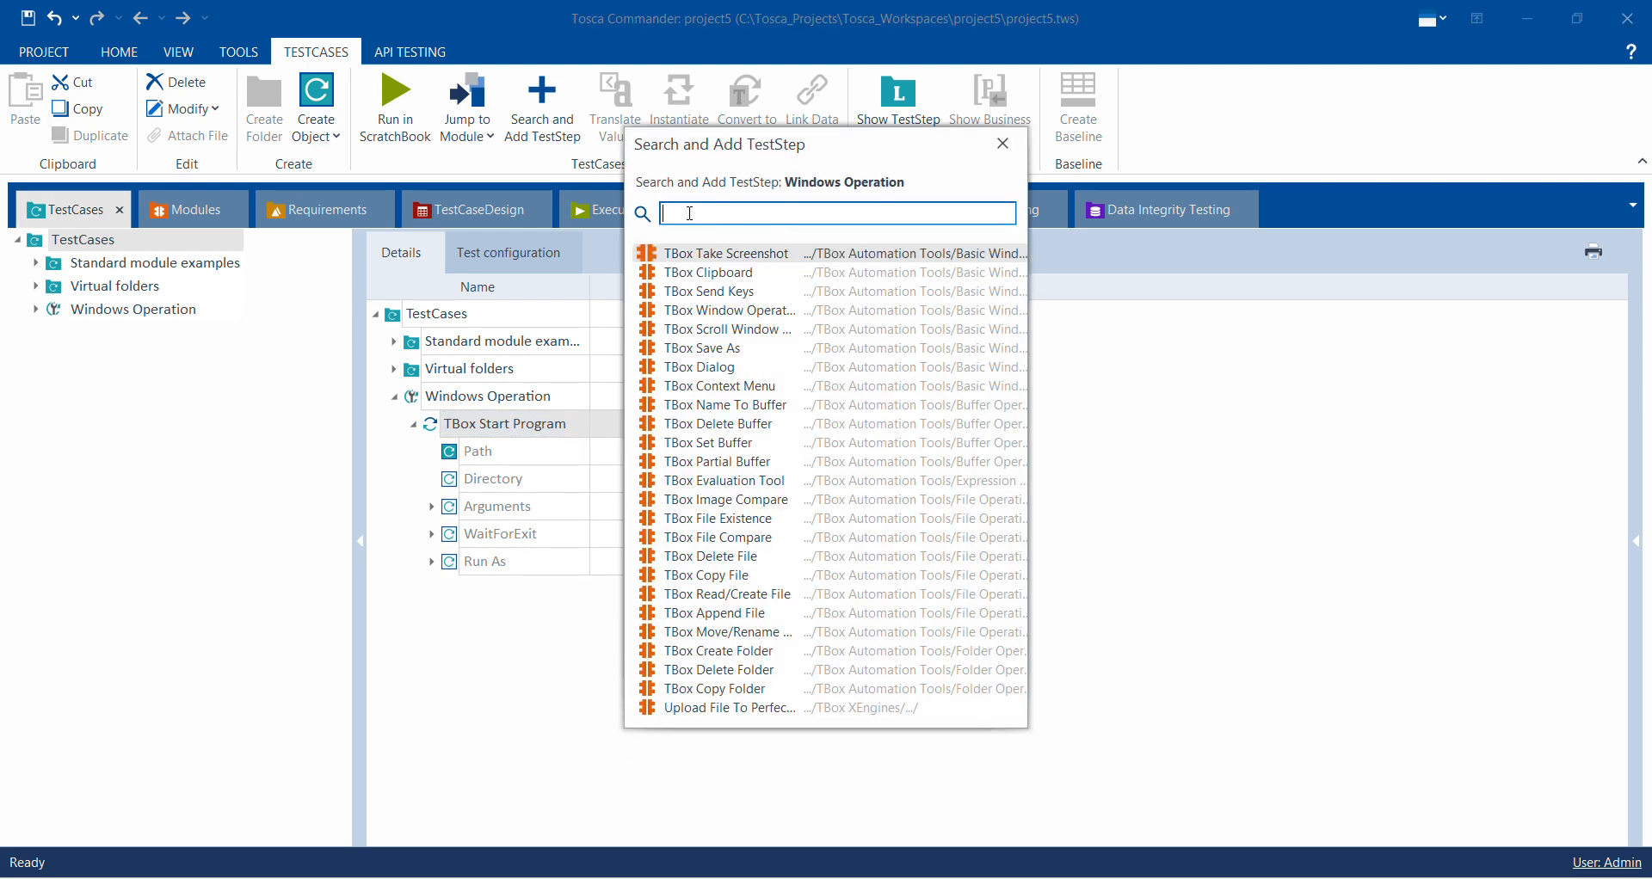
{"action": "type", "text": "Tbo"}
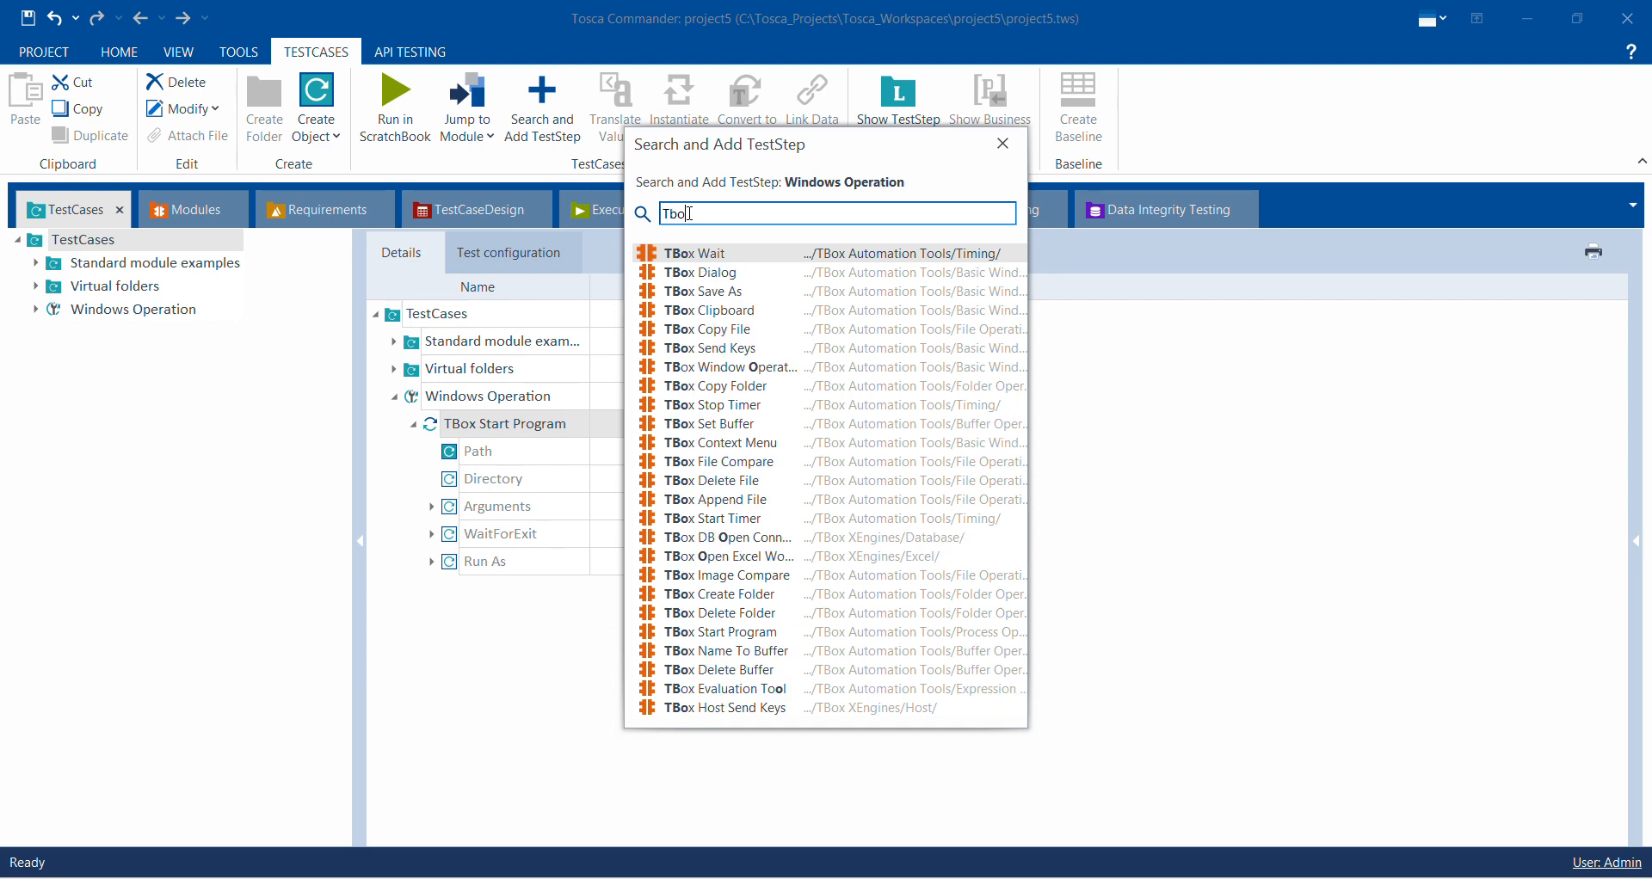
{"action": "type", "text": "x windo"}
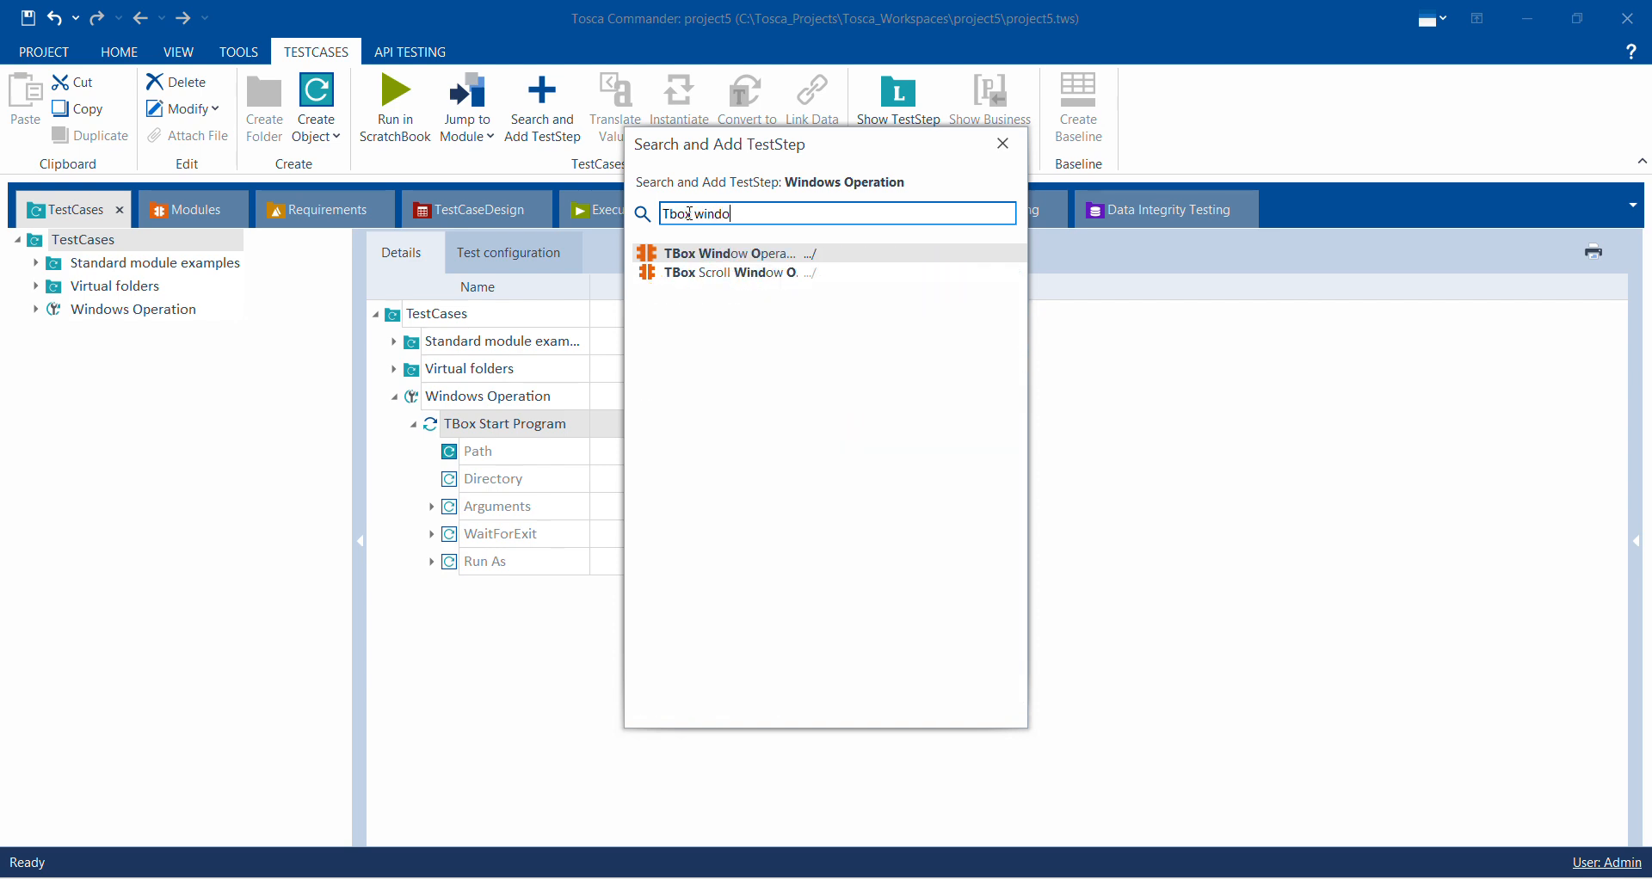
{"action": "type", "text": "w"}
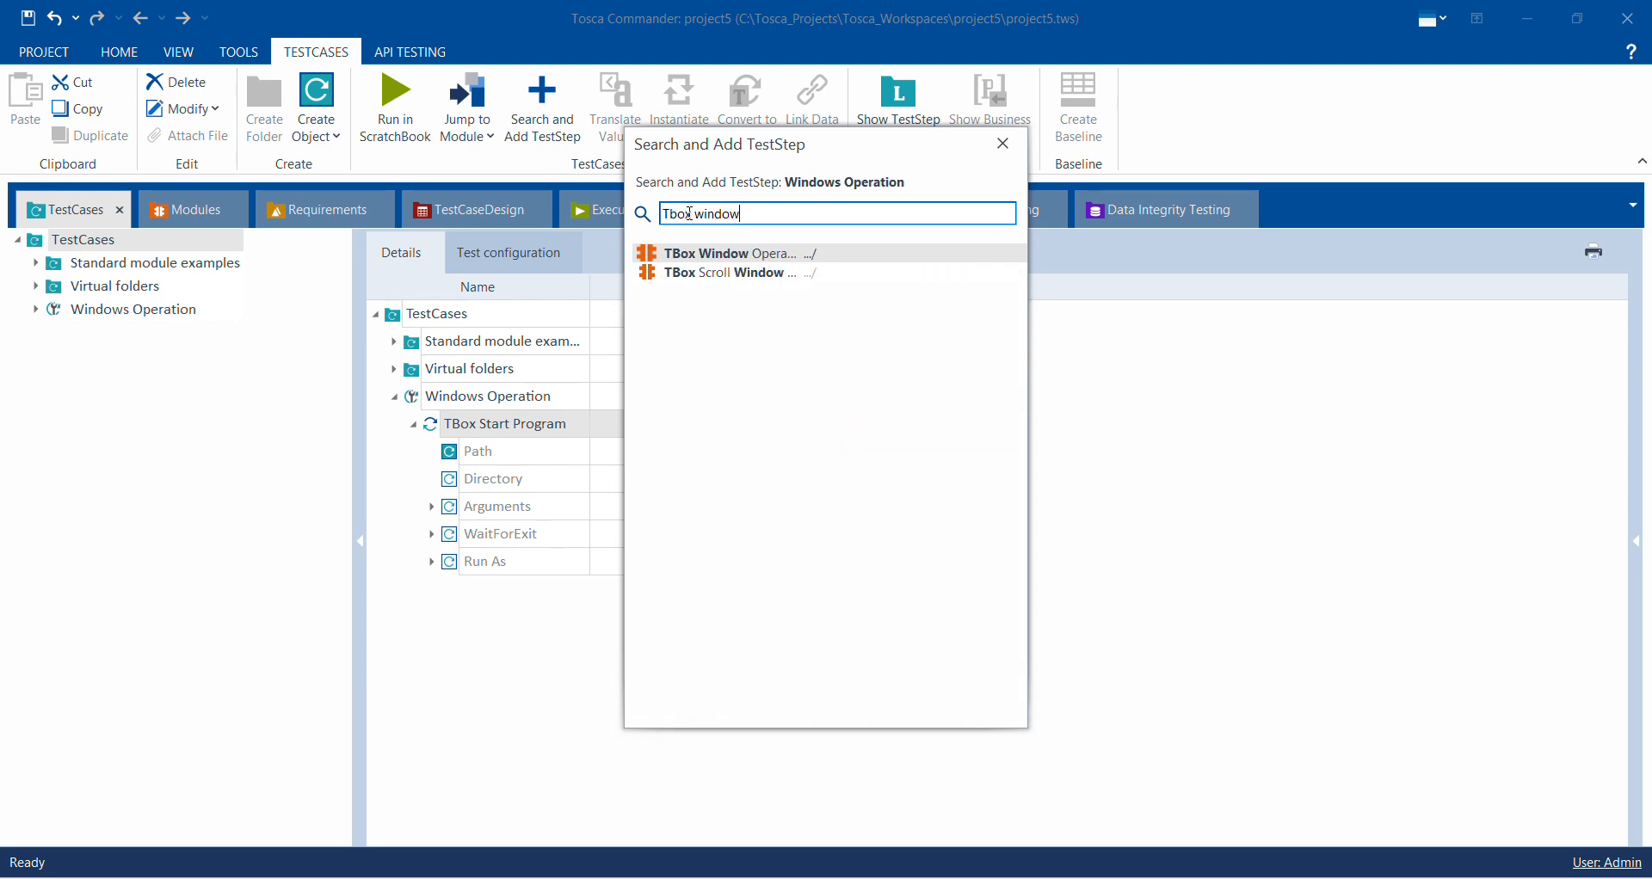
{"action": "double_click", "coordinate": [725, 255]}
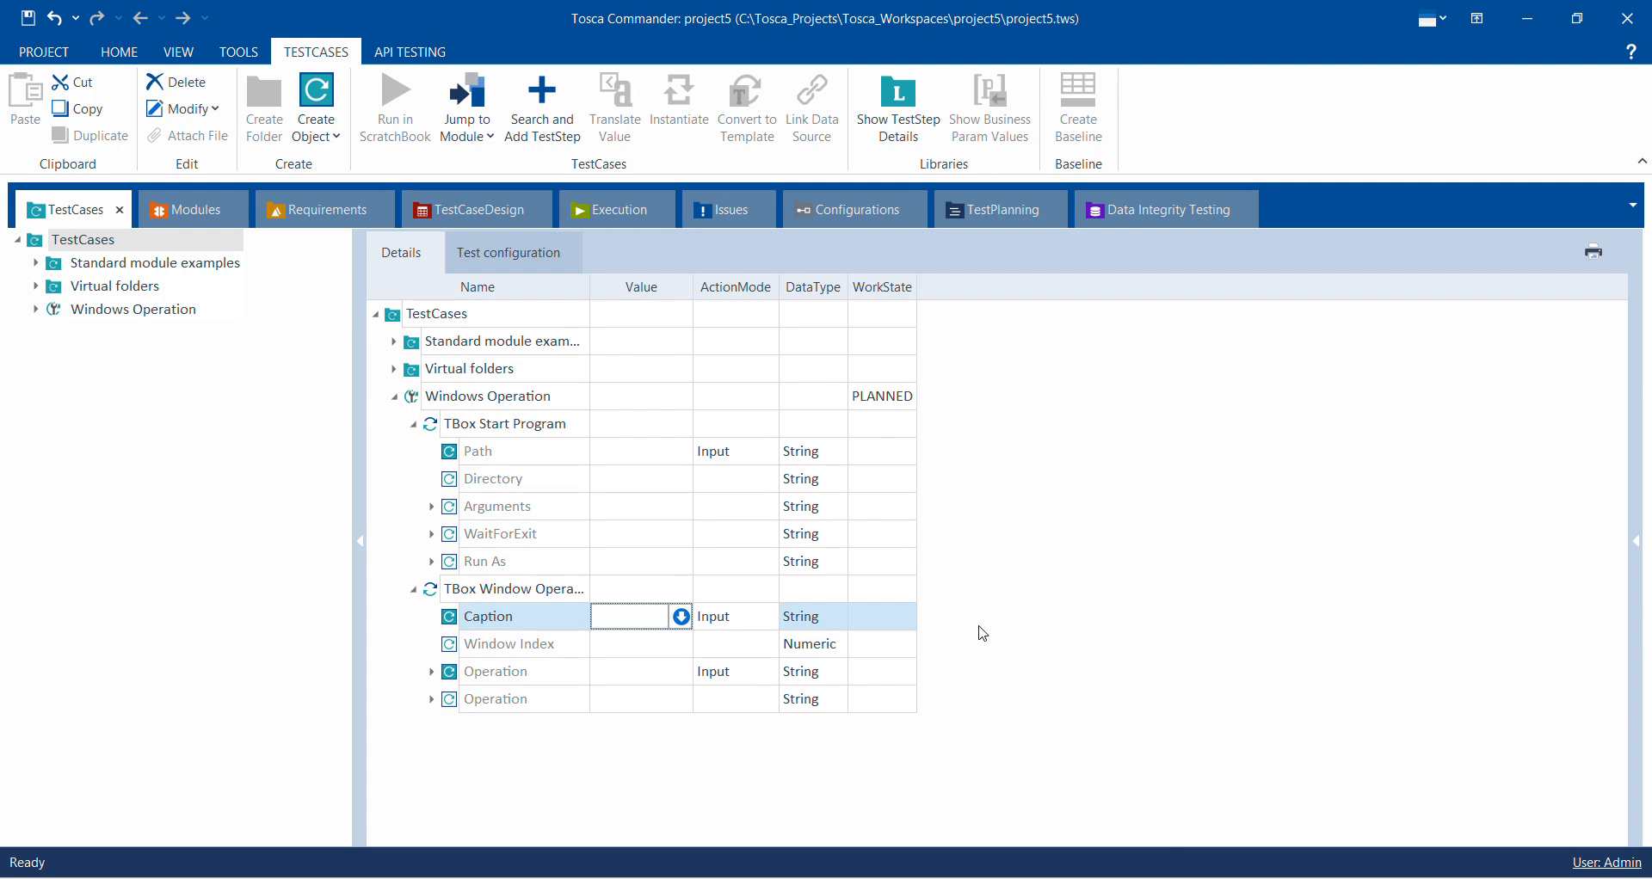
Step: Switch to Word from the desktop and create a blank document
{"action": "key", "text": "super+d"}
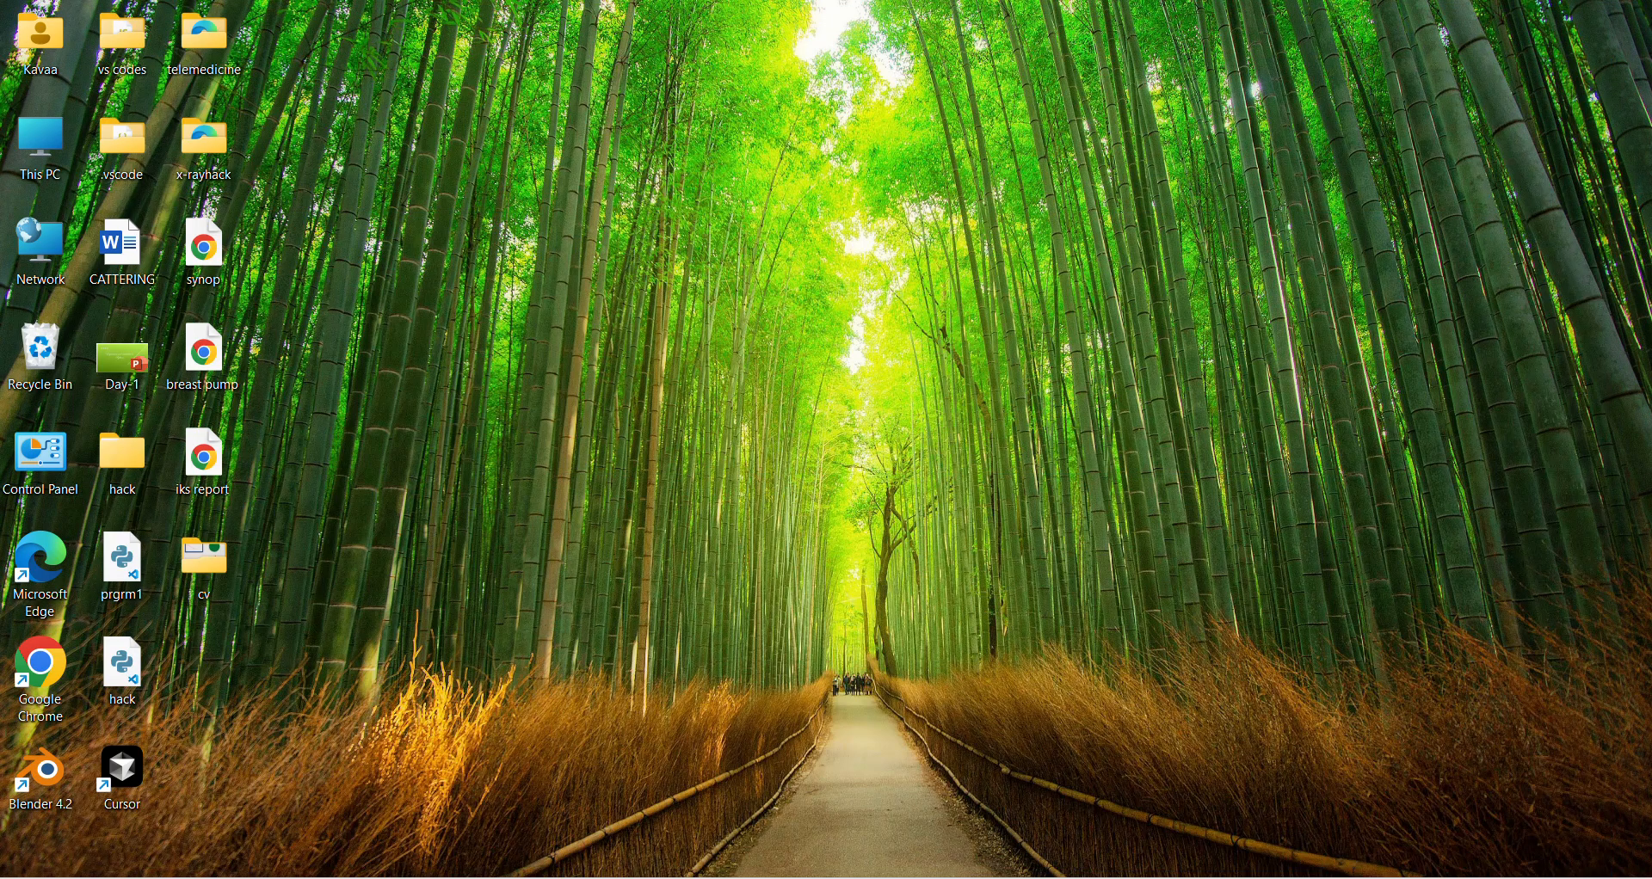
{"action": "key", "text": "super+s"}
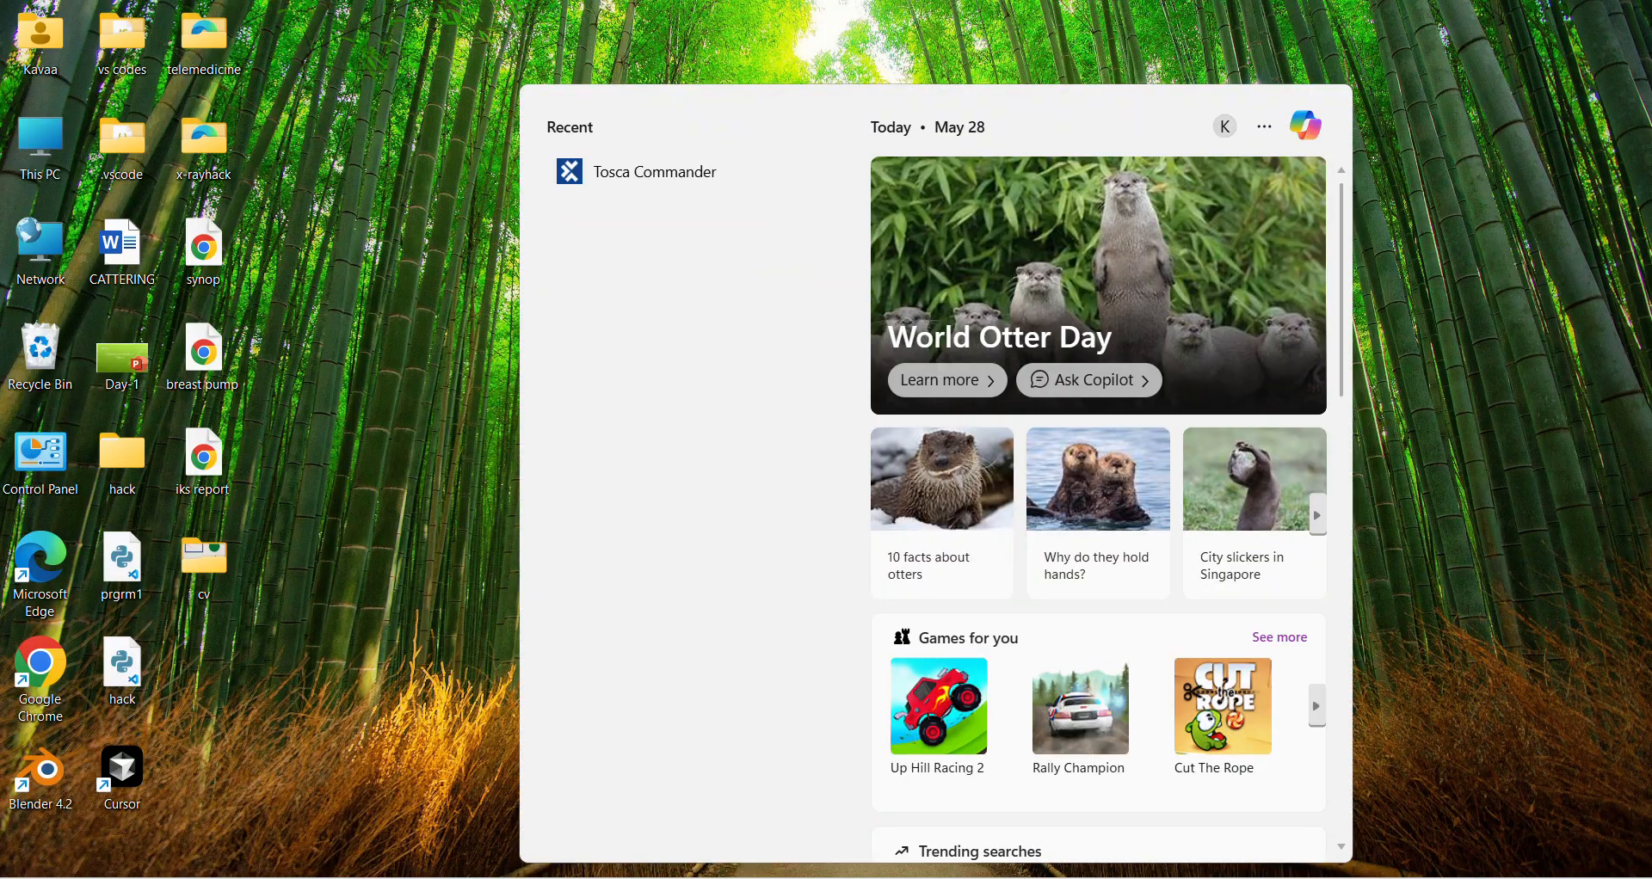
{"action": "type", "text": "word"}
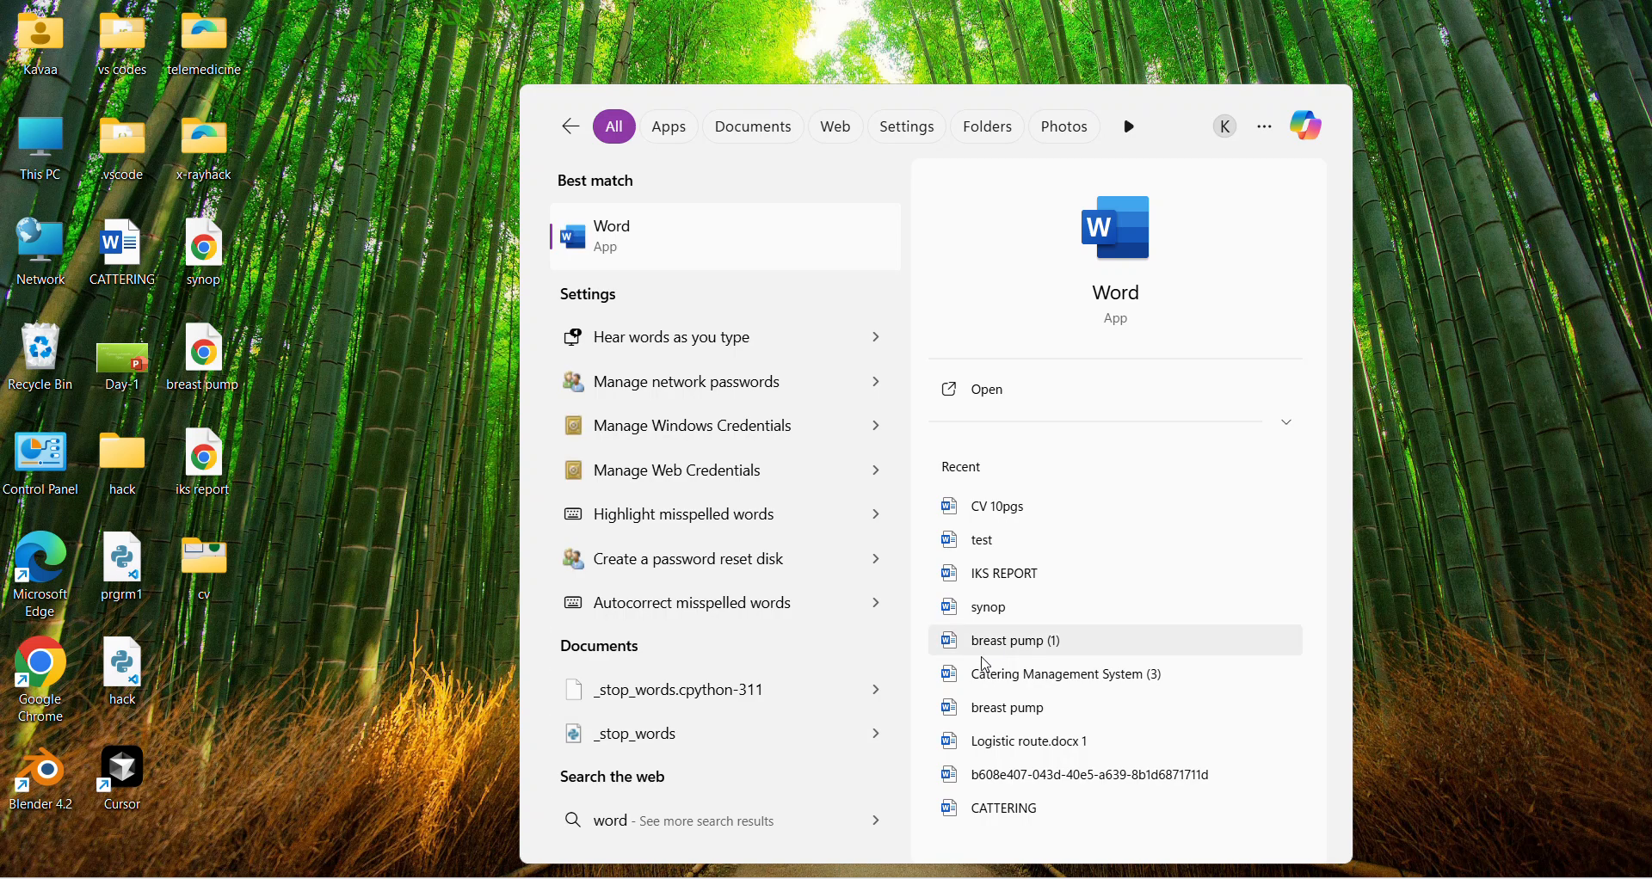
{"action": "left_click", "coordinate": [730, 244]}
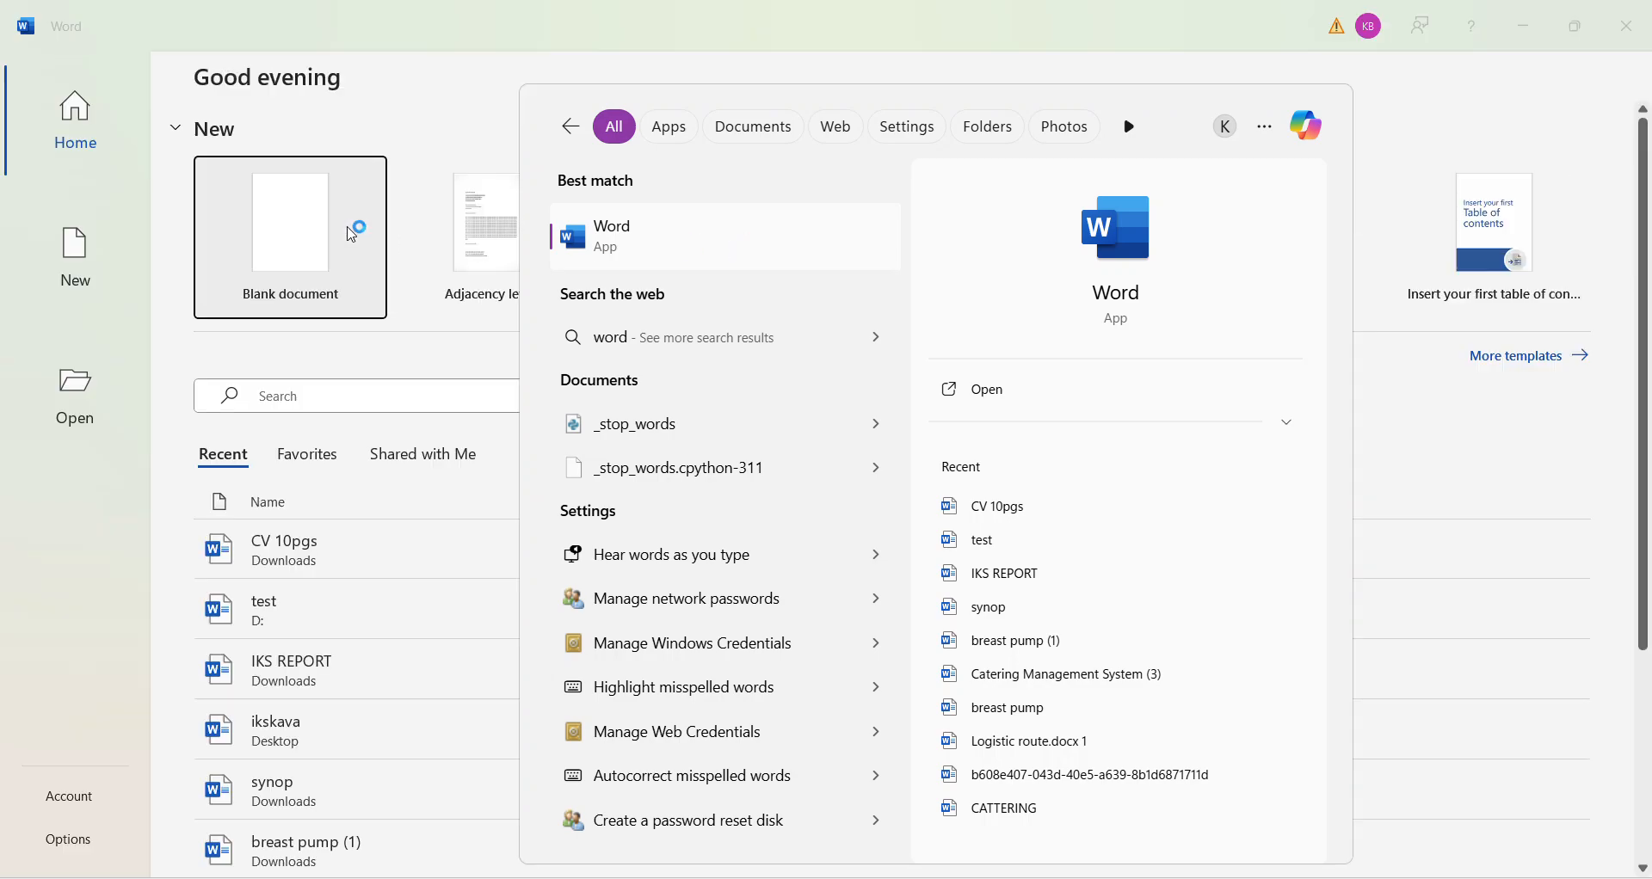
{"action": "left_click", "coordinate": [287, 175]}
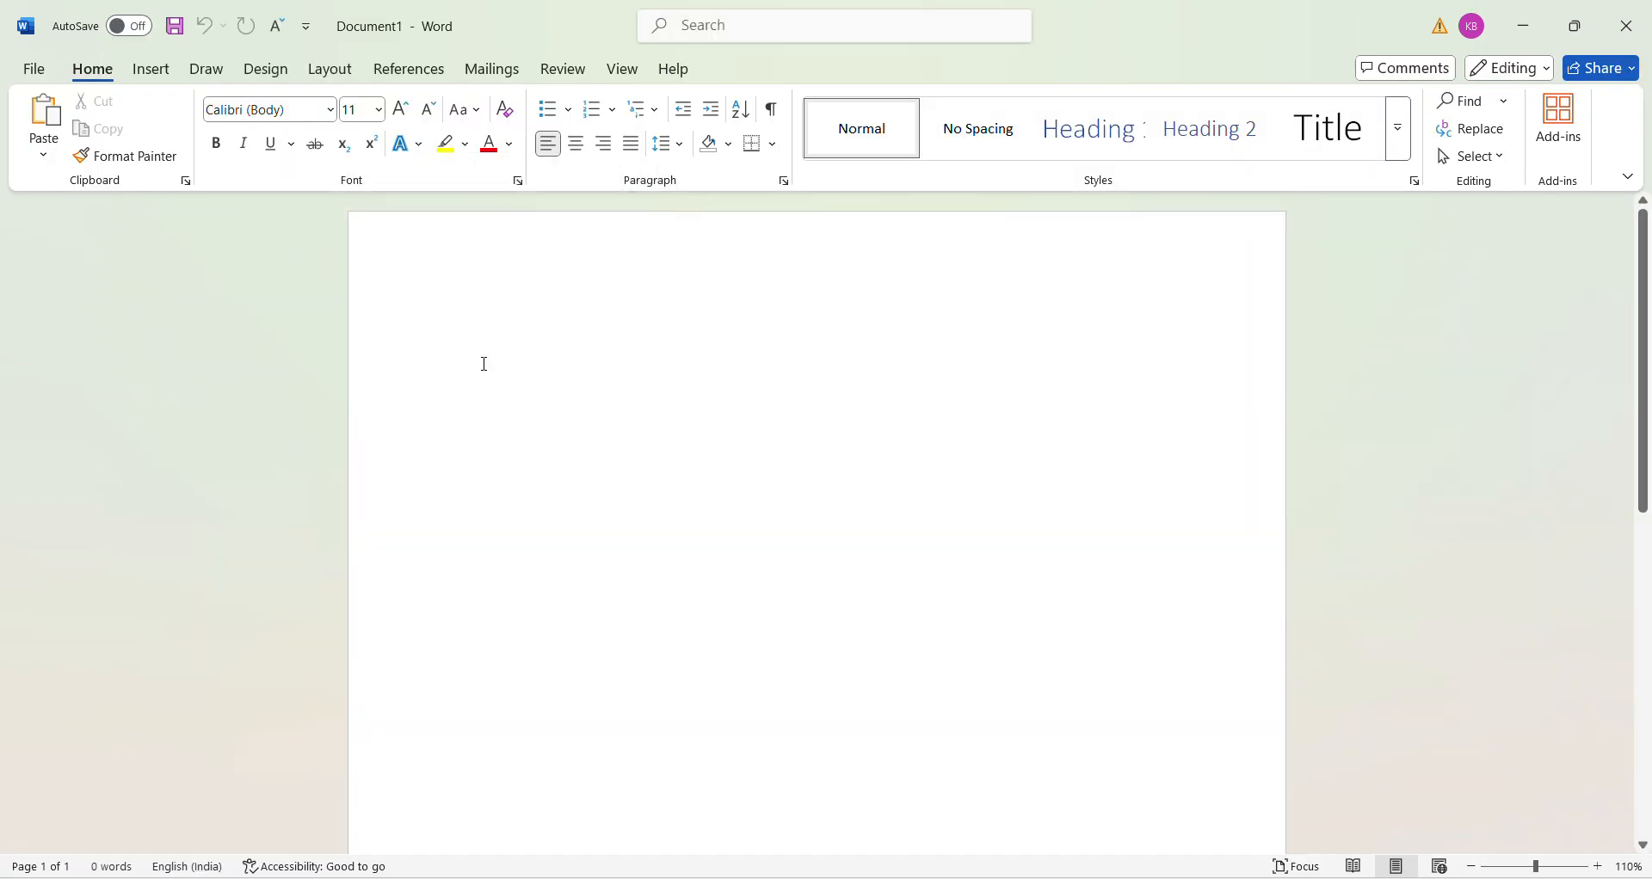
Step: Save the blank document to the D: drive as a Word Document named Test
{"action": "key", "text": "ctrl+s"}
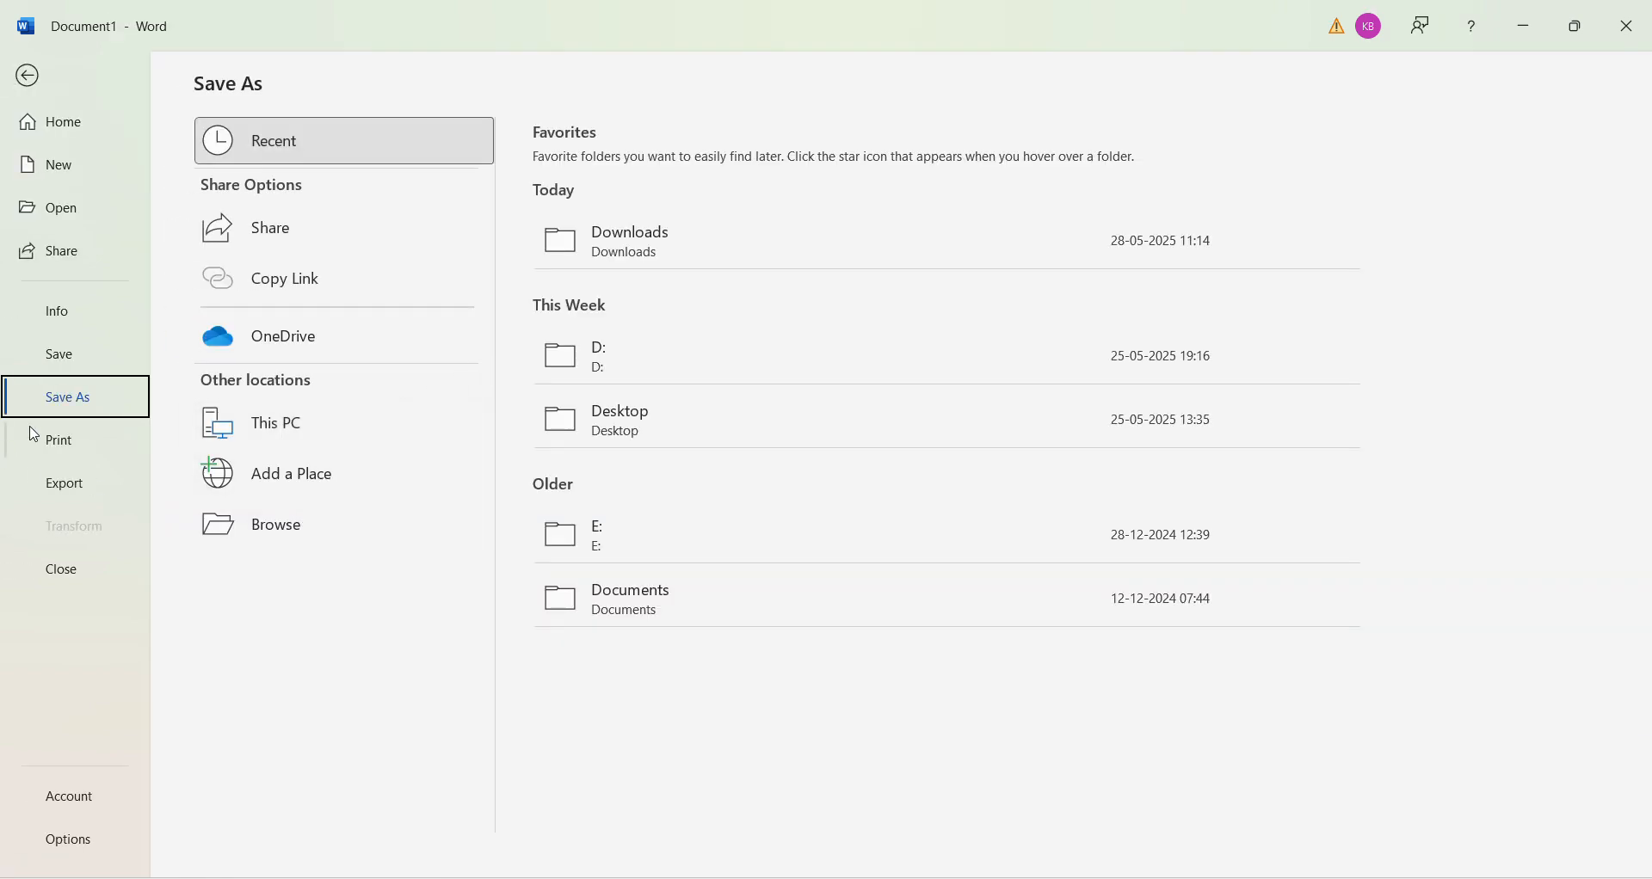
{"action": "left_click", "coordinate": [645, 382]}
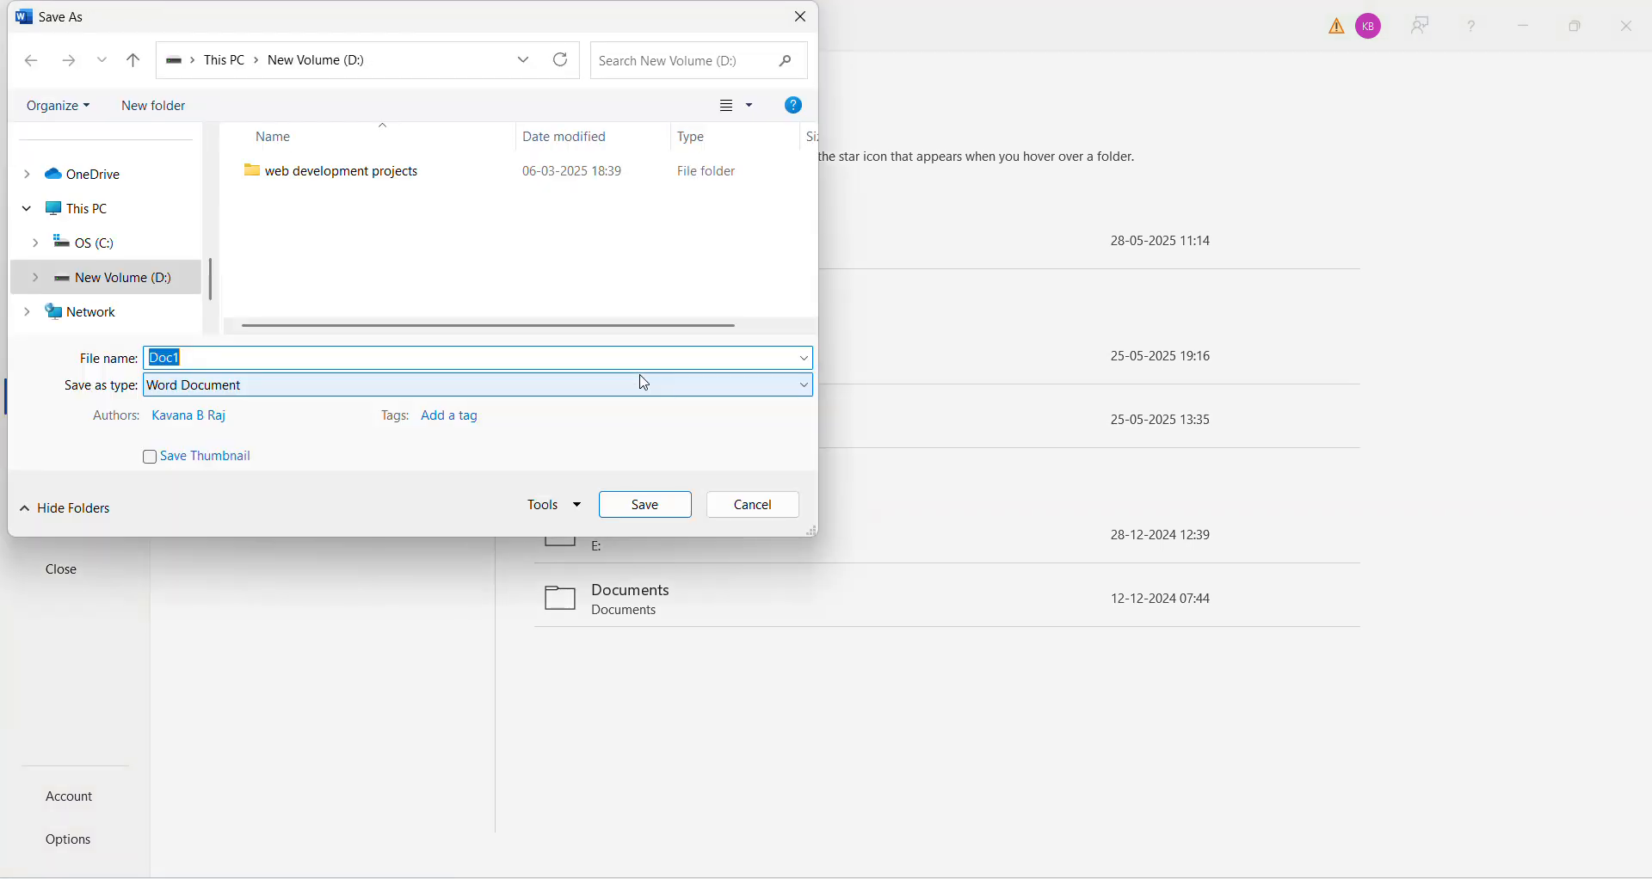
{"action": "left_click", "coordinate": [210, 355]}
{"action": "key", "text": "BackSpace"}
{"action": "key", "text": "BackSpace"}
{"action": "key", "text": "BackSpace"}
{"action": "key", "text": "BackSpace"}
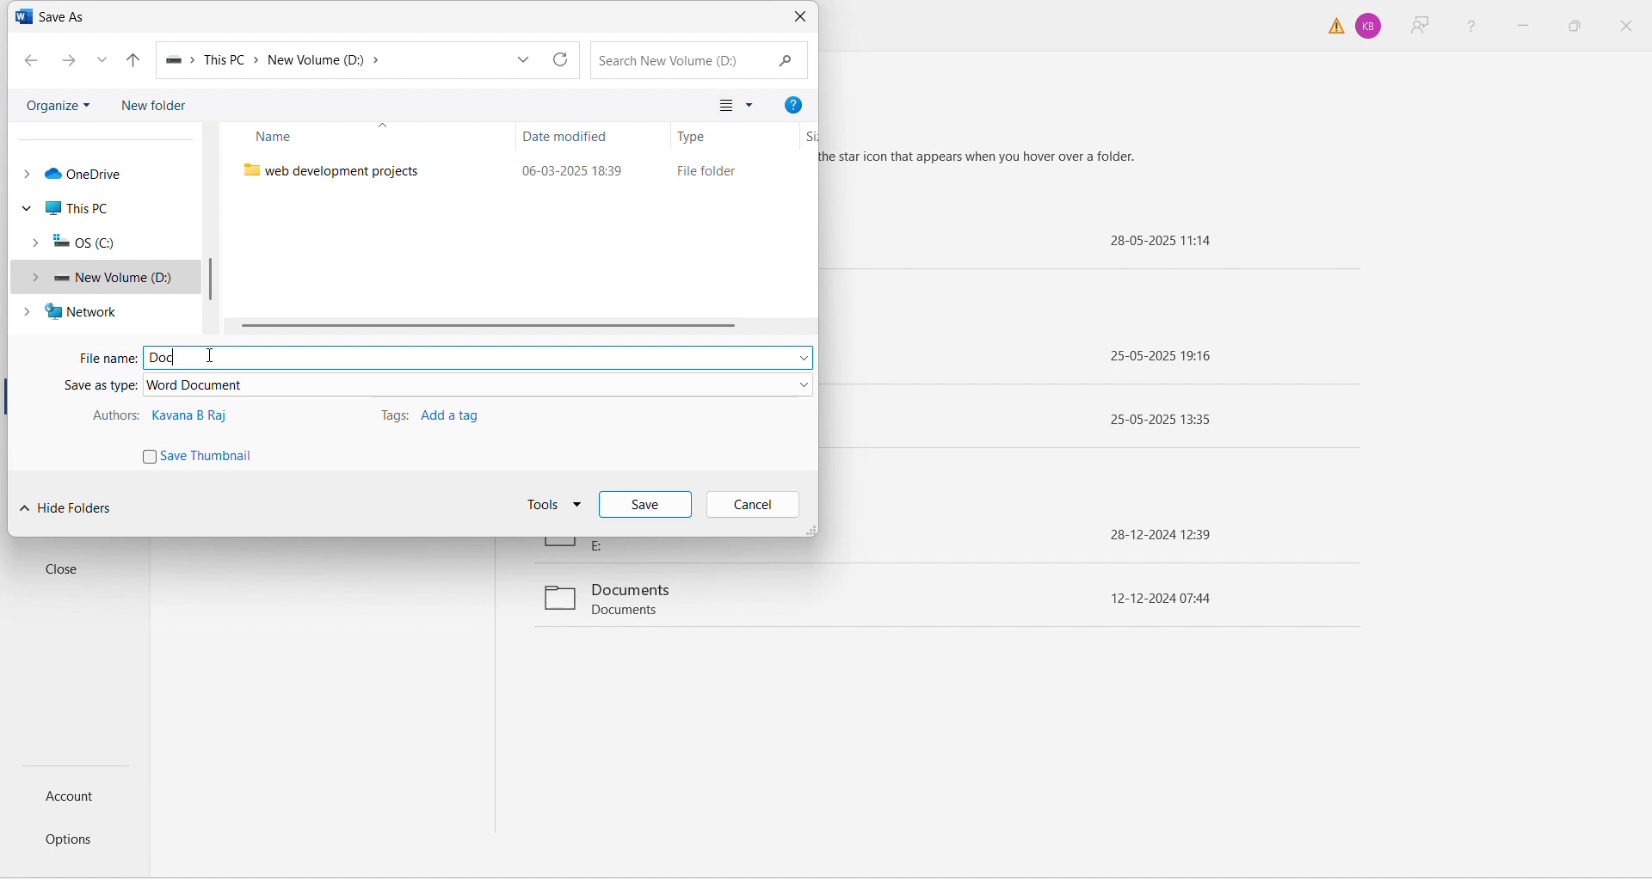
{"action": "type", "text": "Test"}
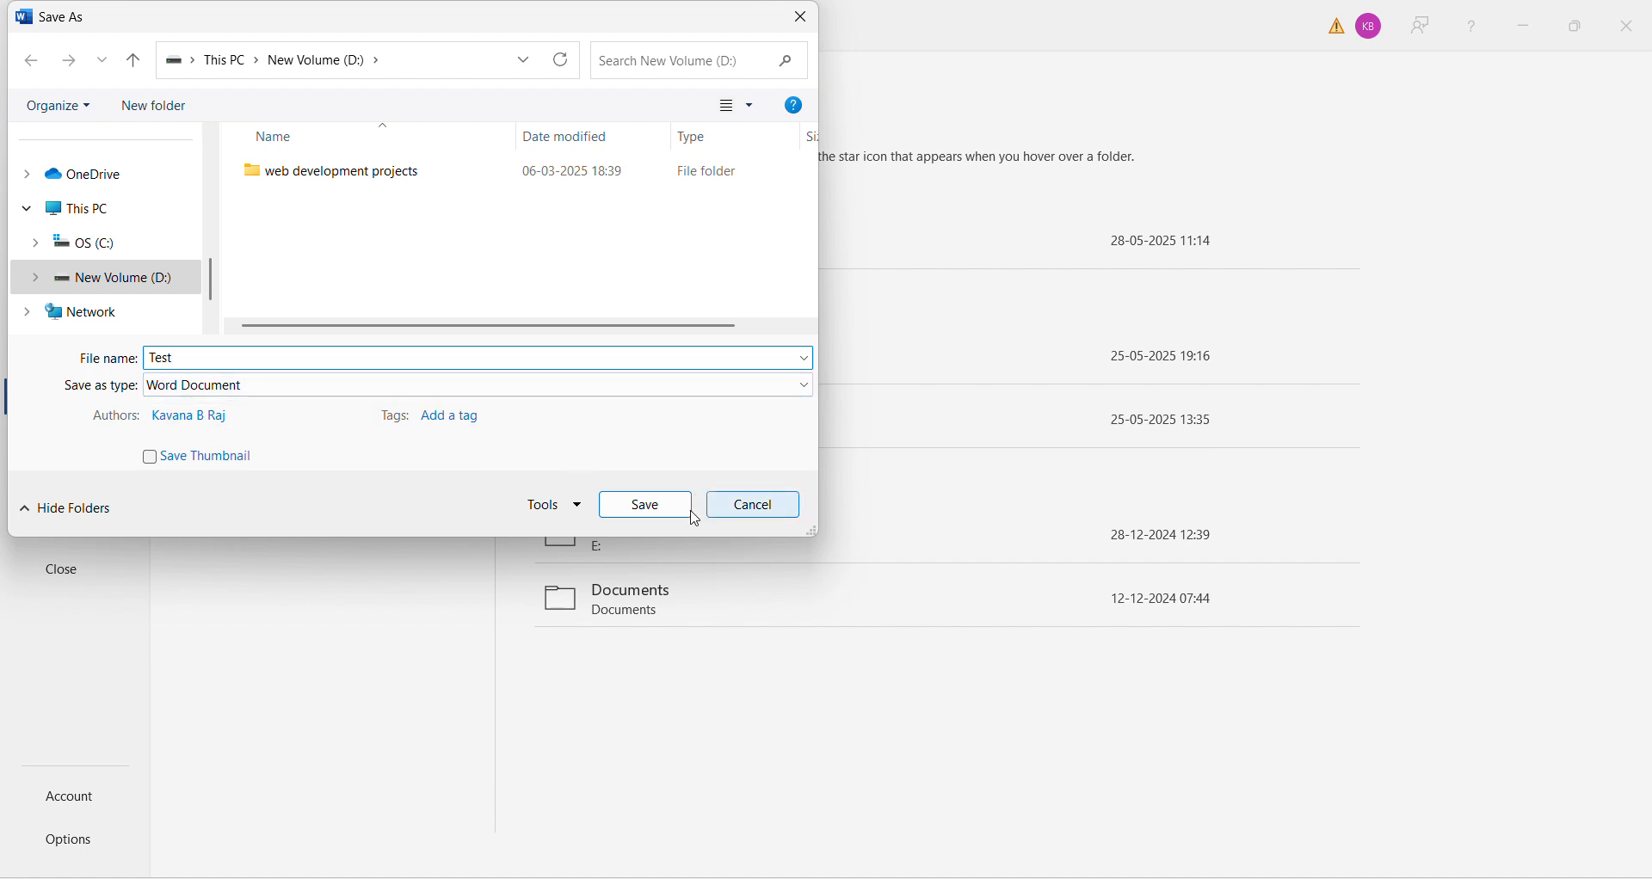
{"action": "left_click", "coordinate": [647, 506]}
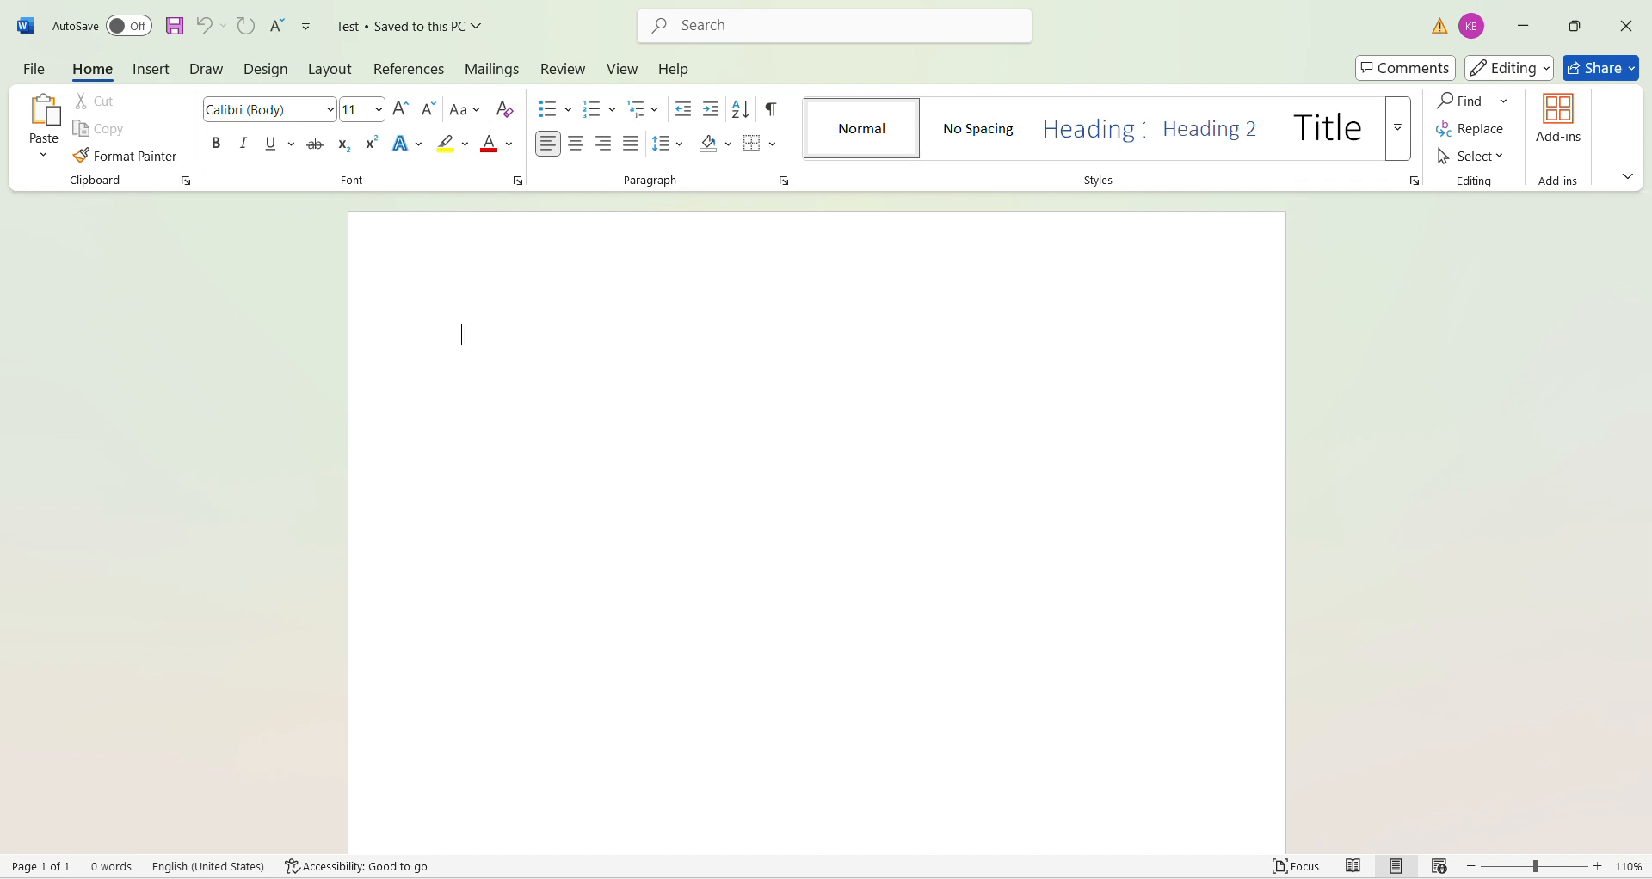
Step: Switch to File Explorer and copy the file path of the Test document on the D: drive
{"action": "left_click", "coordinate": [1041, 877]}
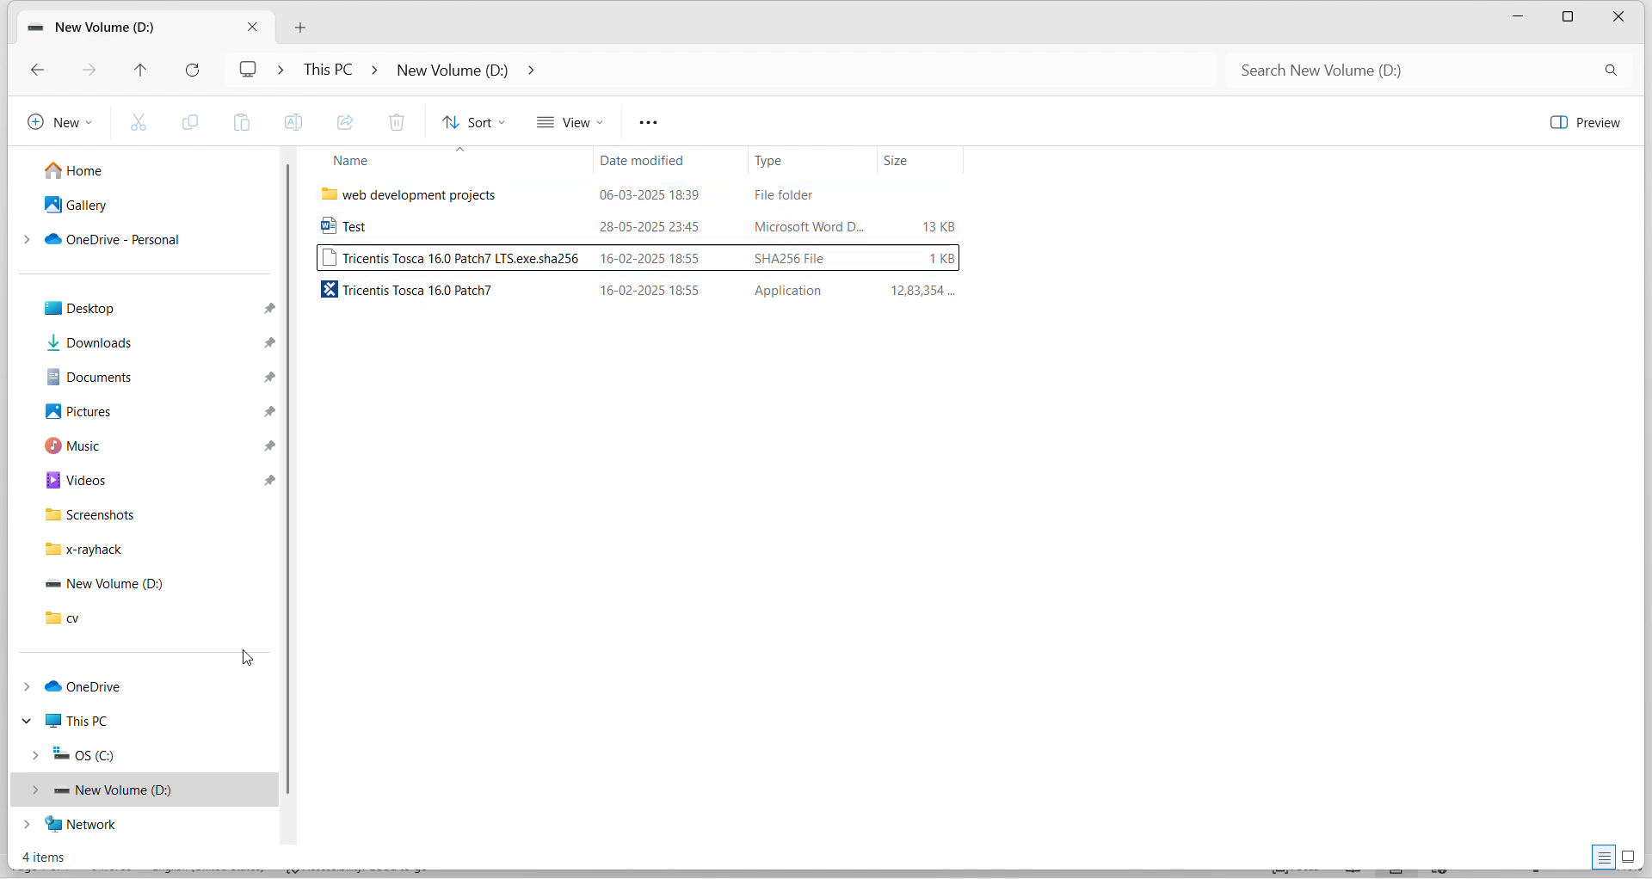
{"action": "left_click", "coordinate": [351, 234]}
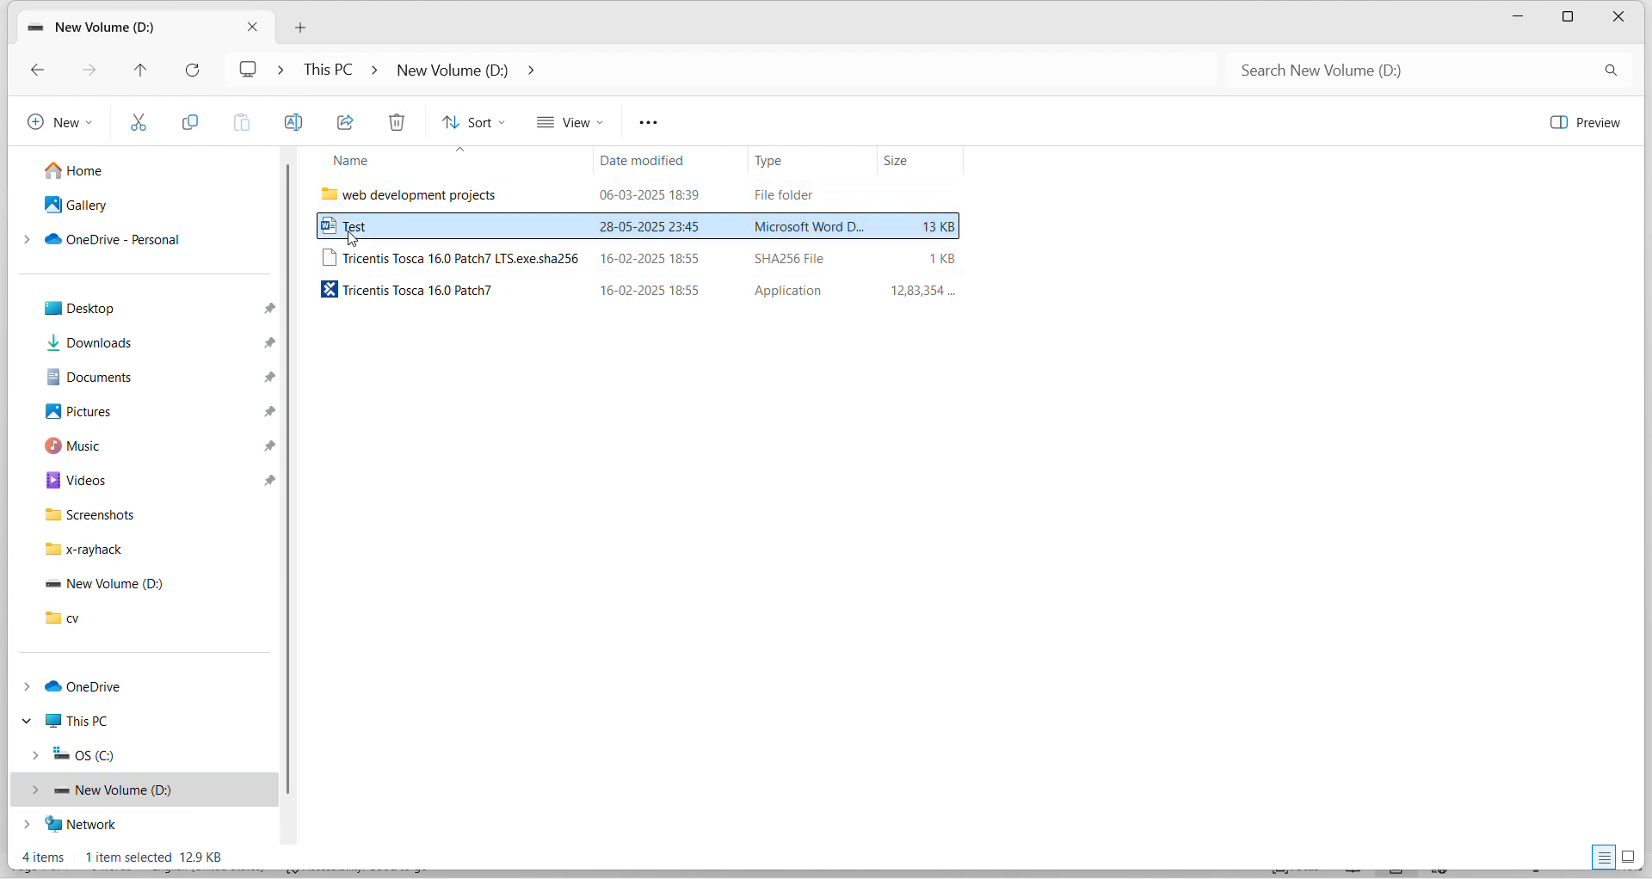
{"action": "right_click", "coordinate": [466, 242]}
{"action": "left_click", "coordinate": [420, 239]}
{"action": "right_click", "coordinate": [420, 239]}
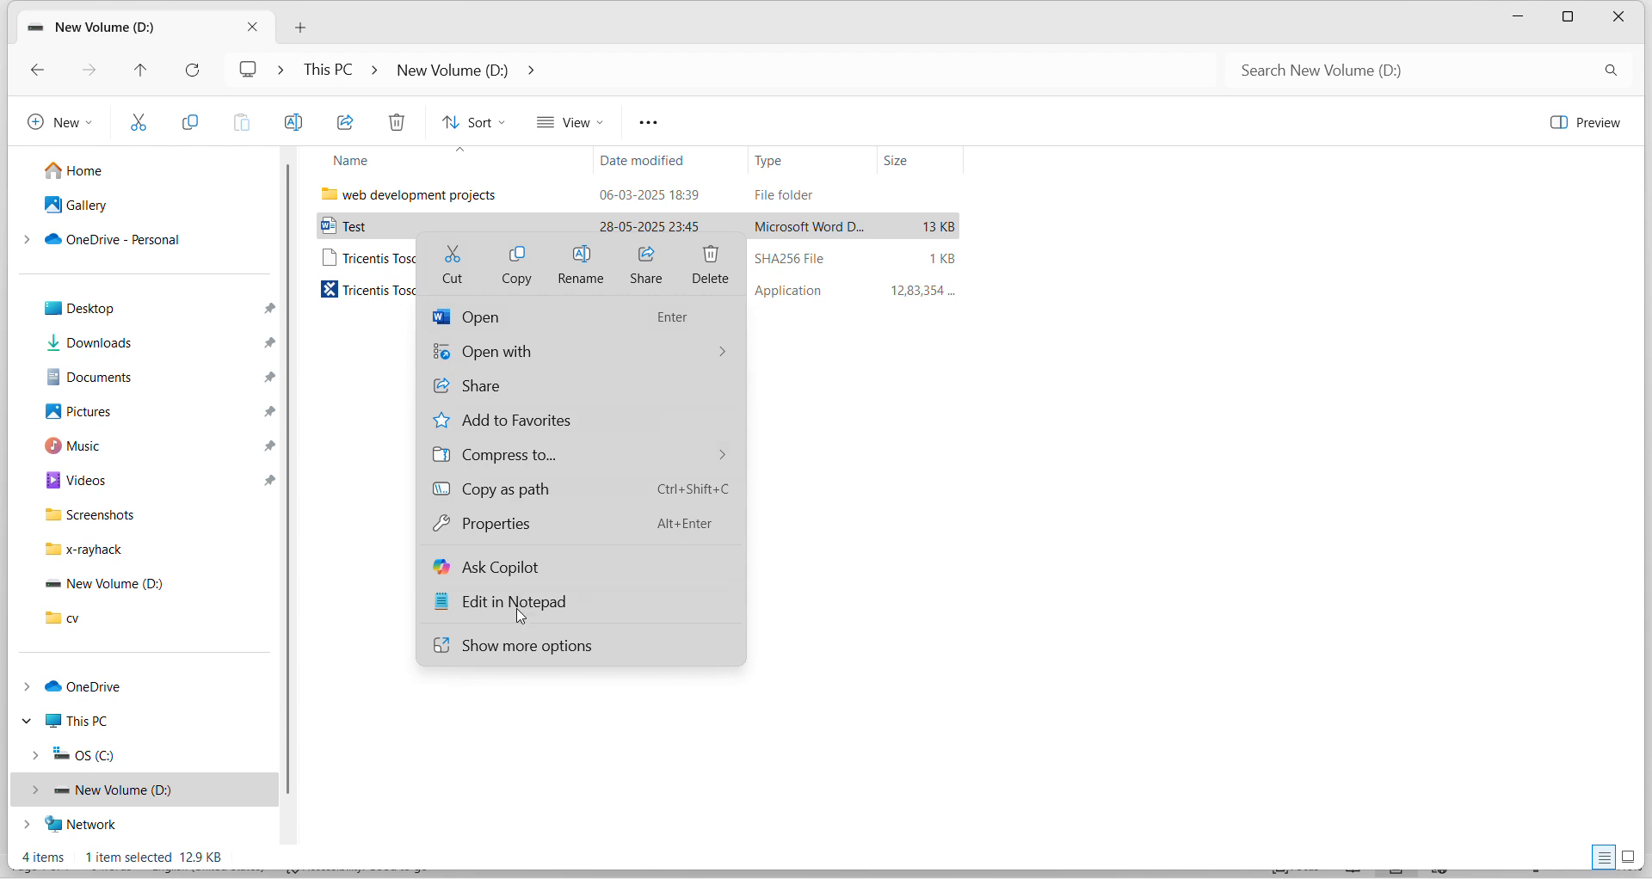
{"action": "left_click", "coordinate": [521, 497]}
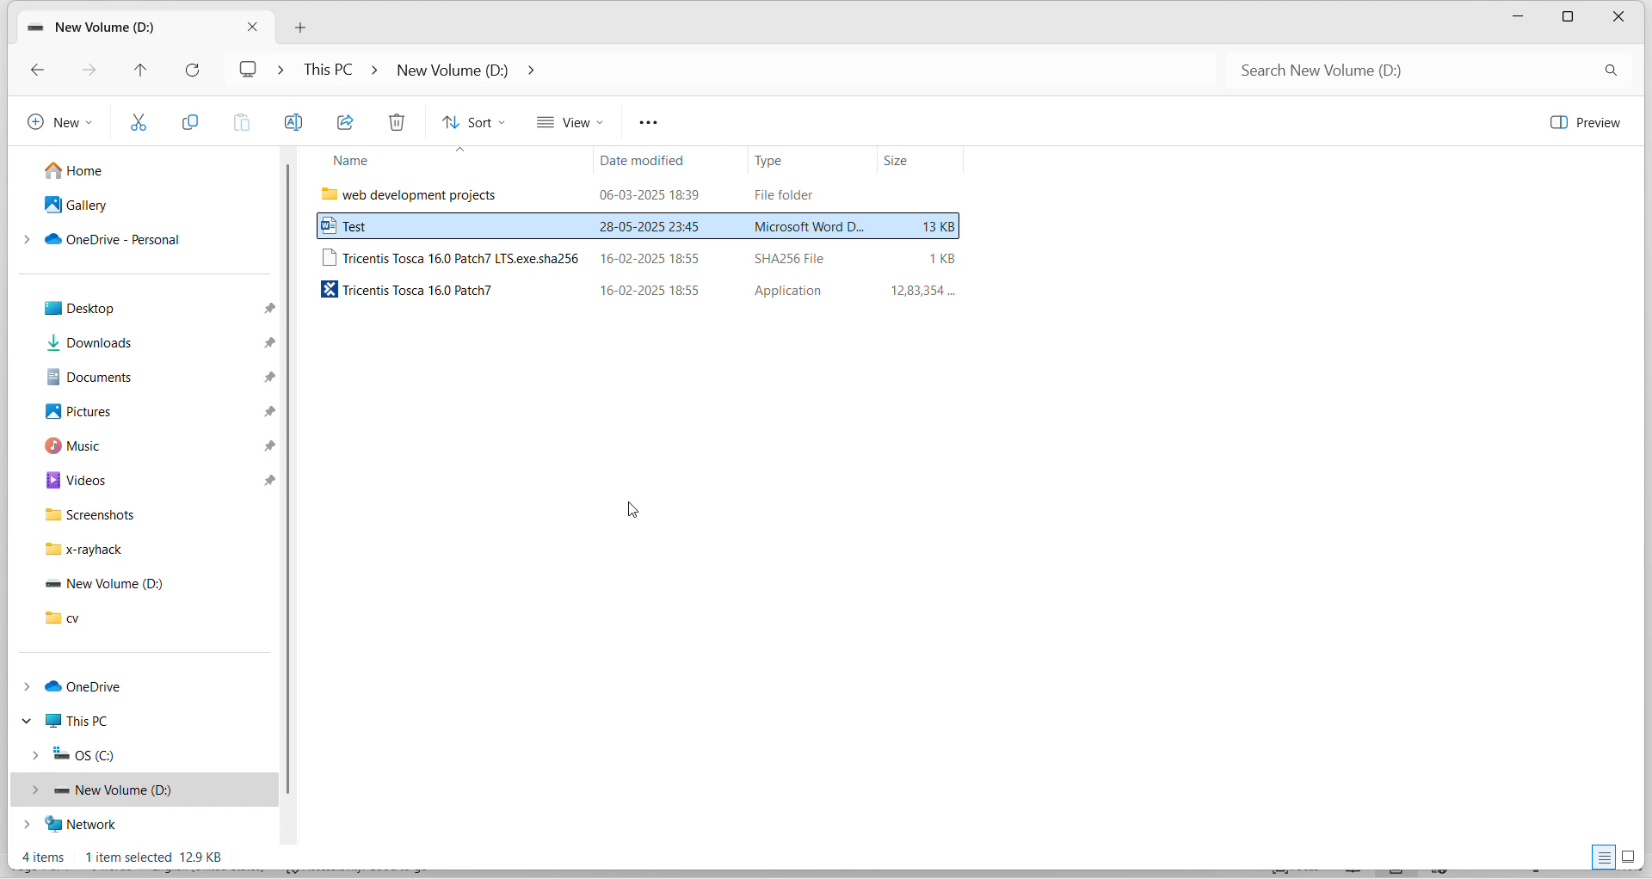
Step: Switch to Tosca Commander and set the Path value of the TBox Start Program step to "D:\Test.docx", widening the Value column
{"action": "left_click", "coordinate": [1184, 878]}
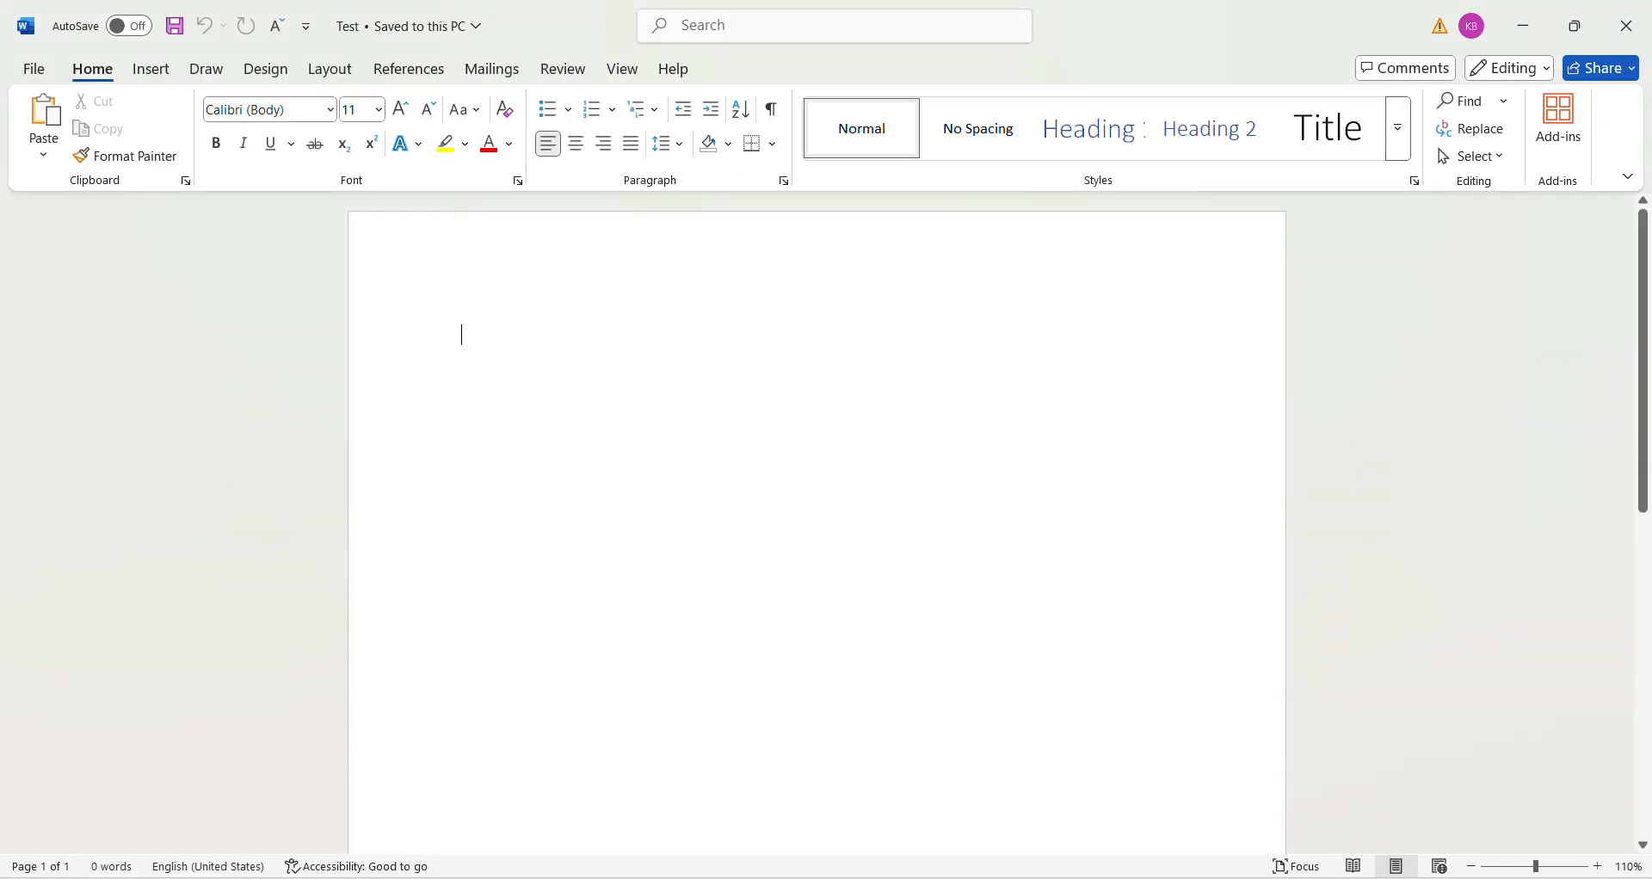
{"action": "left_click", "coordinate": [1089, 792]}
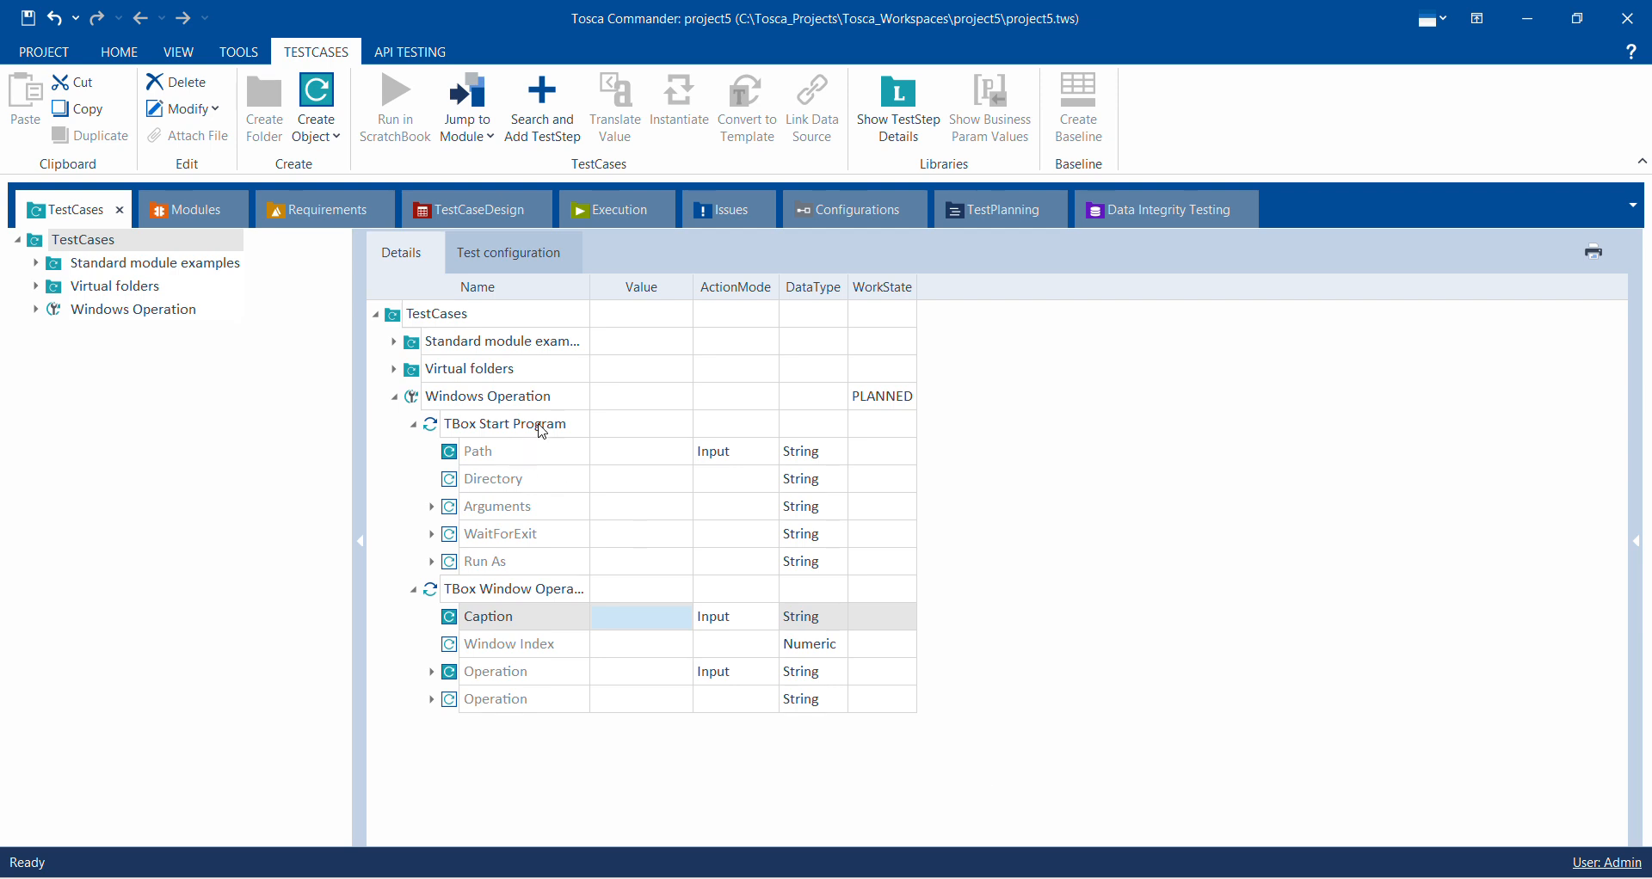
{"action": "left_click", "coordinate": [629, 453]}
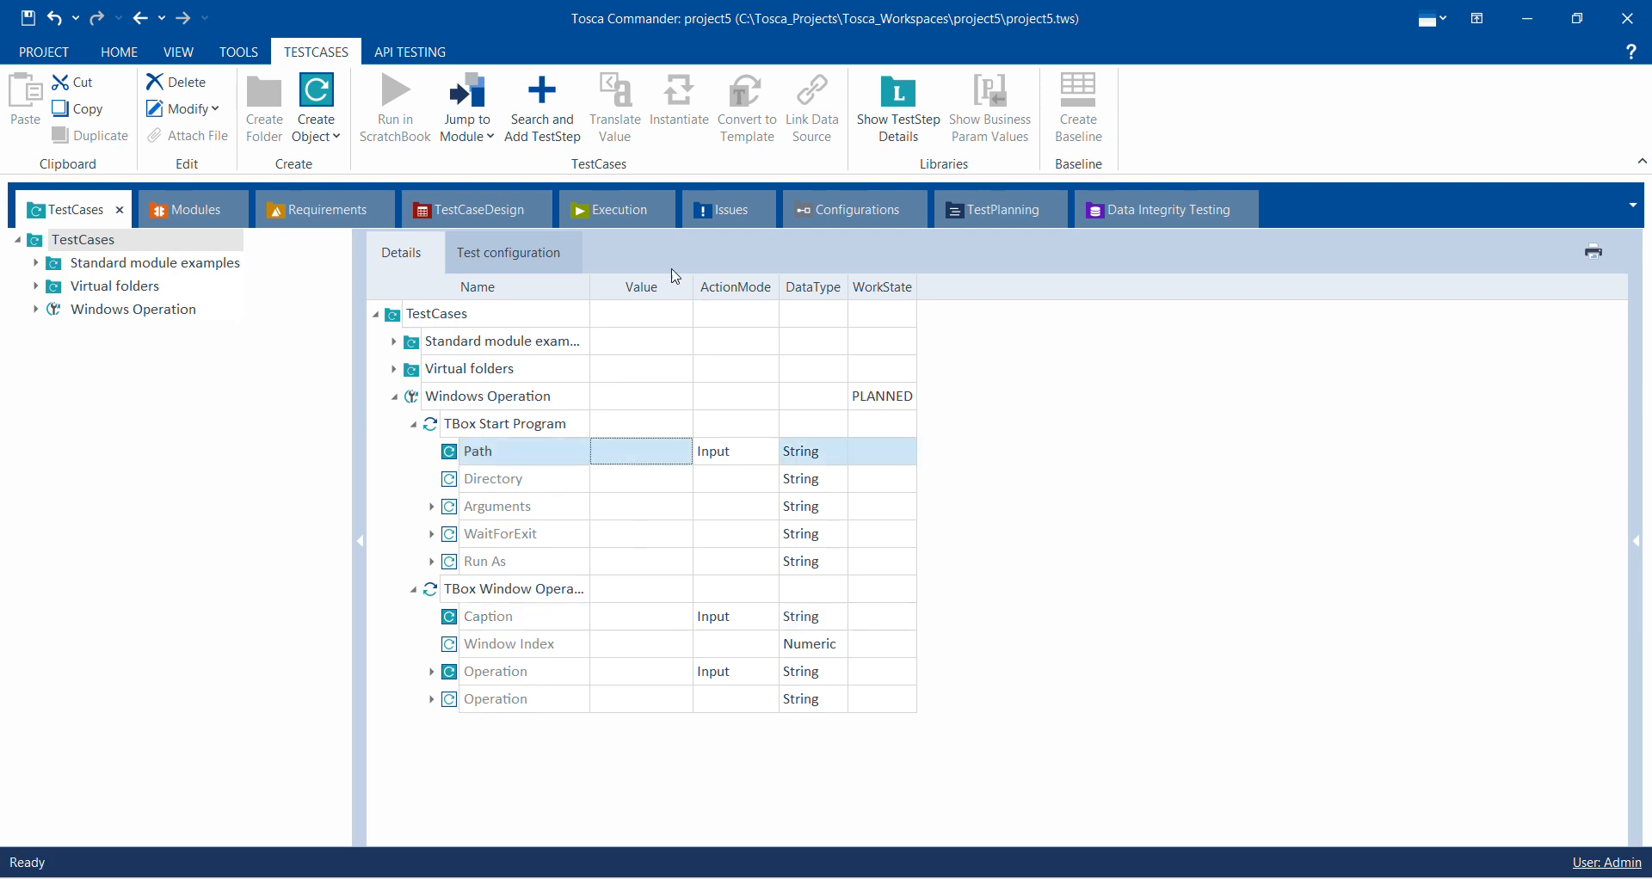
{"action": "left_click_drag", "start_coordinate": [694, 289], "coordinate": [766, 296]}
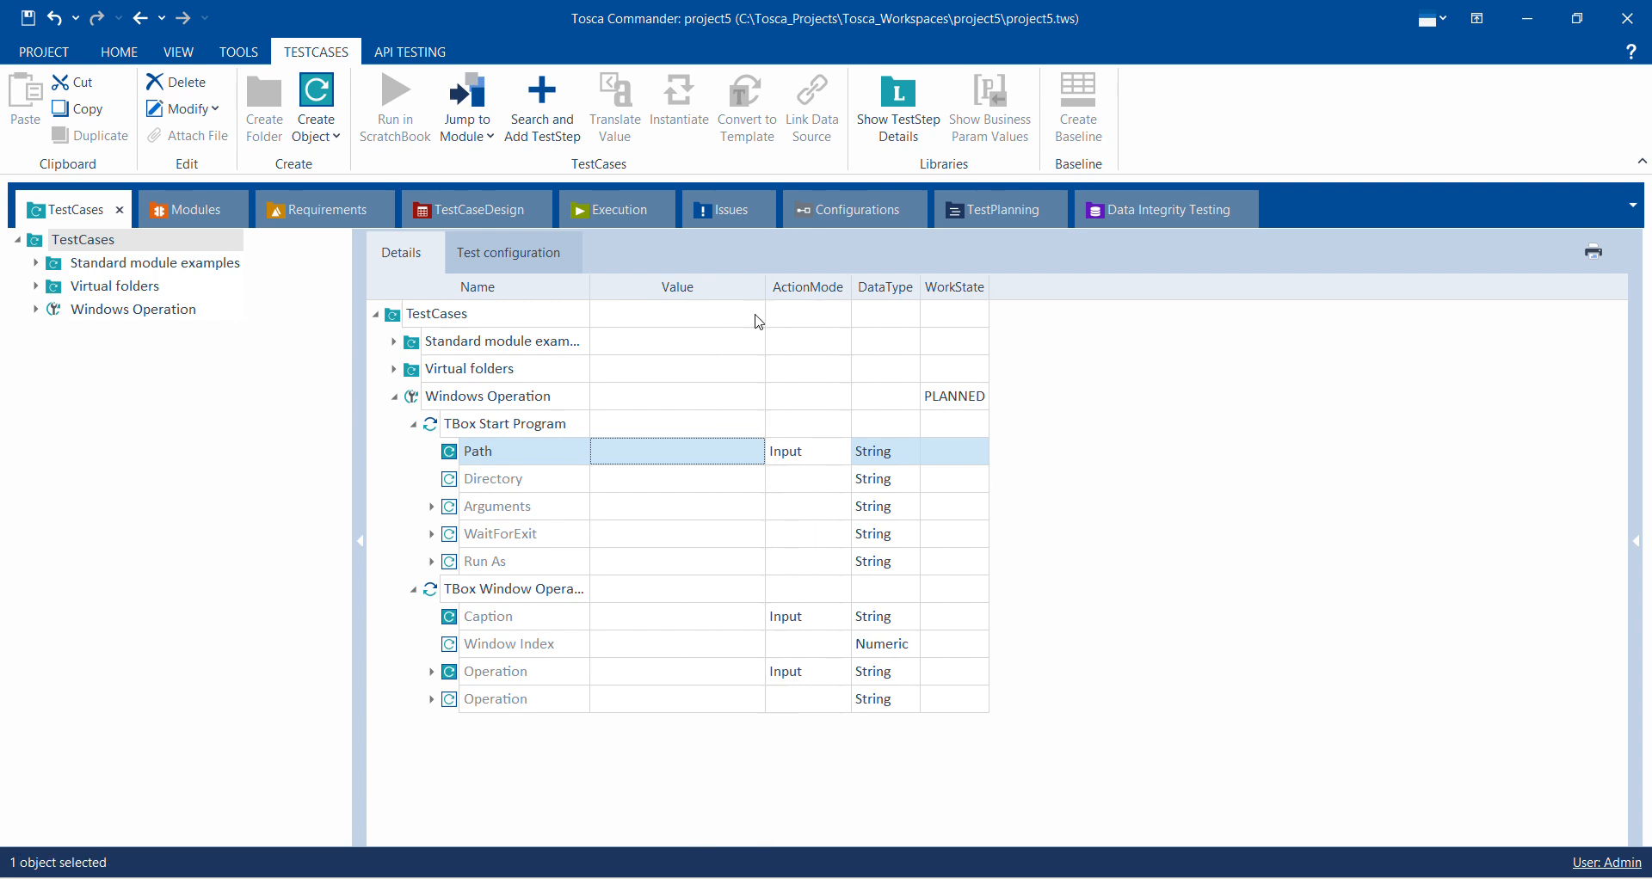
{"action": "left_click", "coordinate": [651, 462]}
{"action": "type", "text": "\"D:\\Test.docx\""}
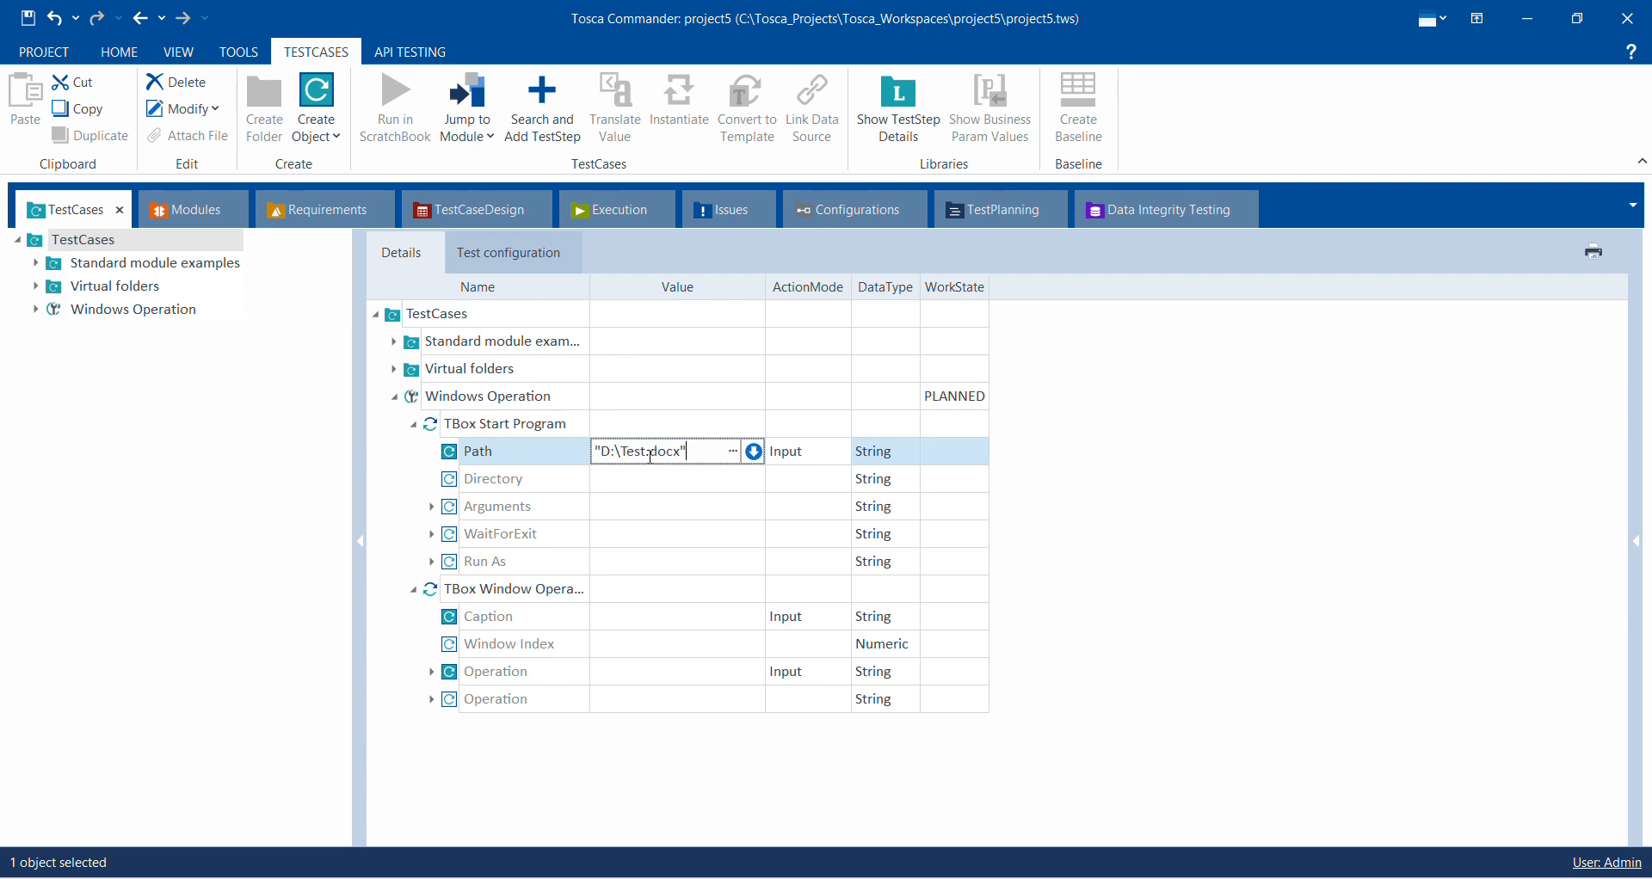
Step: Set the TBox Window Operation step's Caption to Test* and its first Operation to Maximize
{"action": "left_click", "coordinate": [641, 619]}
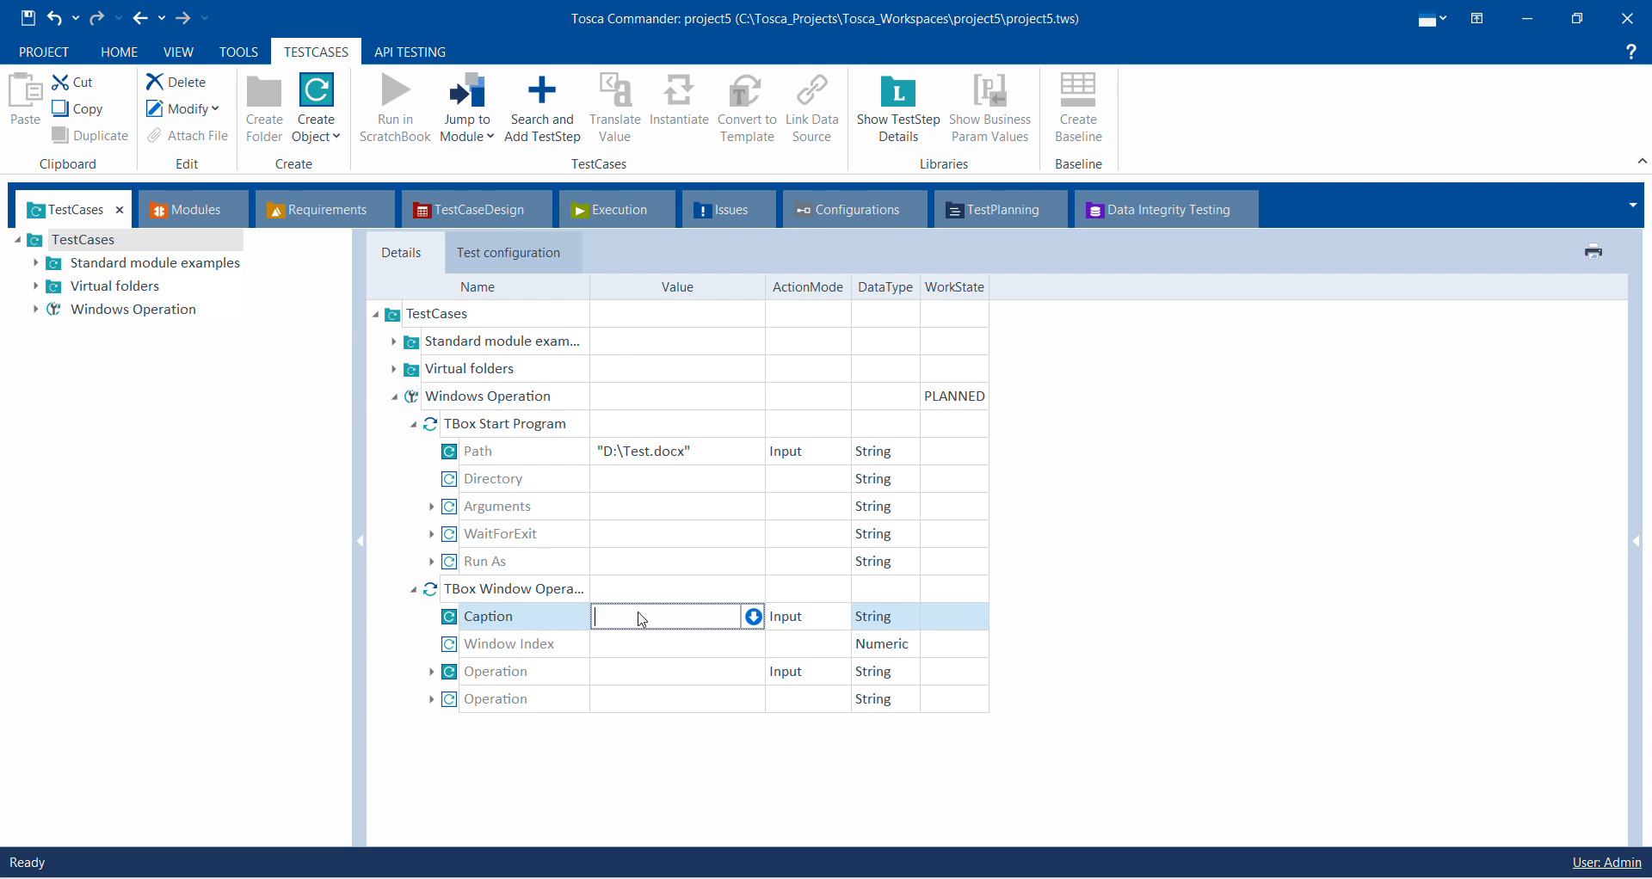
{"action": "type", "text": "Test*"}
{"action": "left_click", "coordinate": [613, 674]}
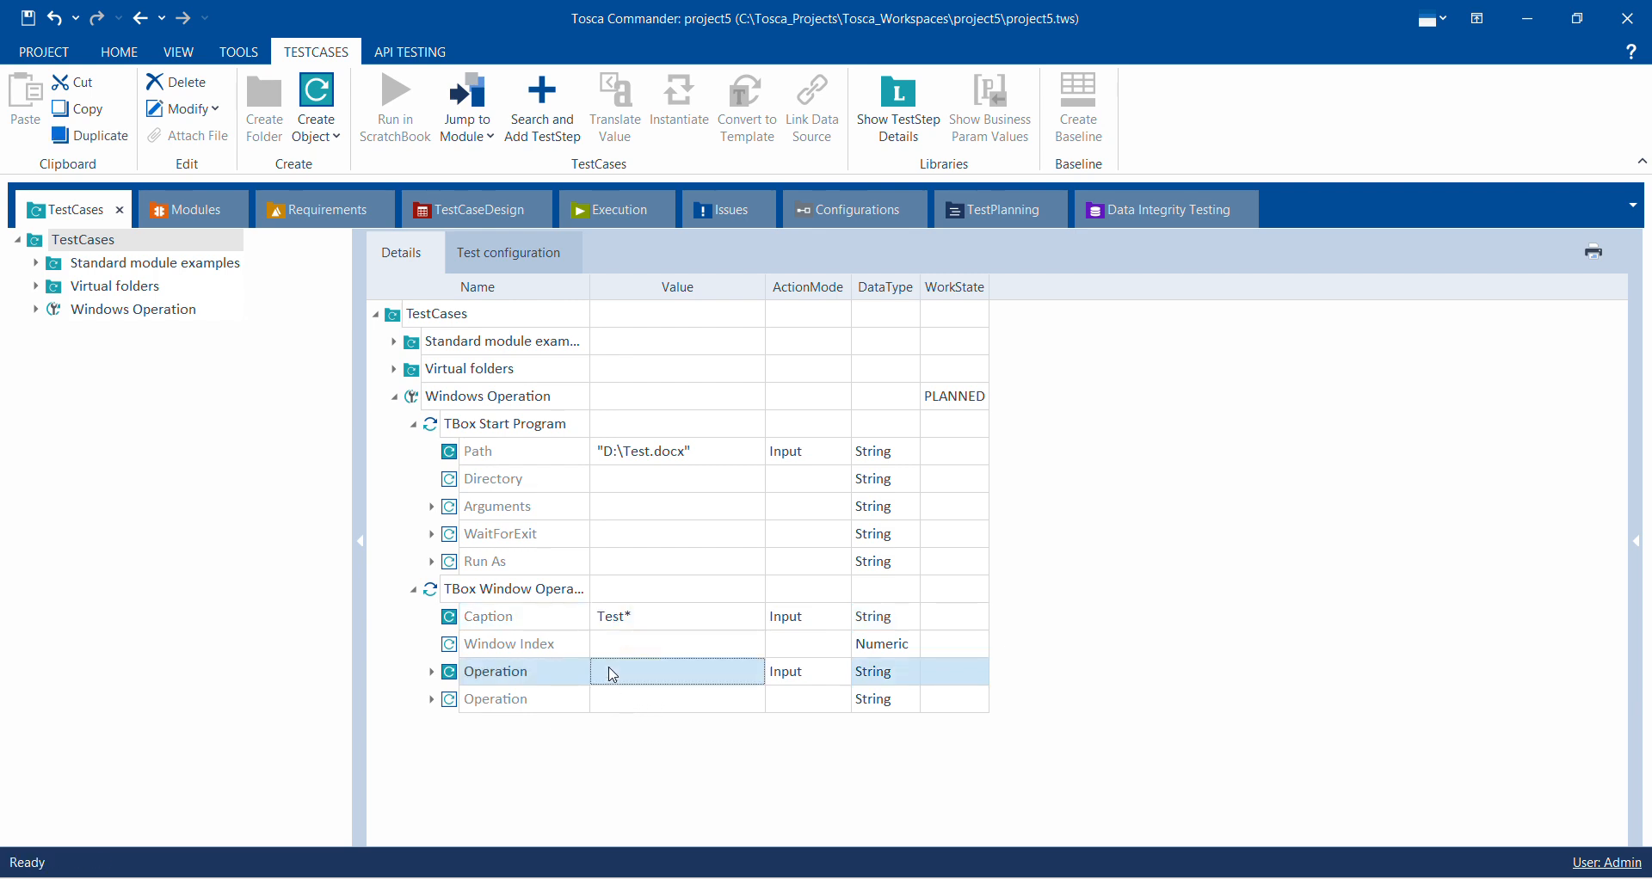
{"action": "left_click", "coordinate": [613, 675]}
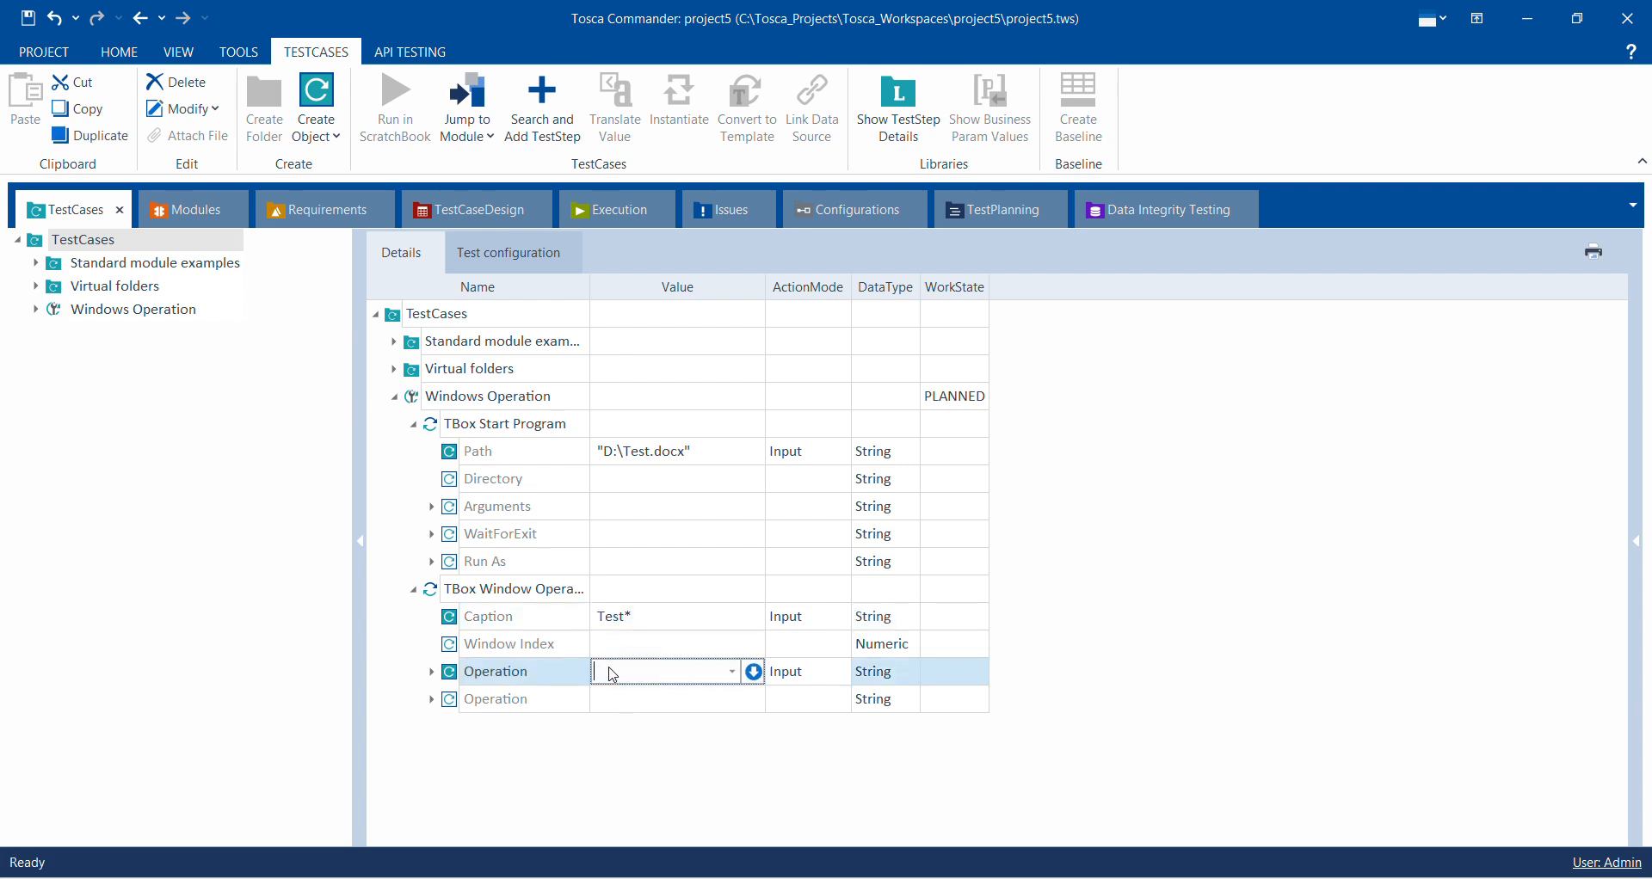
{"action": "left_click", "coordinate": [734, 674]}
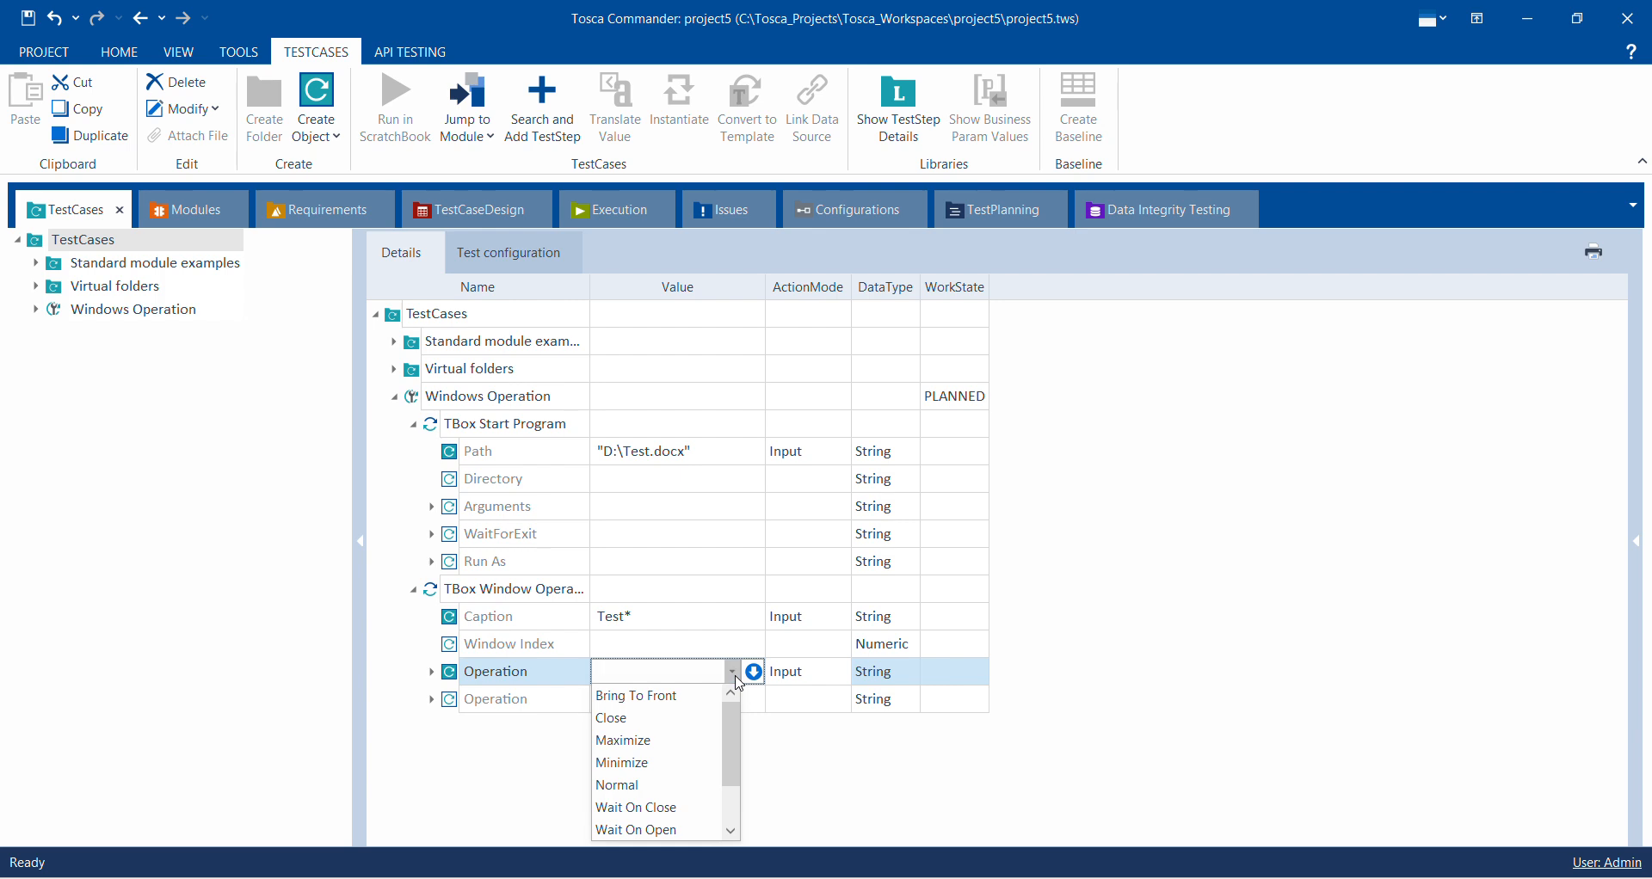
{"action": "left_click", "coordinate": [649, 755]}
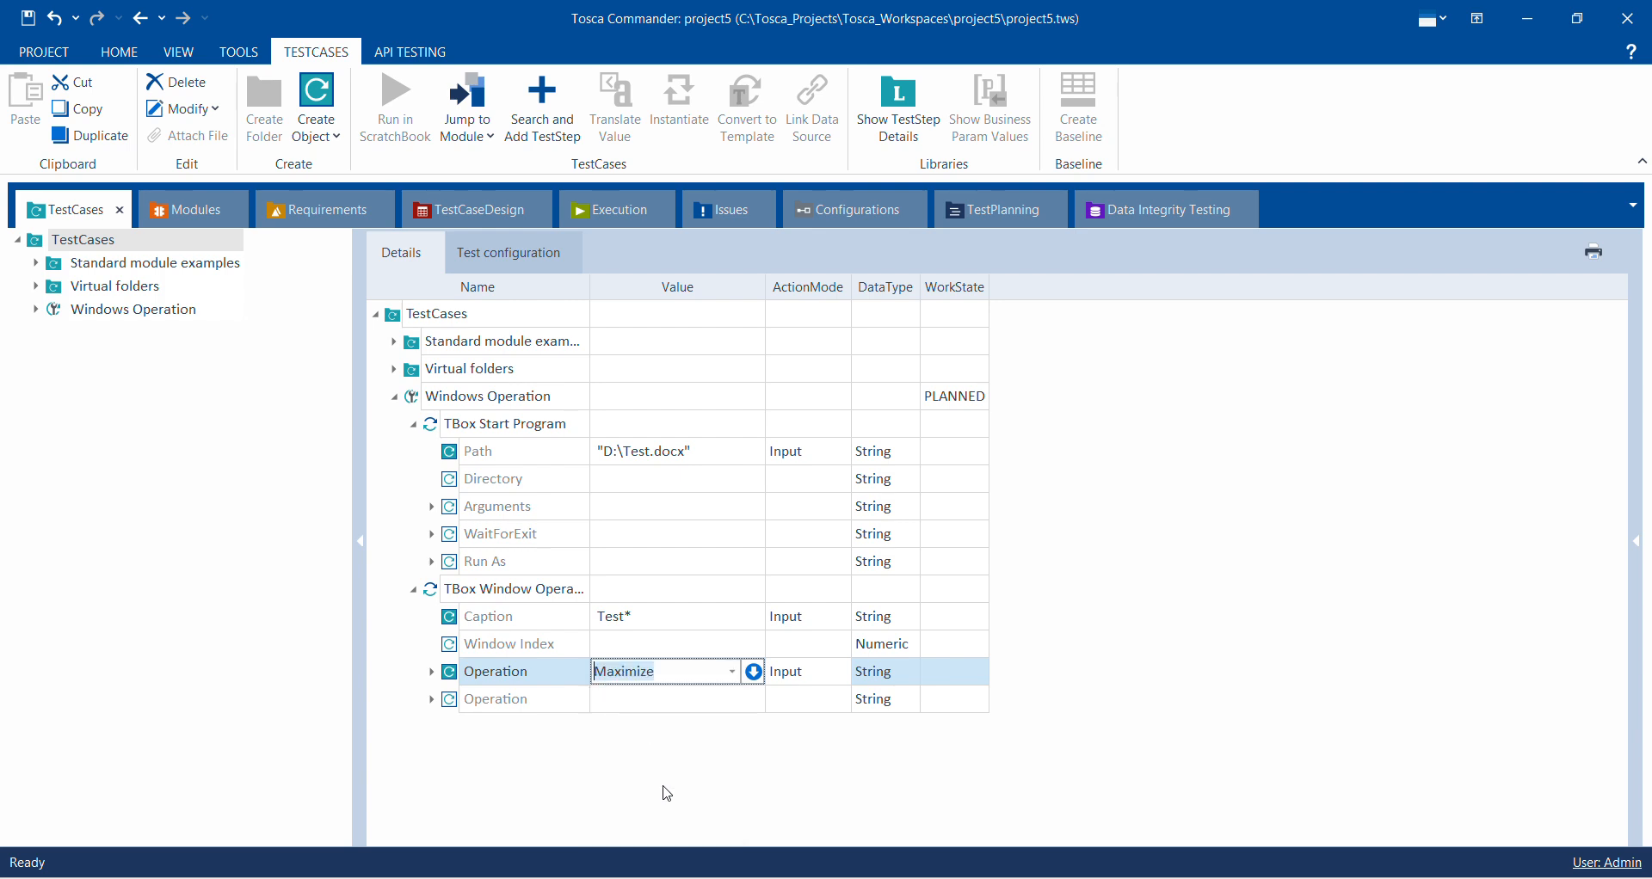
{"action": "key", "text": "Return"}
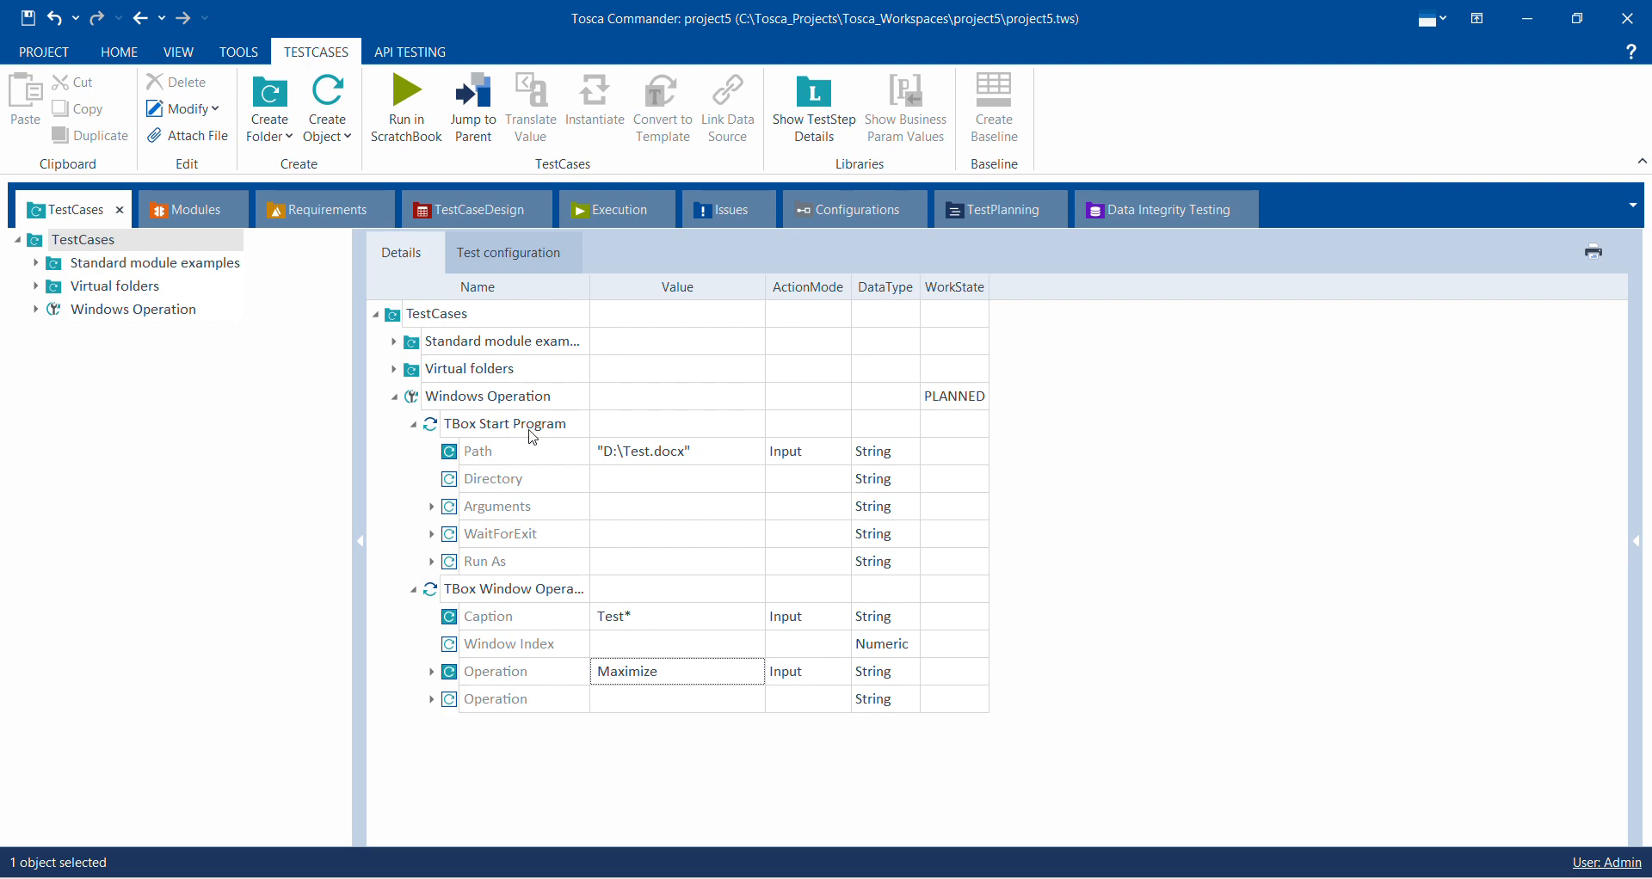
Step: Switch to Word and close the Test document
{"action": "mouse_move", "coordinate": [1185, 878]}
{"action": "left_click", "coordinate": [1186, 801]}
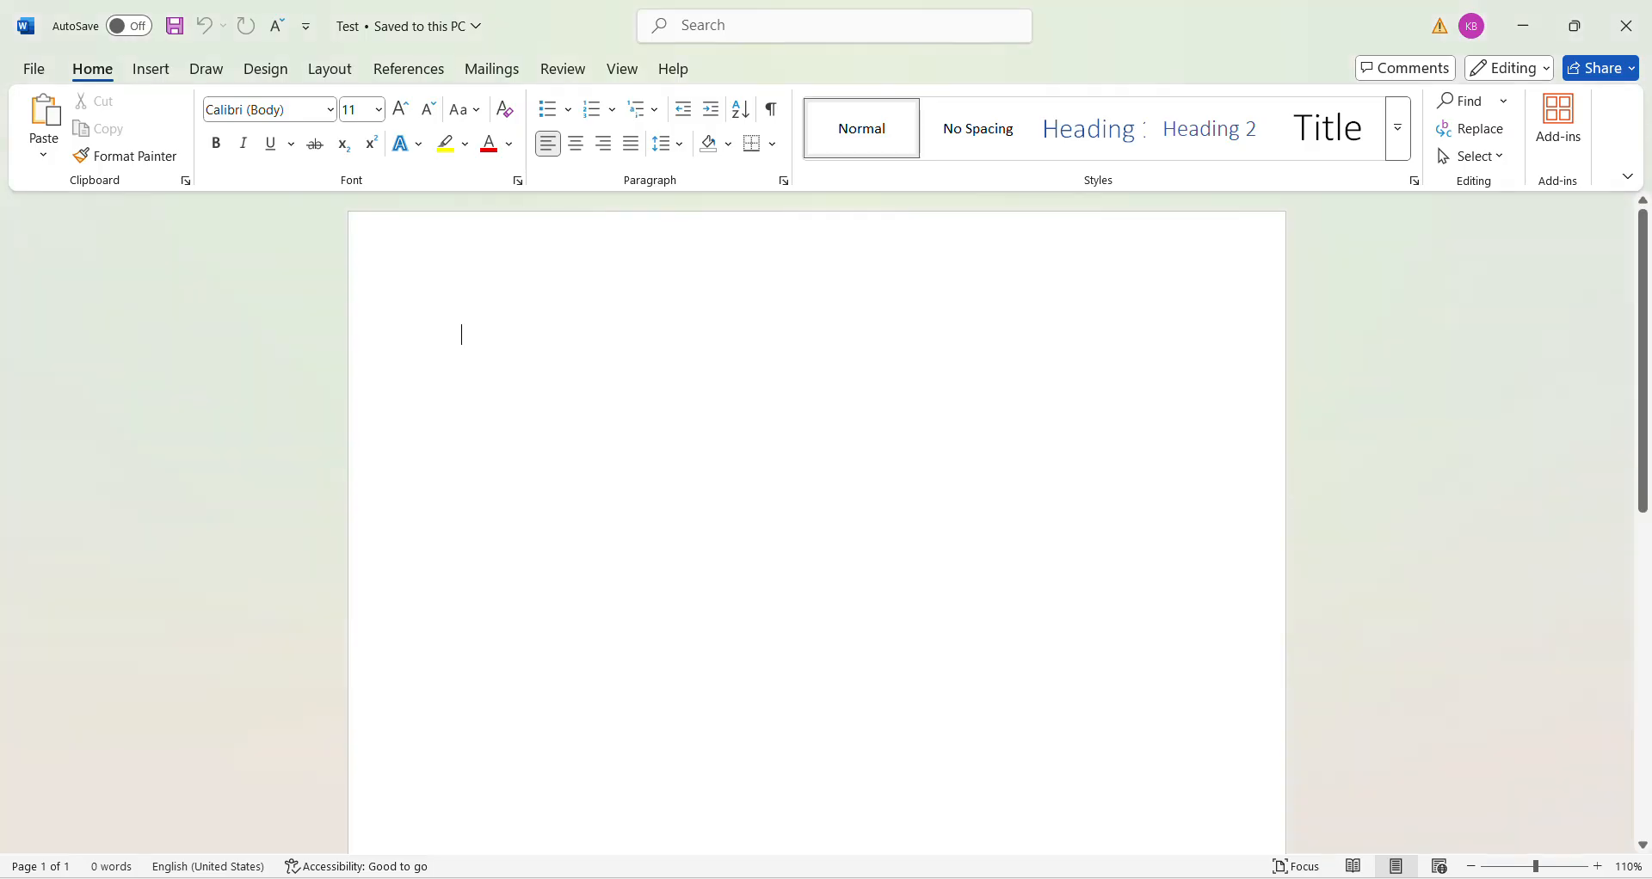
{"action": "left_click", "coordinate": [1635, 24]}
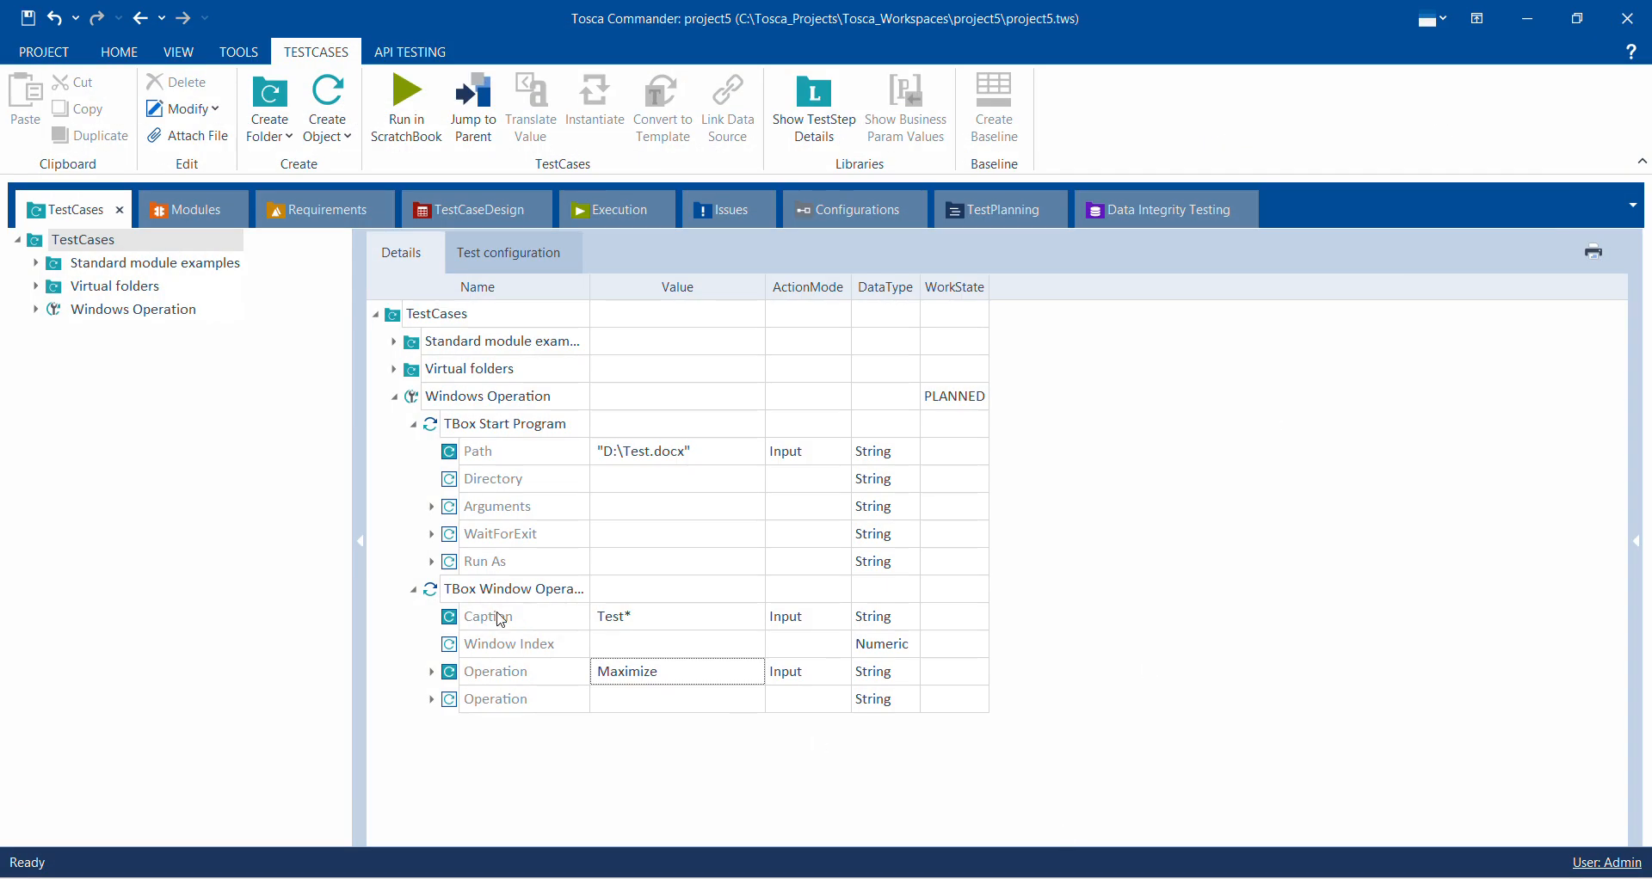
Step: Run the TBox Start Program step in ScratchBook and close the results window
{"action": "left_click", "coordinate": [503, 426]}
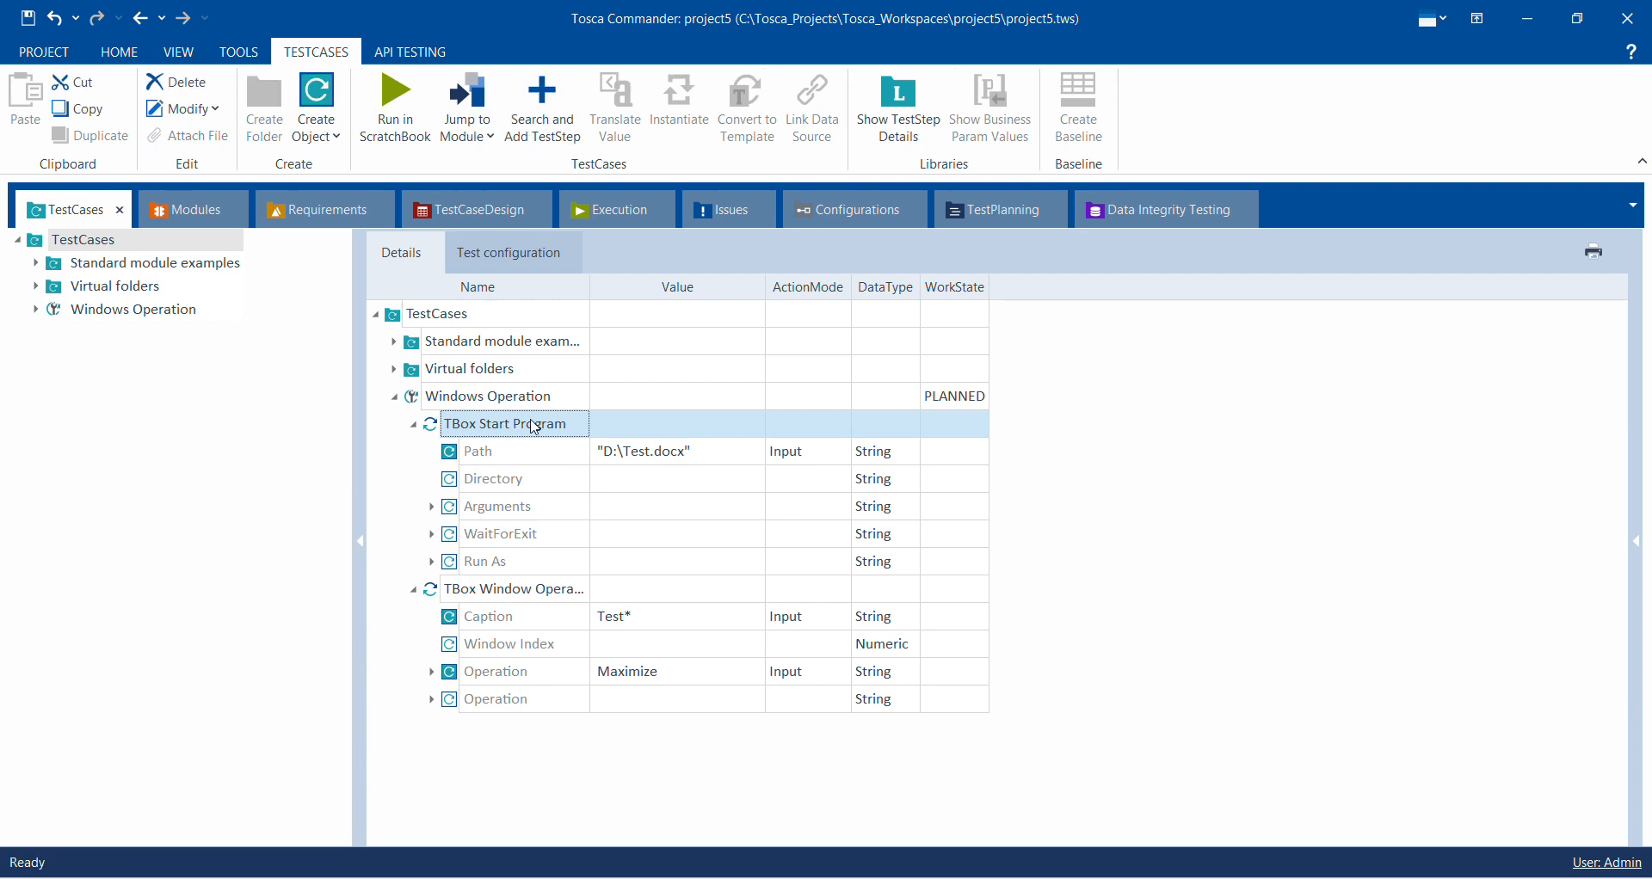
{"action": "right_click", "coordinate": [532, 422]}
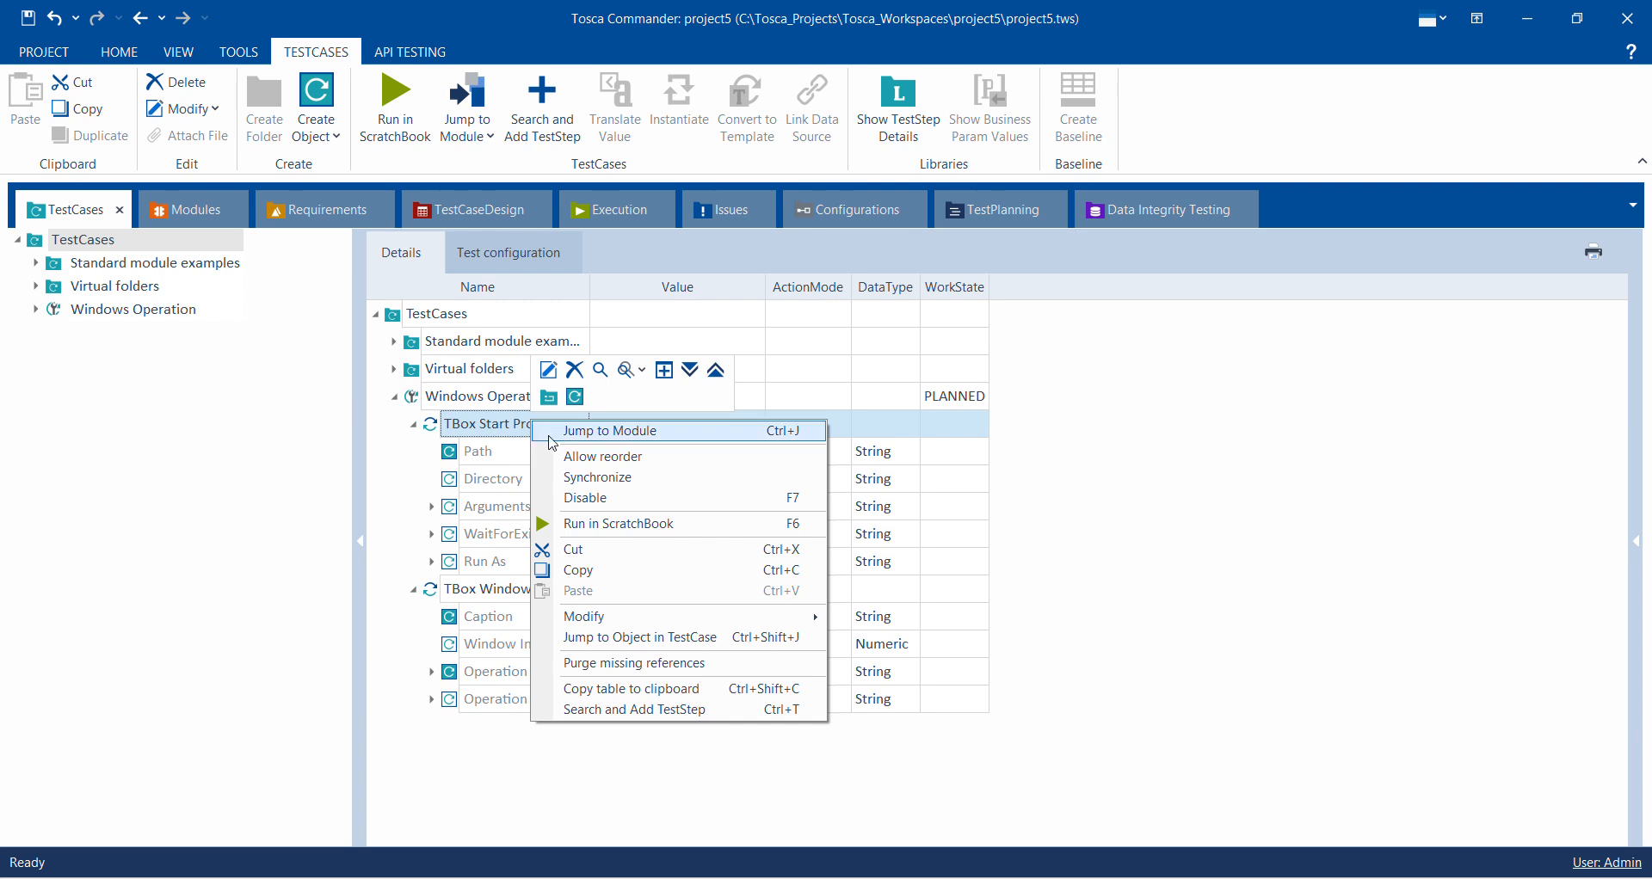
{"action": "left_click", "coordinate": [600, 524]}
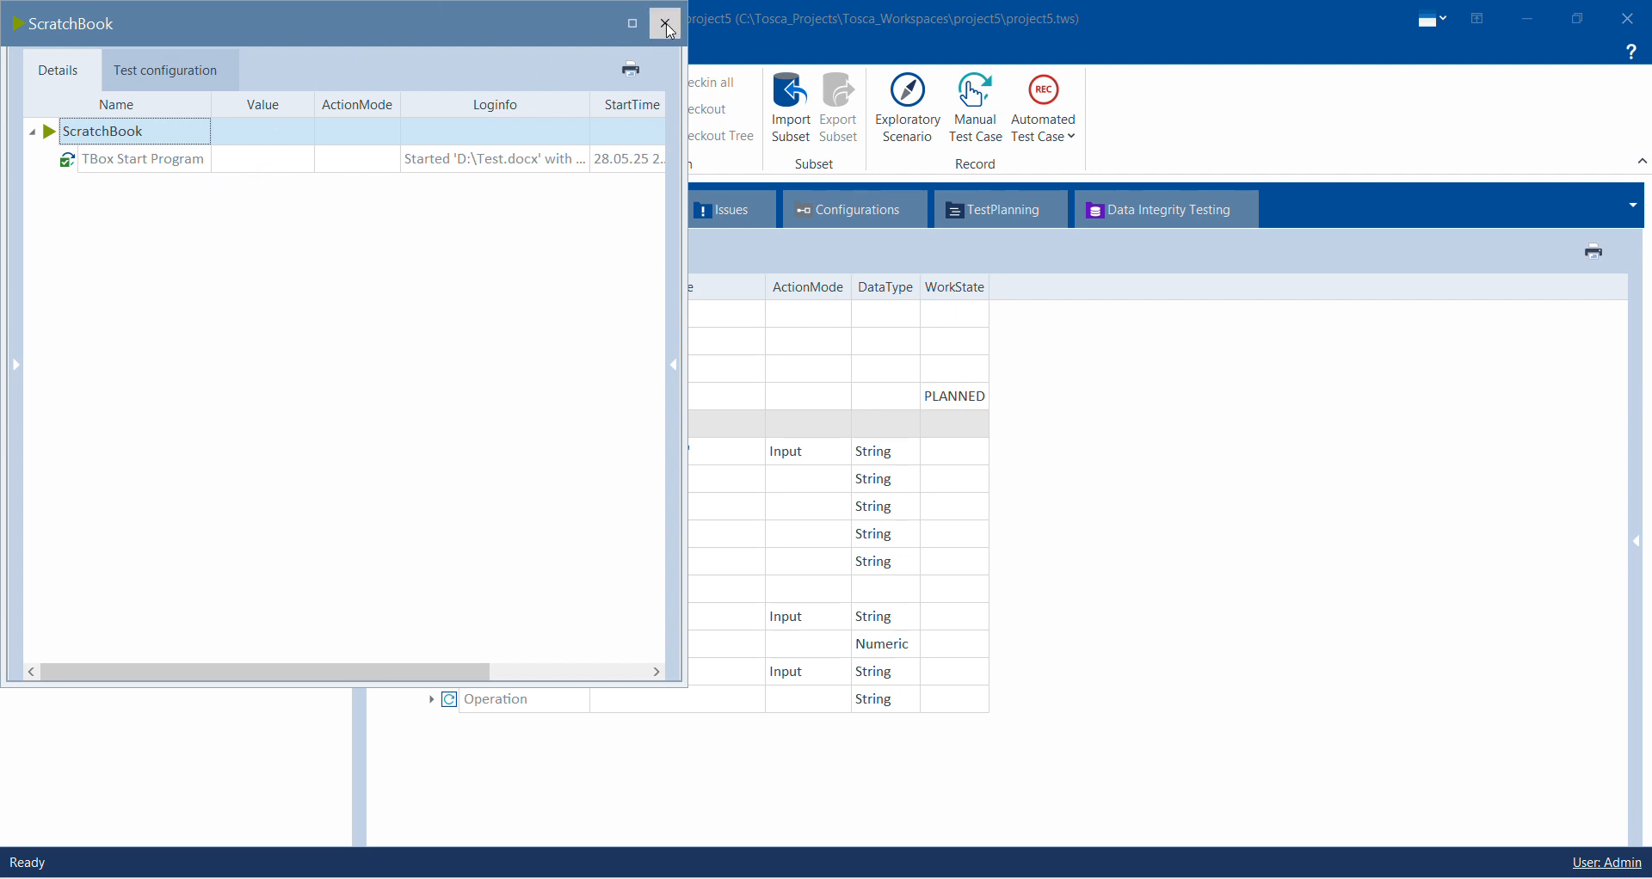
{"action": "left_click", "coordinate": [665, 23]}
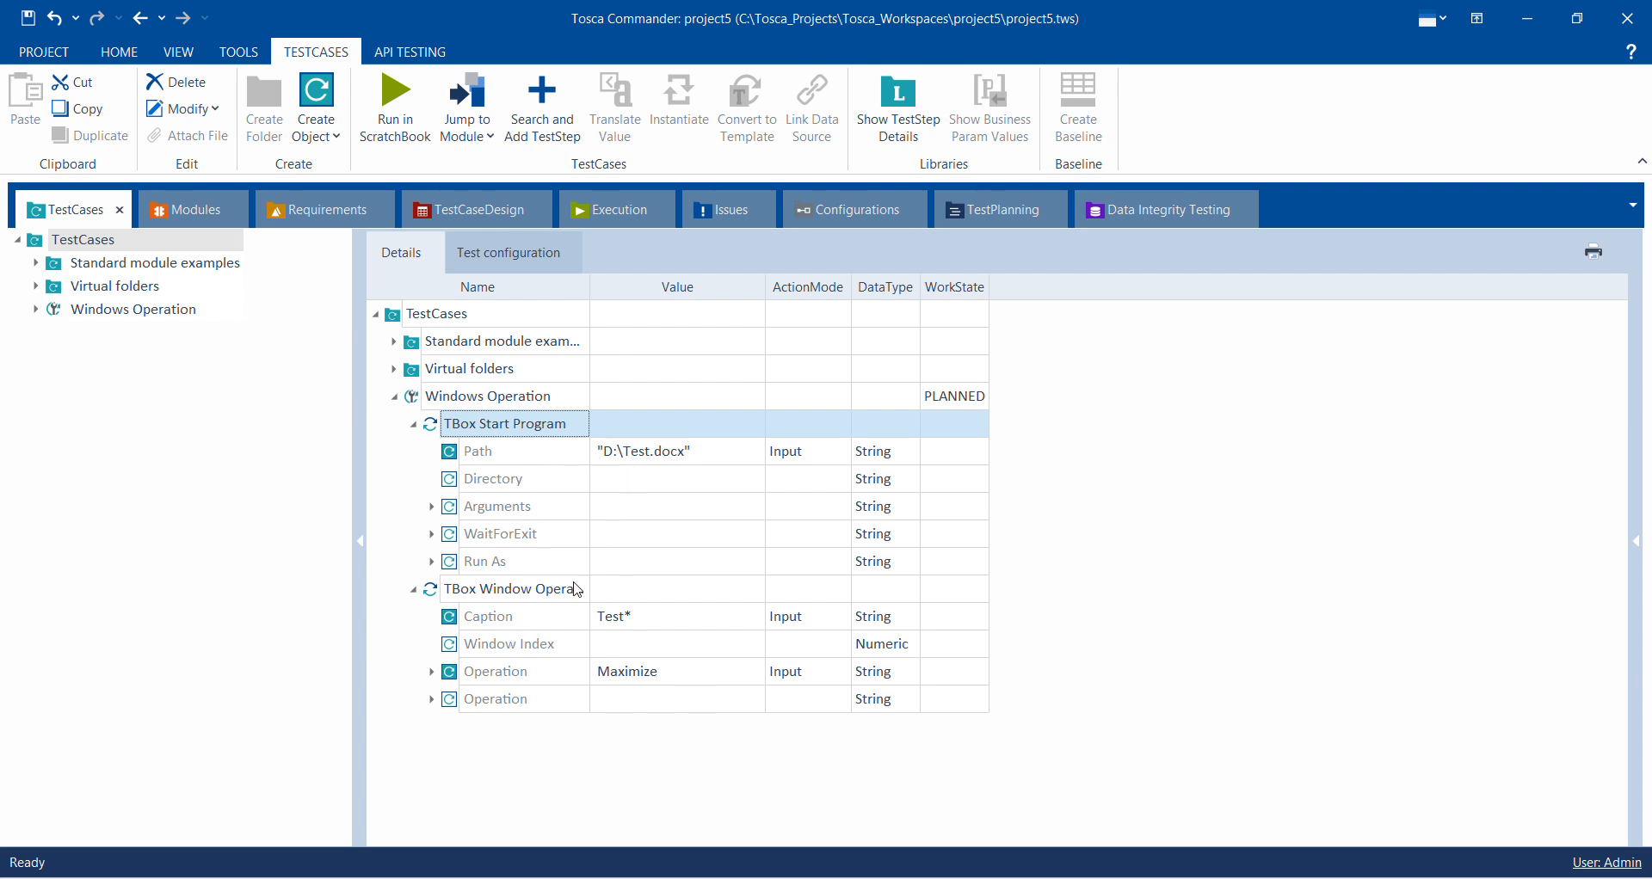
Step: Switch to Word and close the Test document that the ScratchBook run opened
{"action": "left_click", "coordinate": [493, 592]}
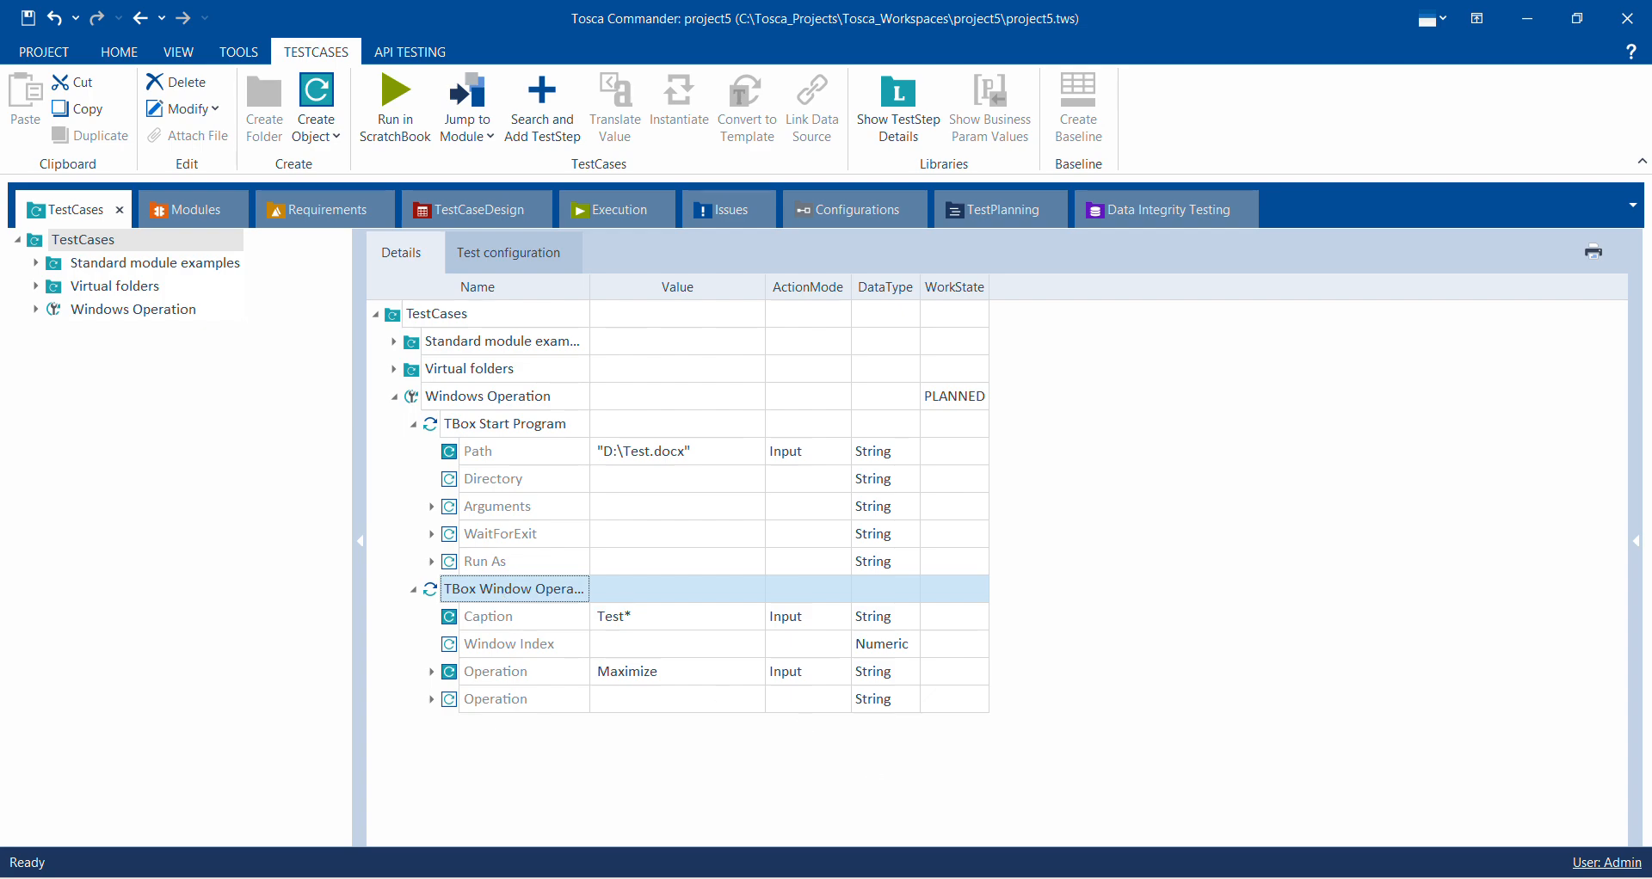
{"action": "left_click", "coordinate": [1188, 878]}
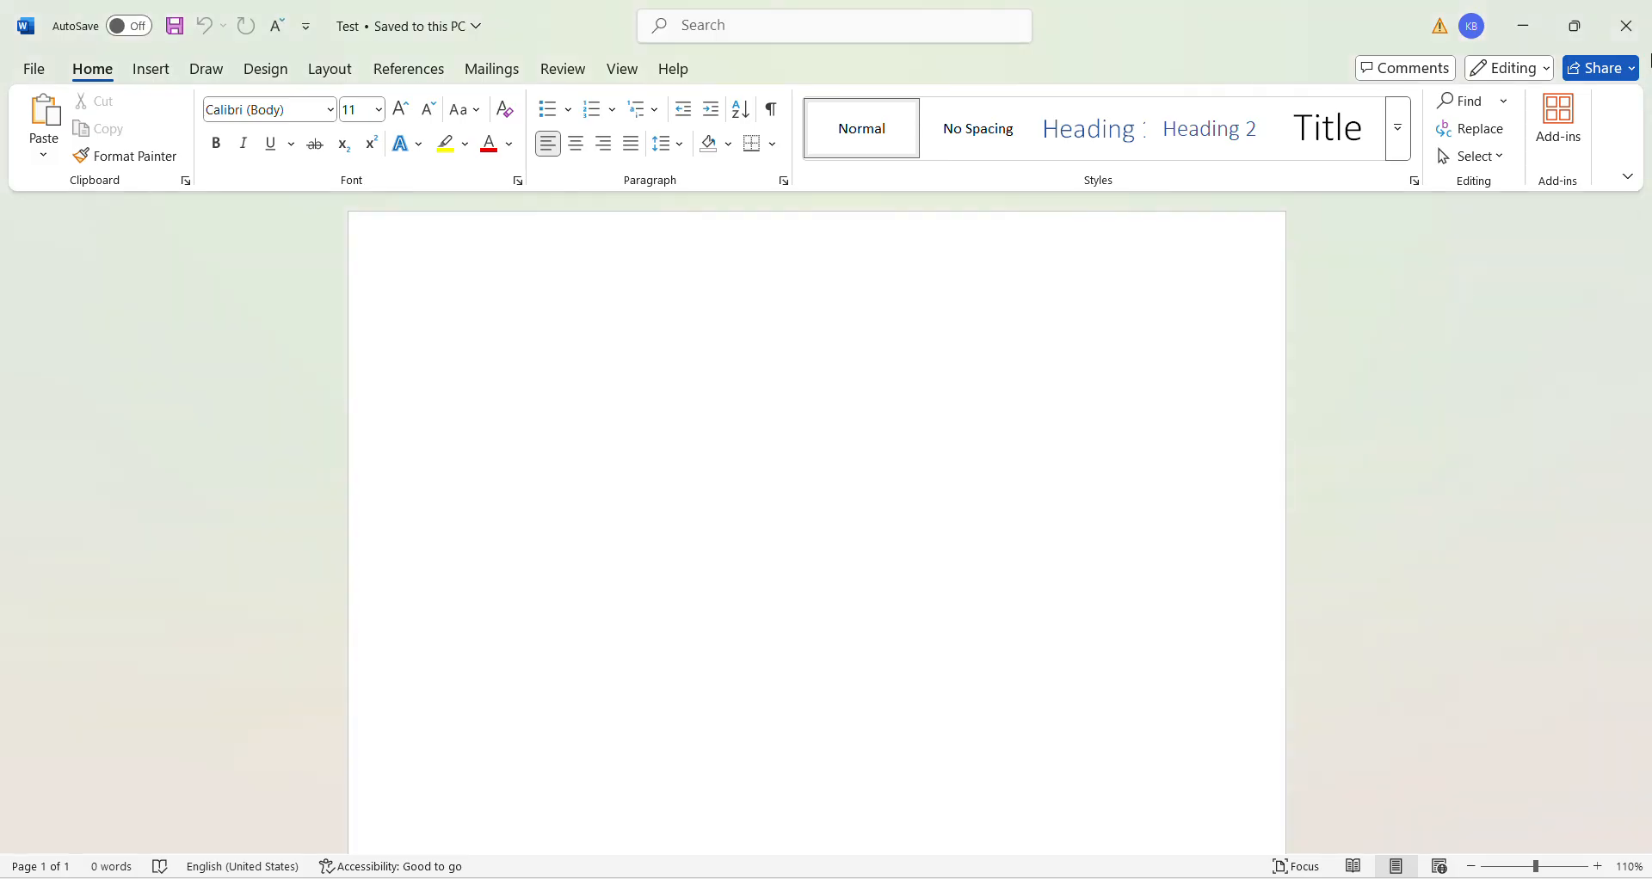
{"action": "left_click", "coordinate": [1626, 26]}
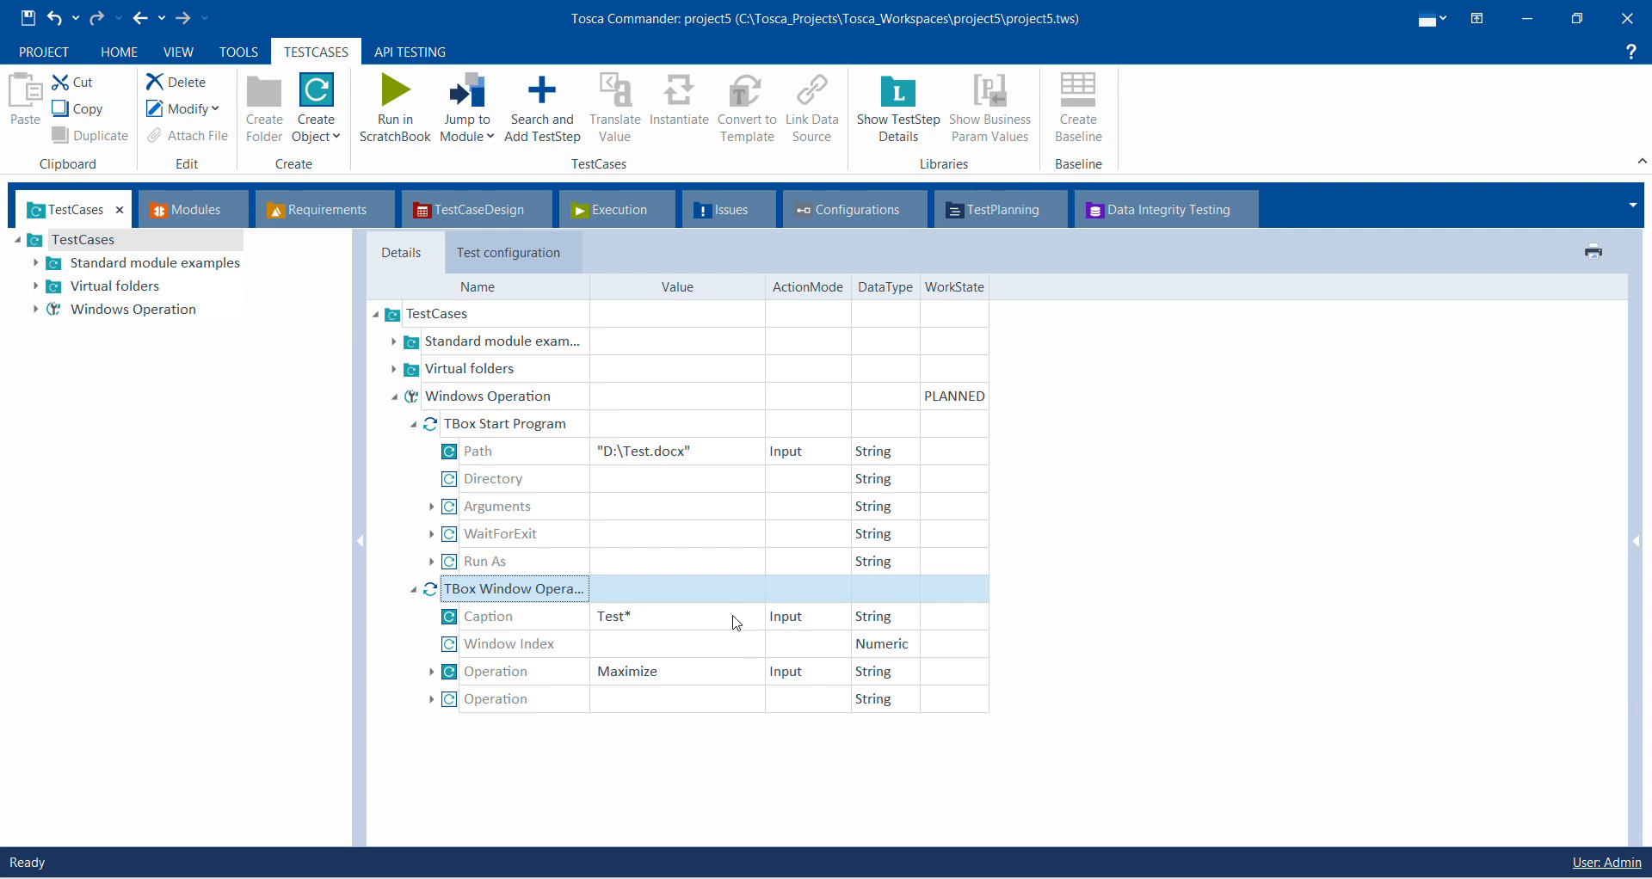
Step: Run the entire Windows Operation test case in ScratchBook and close the results window
{"action": "left_click", "coordinate": [463, 403]}
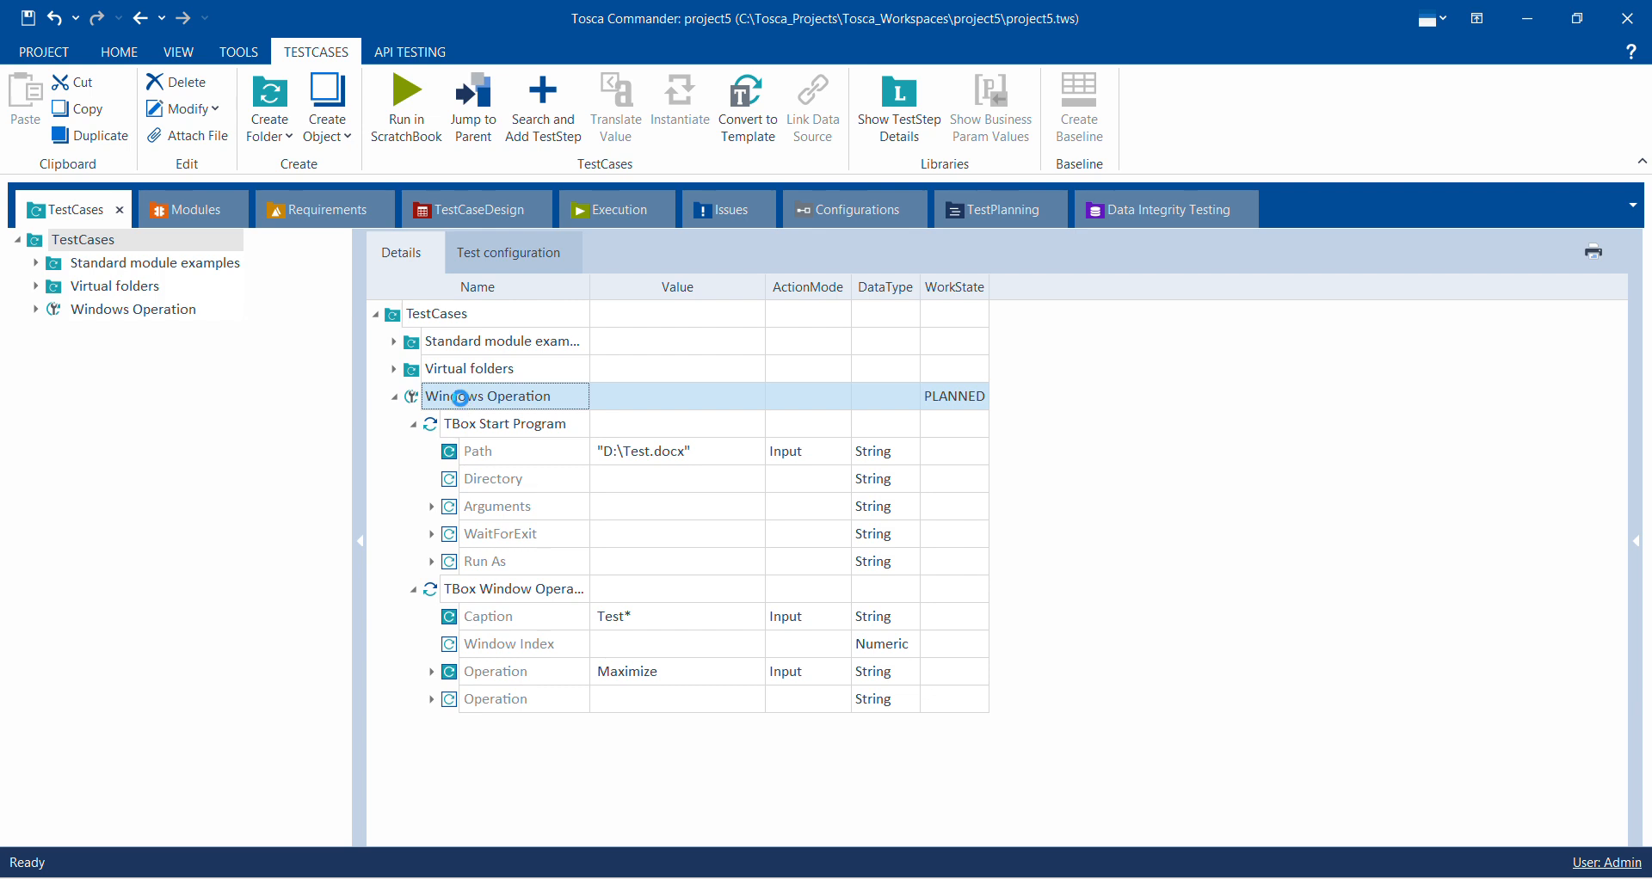
{"action": "right_click", "coordinate": [462, 396]}
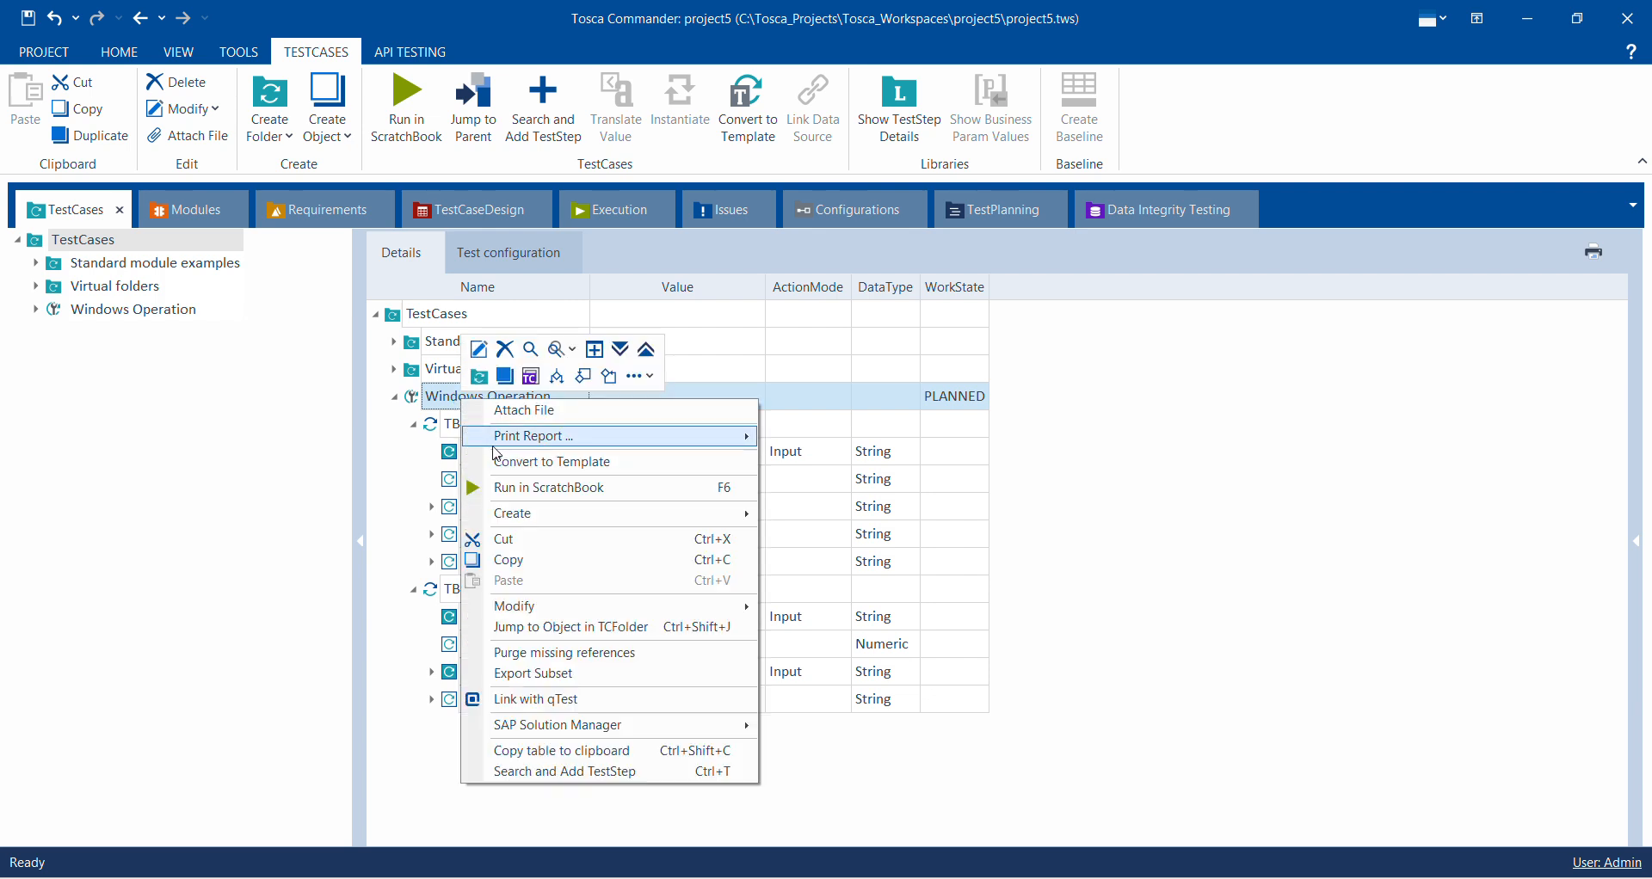
{"action": "left_click", "coordinate": [519, 488]}
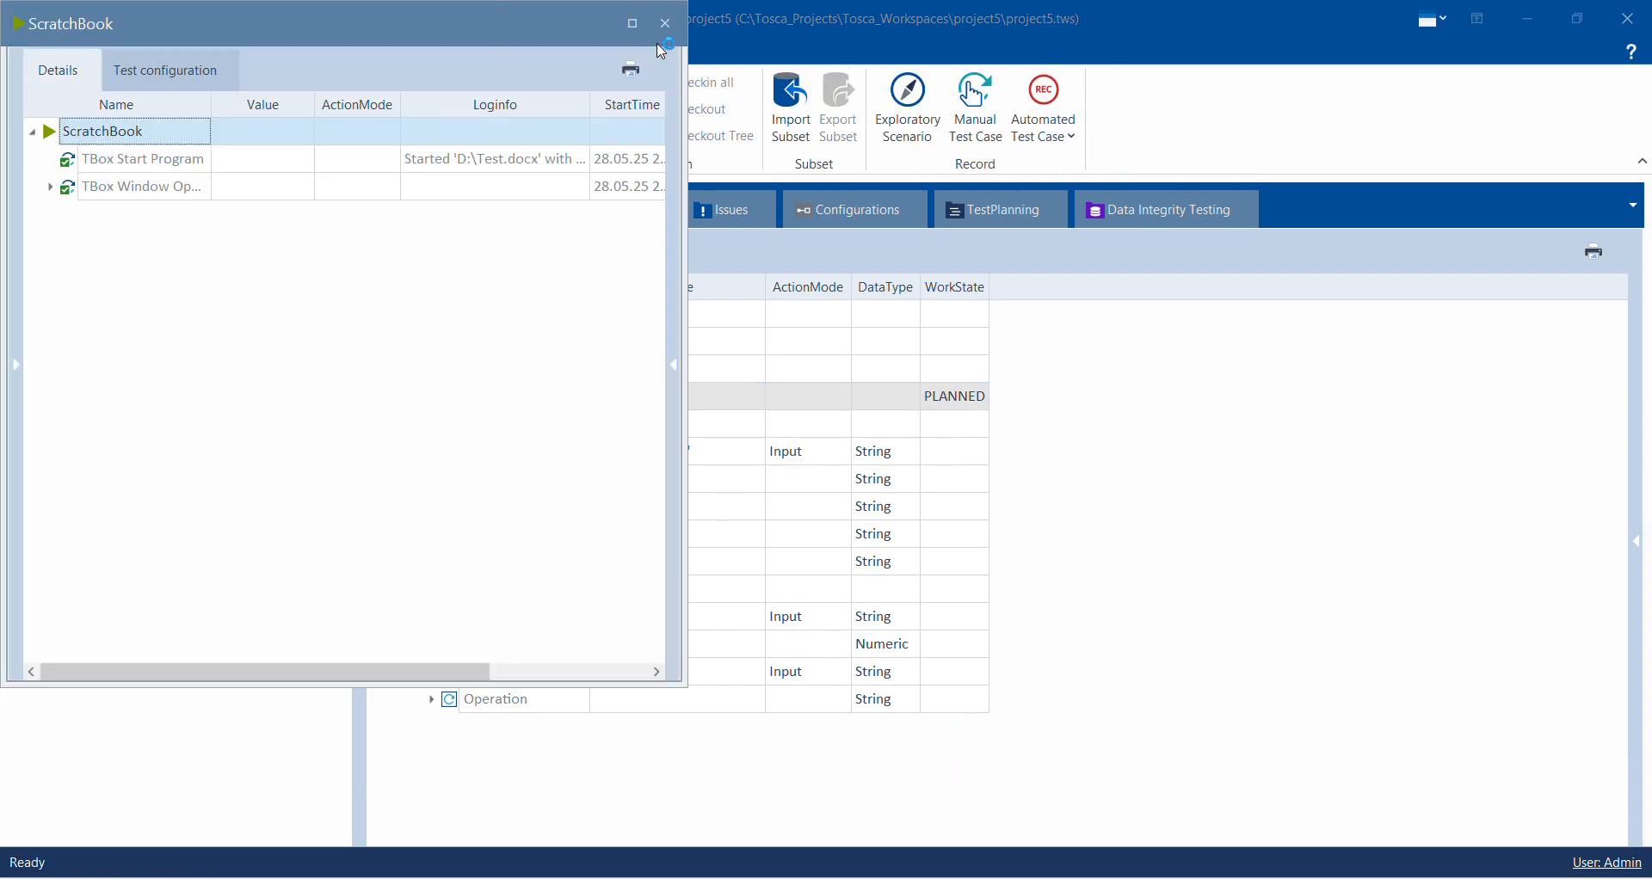
{"action": "left_click", "coordinate": [670, 31]}
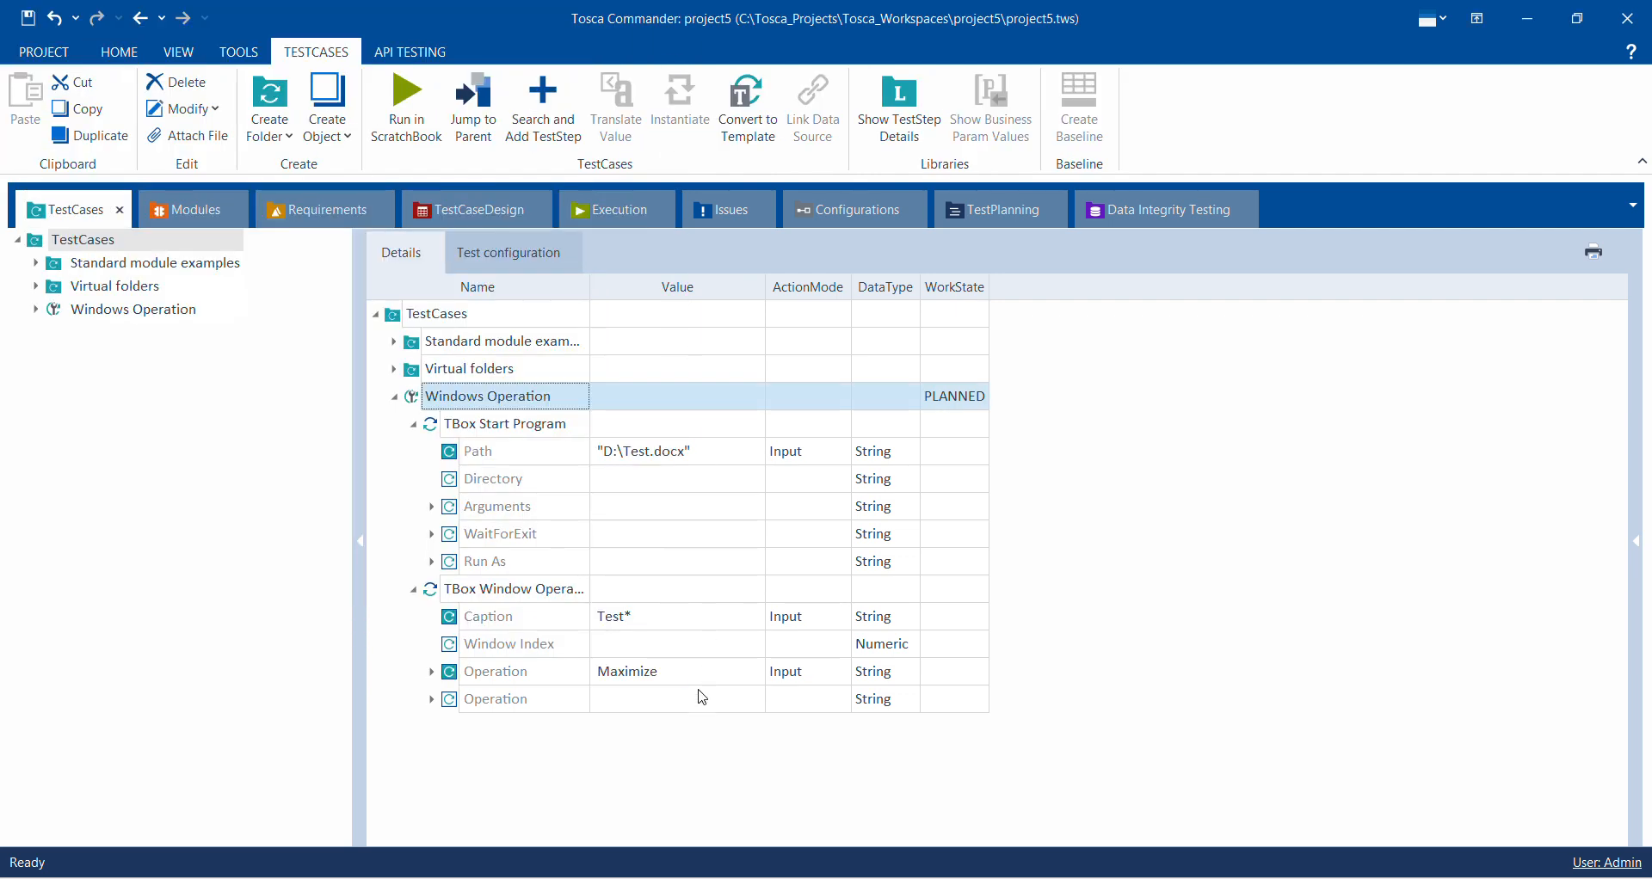
Step: Review the available window operations and set the second Operation of the TBox Window Operation step to Minimize
{"action": "left_click", "coordinate": [616, 701]}
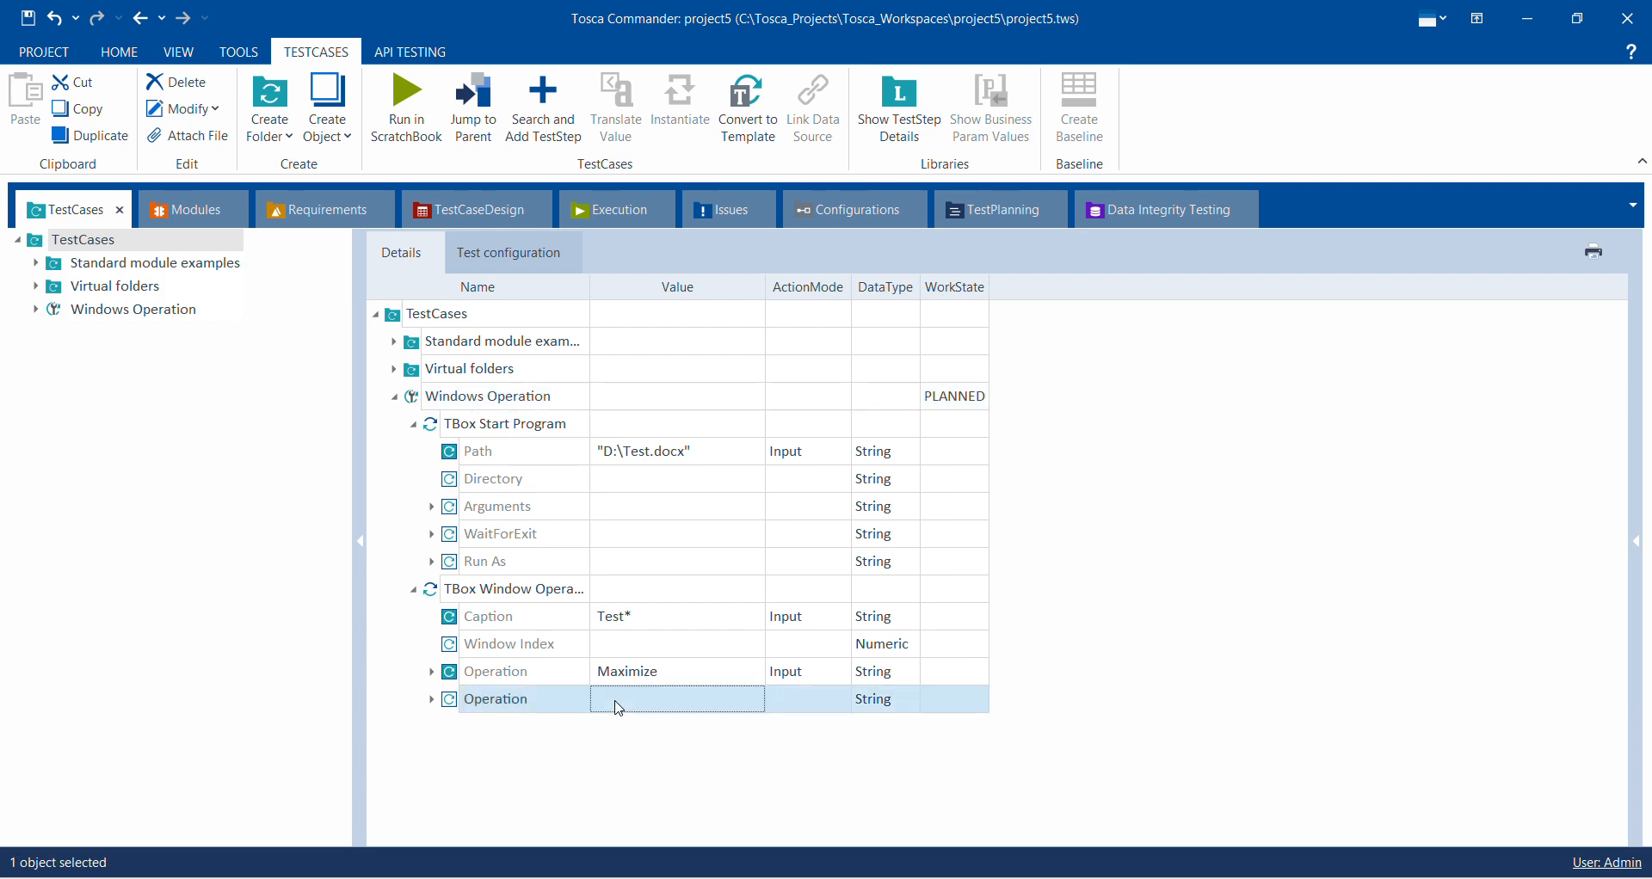
{"action": "left_click", "coordinate": [616, 702]}
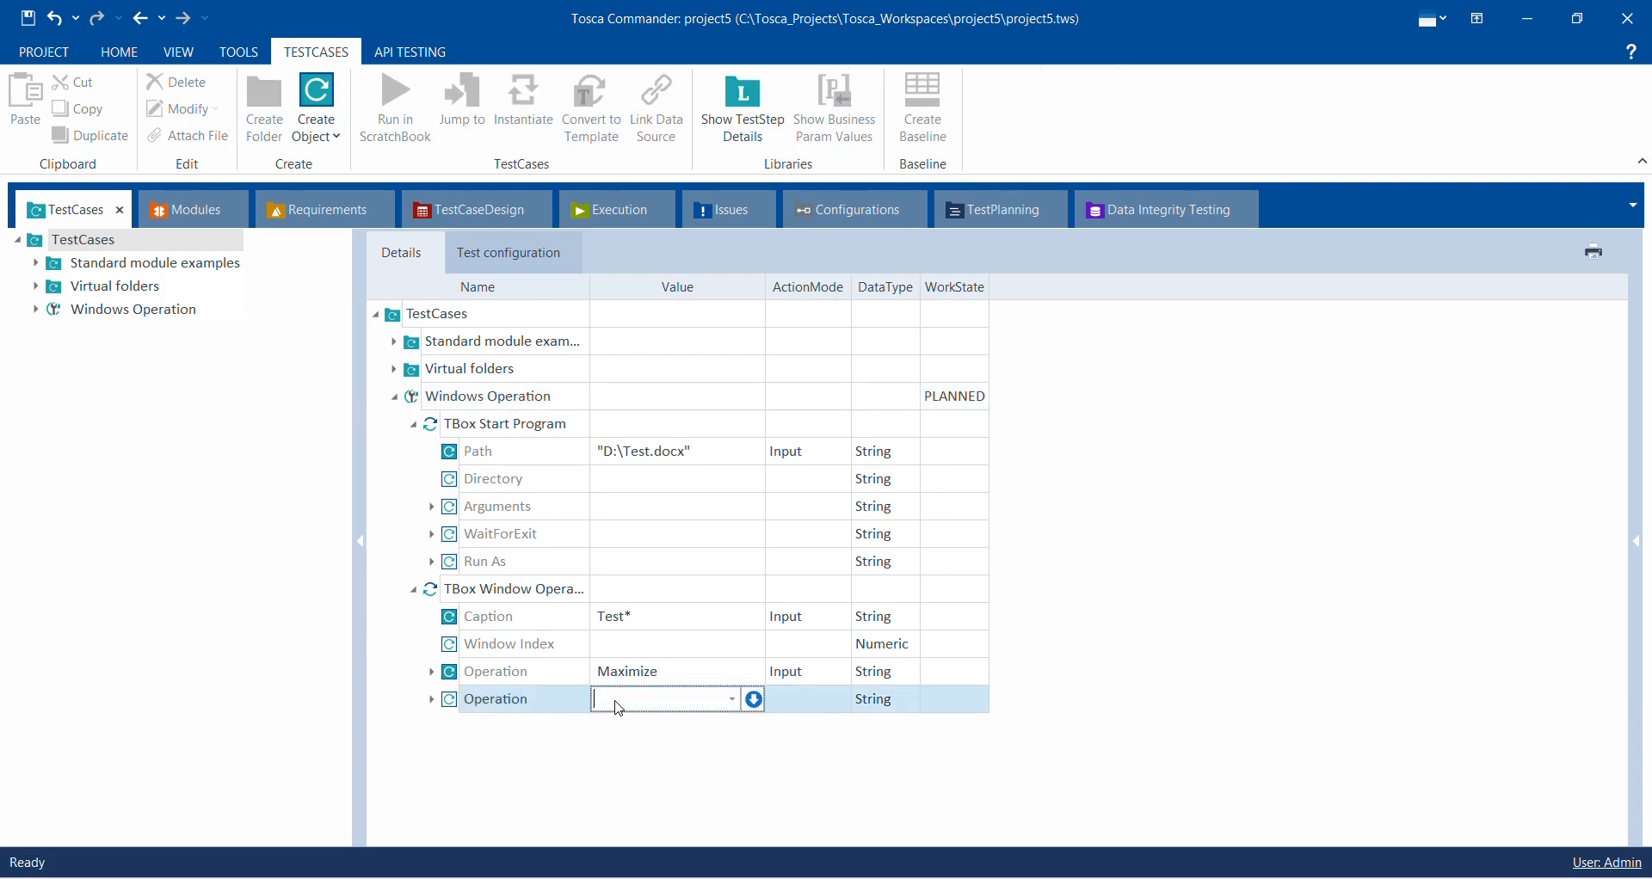
{"action": "left_click", "coordinate": [729, 704]}
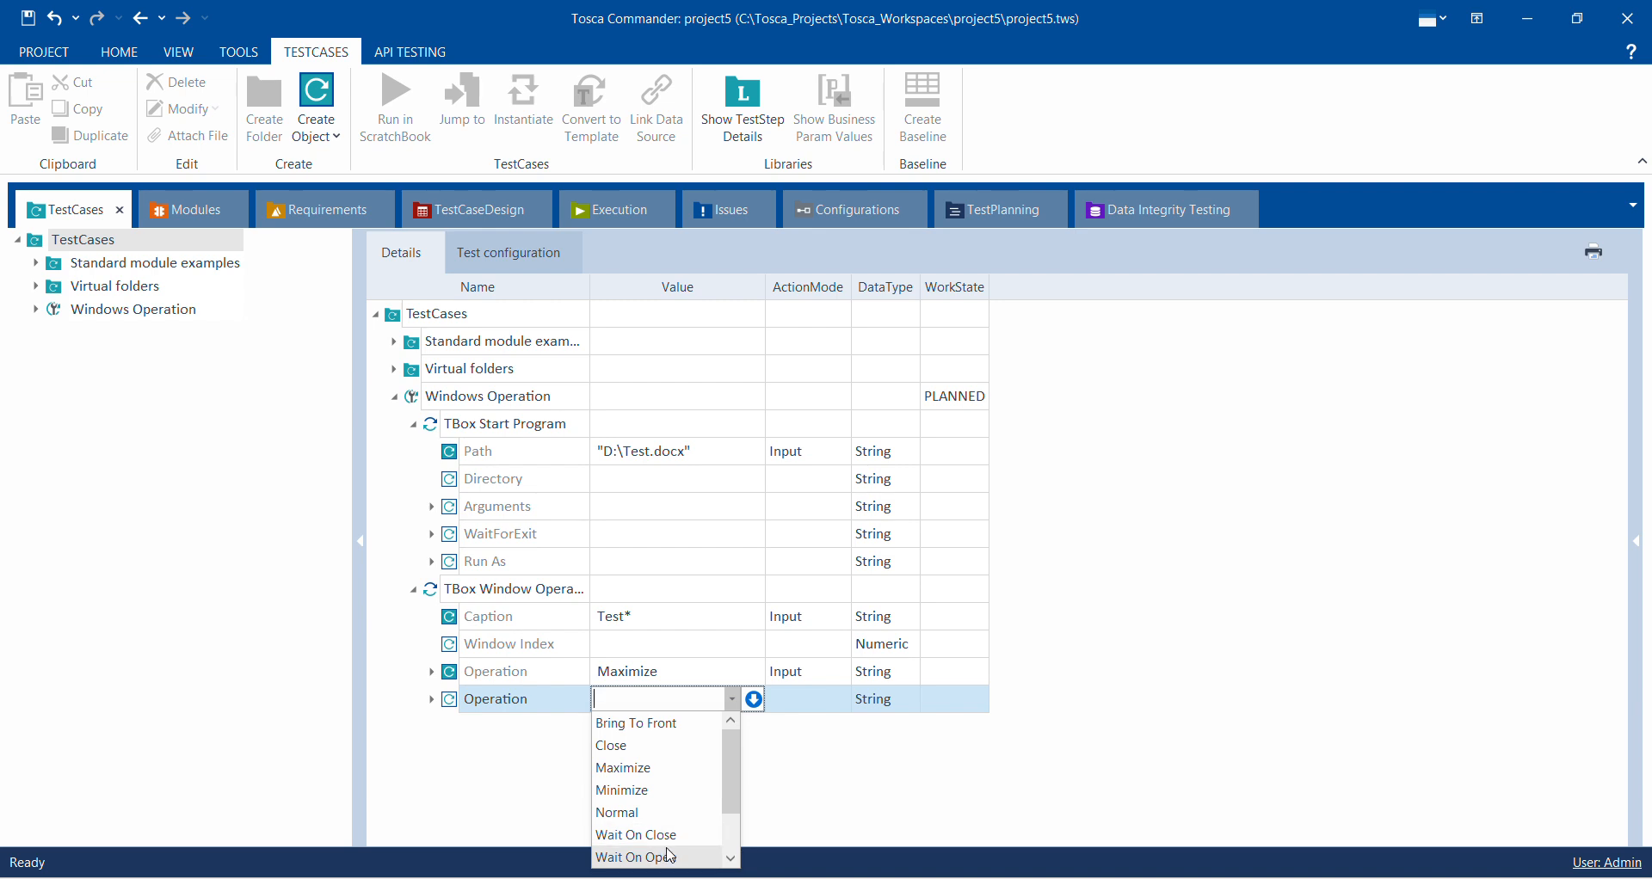
{"action": "scroll", "coordinate": [670, 852], "scroll_direction": "down", "scroll_amount": 1}
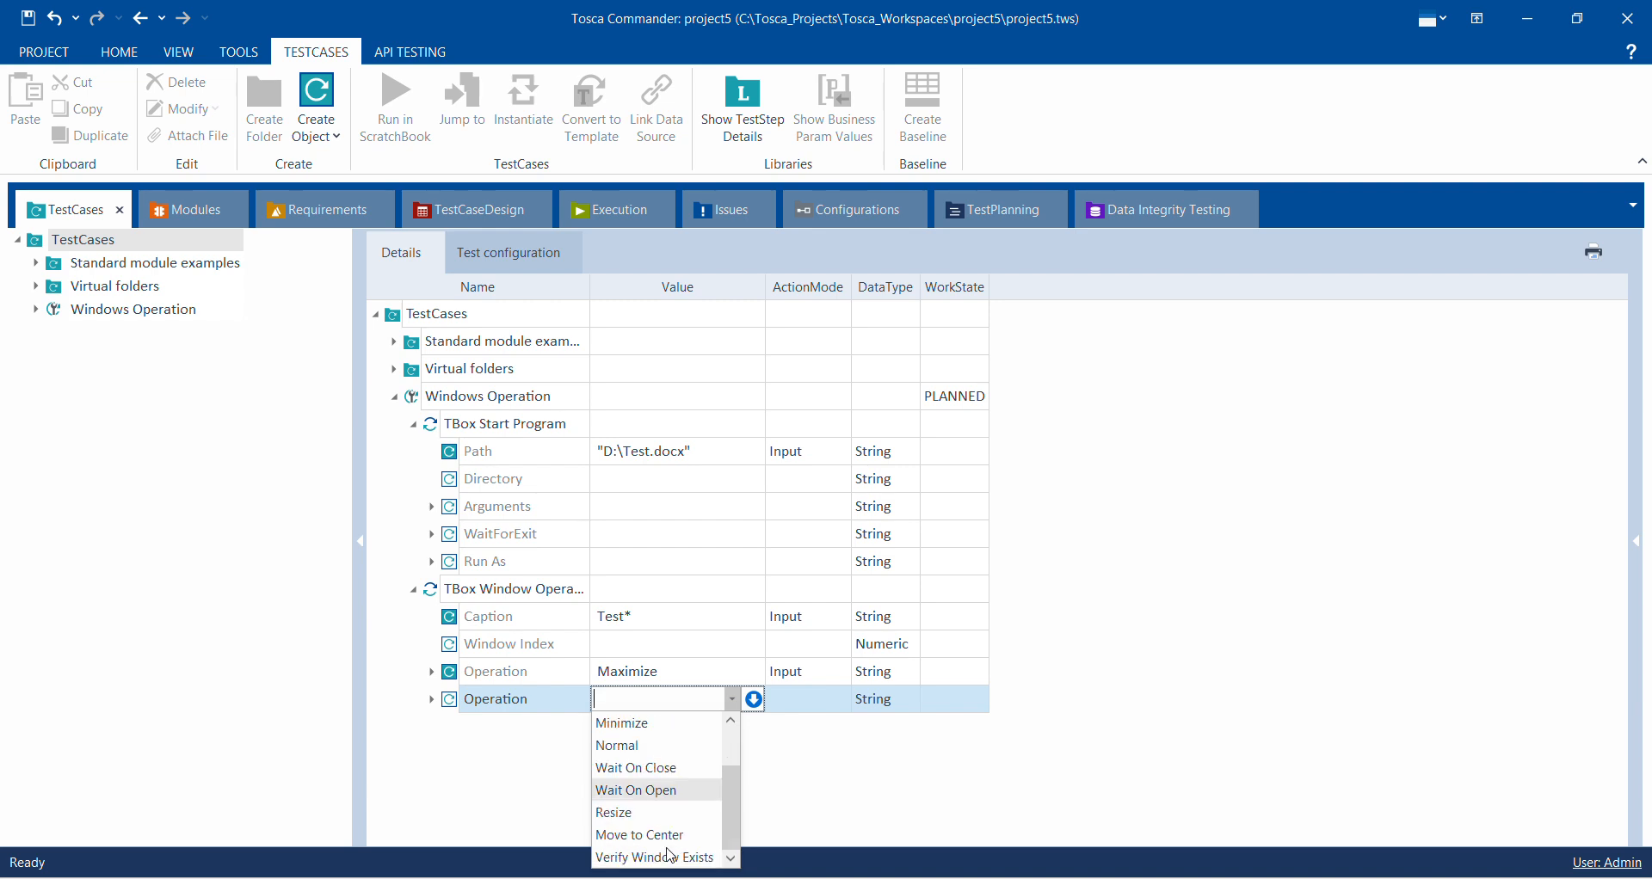
{"action": "left_click", "coordinate": [834, 827]}
{"action": "left_click", "coordinate": [652, 704]}
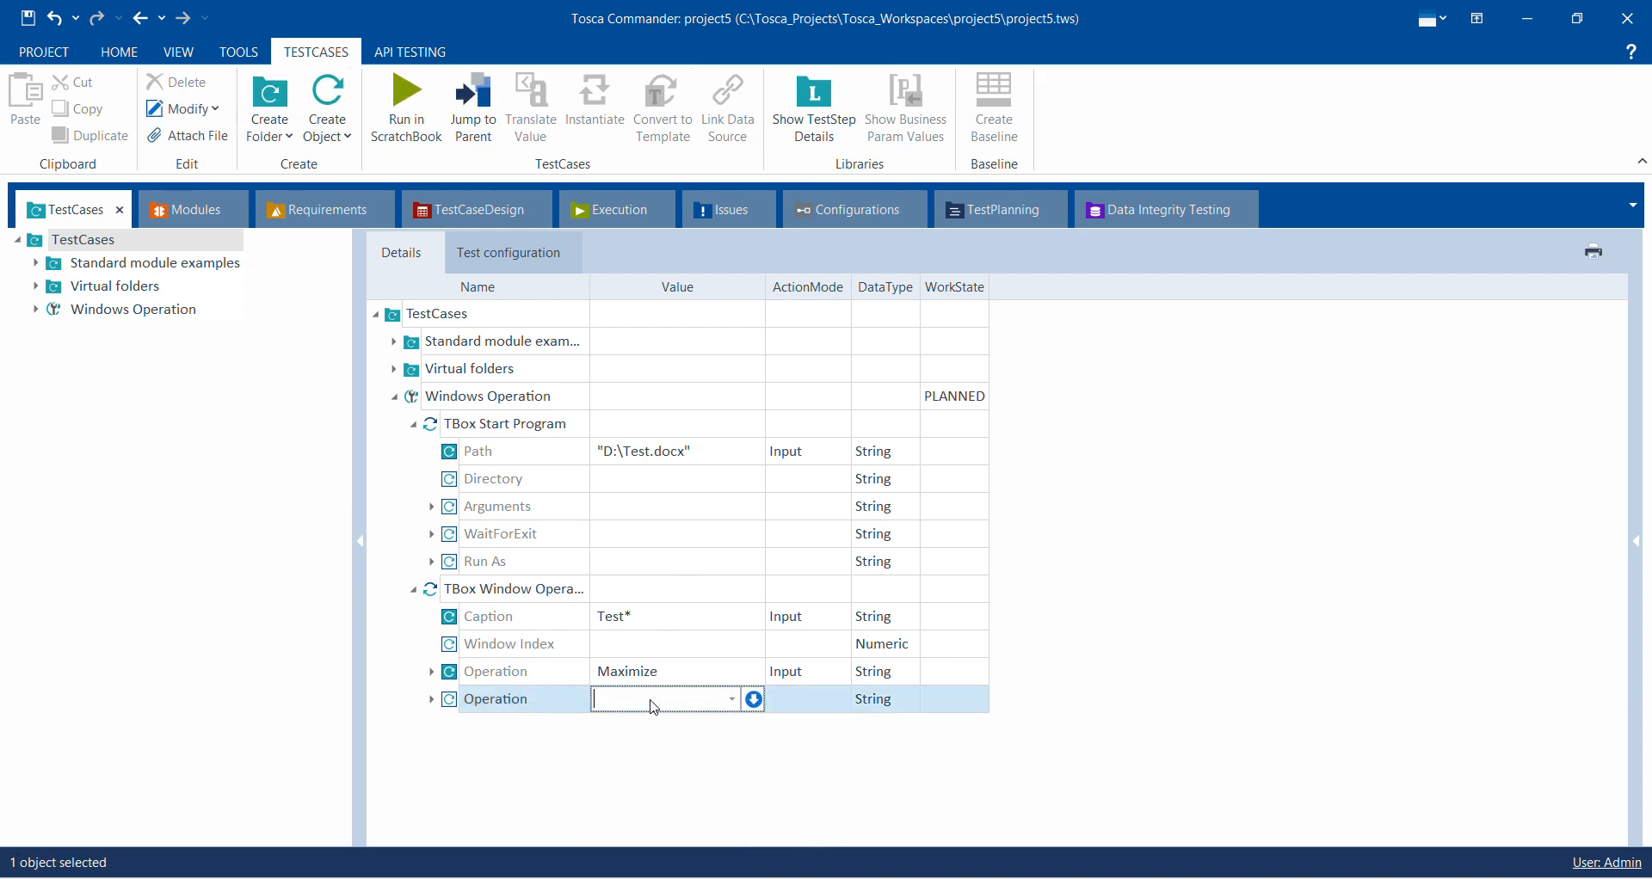
{"action": "left_click", "coordinate": [733, 702]}
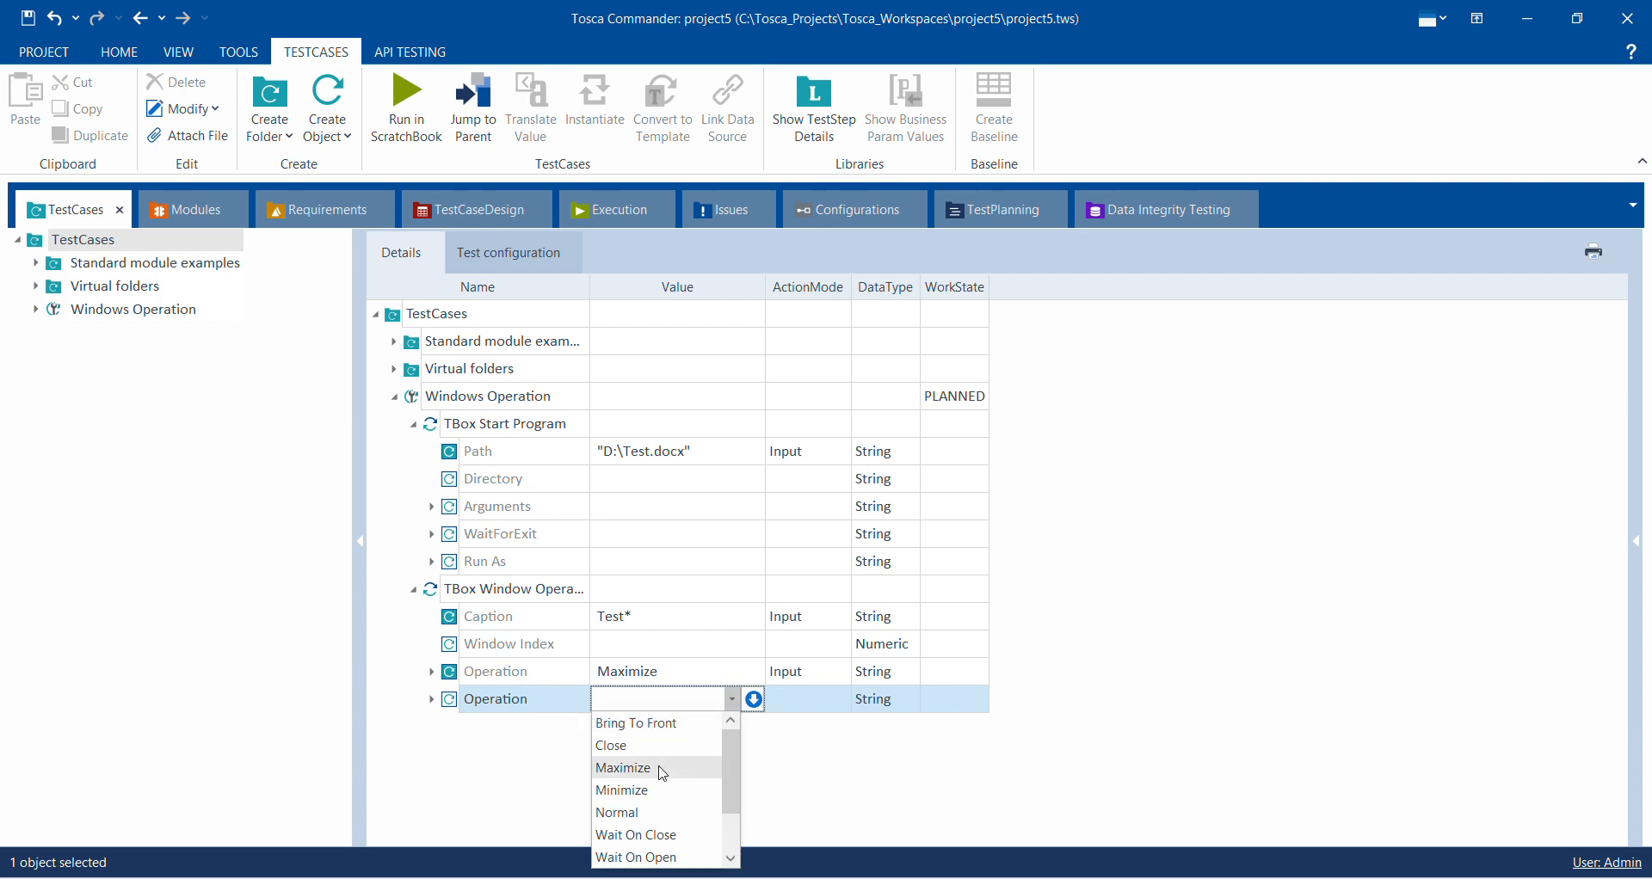
{"action": "left_click", "coordinate": [664, 792]}
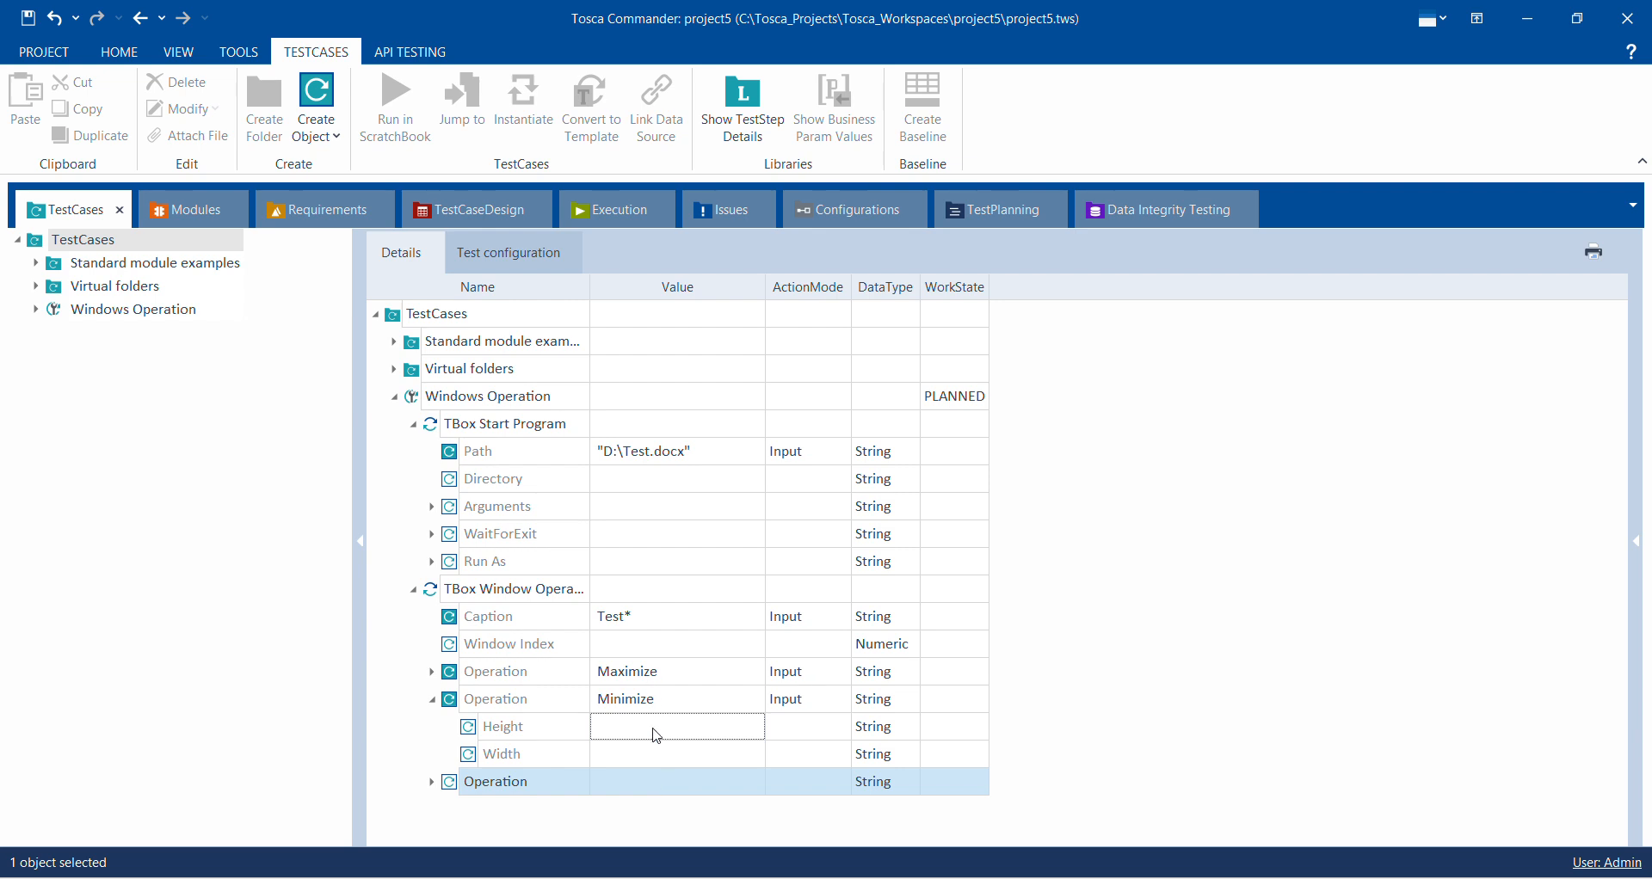
Step: Set the third Operation of the TBox Window Operation step to Close
{"action": "left_click", "coordinate": [721, 790]}
{"action": "left_click", "coordinate": [721, 790]}
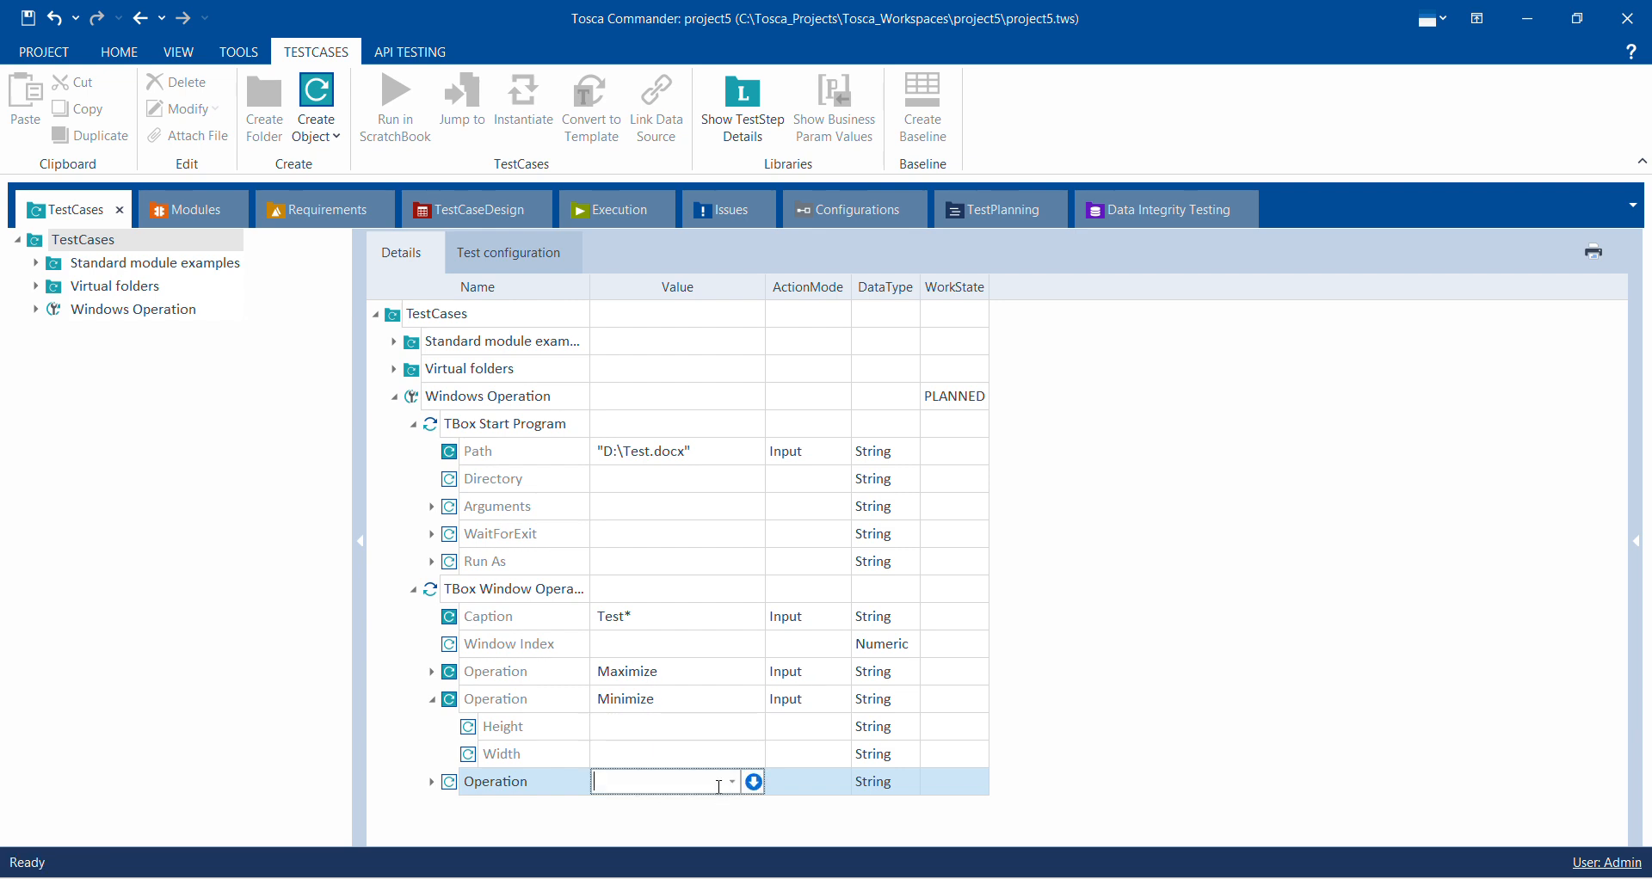
{"action": "left_click", "coordinate": [723, 780]}
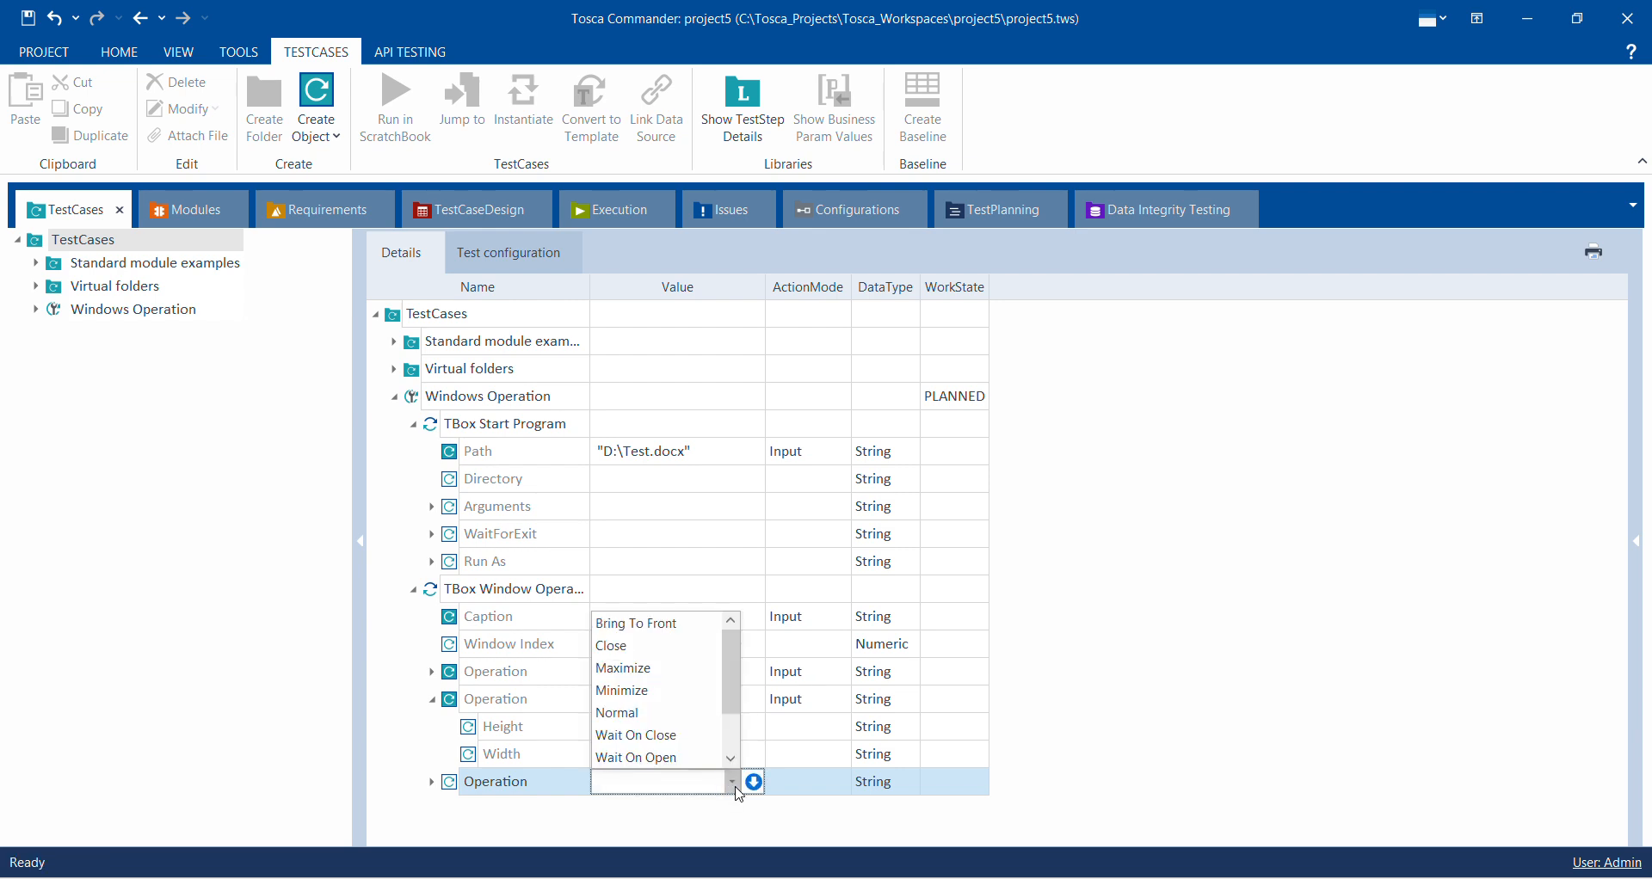
{"action": "left_click", "coordinate": [644, 651]}
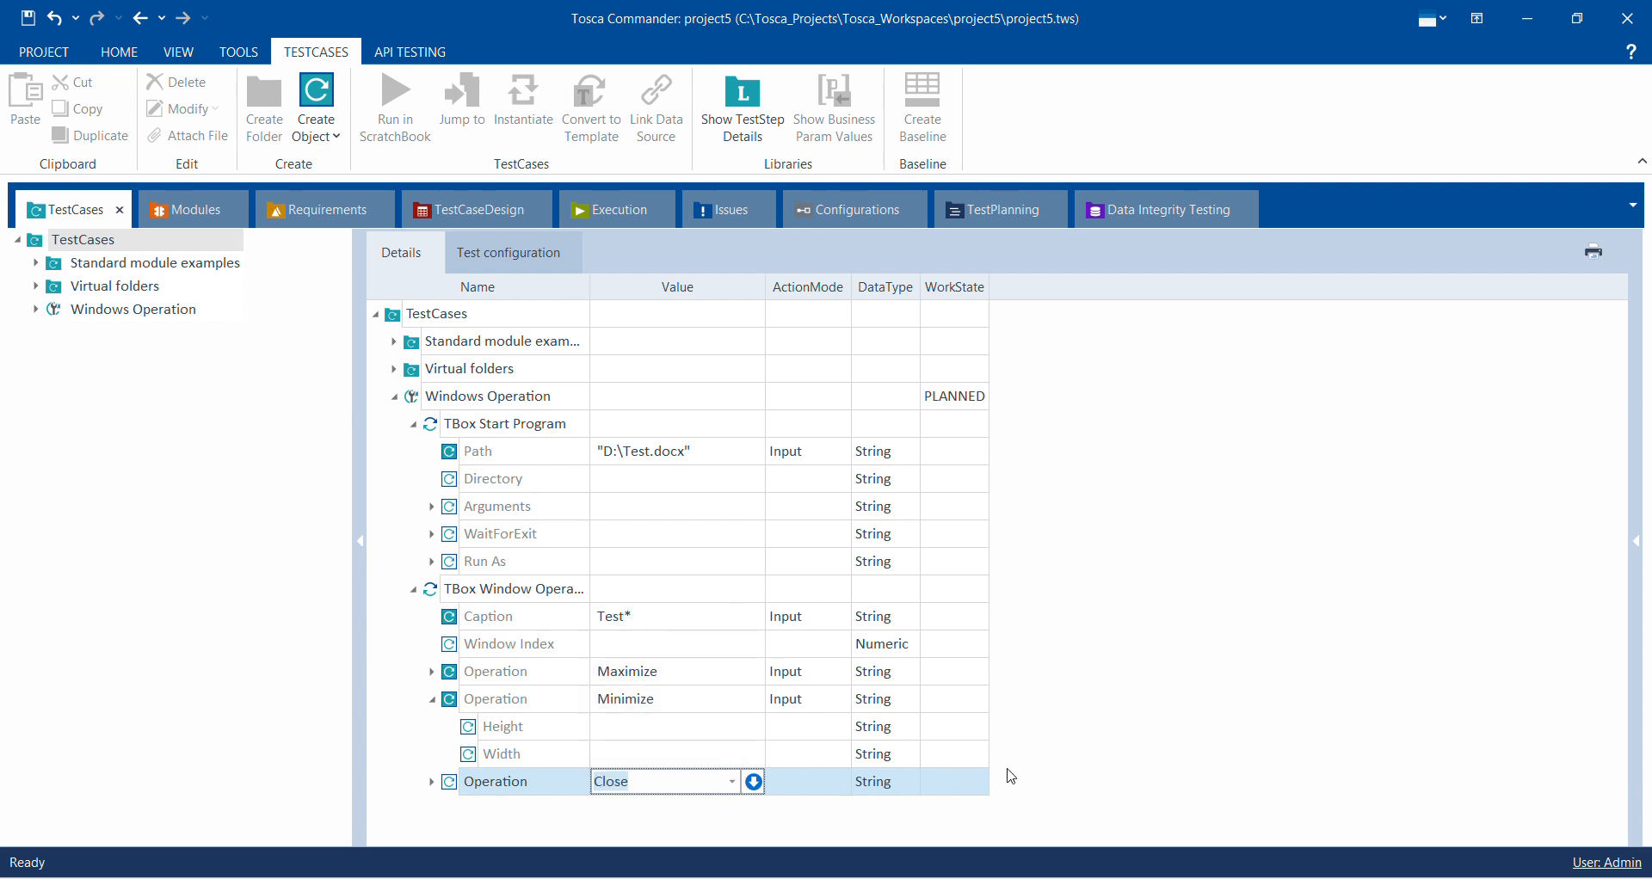
{"action": "key", "text": "Return"}
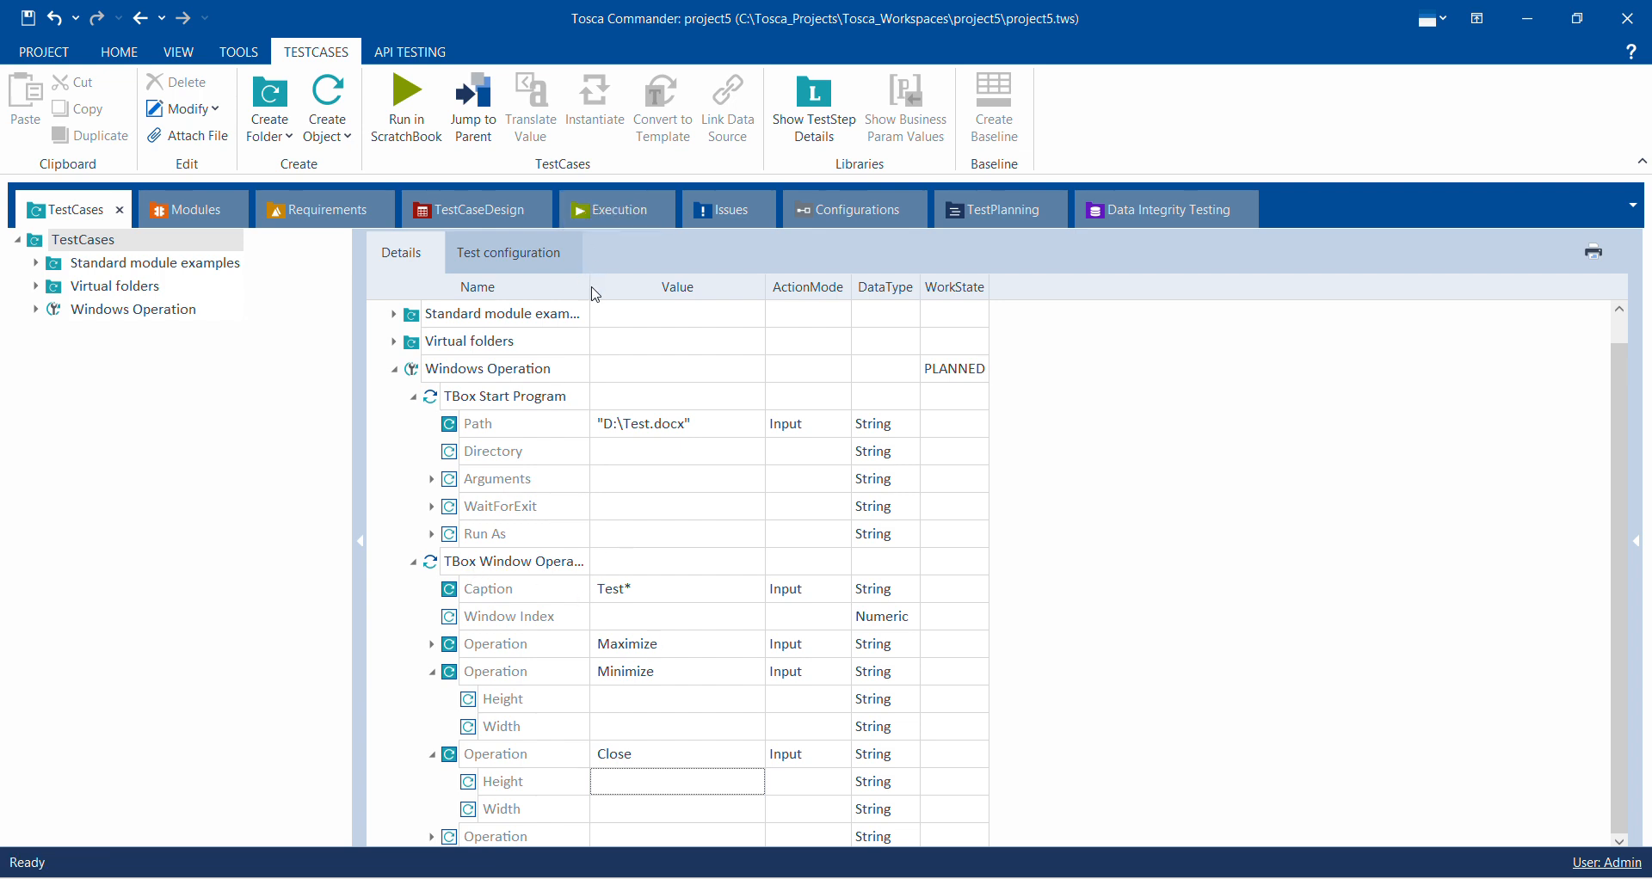
Step: Widen the Name column, run the Windows Operation test case in ScratchBook, and close the results and collapse the test case
{"action": "left_click_drag", "start_coordinate": [592, 289], "coordinate": [637, 292]}
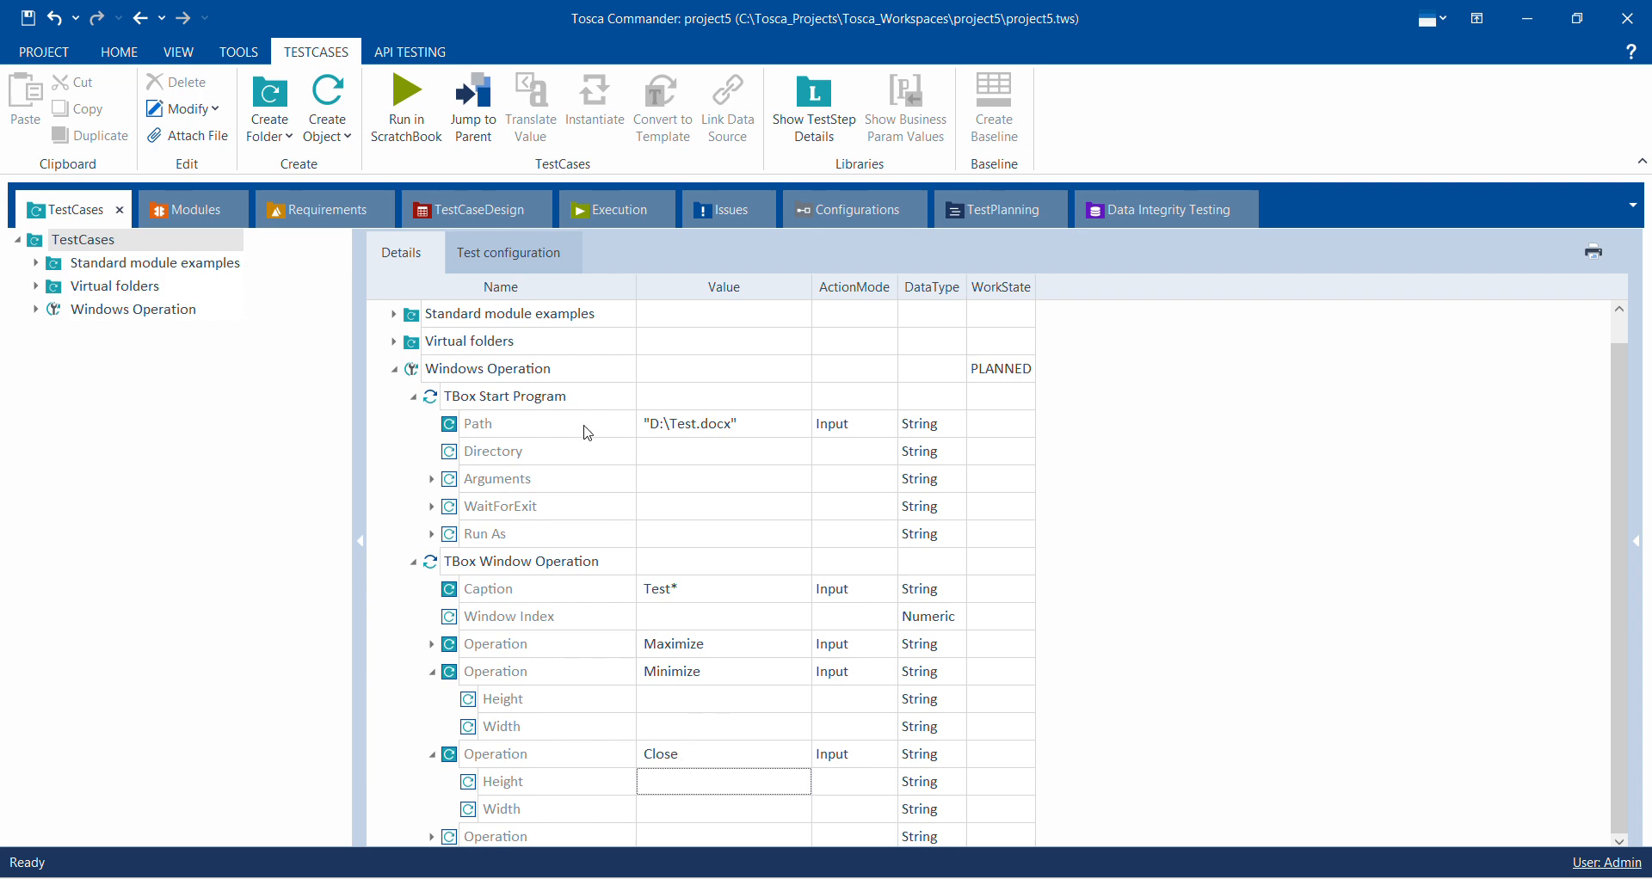
{"action": "left_click", "coordinate": [559, 400]}
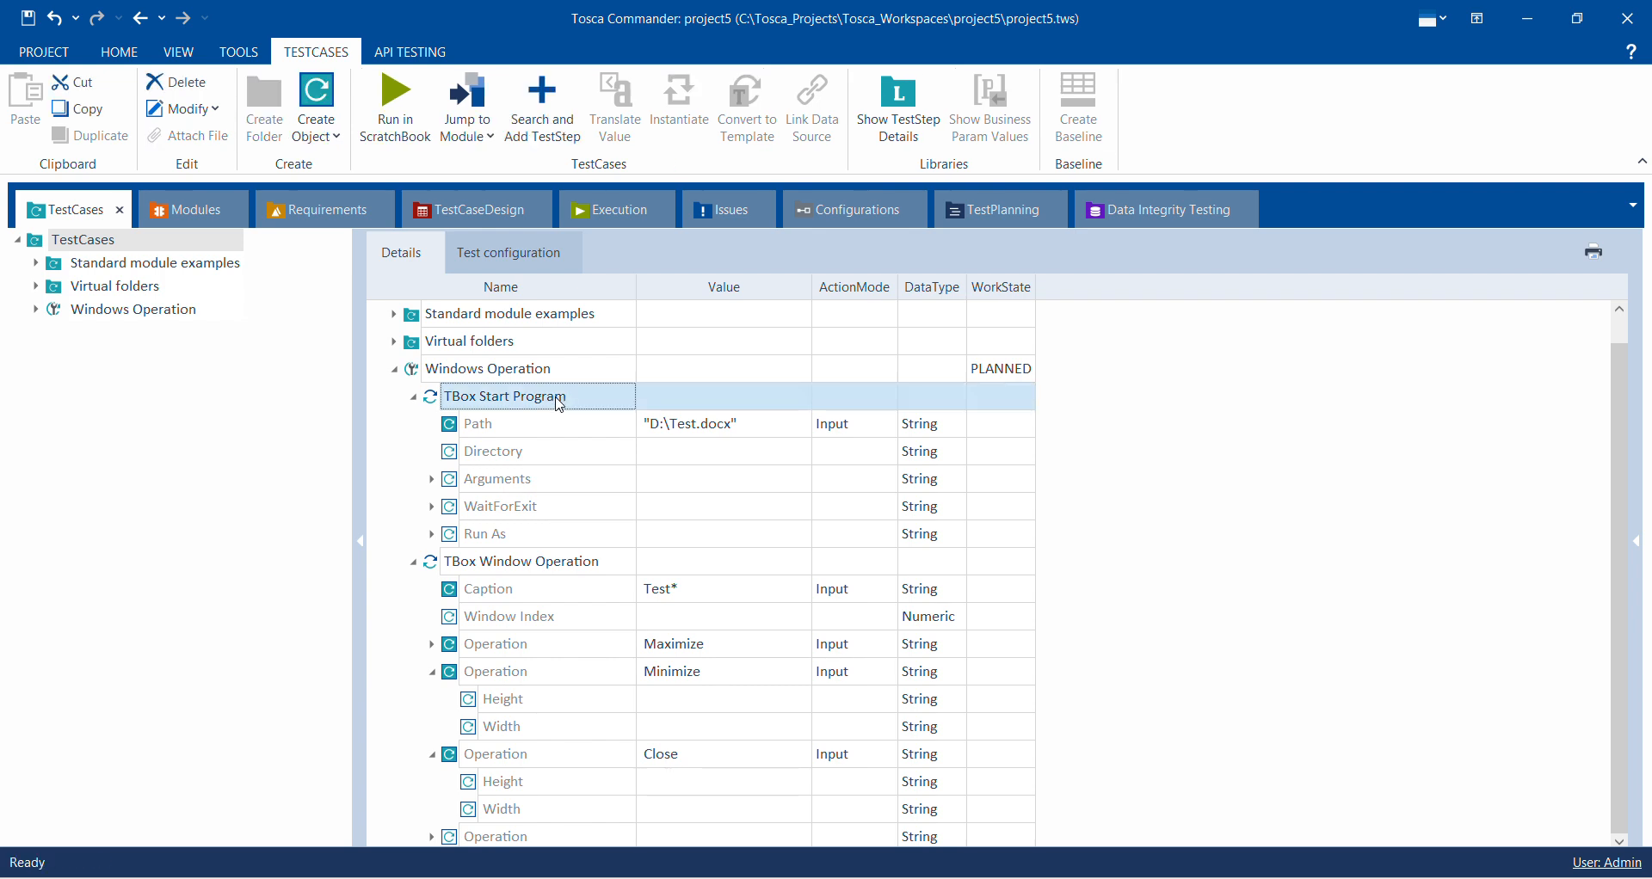
{"action": "left_click", "coordinate": [531, 367]}
{"action": "right_click", "coordinate": [531, 366]}
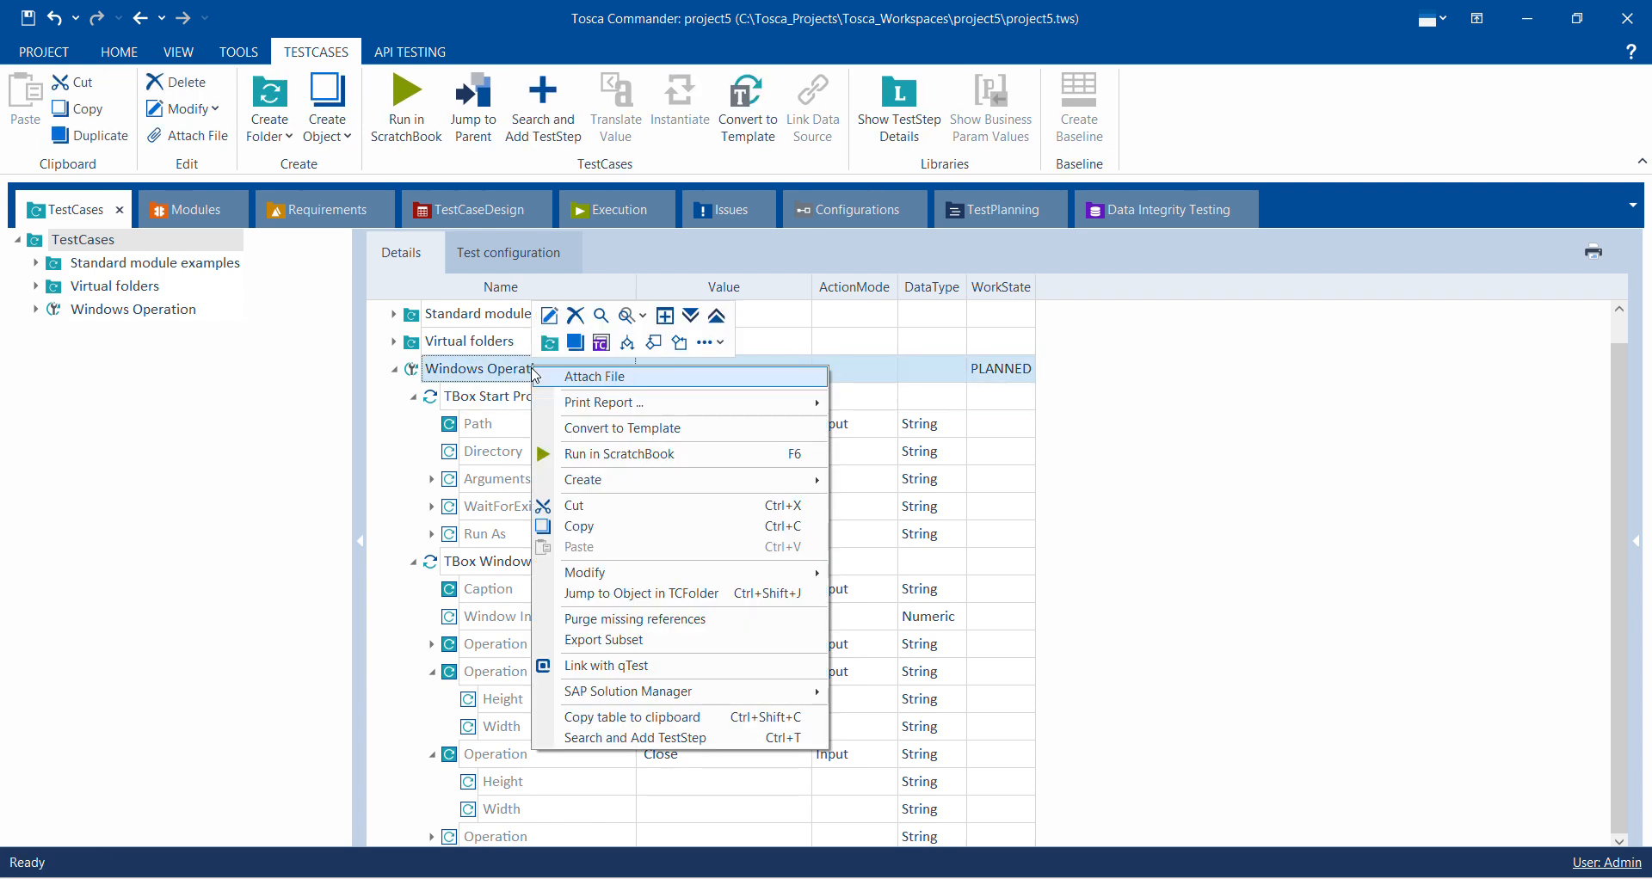
{"action": "left_click", "coordinate": [551, 454]}
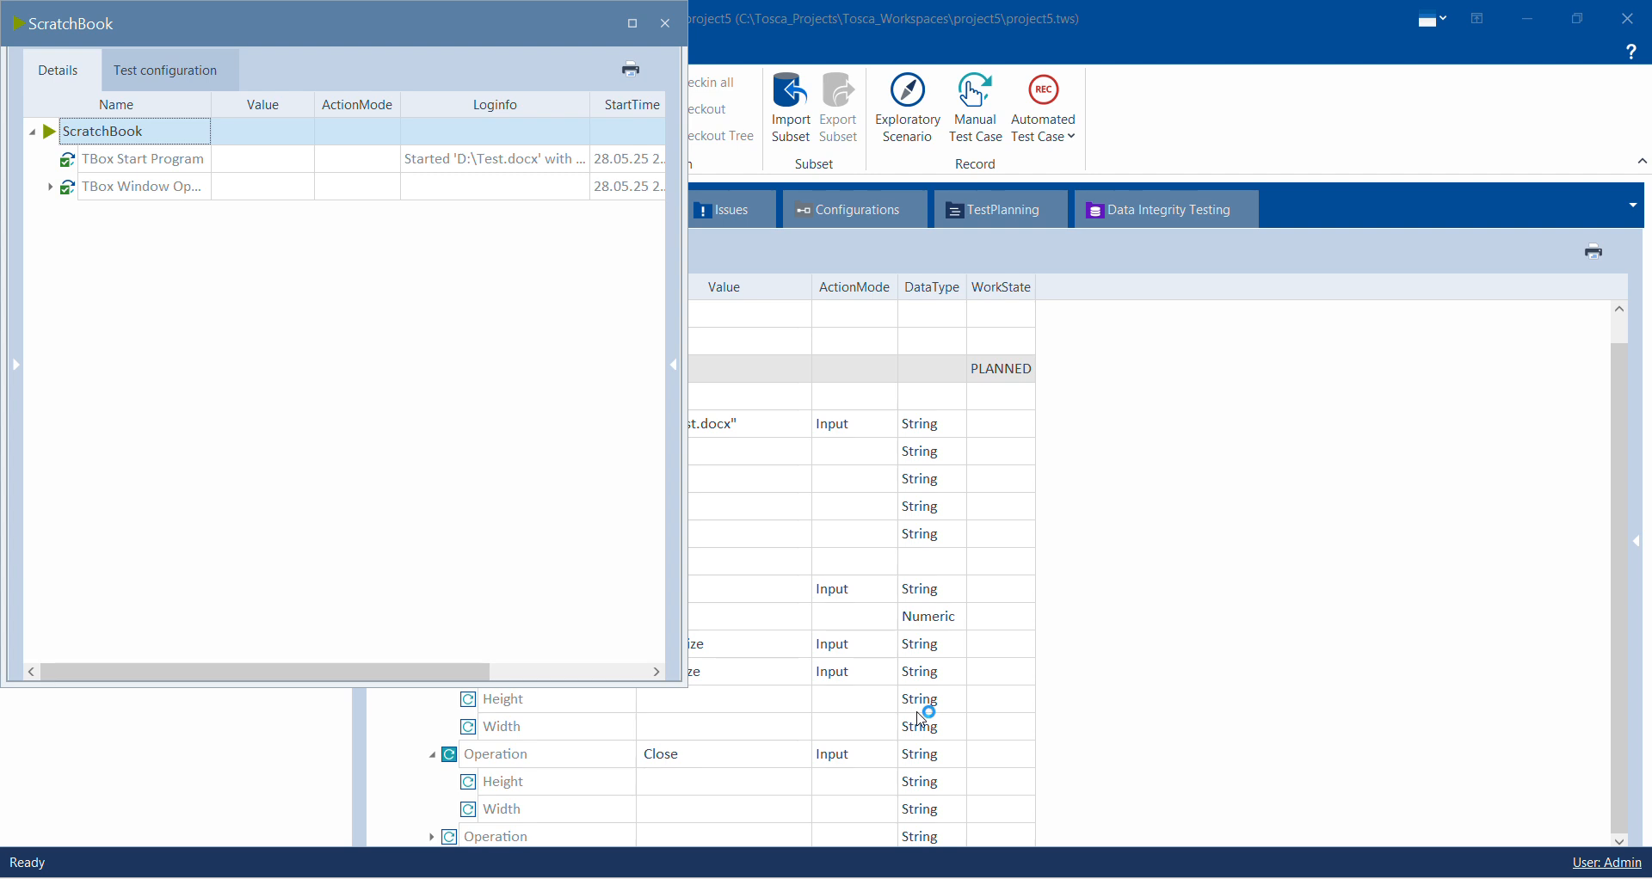
{"action": "left_click", "coordinate": [665, 23]}
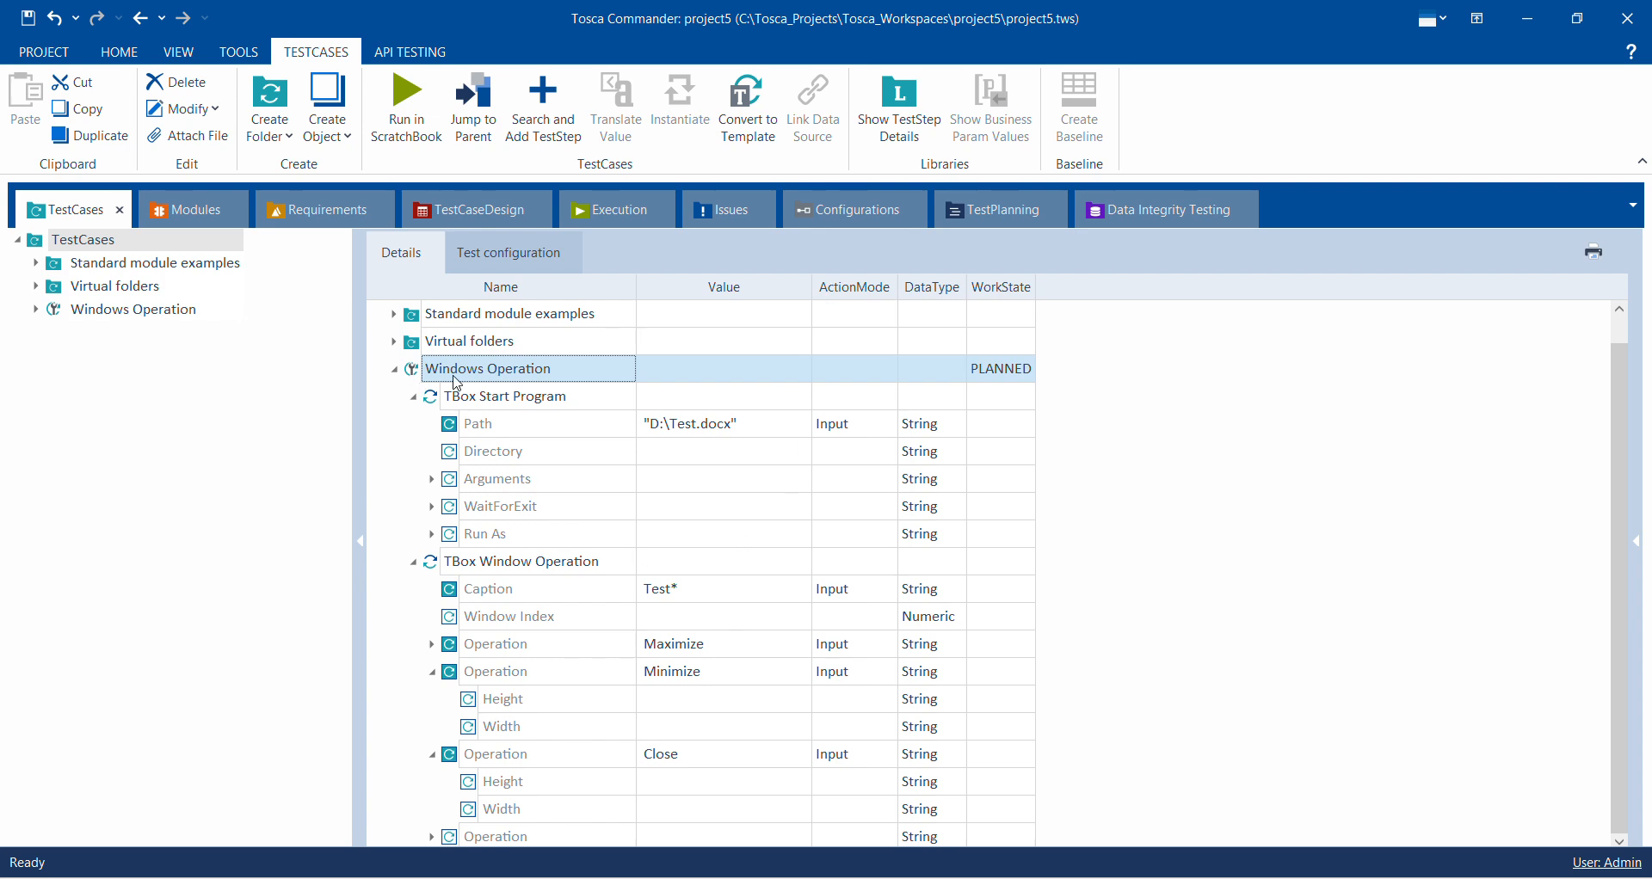
{"action": "left_click", "coordinate": [401, 366]}
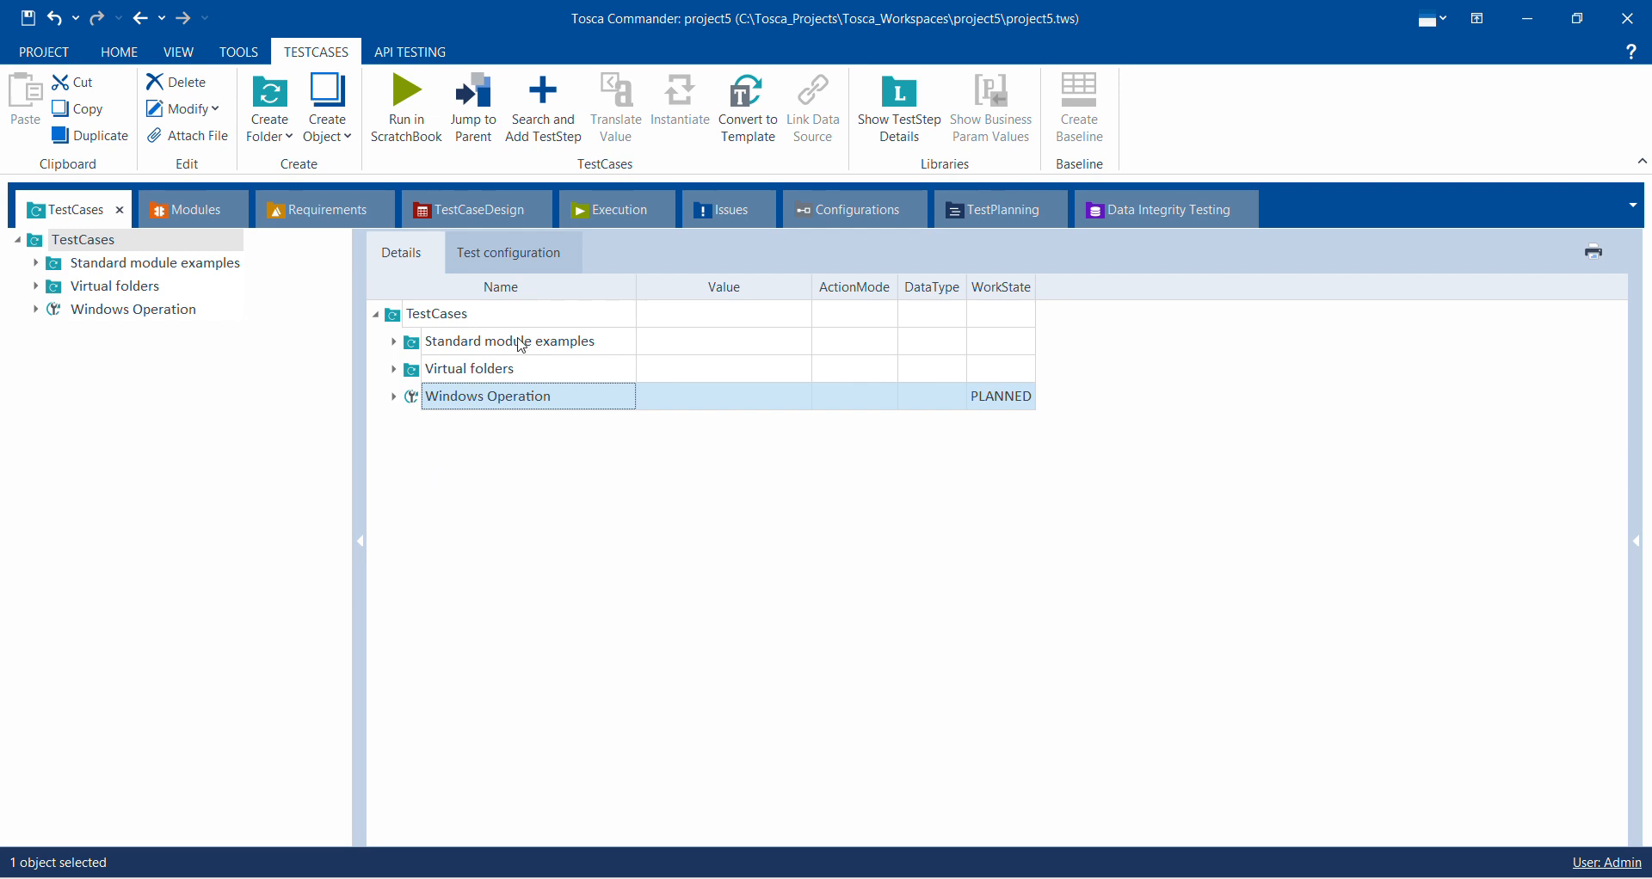
{"action": "left_click", "coordinate": [706, 26]}
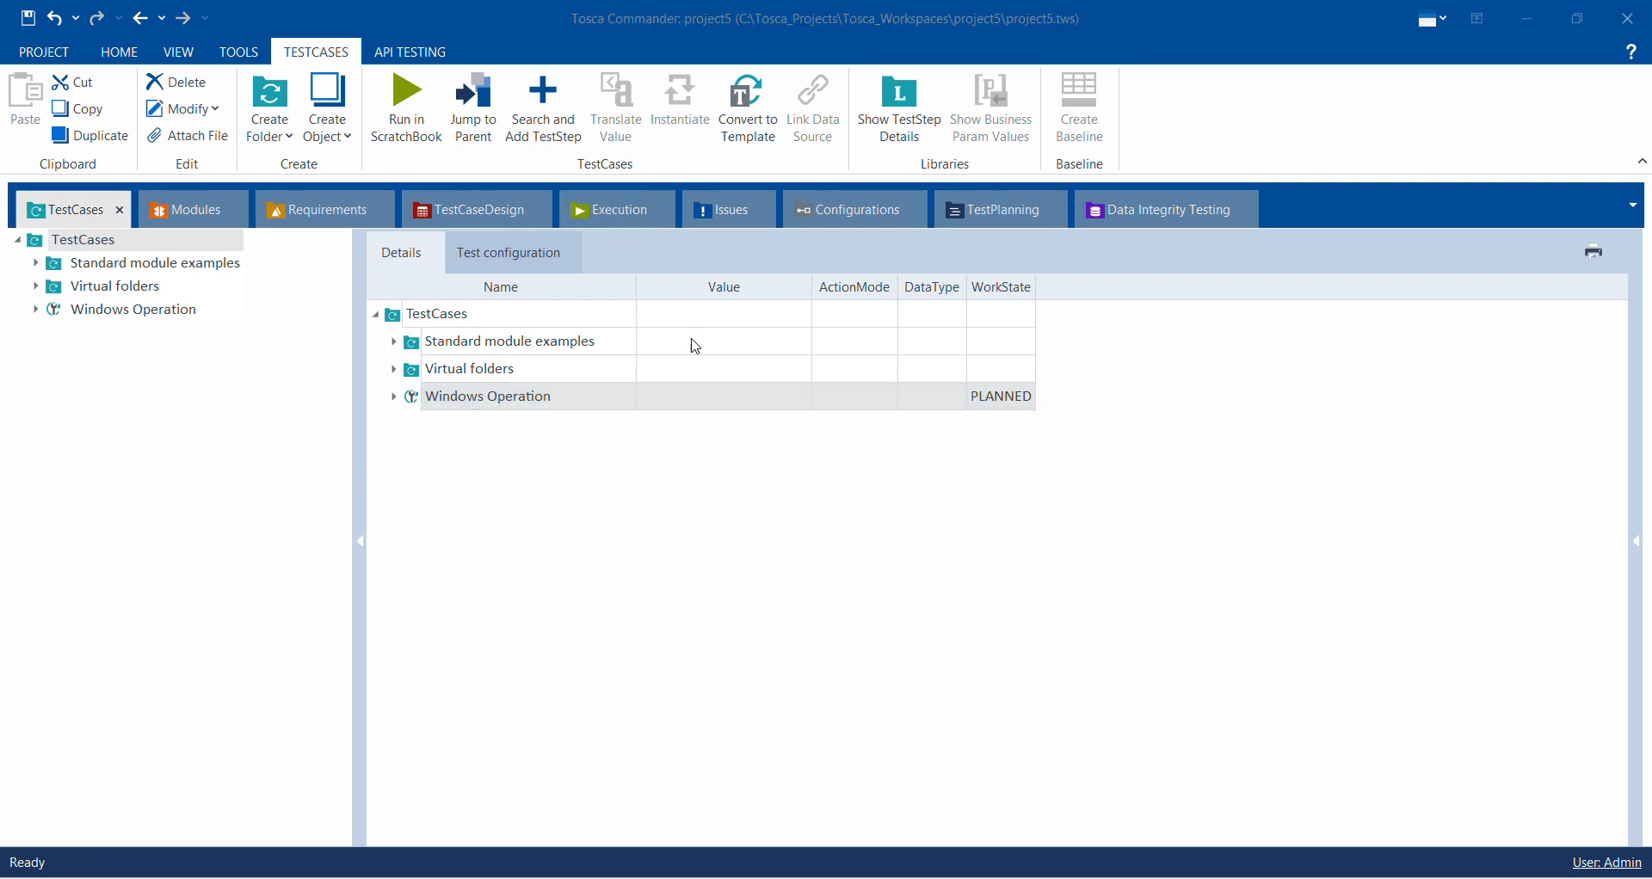
{"action": "right_click", "coordinate": [533, 449]}
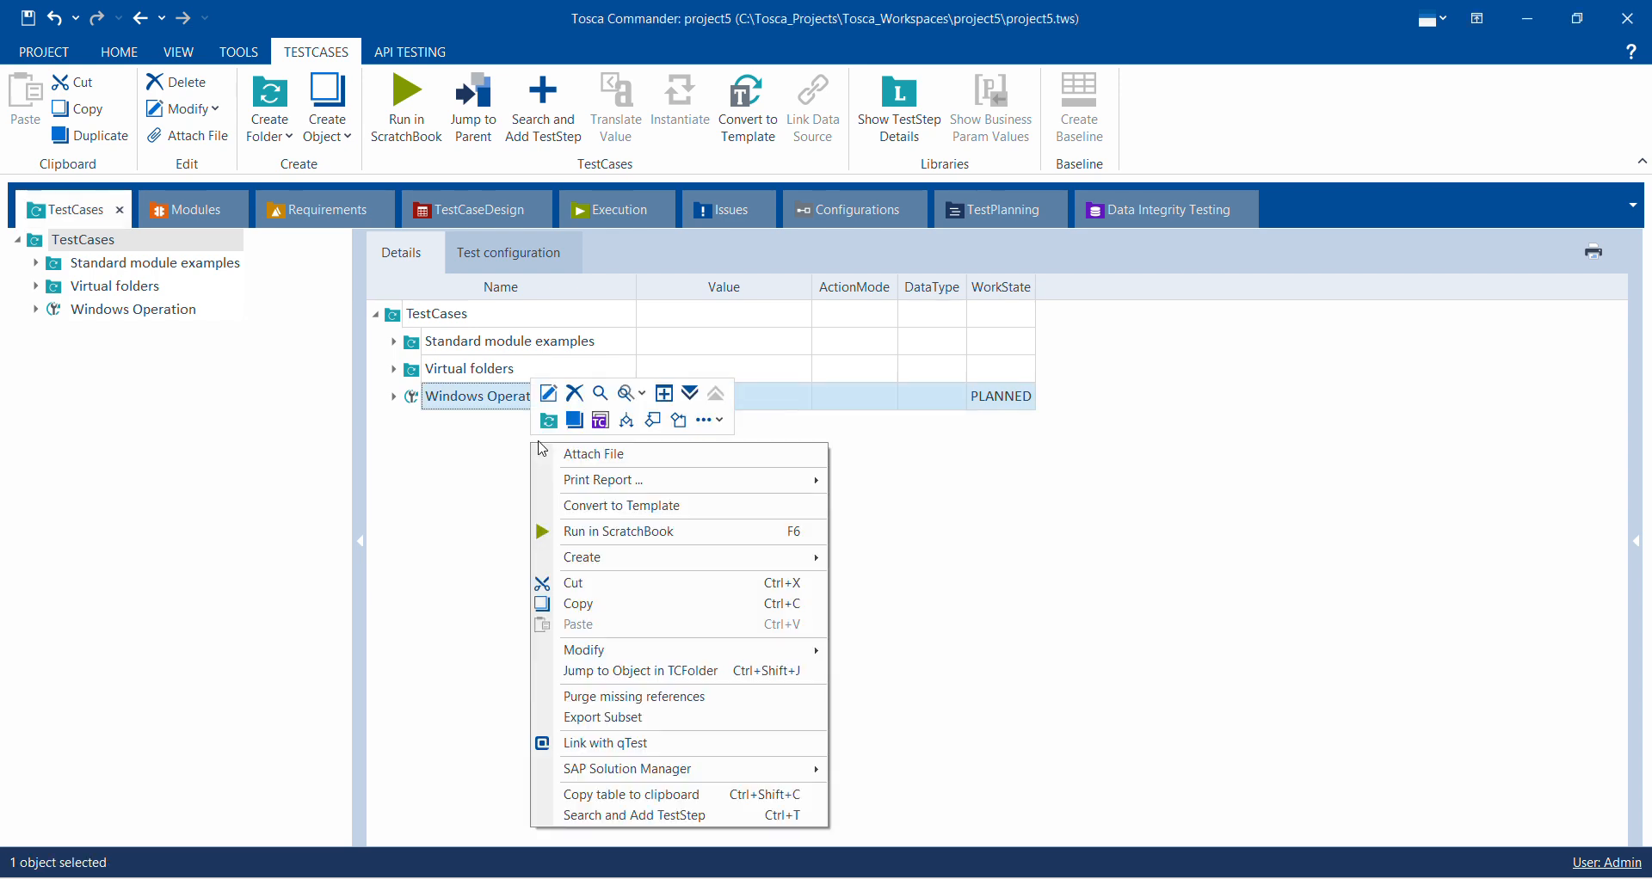
{"action": "left_click", "coordinate": [461, 521]}
{"action": "left_click", "coordinate": [461, 520]}
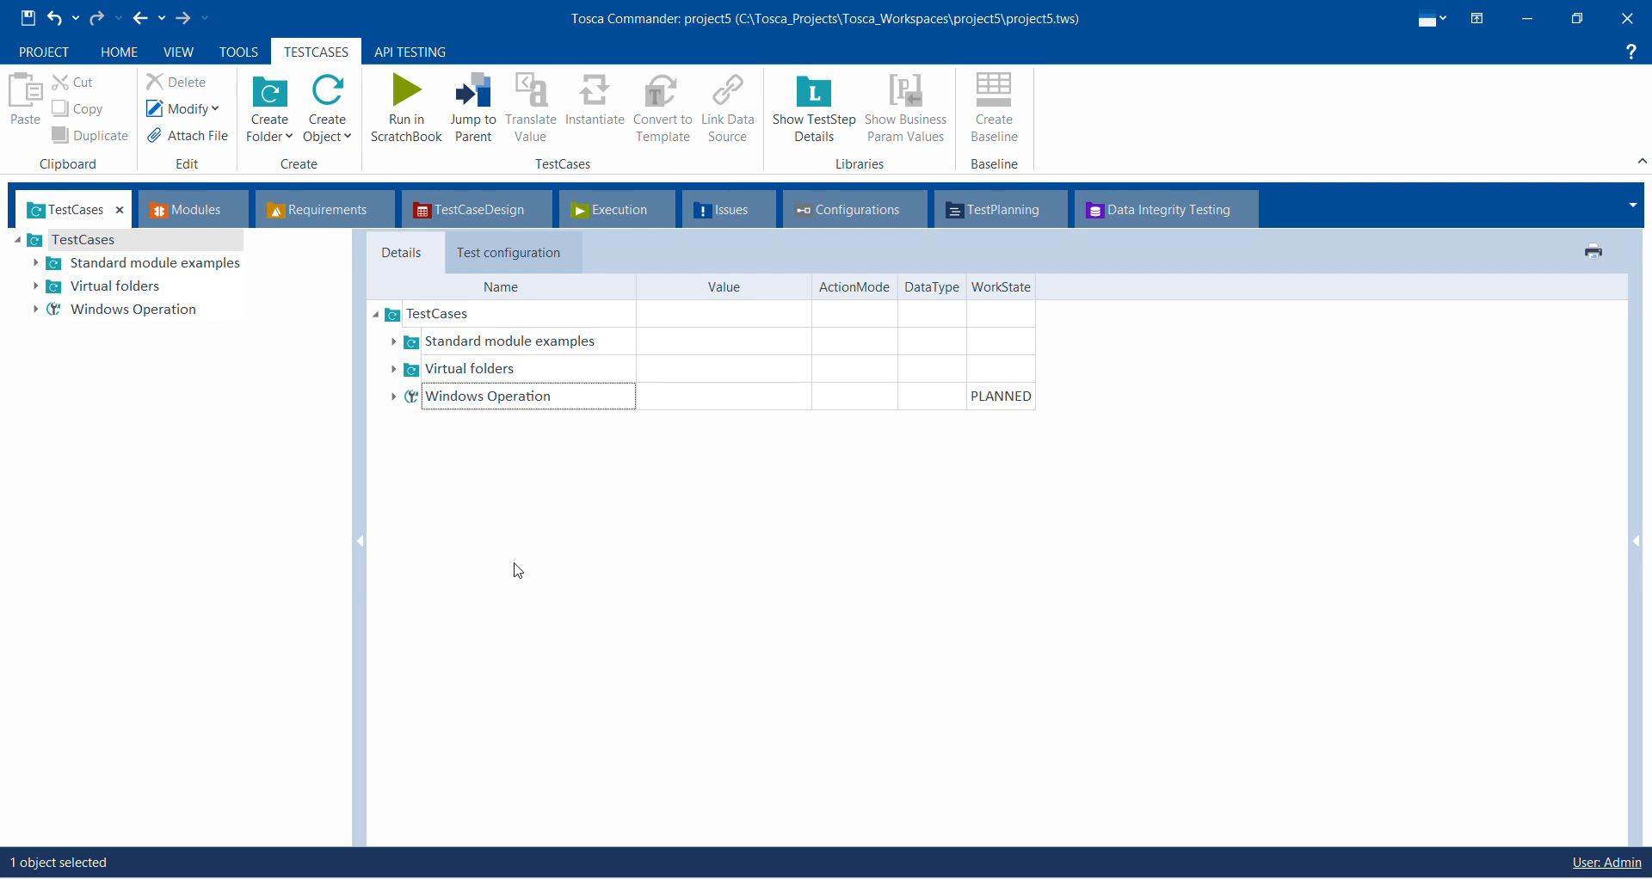
Step: Create a new test case named Send key Operation in the TestCases folder
{"action": "right_click", "coordinate": [480, 466]}
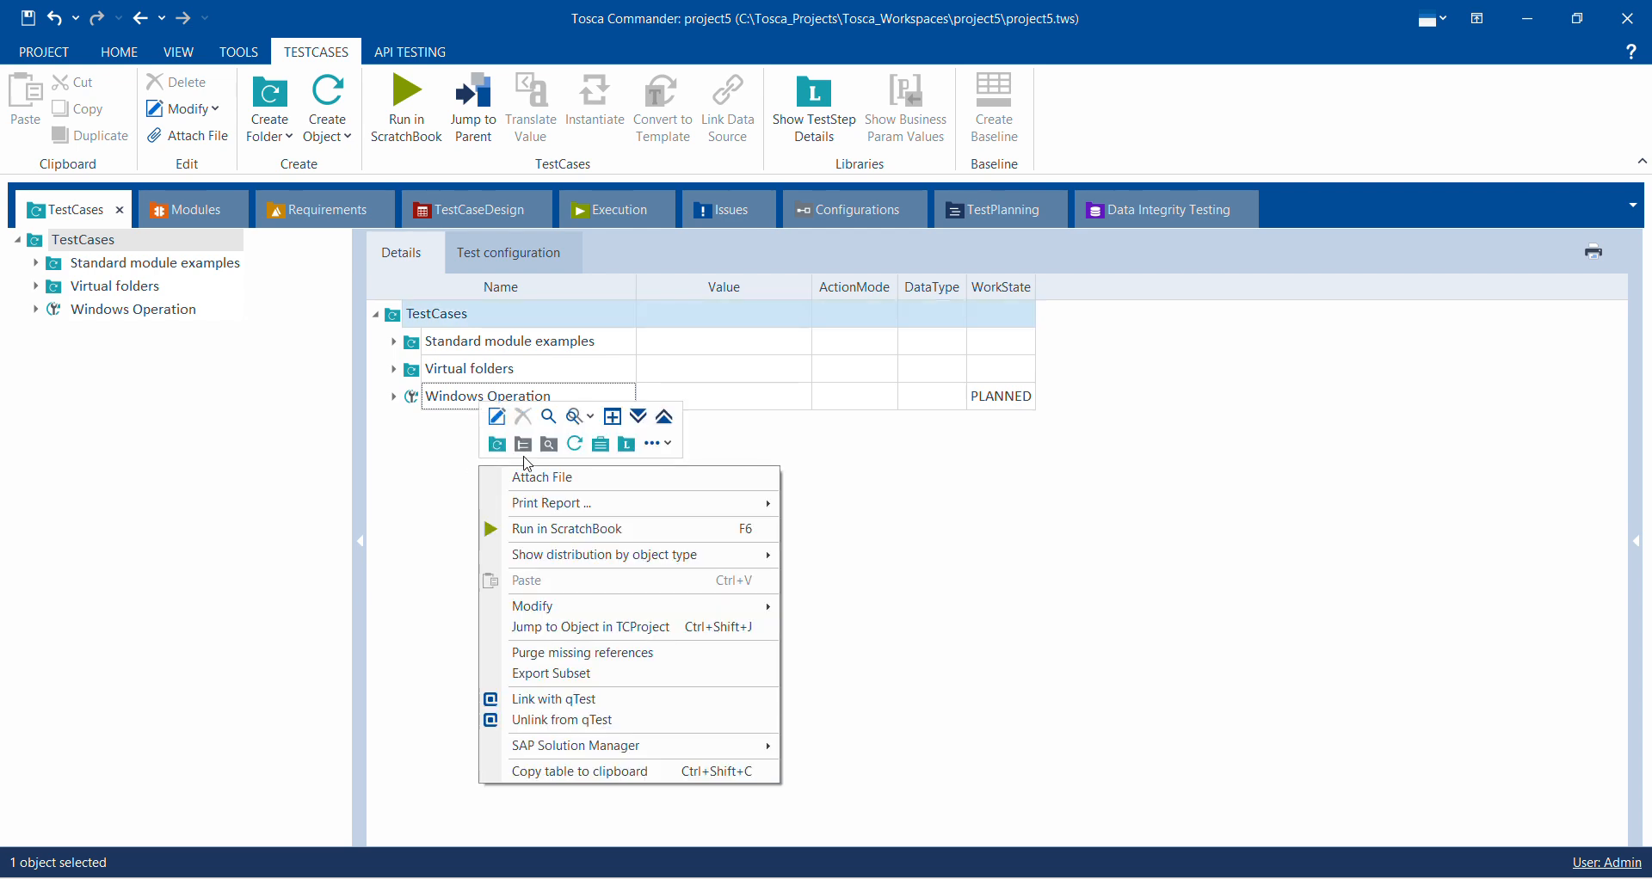
{"action": "left_click", "coordinate": [575, 444]}
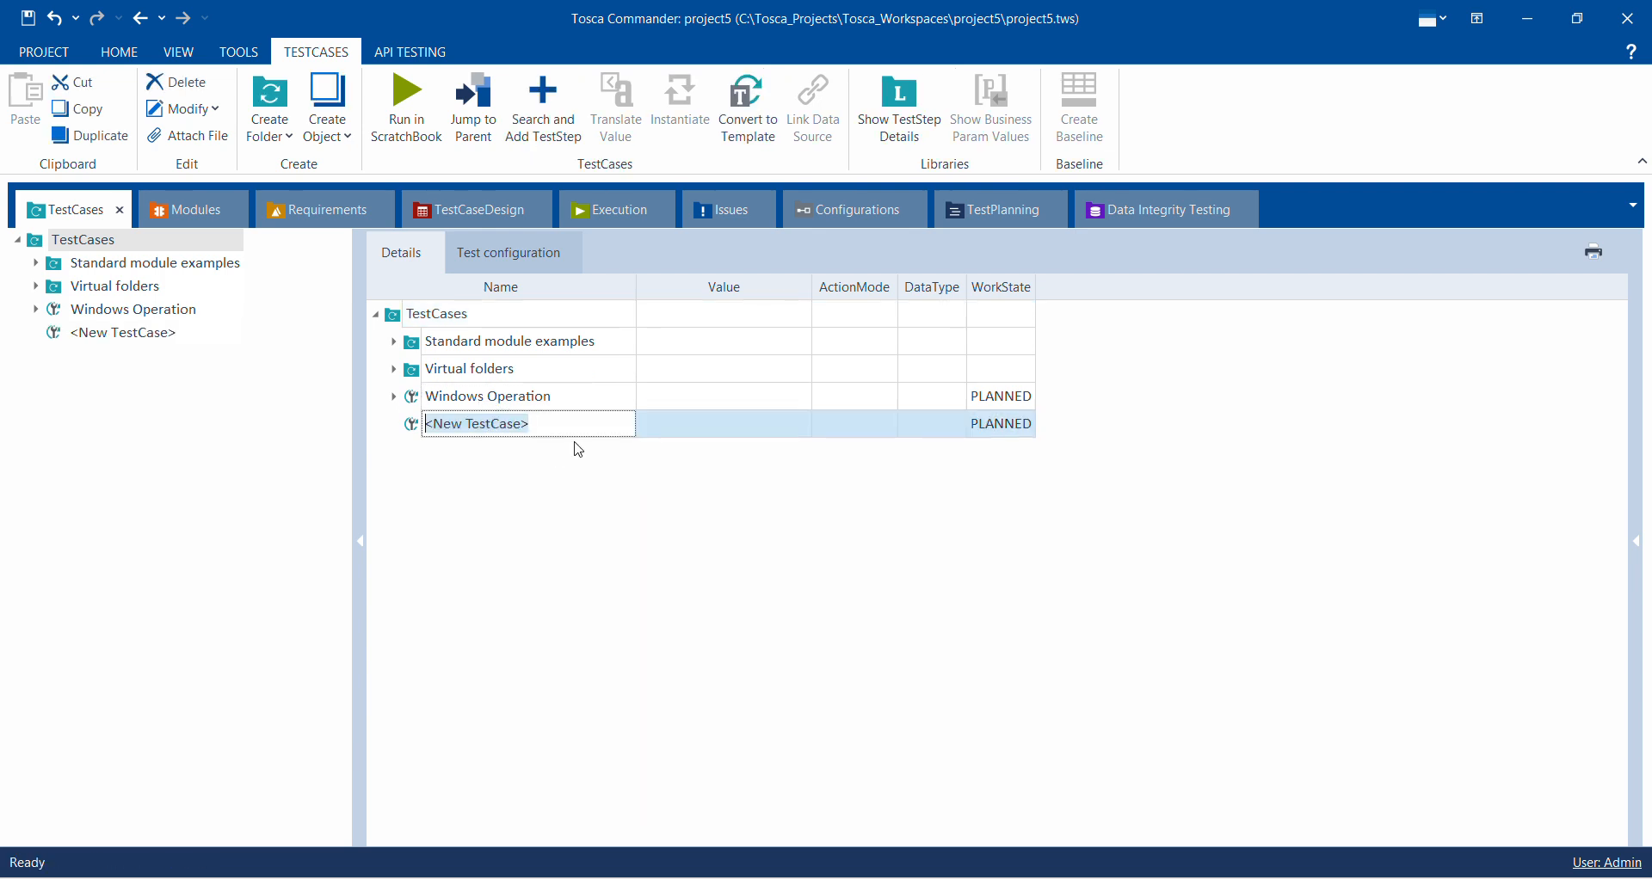
{"action": "key", "text": "BackSpace"}
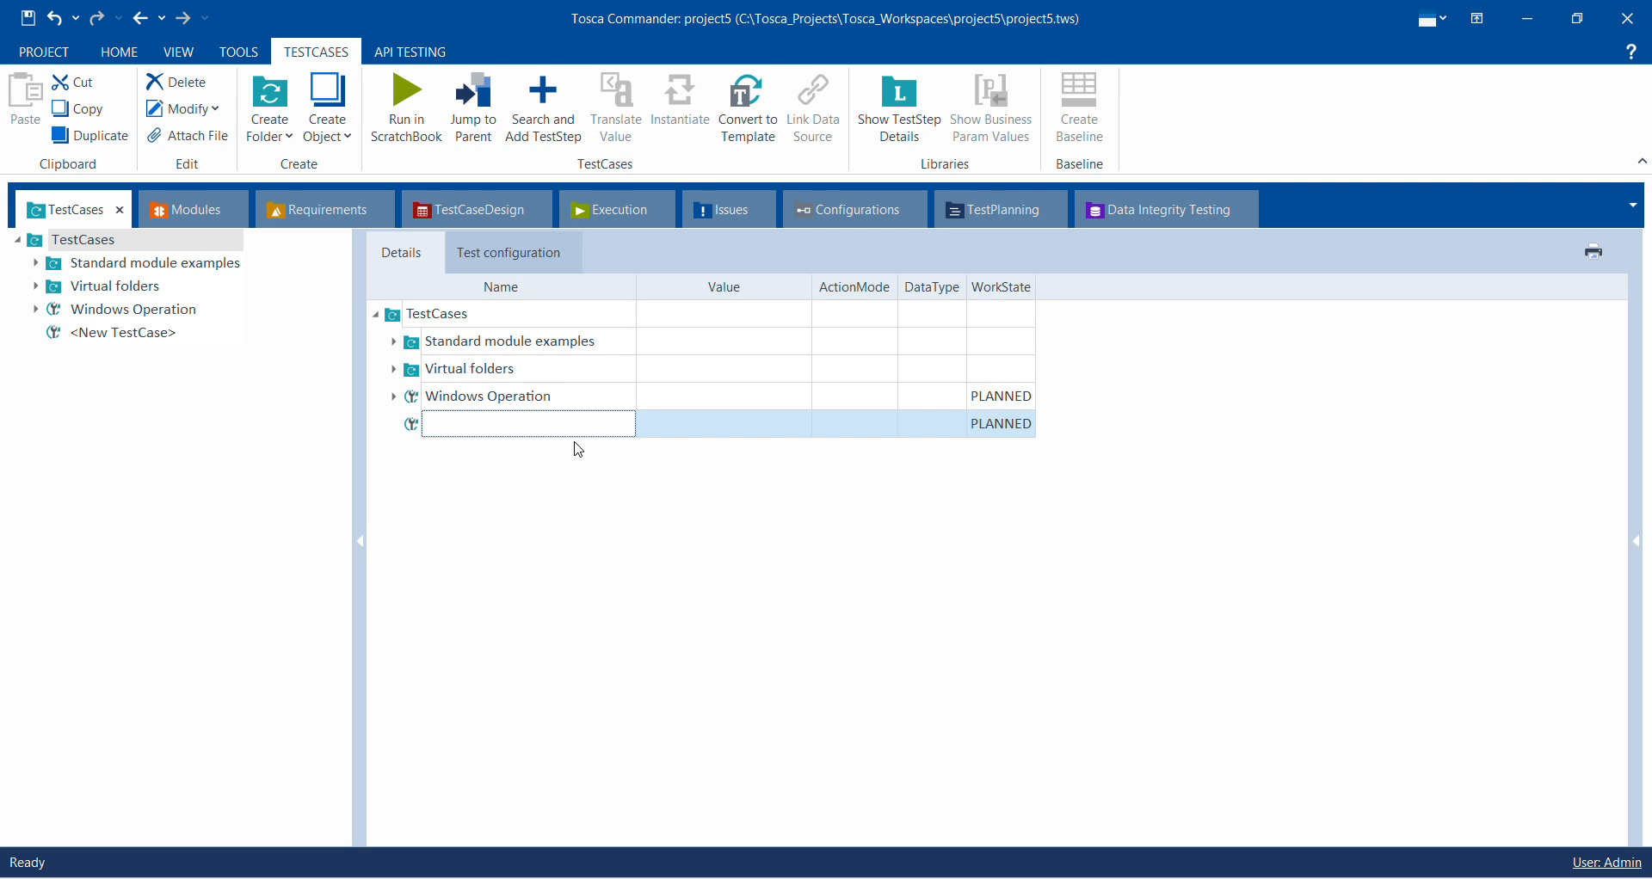
{"action": "type", "text": "Send key Operation"}
{"action": "key", "text": "Return"}
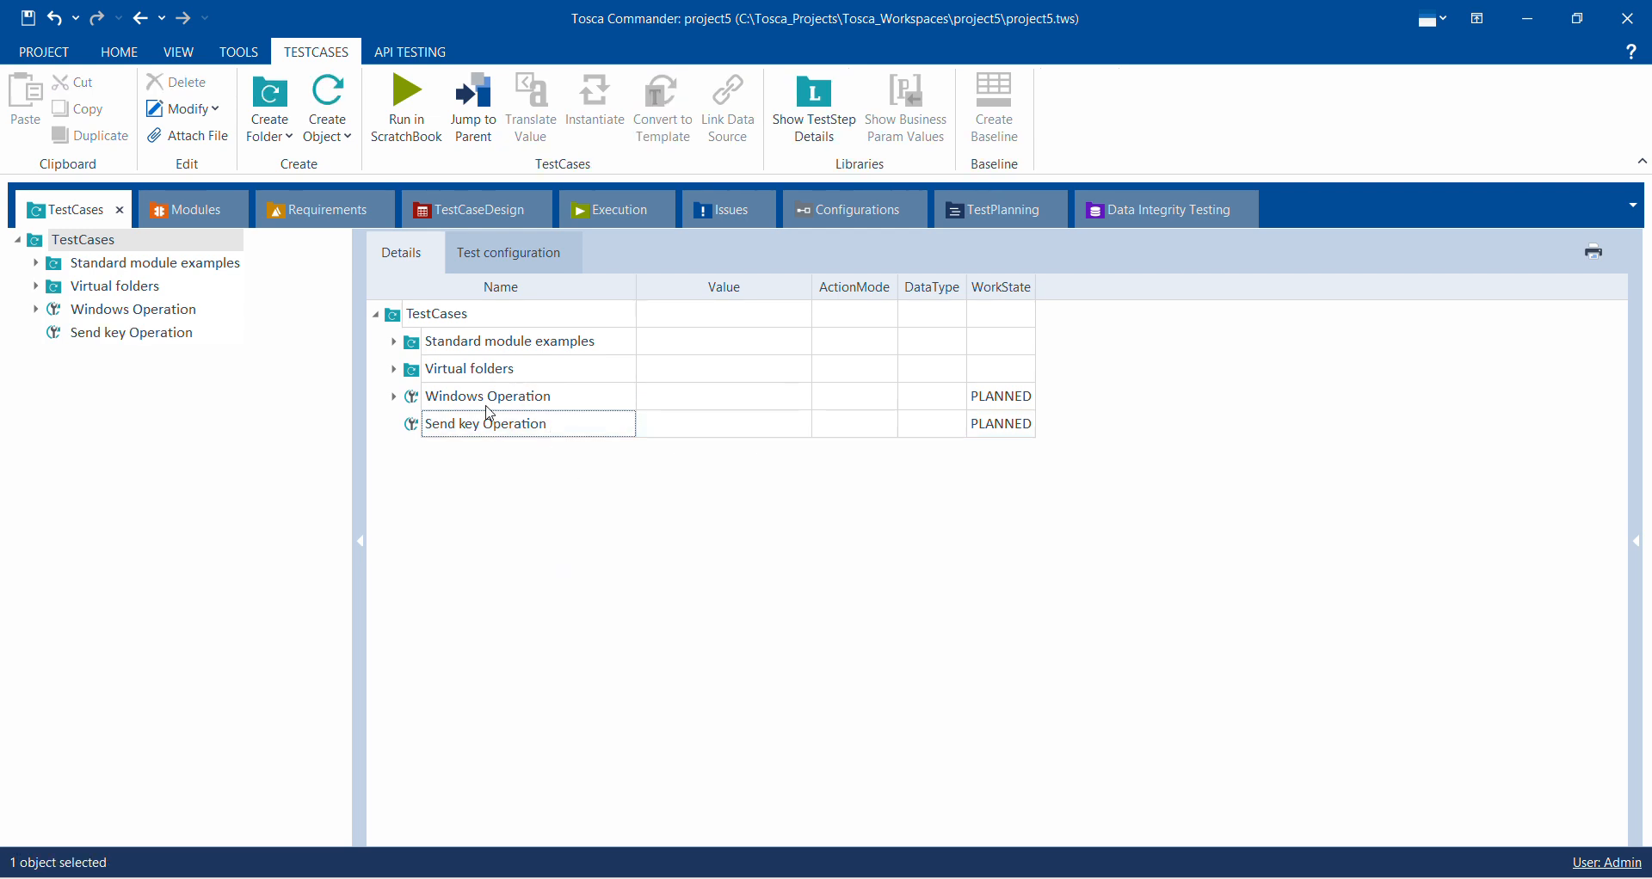
{"action": "left_click", "coordinate": [569, 433]}
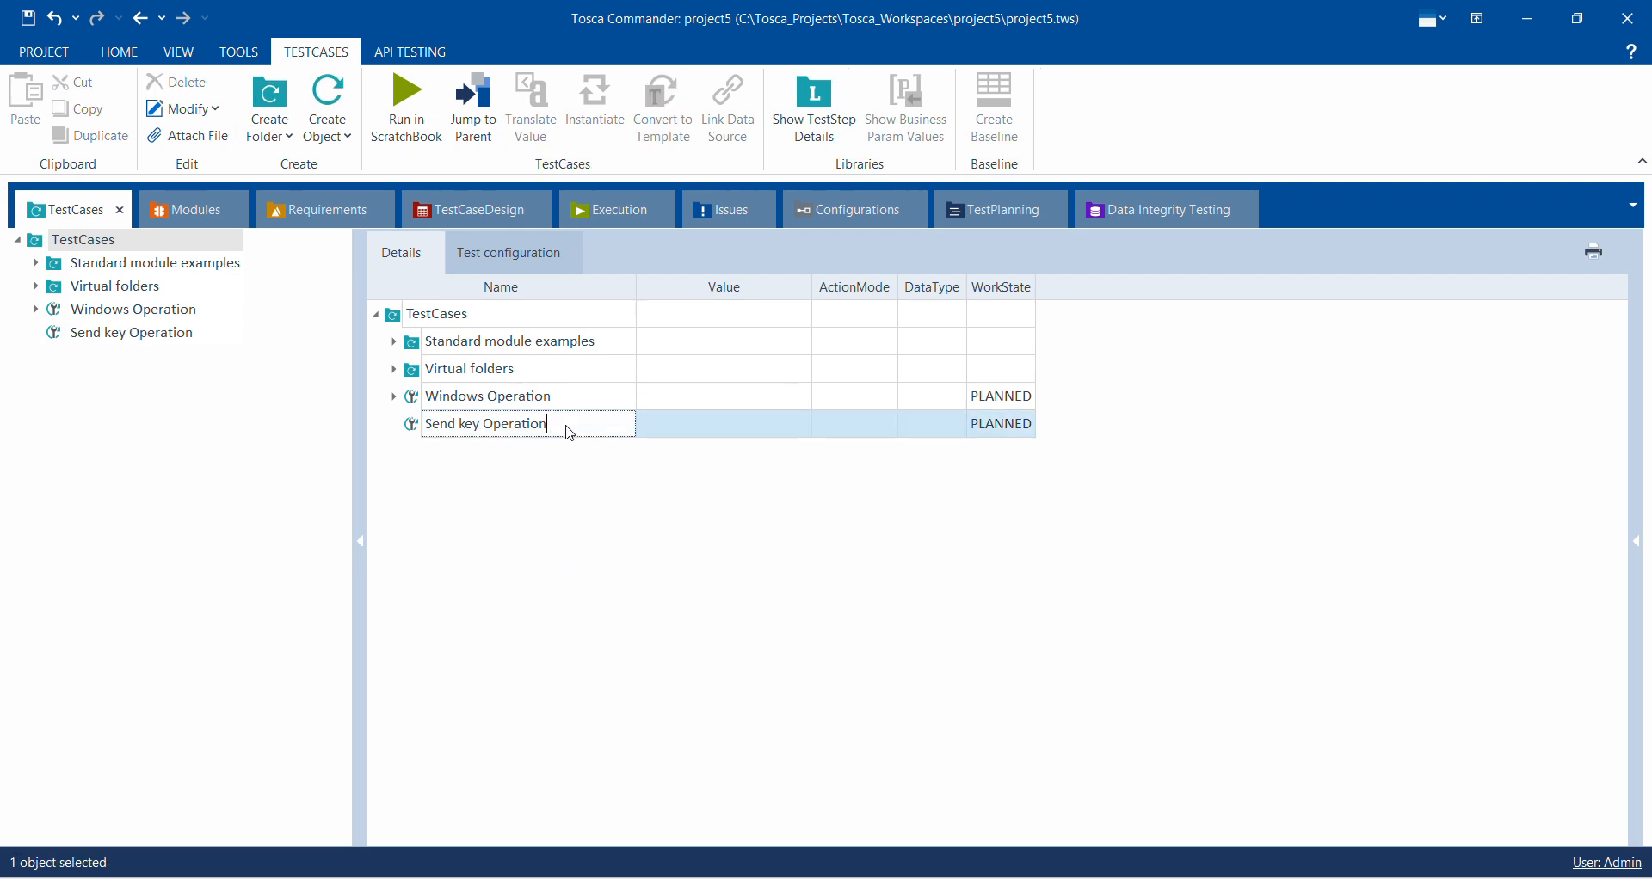
{"action": "left_click", "coordinate": [664, 422]}
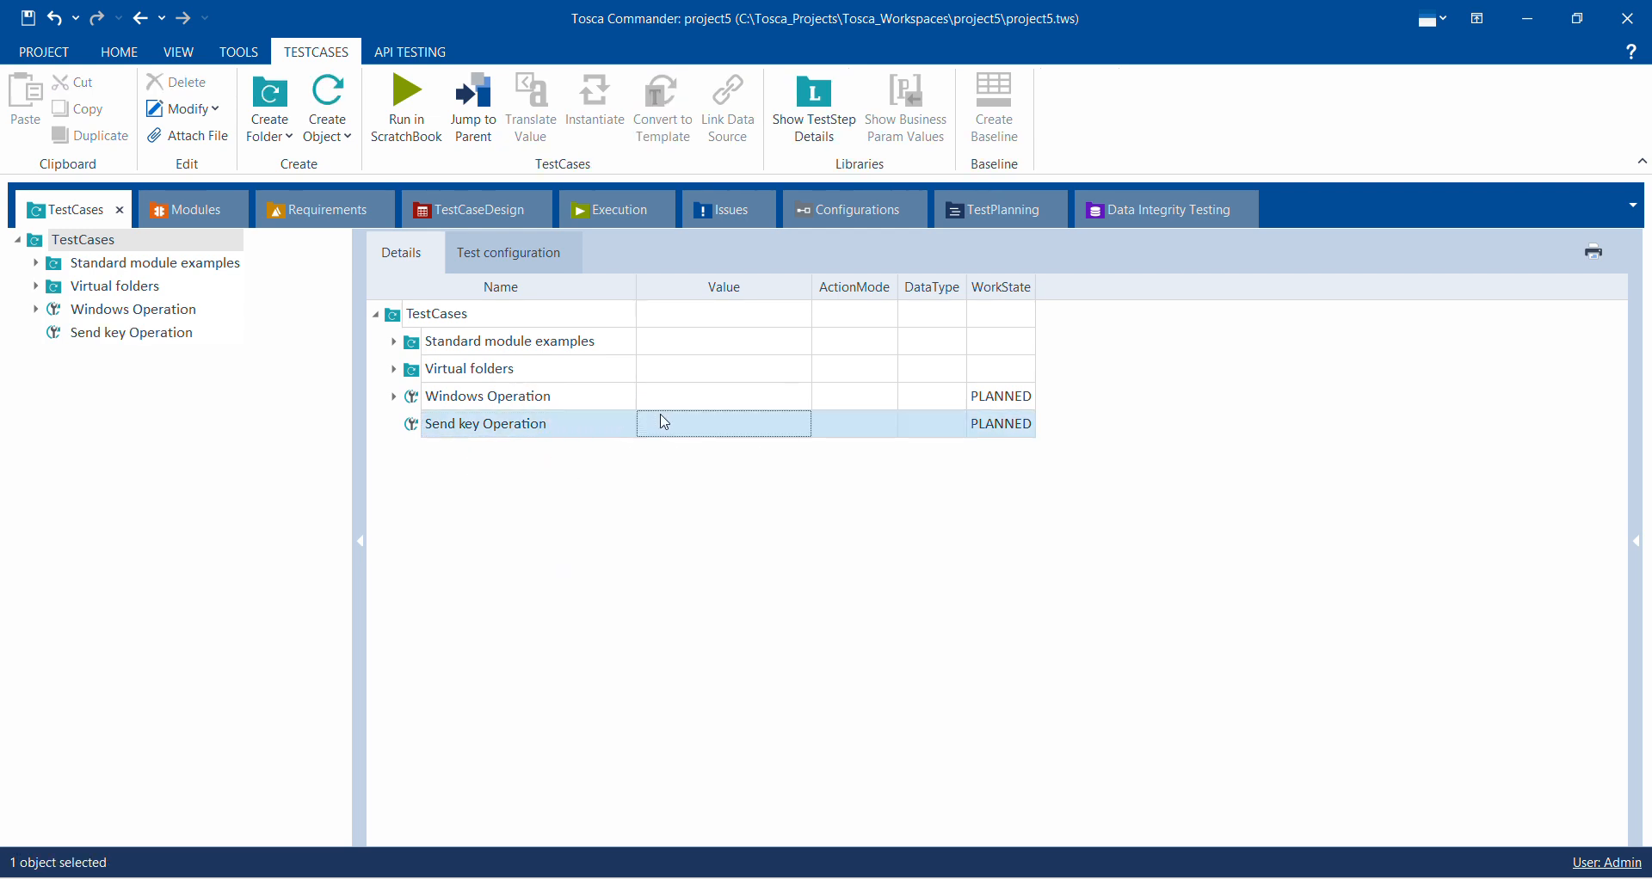
Step: Add a TBox Start Program step to the Send key Operation test case and set its Path to "D:\Test.docx"
{"action": "right_click", "coordinate": [577, 444]}
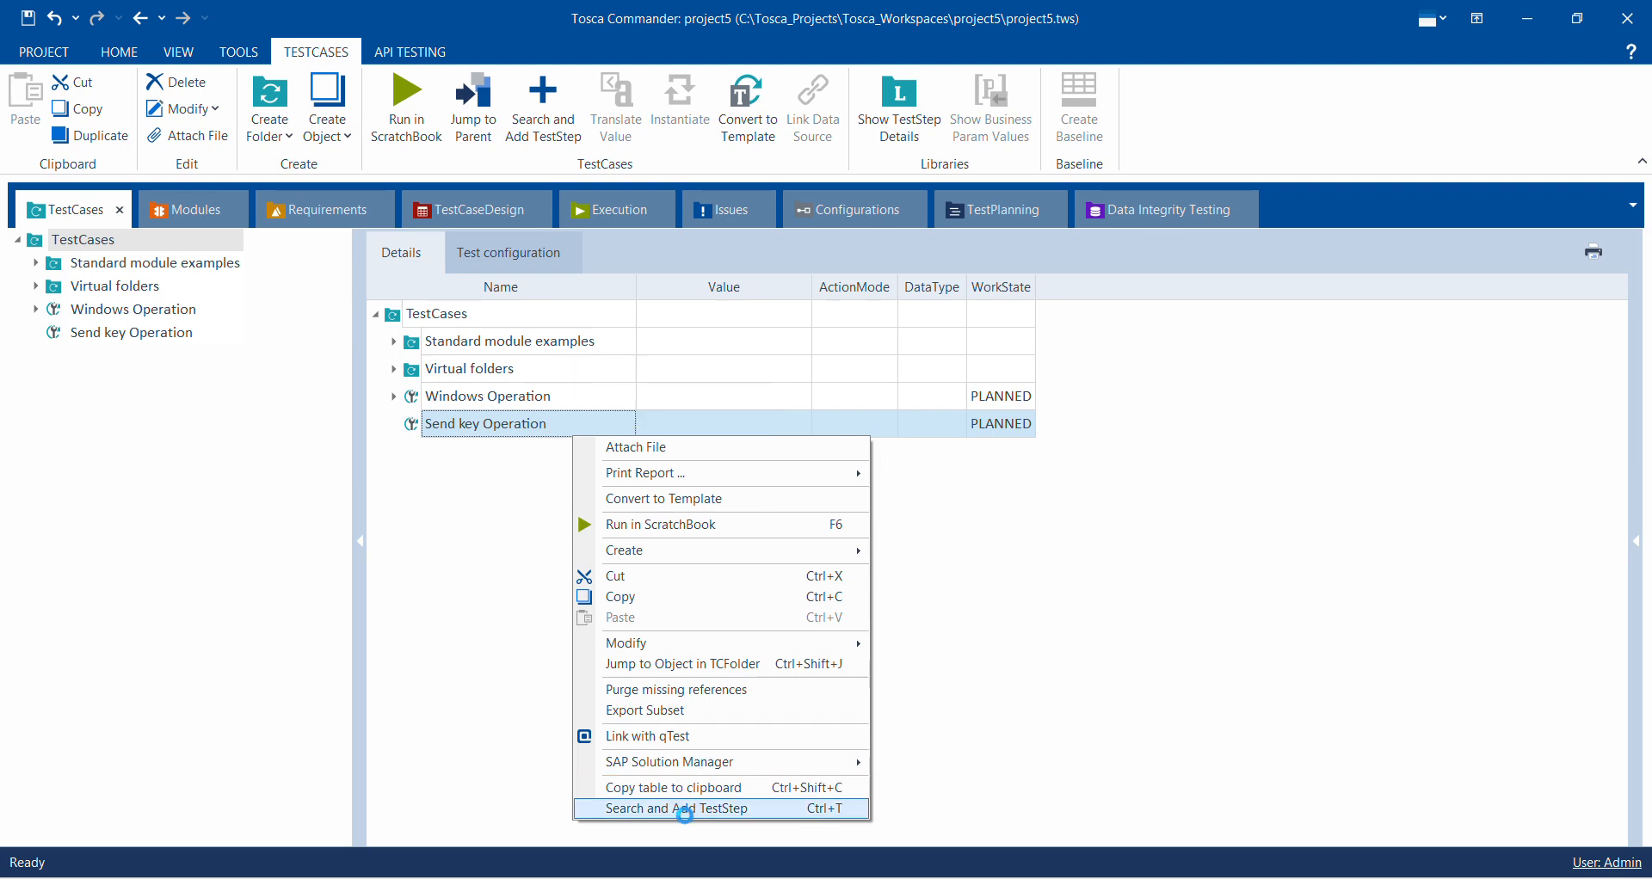
{"action": "left_click", "coordinate": [686, 819]}
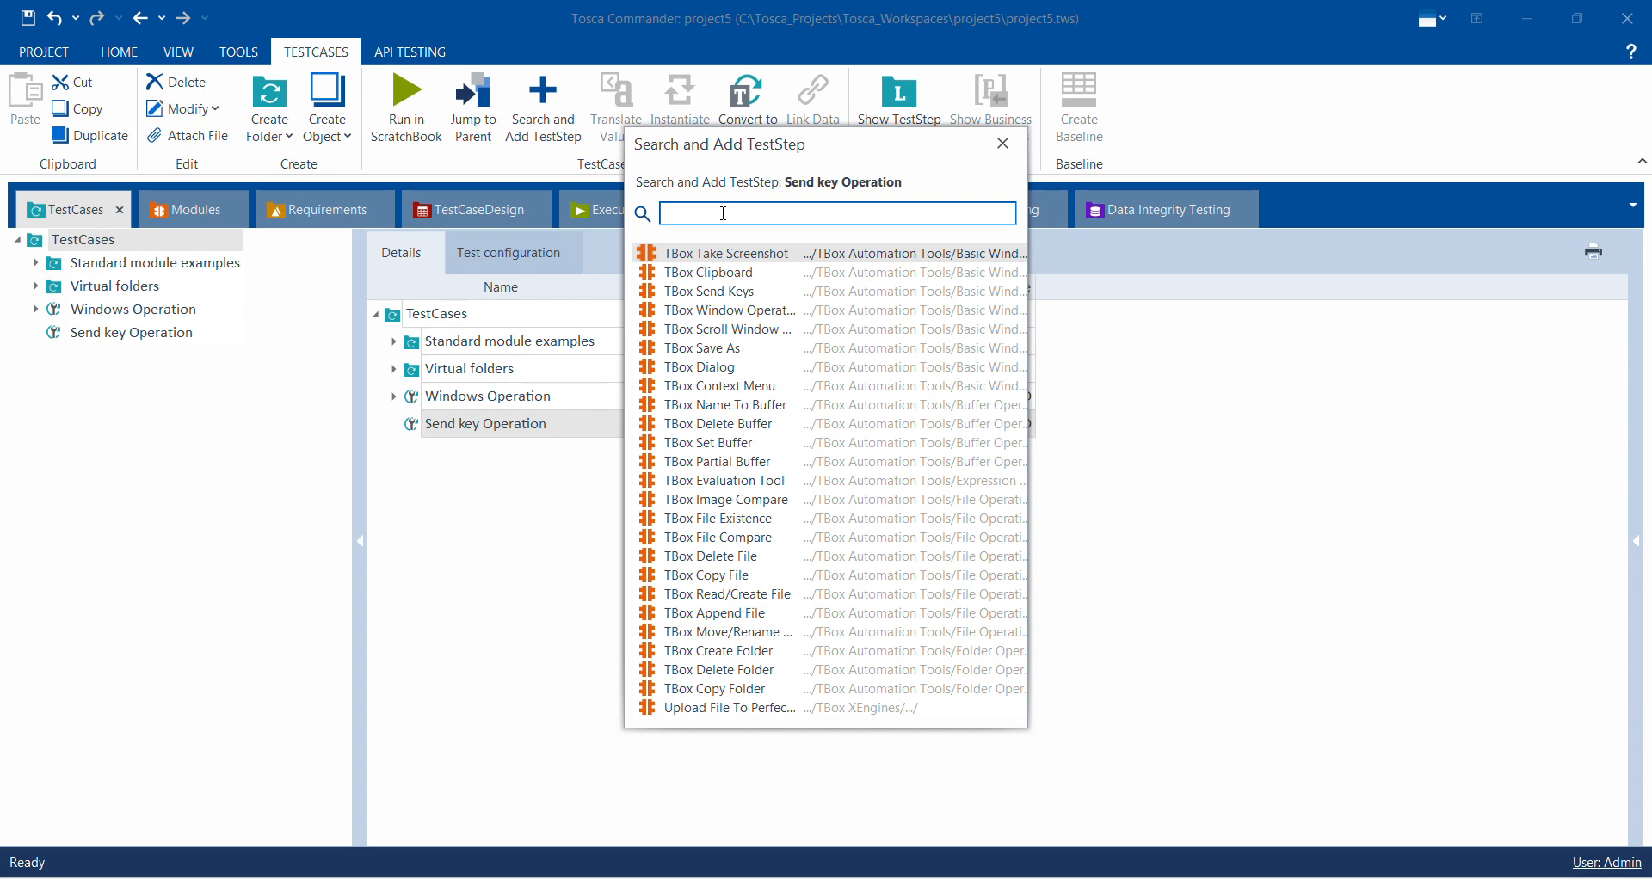
{"action": "type", "text": "Tbo"}
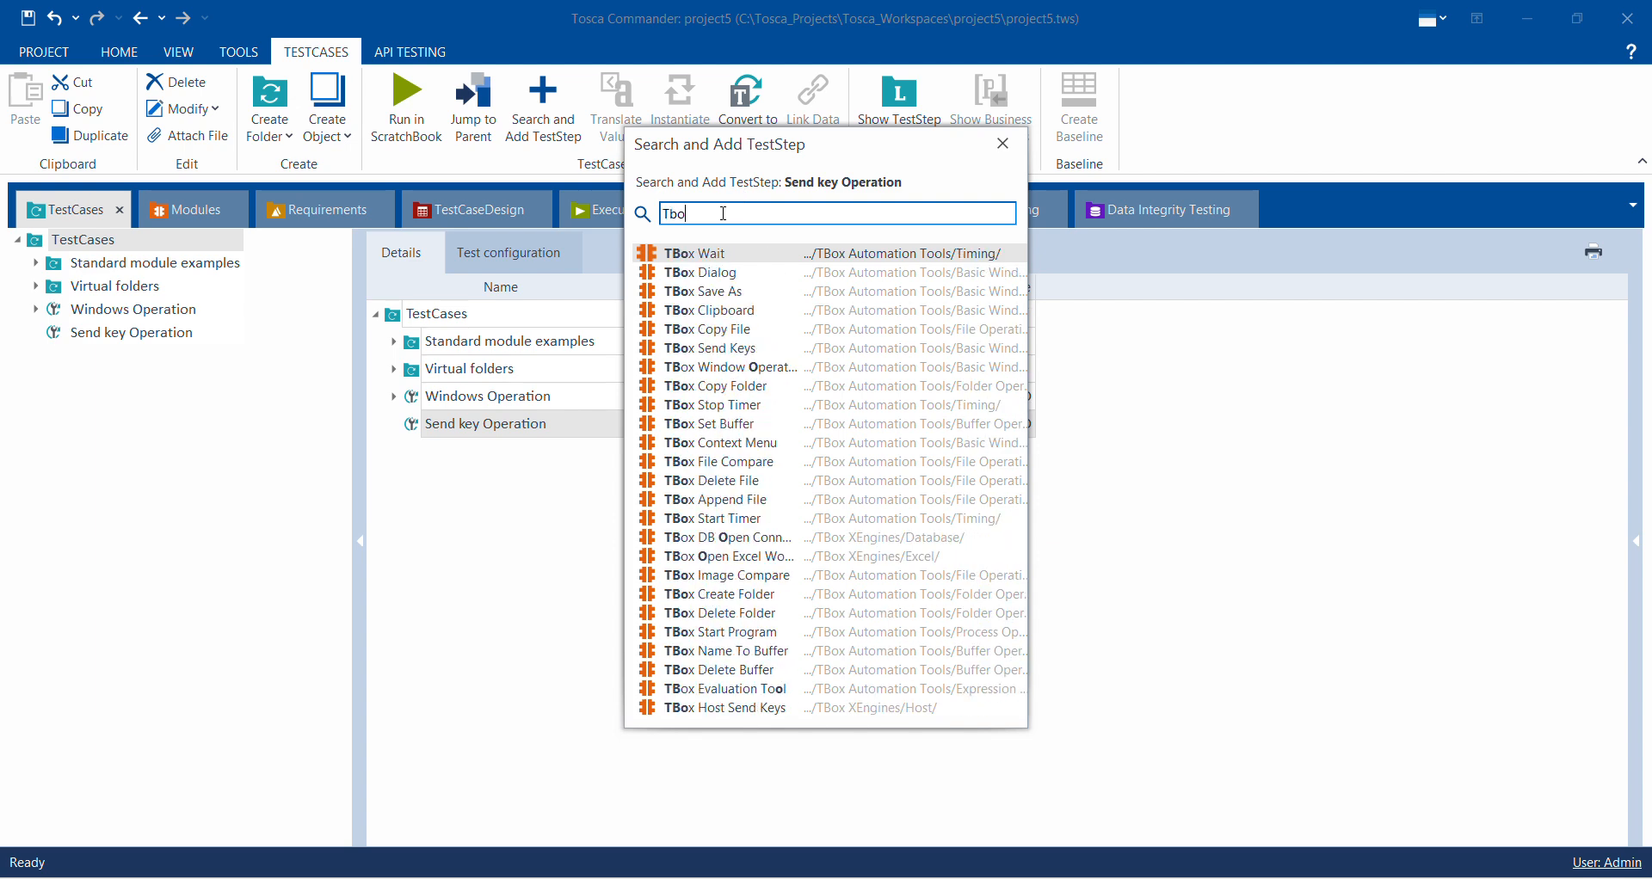
{"action": "type", "text": "x st"}
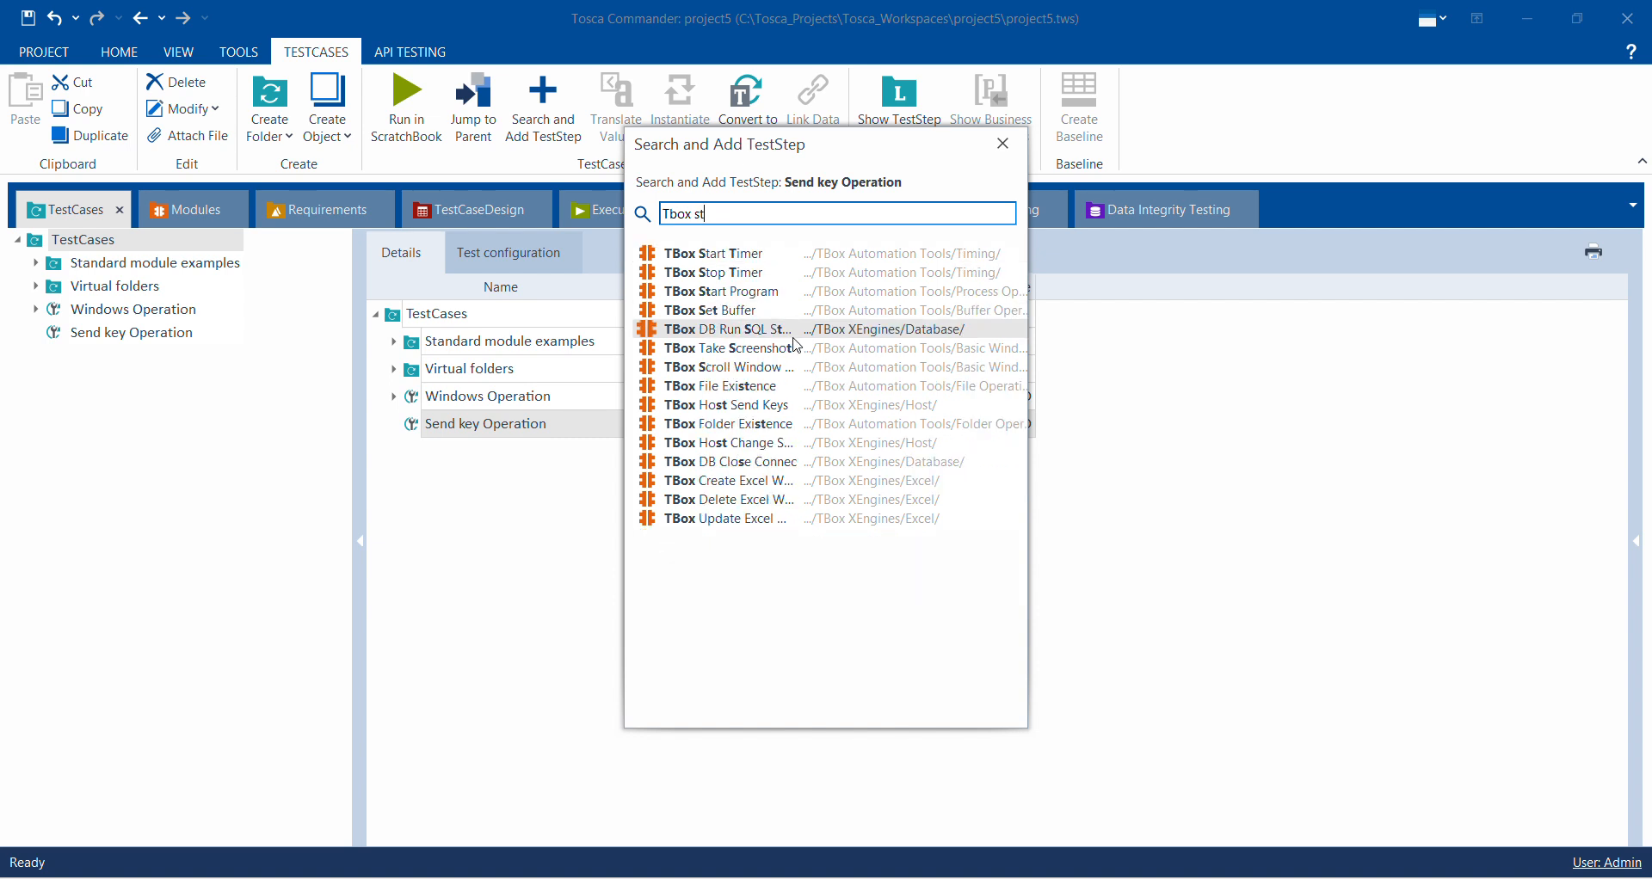
{"action": "double_click", "coordinate": [770, 294]}
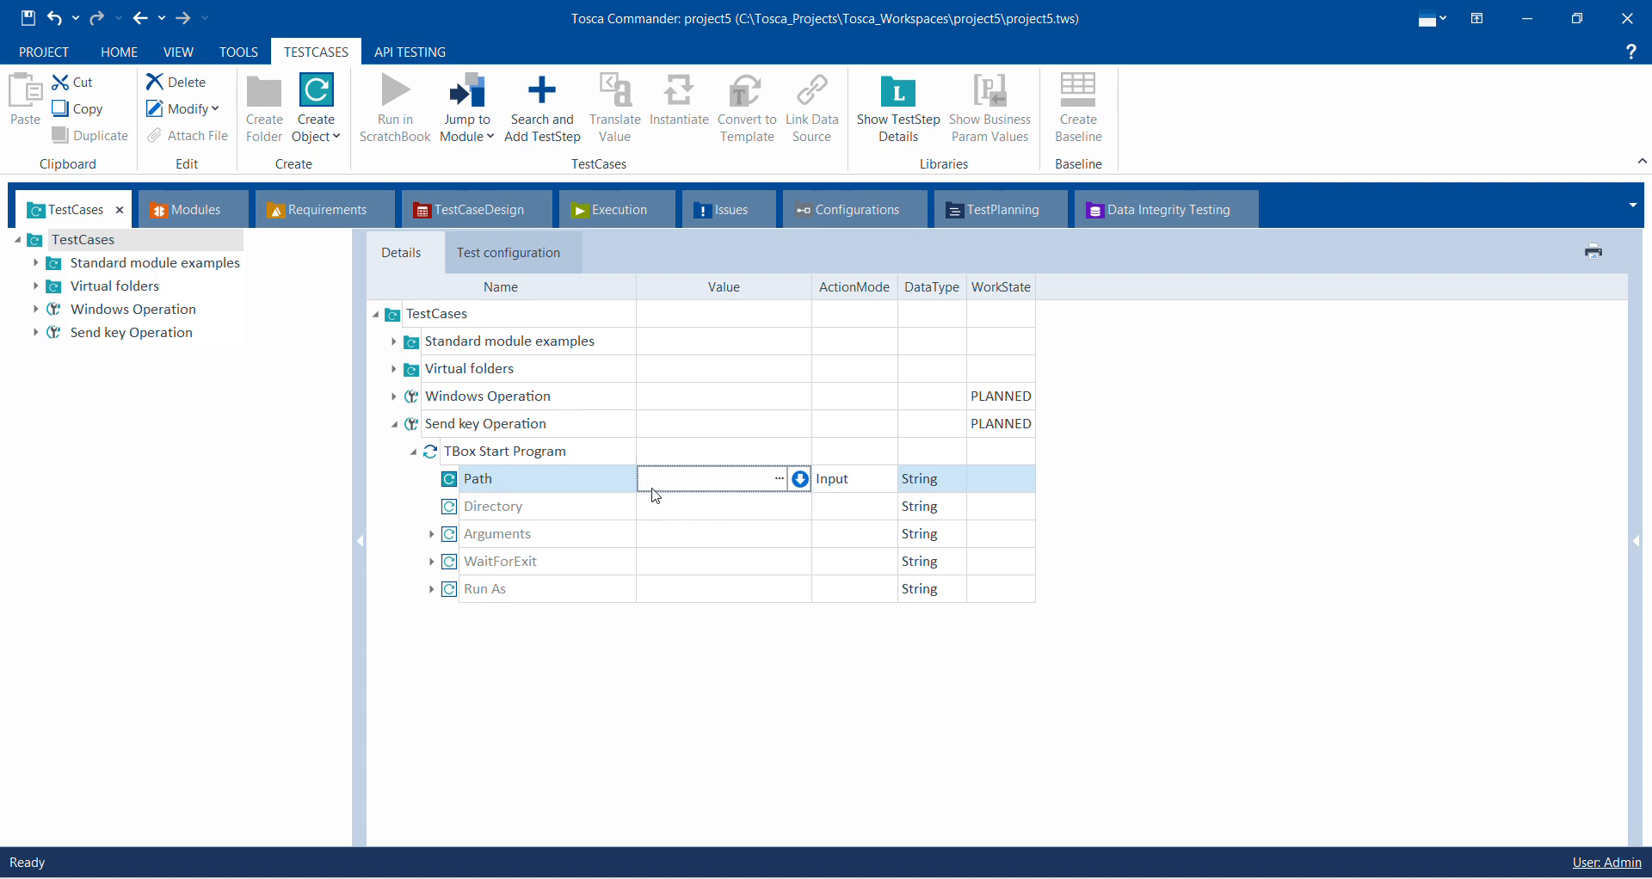
{"action": "type", "text": "\"D:\\Test.docx\""}
Step: Add a TBox Send Keys step to the Send key Operation test case
{"action": "left_click", "coordinate": [503, 433]}
{"action": "right_click", "coordinate": [500, 432]}
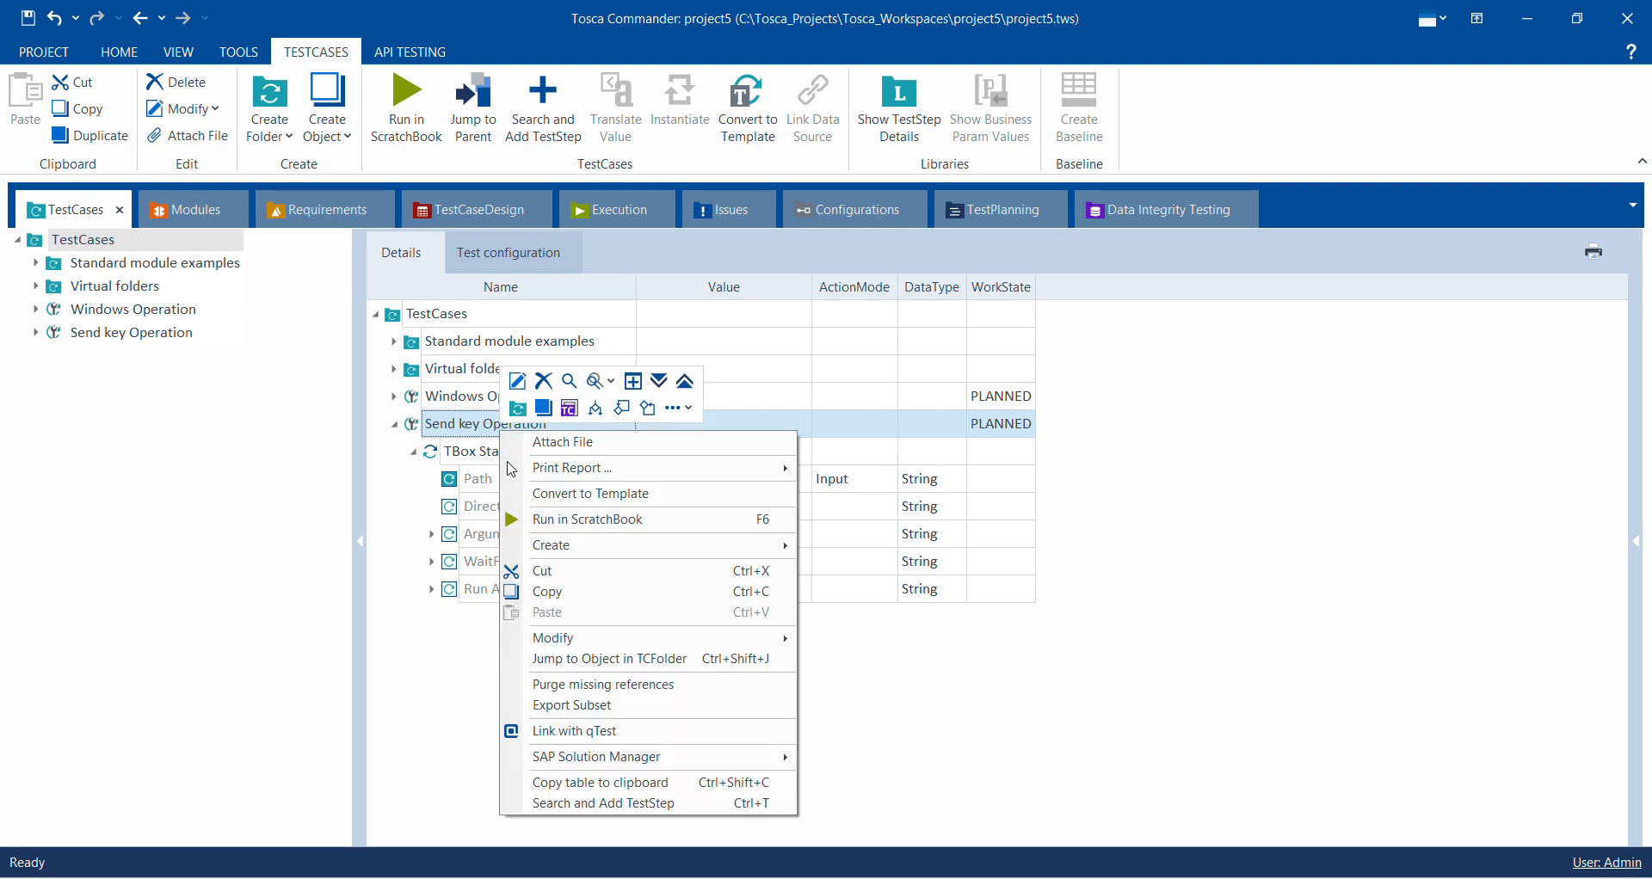
{"action": "left_click", "coordinate": [572, 803]}
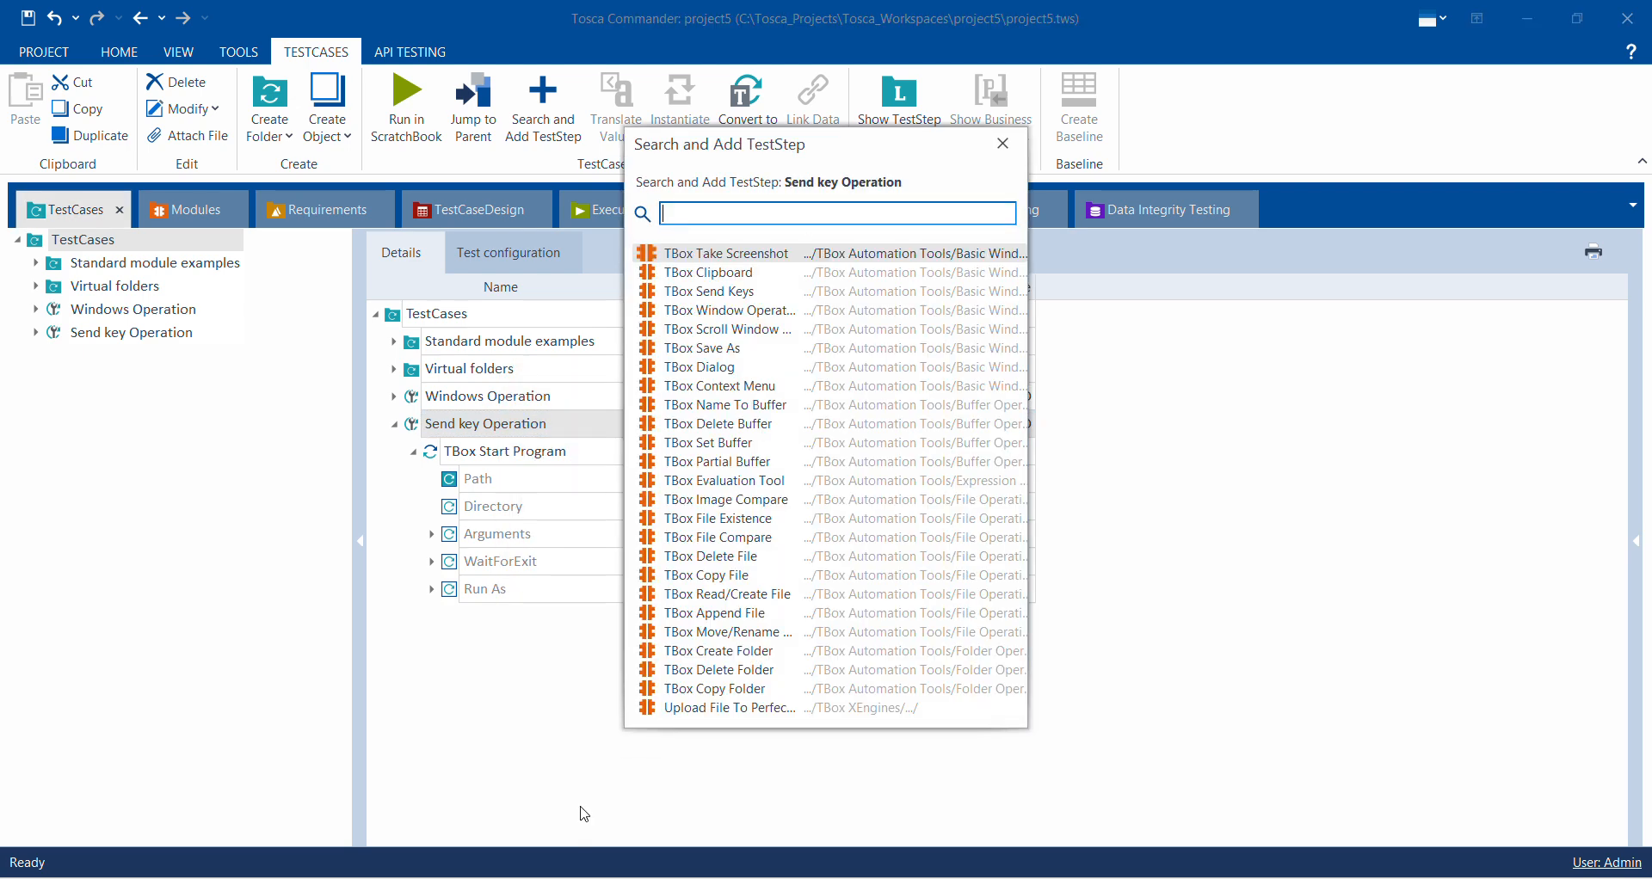
{"action": "type", "text": "T"}
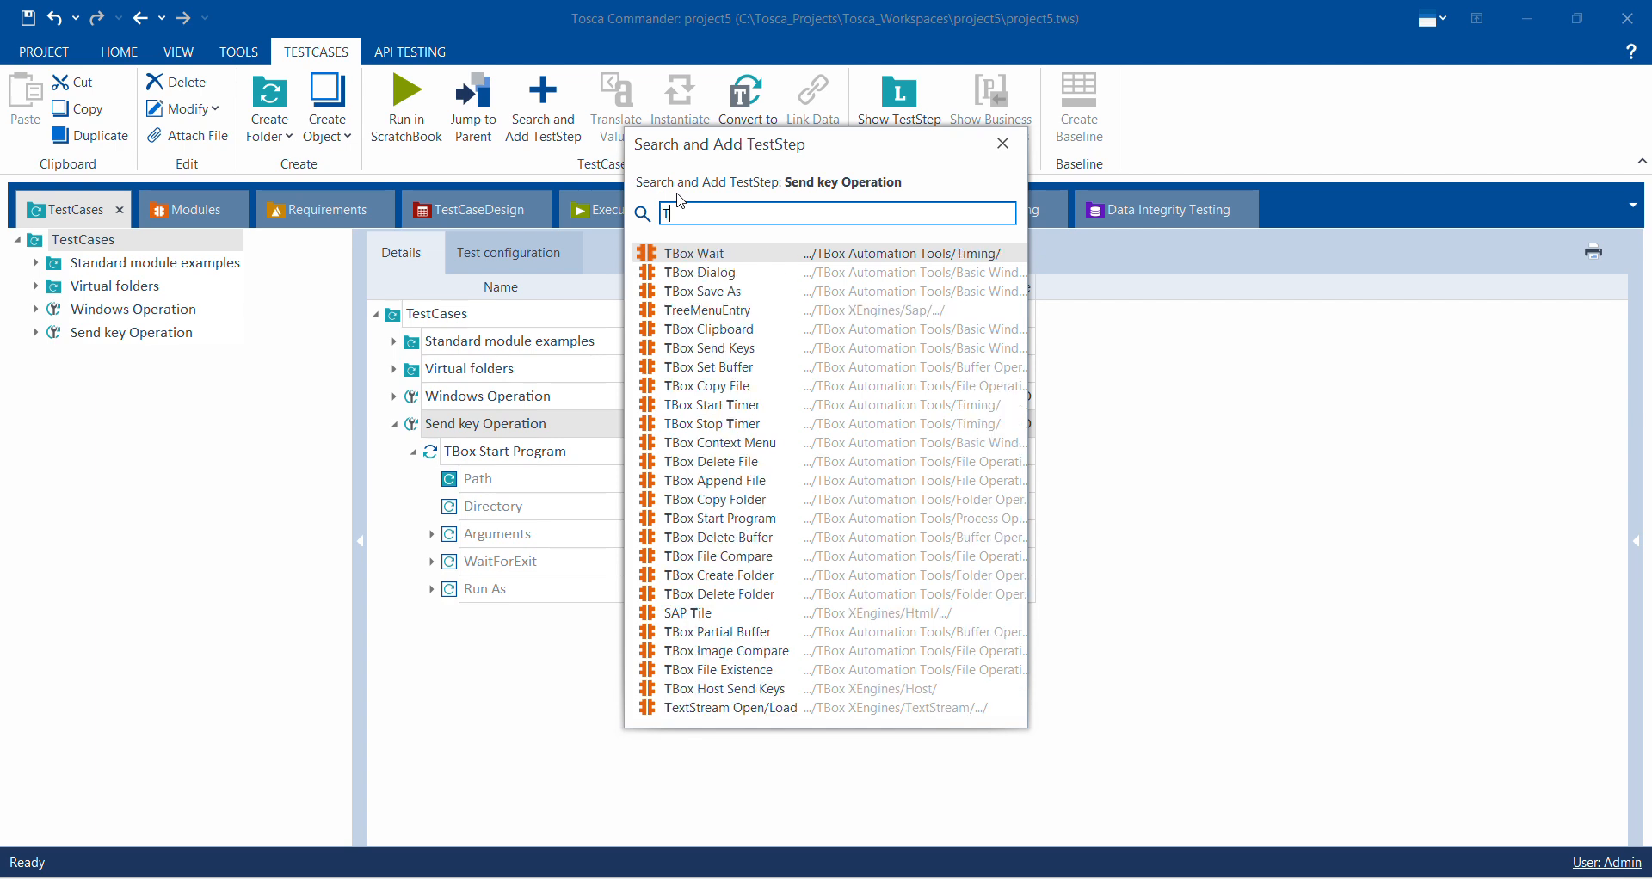
{"action": "type", "text": "Box"}
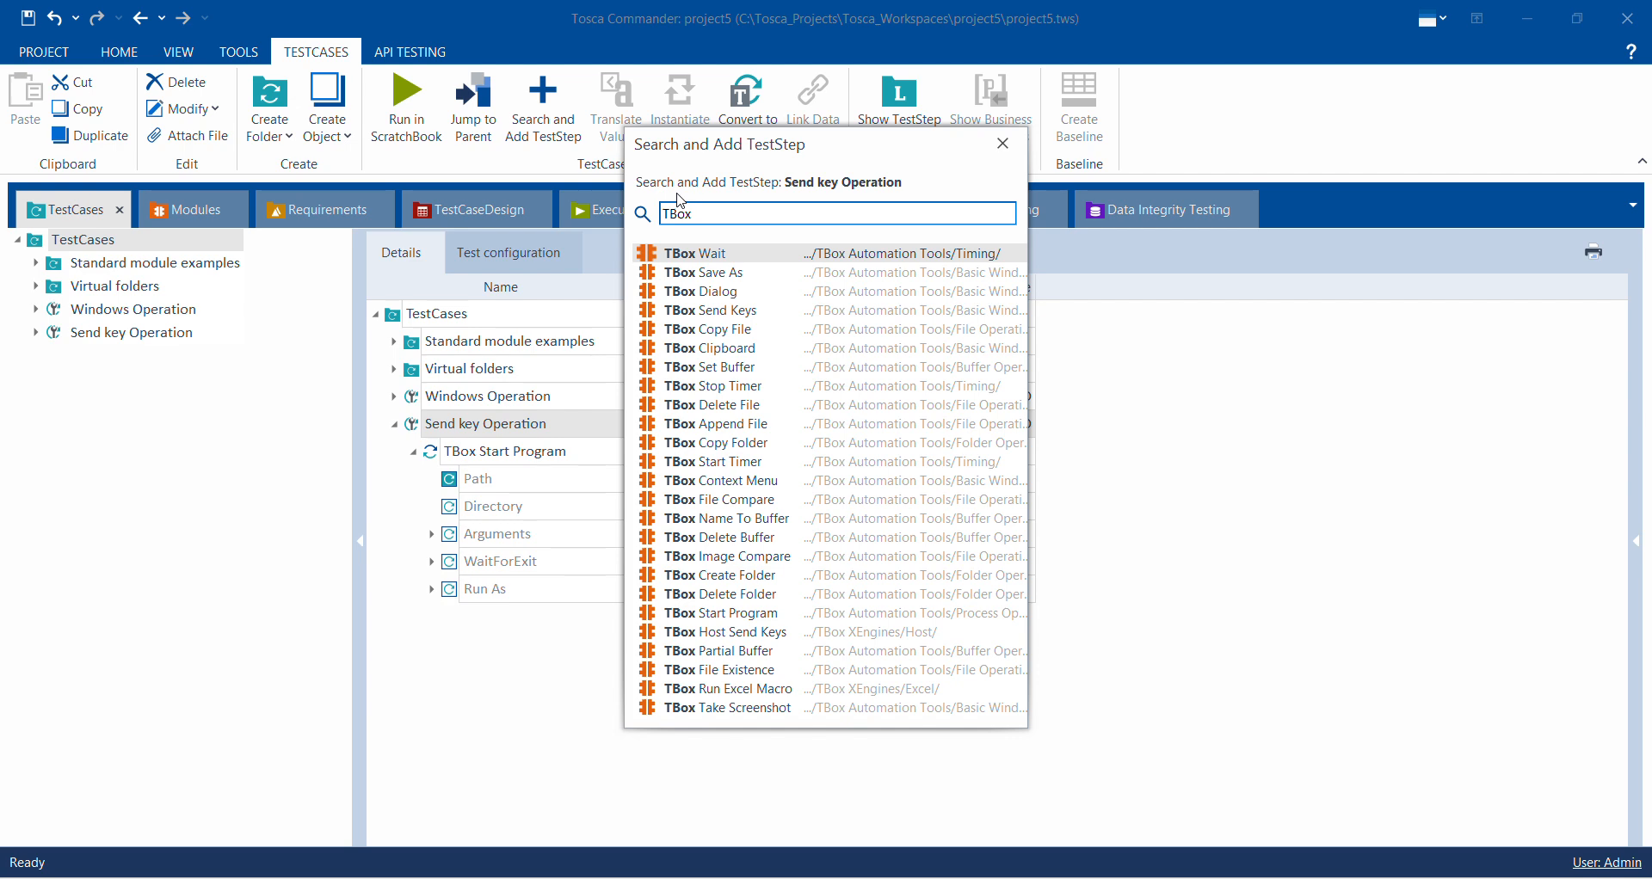
{"action": "type", "text": " send"}
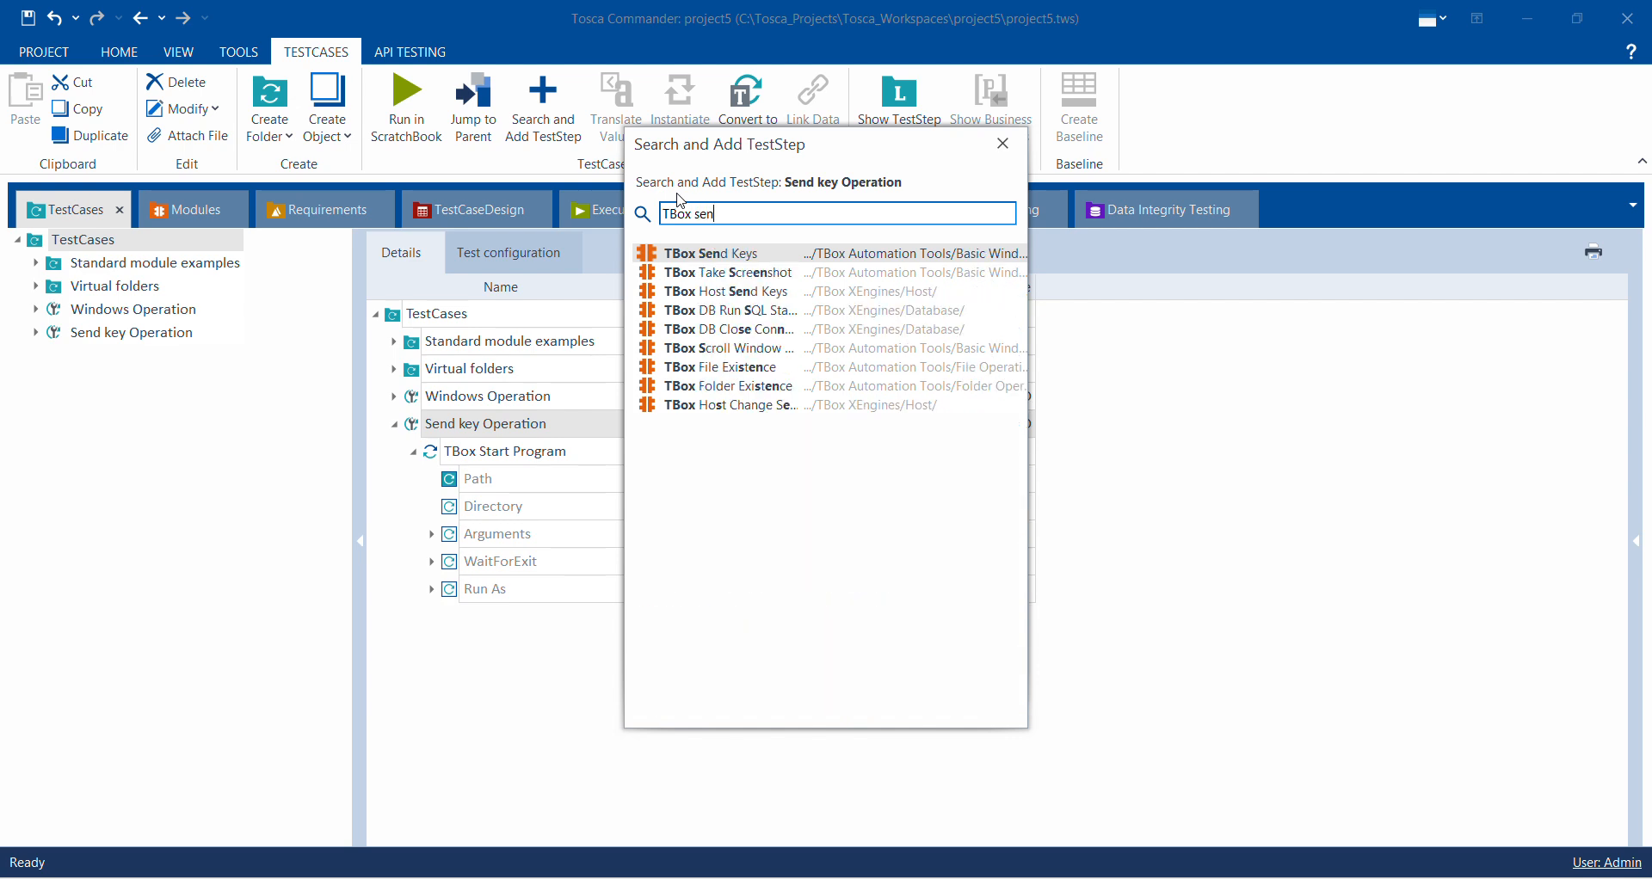
{"action": "double_click", "coordinate": [721, 256]}
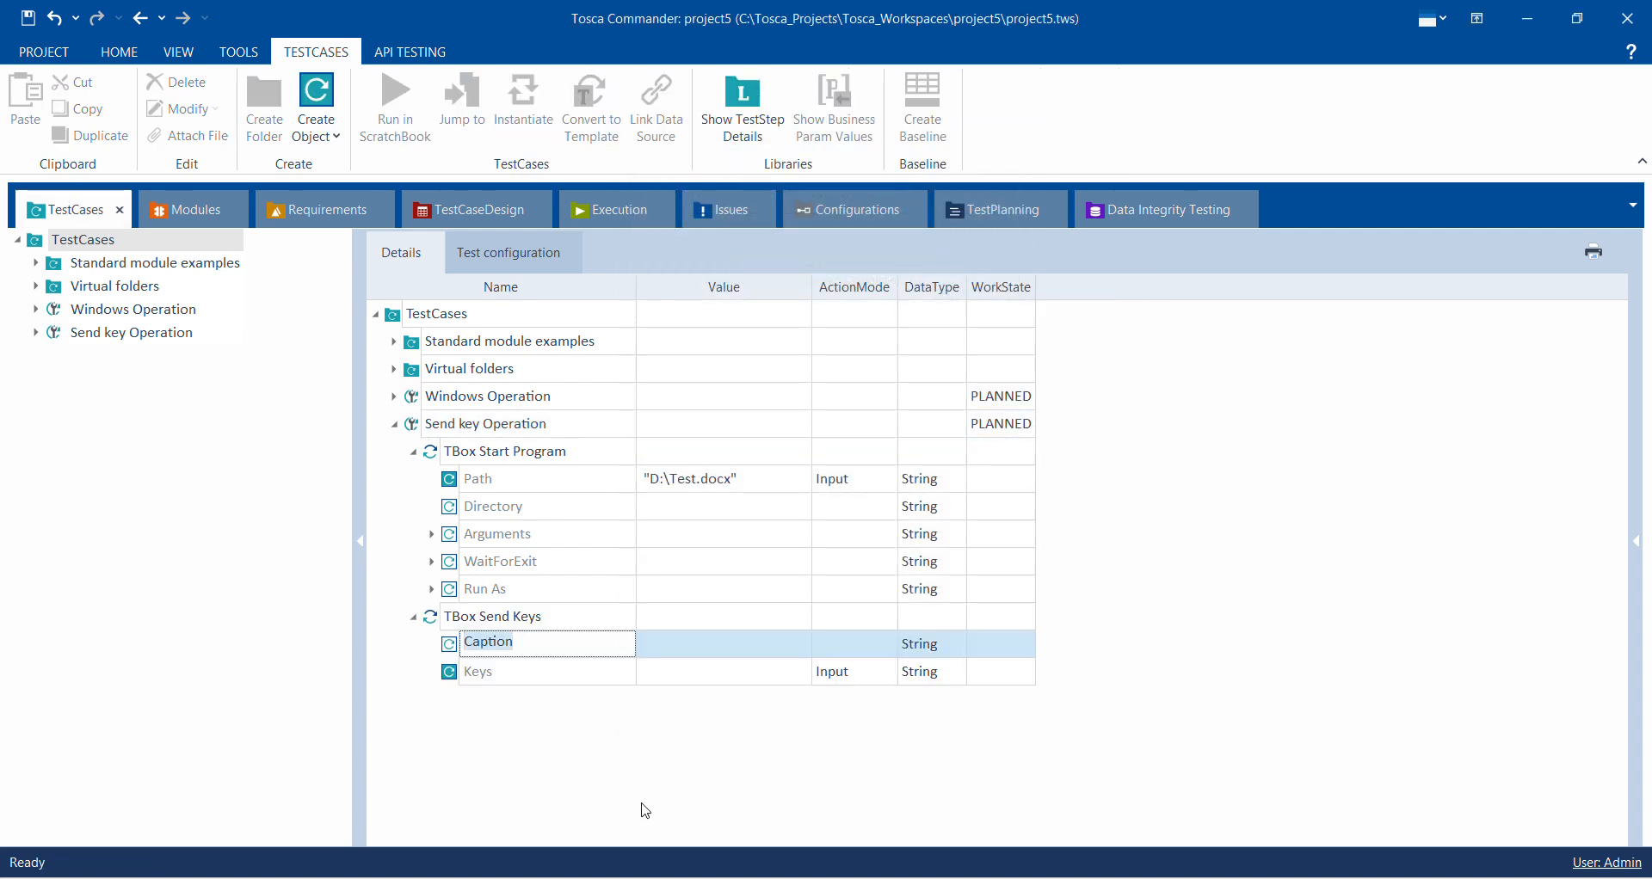
Step: Set the Caption of the TBox Send Keys step to Test* and compare it with the Windows Operation test case
{"action": "left_click", "coordinate": [704, 647]}
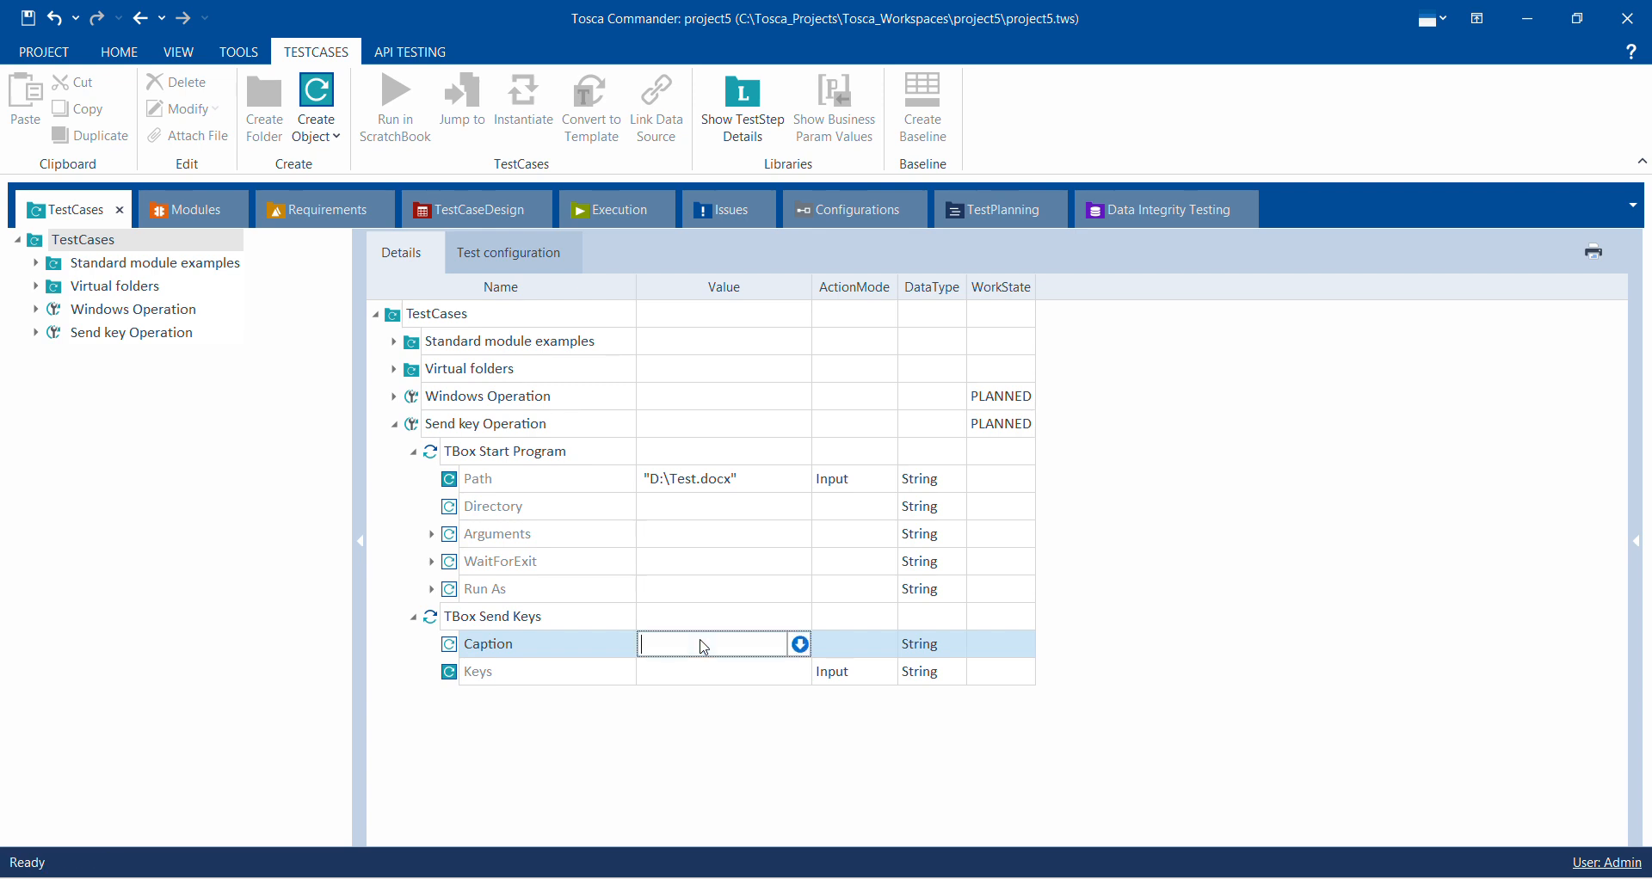
{"action": "type", "text": "Test*"}
{"action": "left_click", "coordinate": [394, 396]}
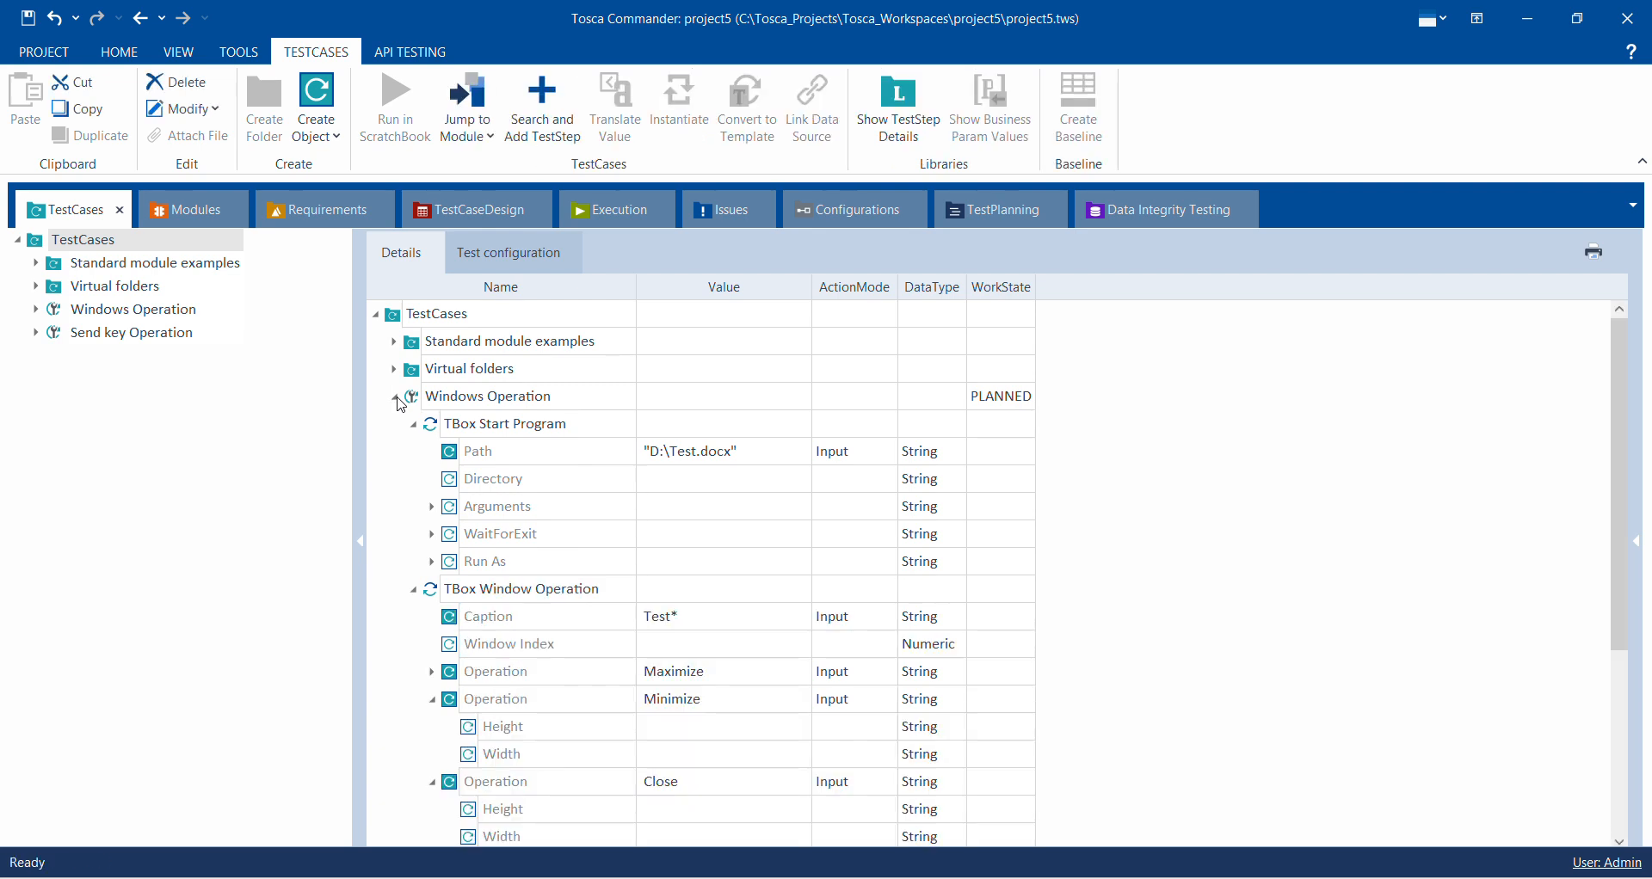
{"action": "left_click", "coordinate": [394, 396]}
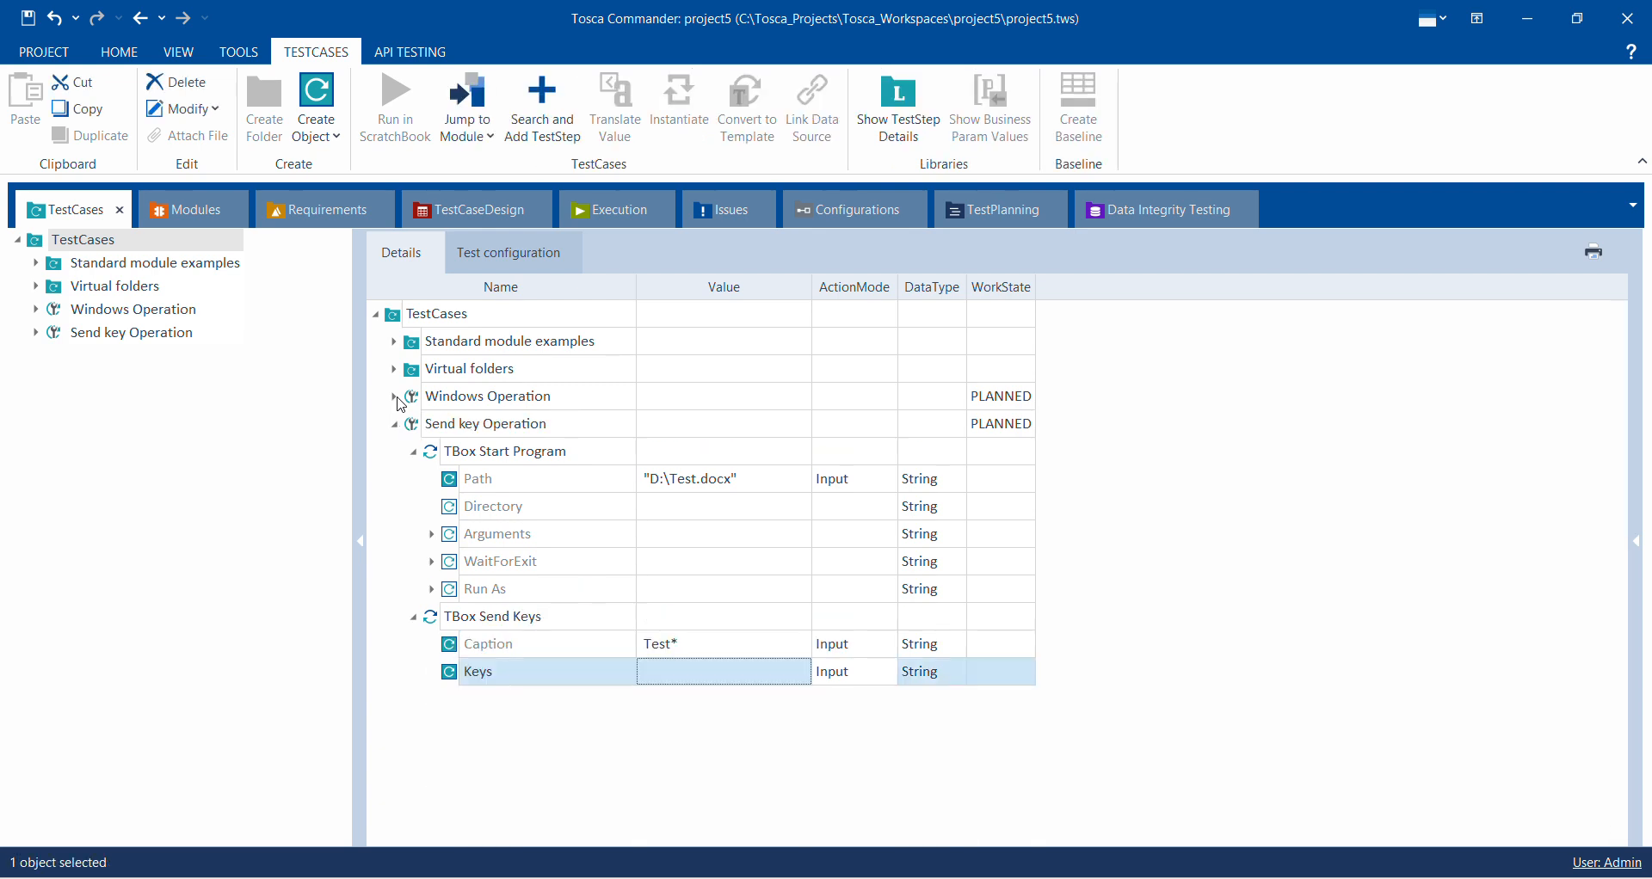
Step: Set the Keys value of the TBox Send Keys step to Tosca Automation Software Testing
{"action": "left_click", "coordinate": [702, 676]}
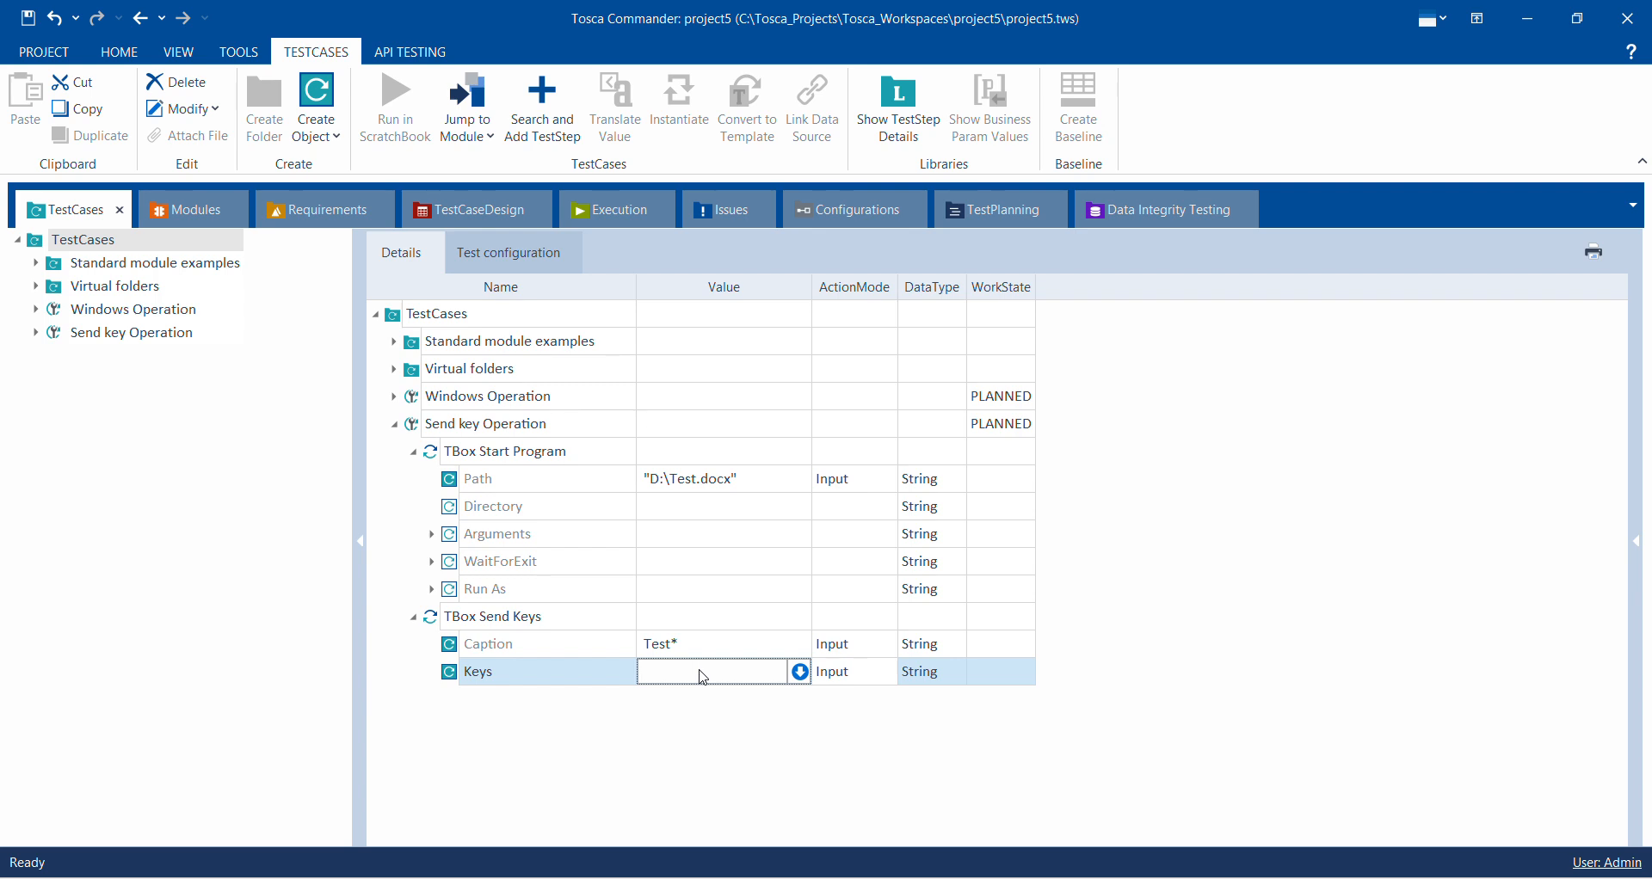
{"action": "type", "text": "Tosca Automation Testin"}
{"action": "key", "text": "BackSpace"}
{"action": "key", "text": "BackSpace"}
{"action": "key", "text": "BackSpace"}
{"action": "key", "text": "BackSpace"}
{"action": "key", "text": "BackSpace"}
{"action": "key", "text": "BackSpace"}
{"action": "type", "text": "Software Testing"}
{"action": "left_click", "coordinate": [757, 777]}
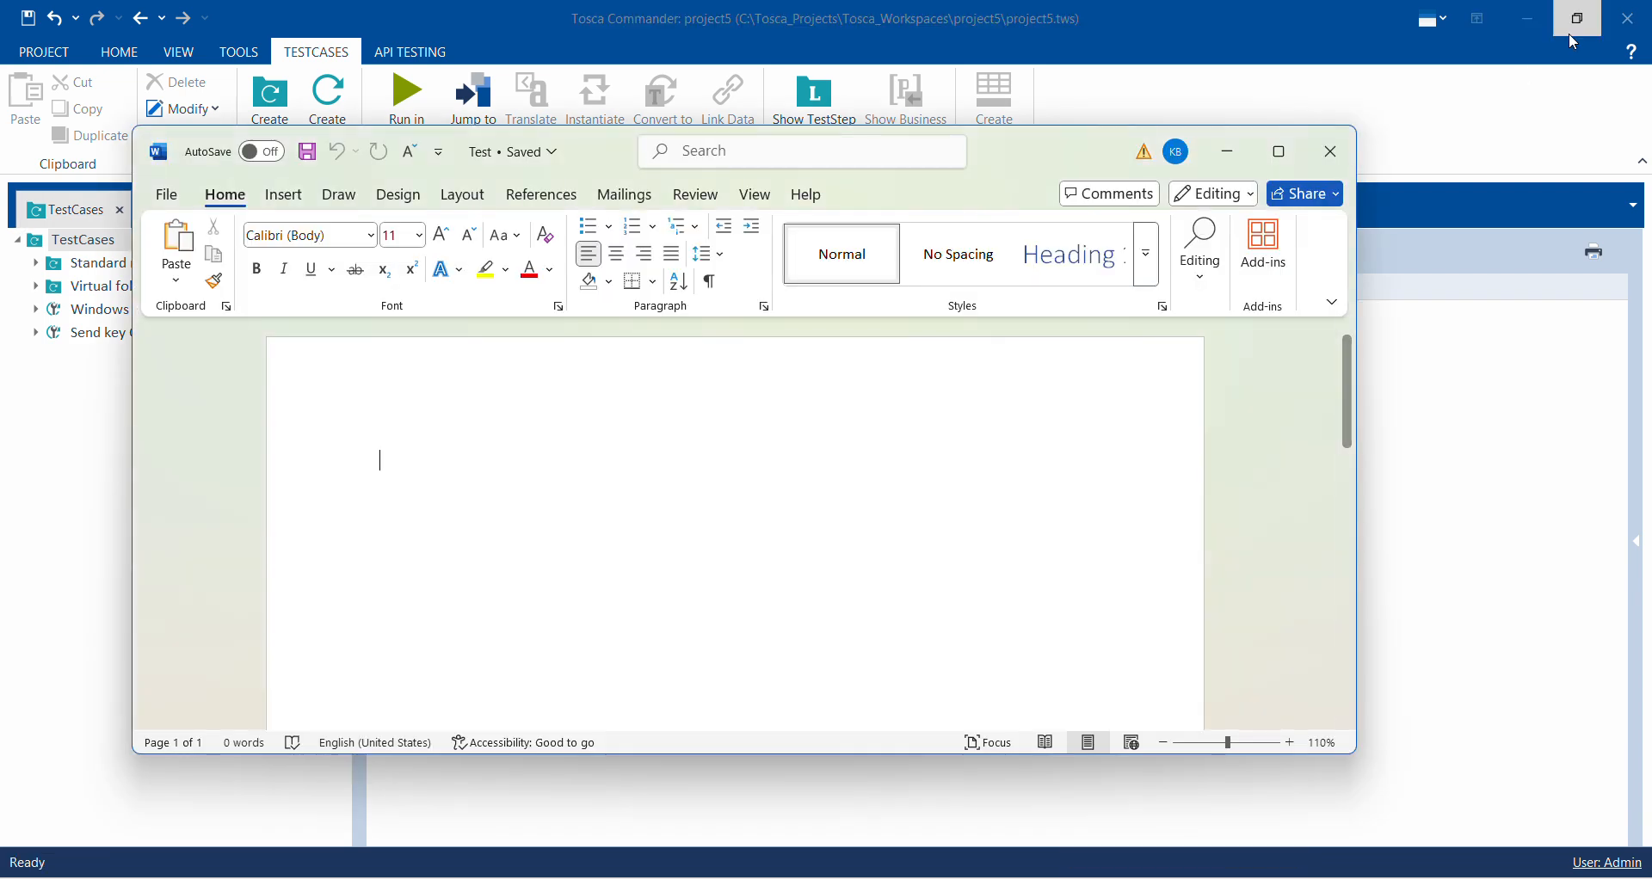
Step: Close the open Test document in Word and run the Send key Operation test case in ScratchBook
{"action": "left_click", "coordinate": [1344, 155]}
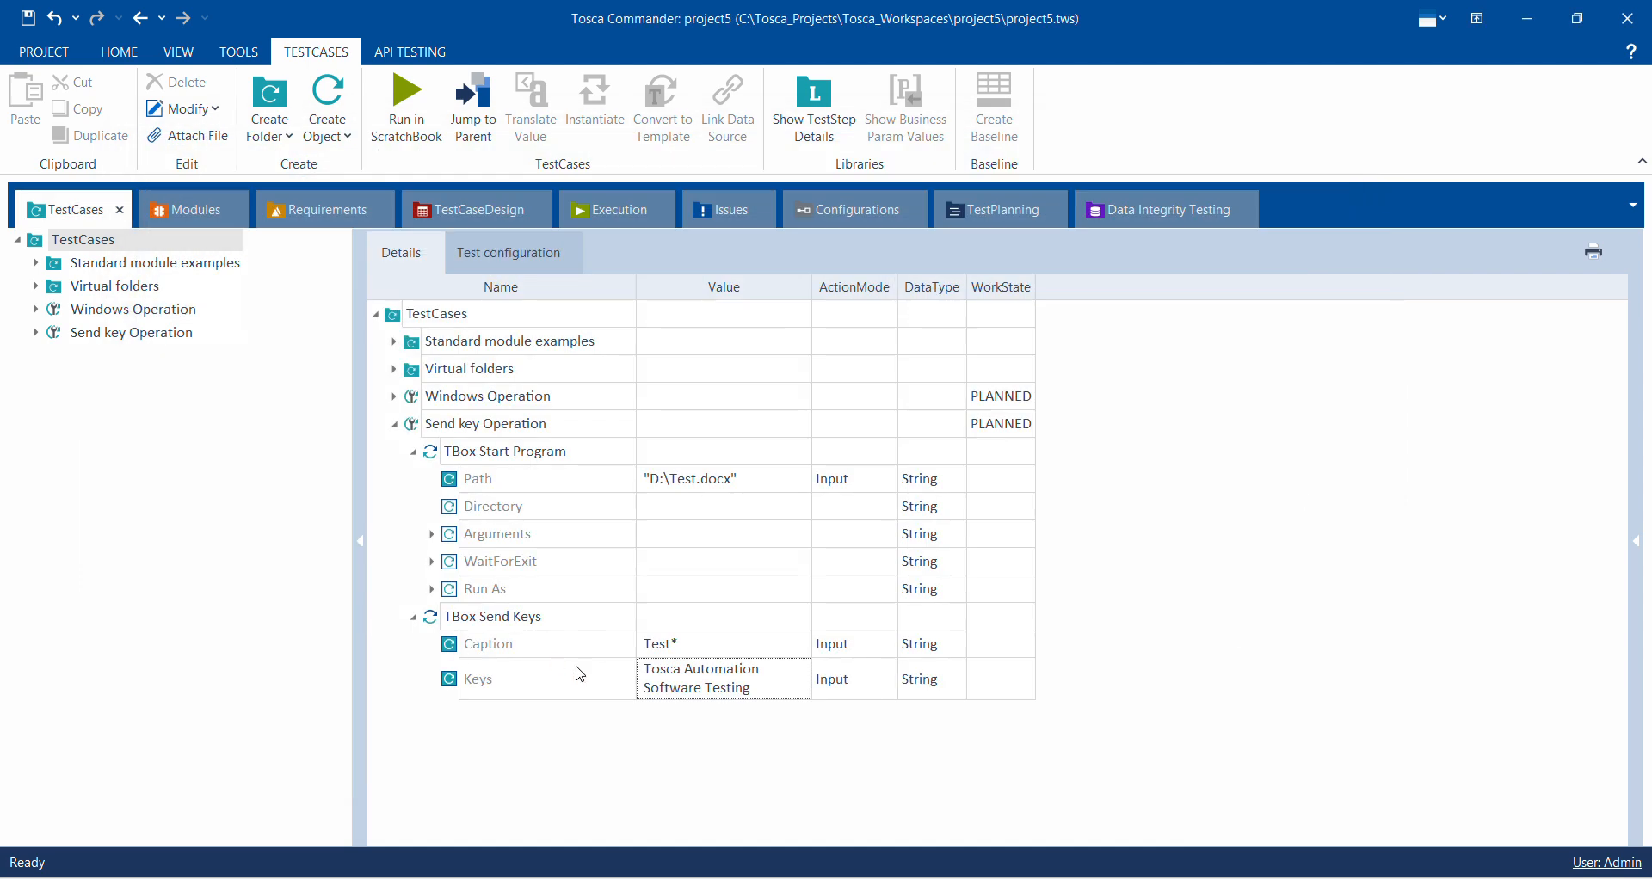
{"action": "left_click", "coordinate": [531, 430]}
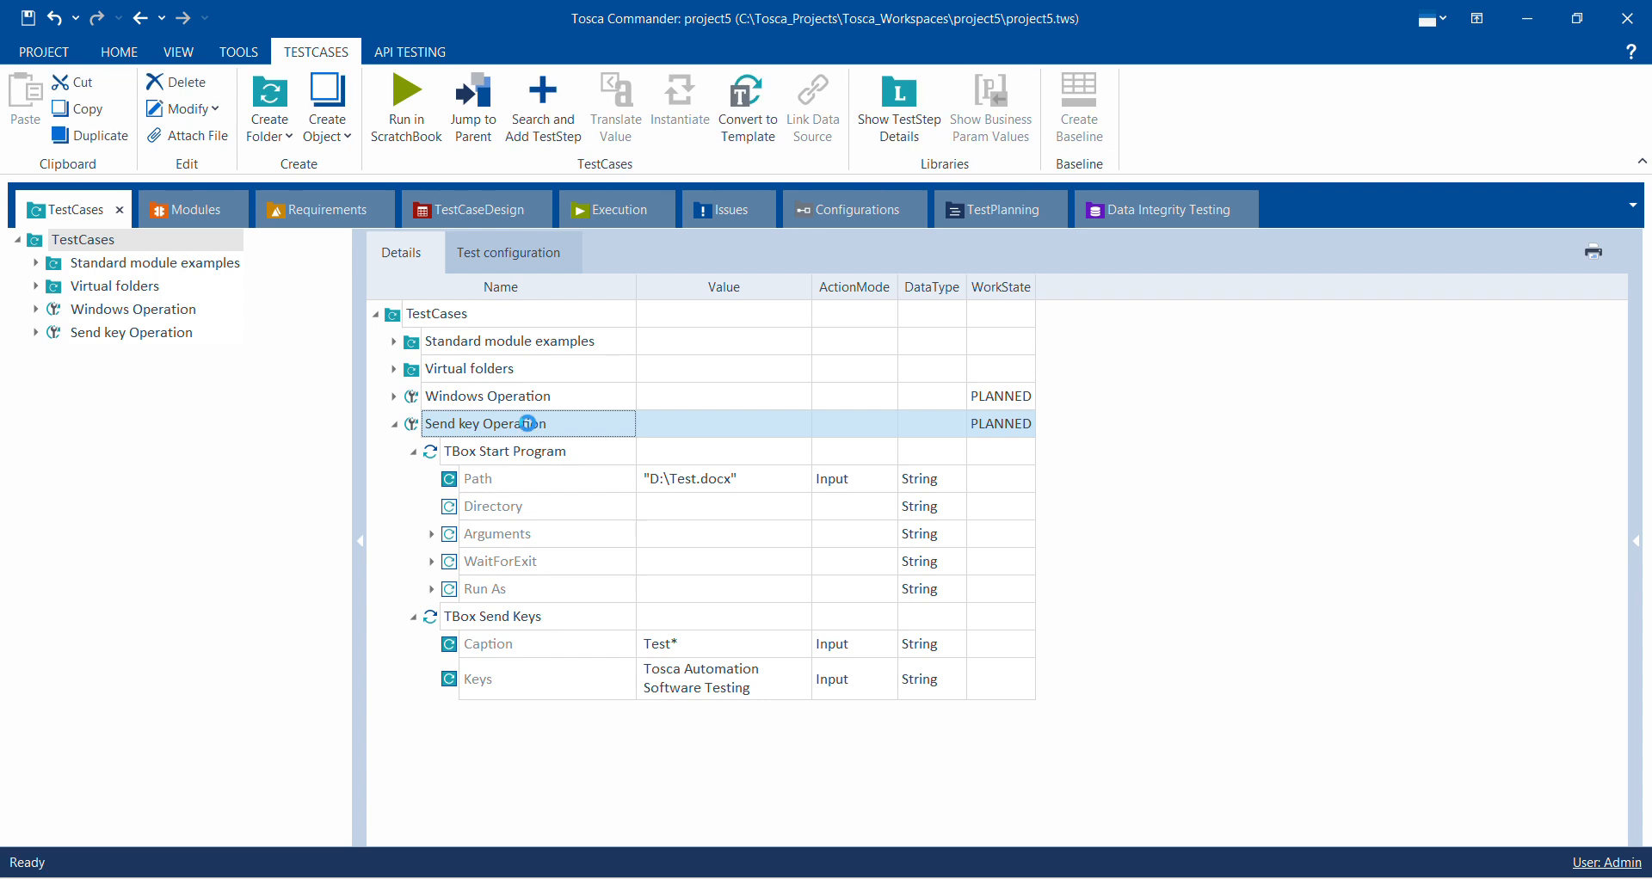
{"action": "right_click", "coordinate": [531, 431]}
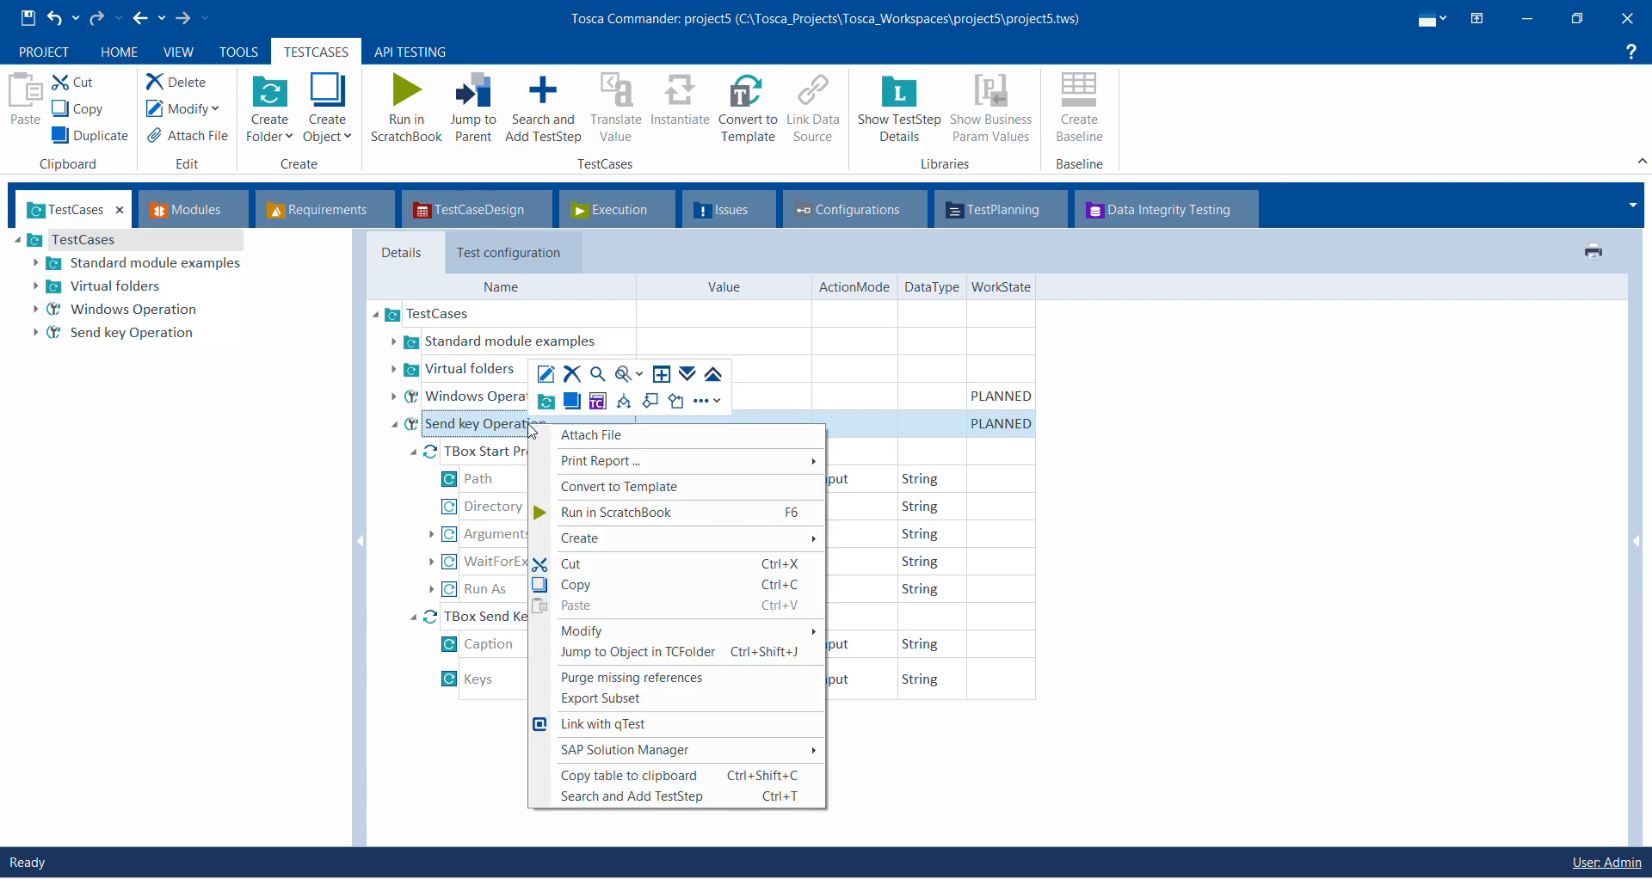
{"action": "left_click", "coordinate": [551, 513]}
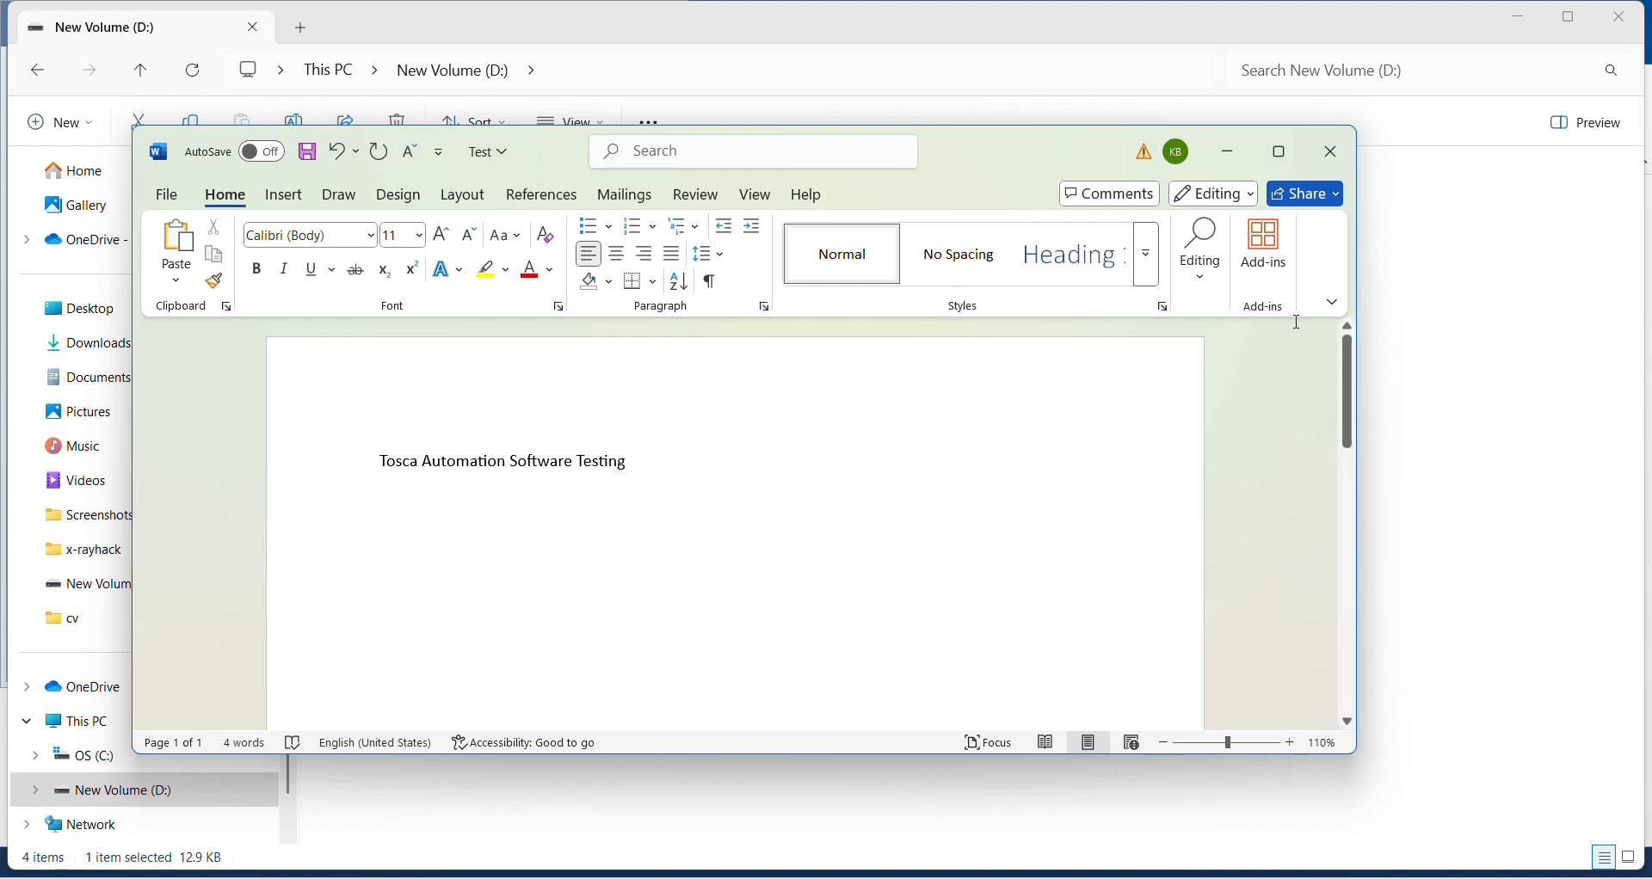
Step: Minimize the Test document in Word, review the ScratchBook results of the Send key Operation run, and close them
{"action": "left_click", "coordinate": [1237, 149]}
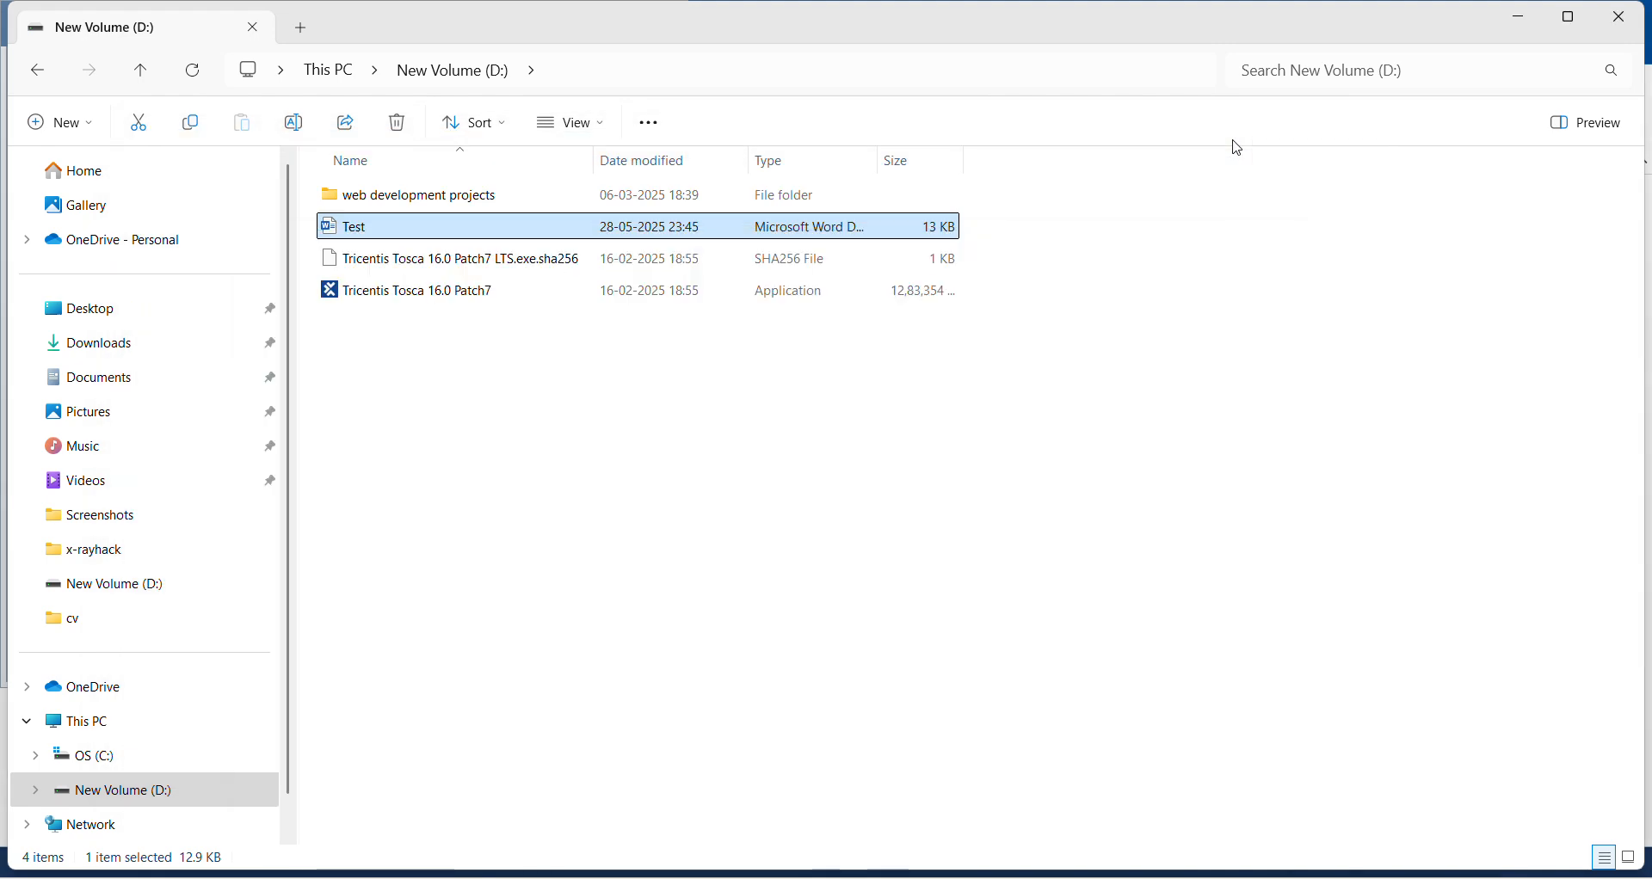
{"action": "mouse_move", "coordinate": [1089, 878]}
{"action": "left_click", "coordinate": [1088, 808]}
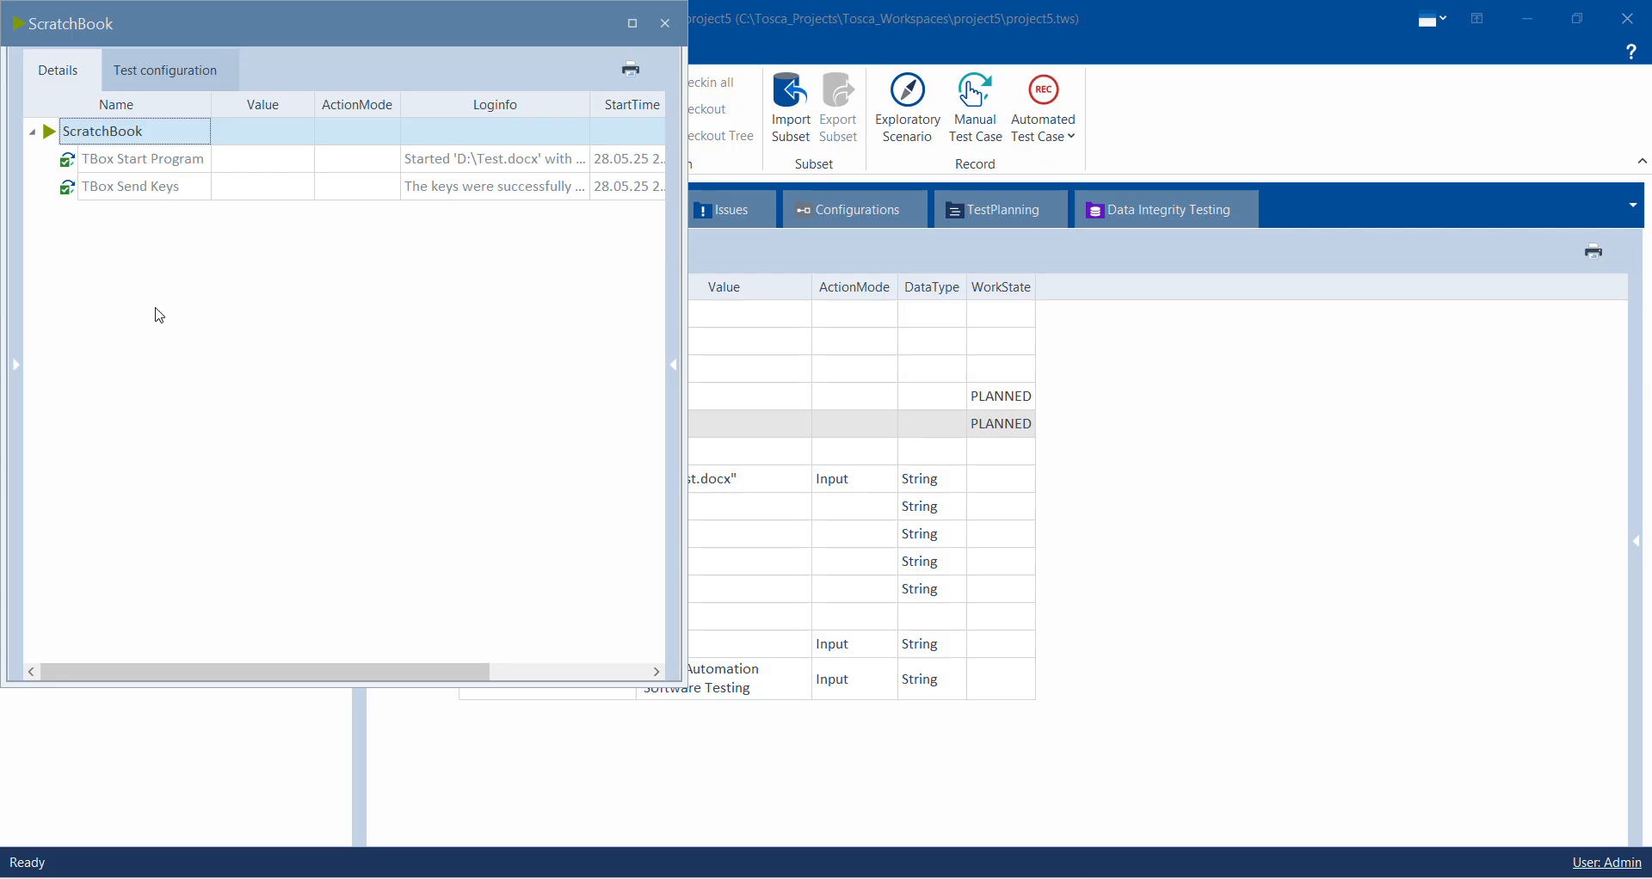
{"action": "left_click", "coordinate": [670, 19]}
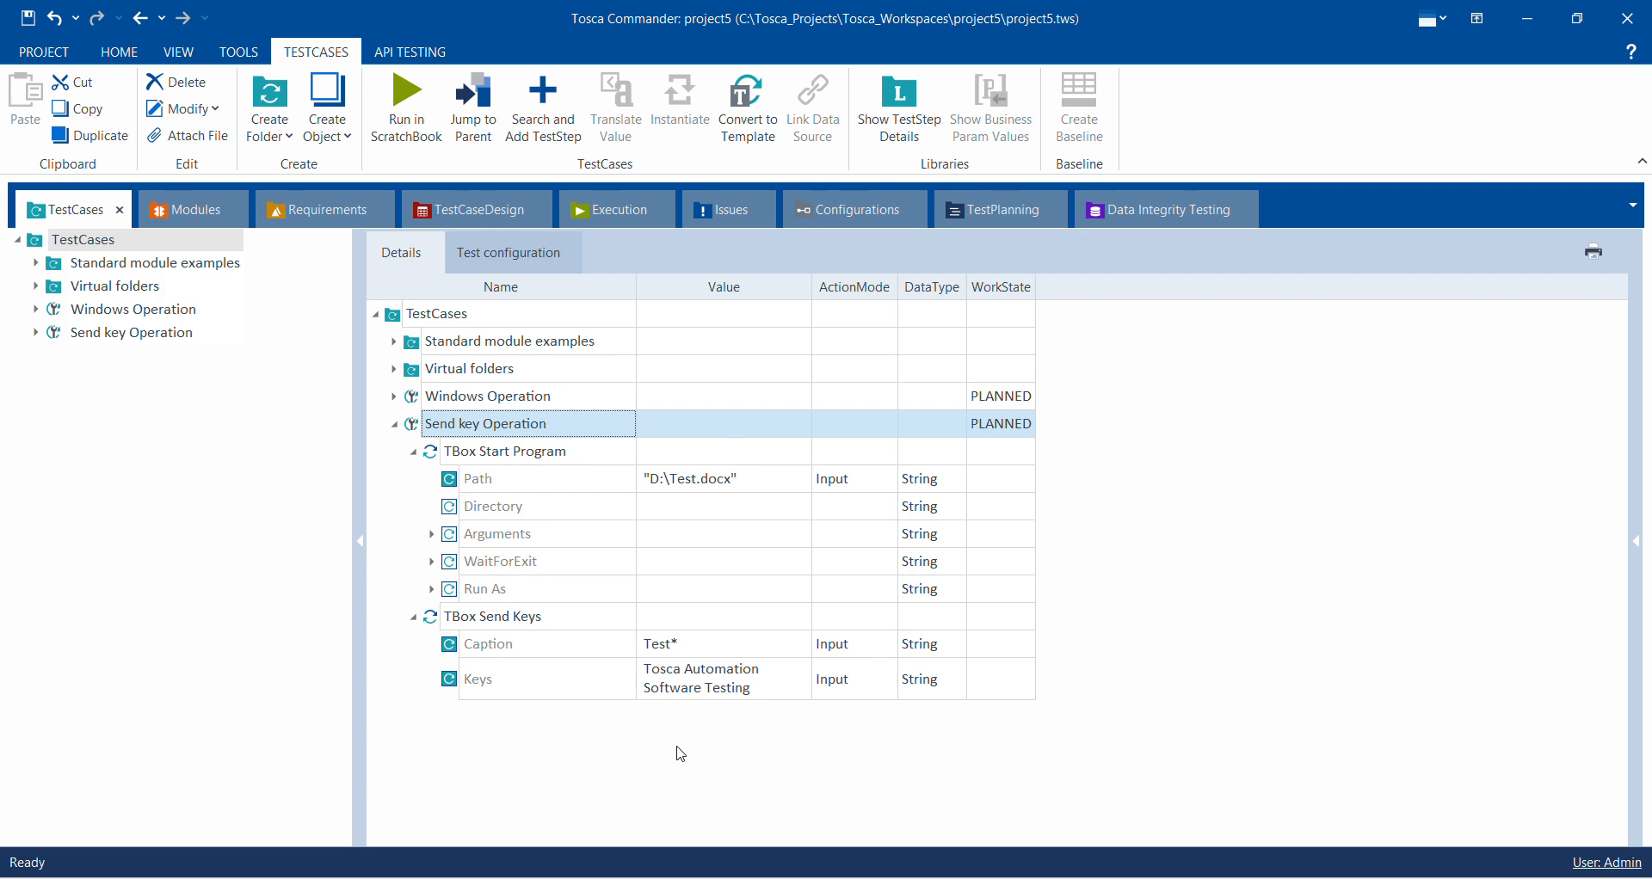
Step: Add a second TBox Send Keys step to the Send key Operation test case
{"action": "left_click", "coordinate": [557, 618]}
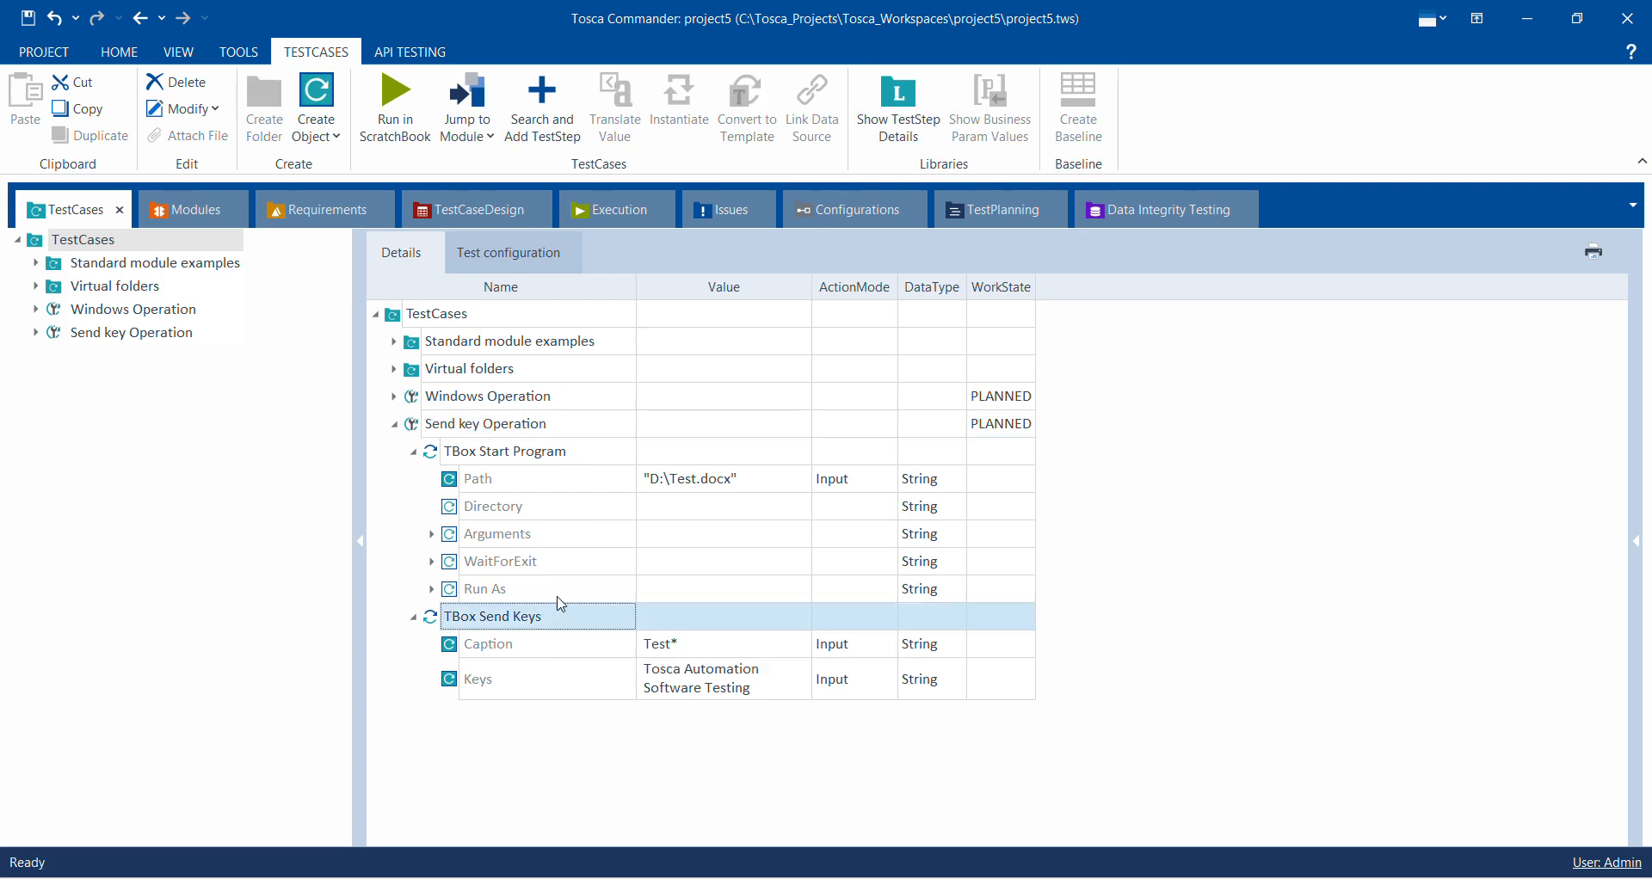
{"action": "left_click", "coordinate": [531, 423]}
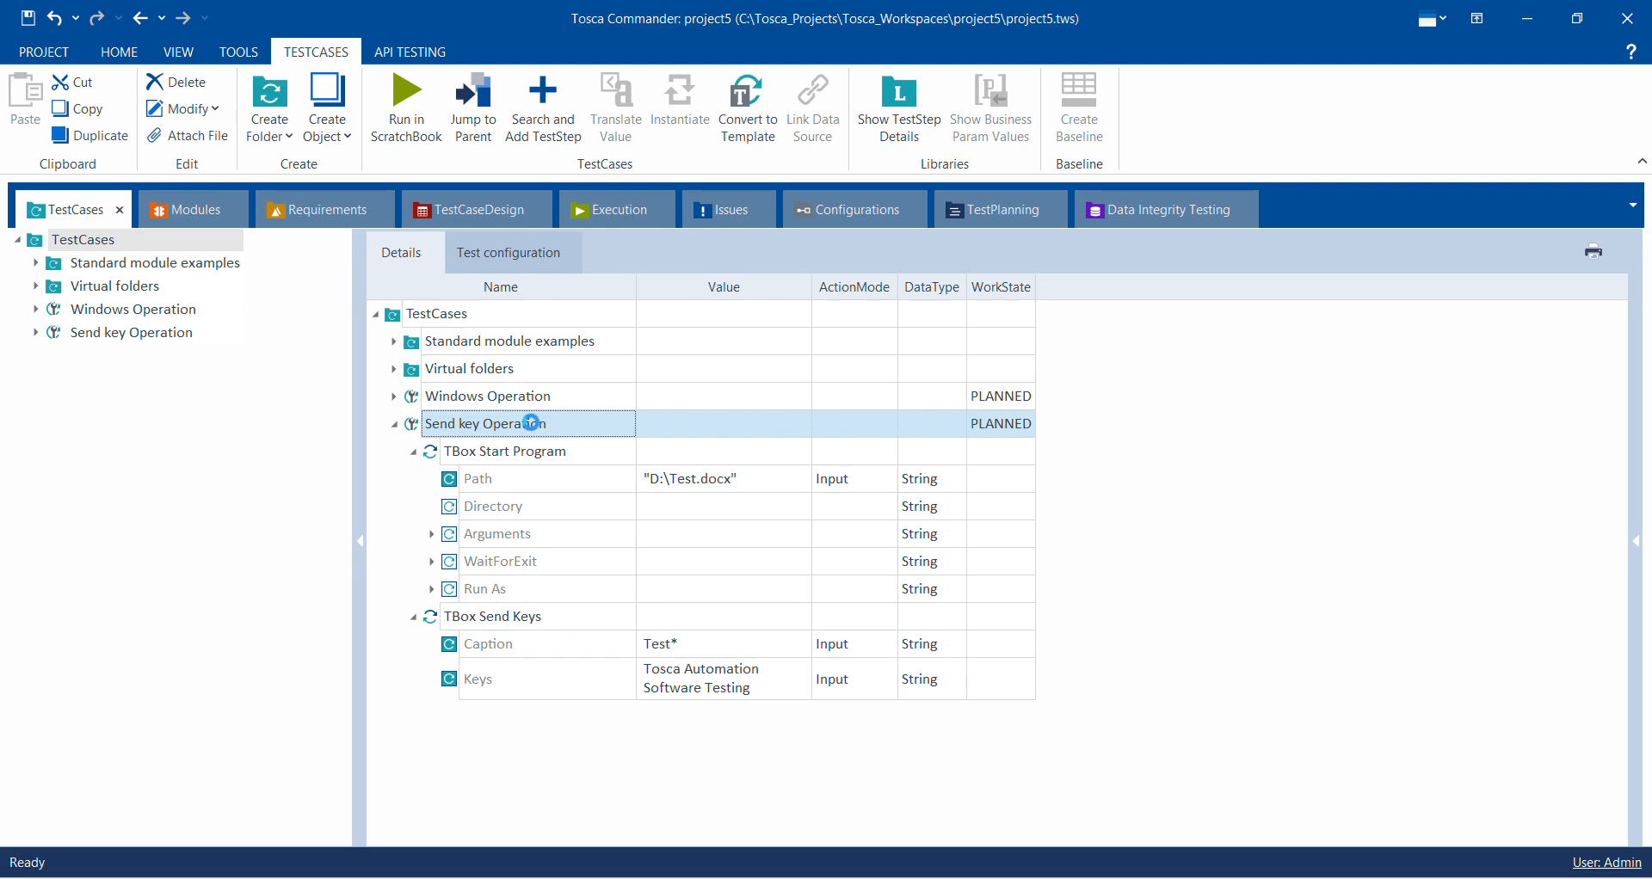
{"action": "right_click", "coordinate": [531, 423]}
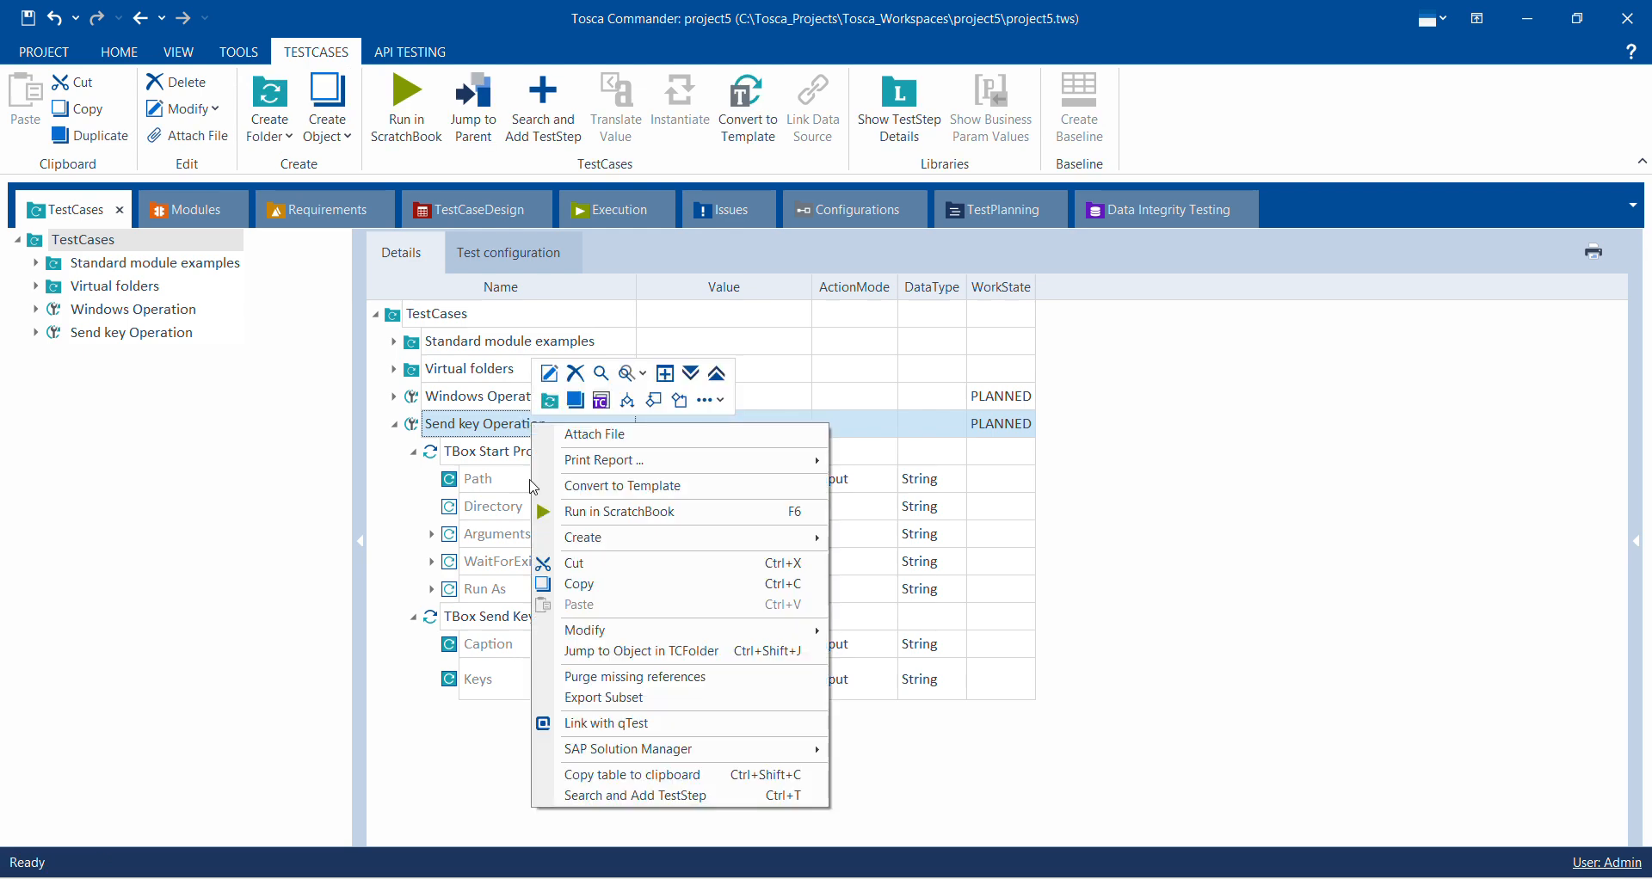
{"action": "left_click", "coordinate": [570, 797]}
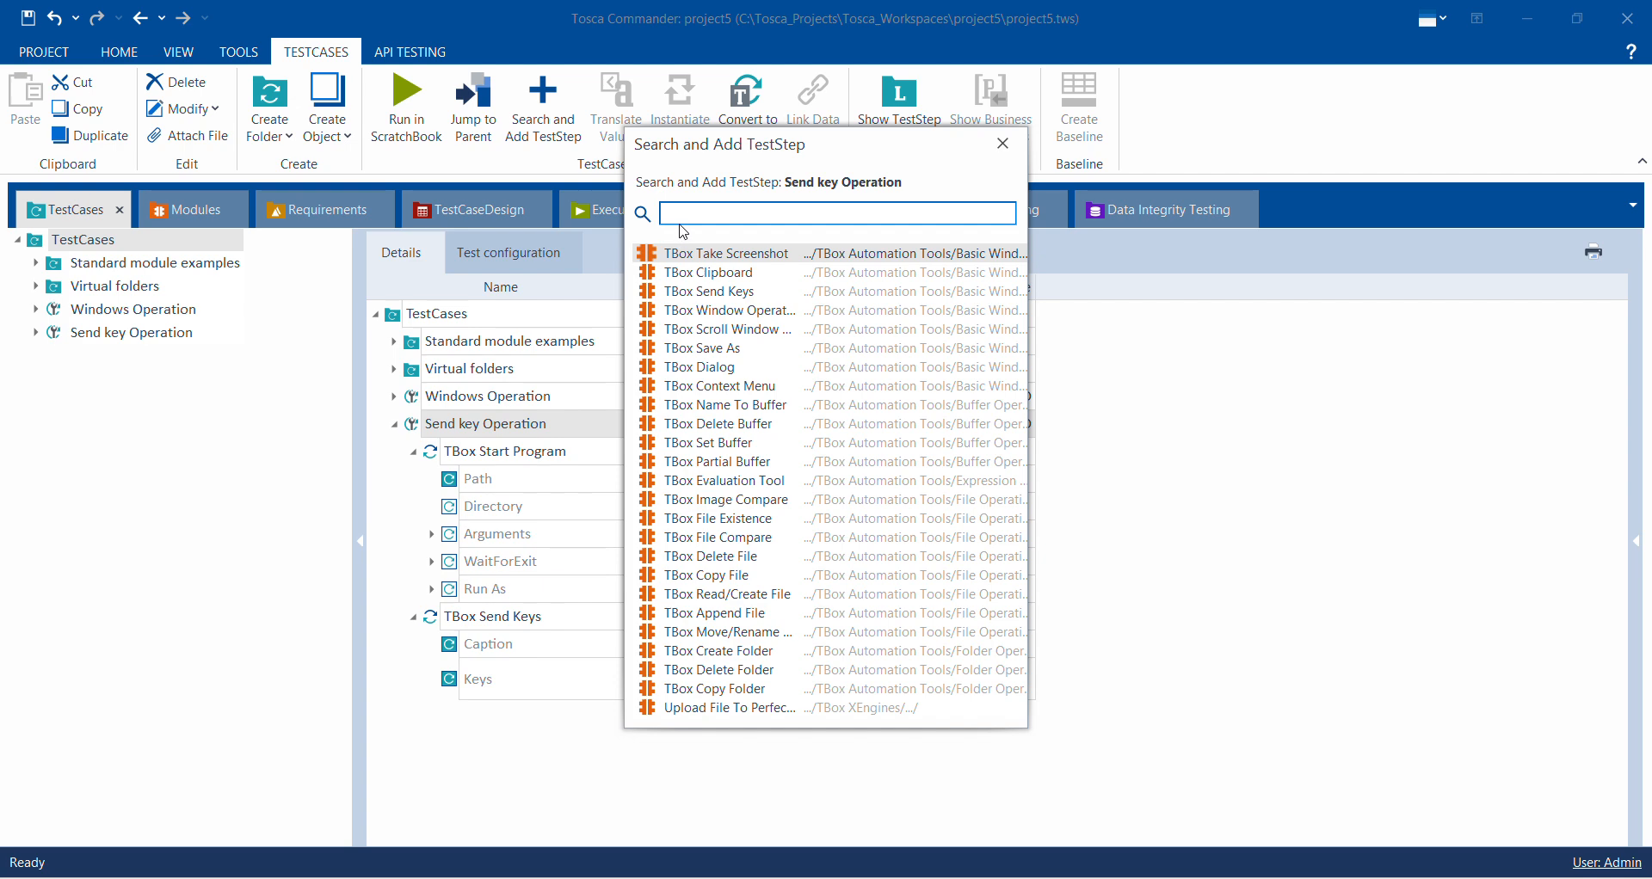
{"action": "type", "text": "Tbox"}
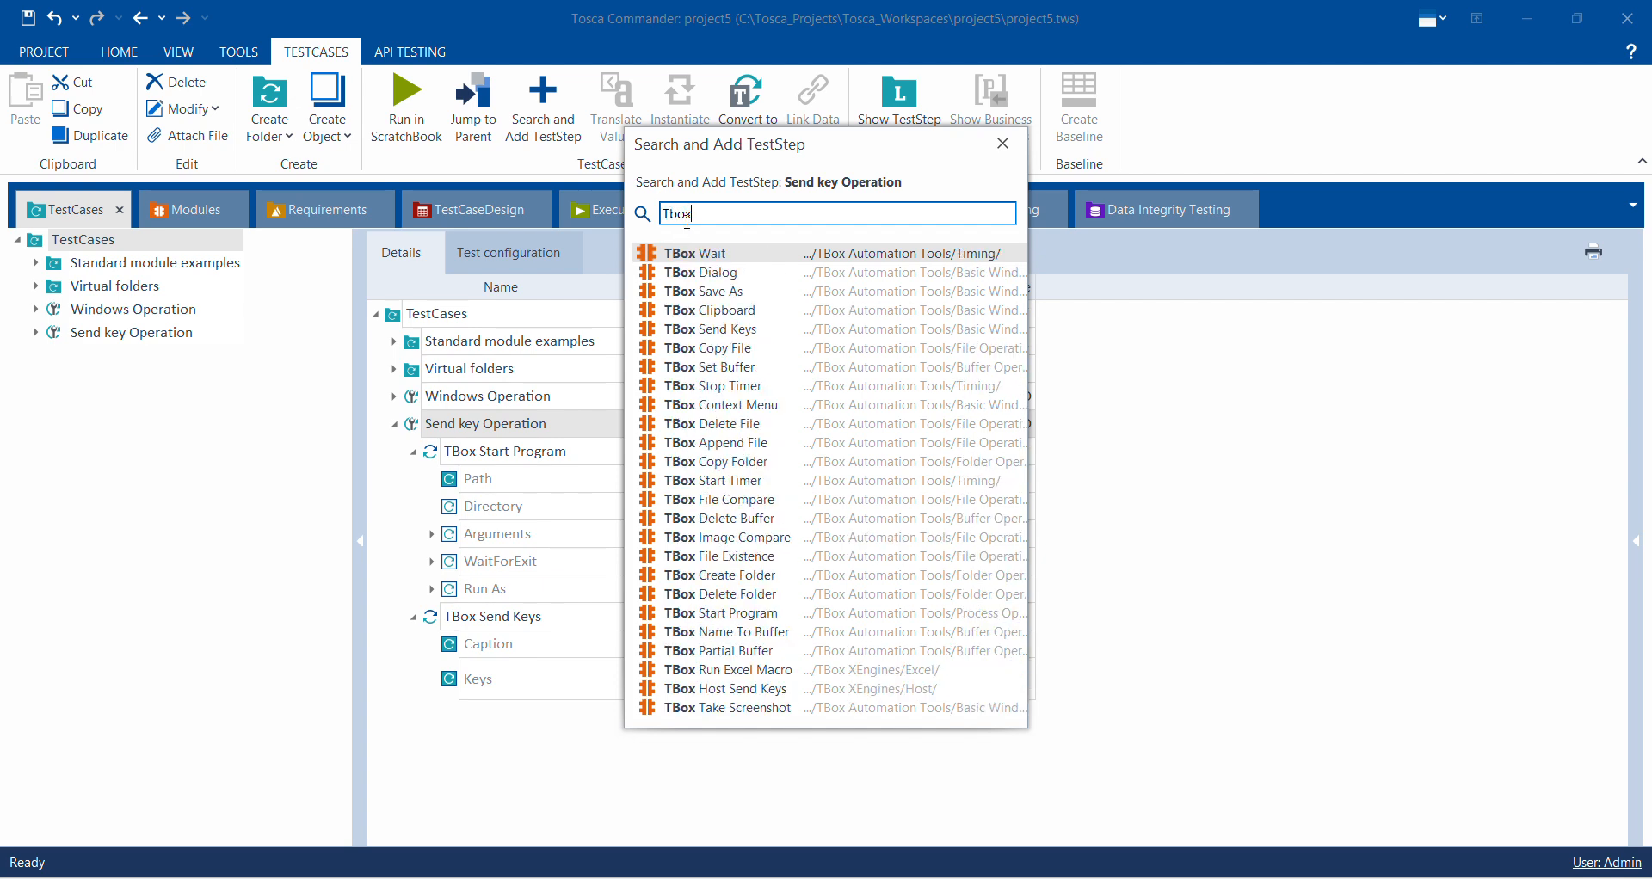
{"action": "type", "text": " send"}
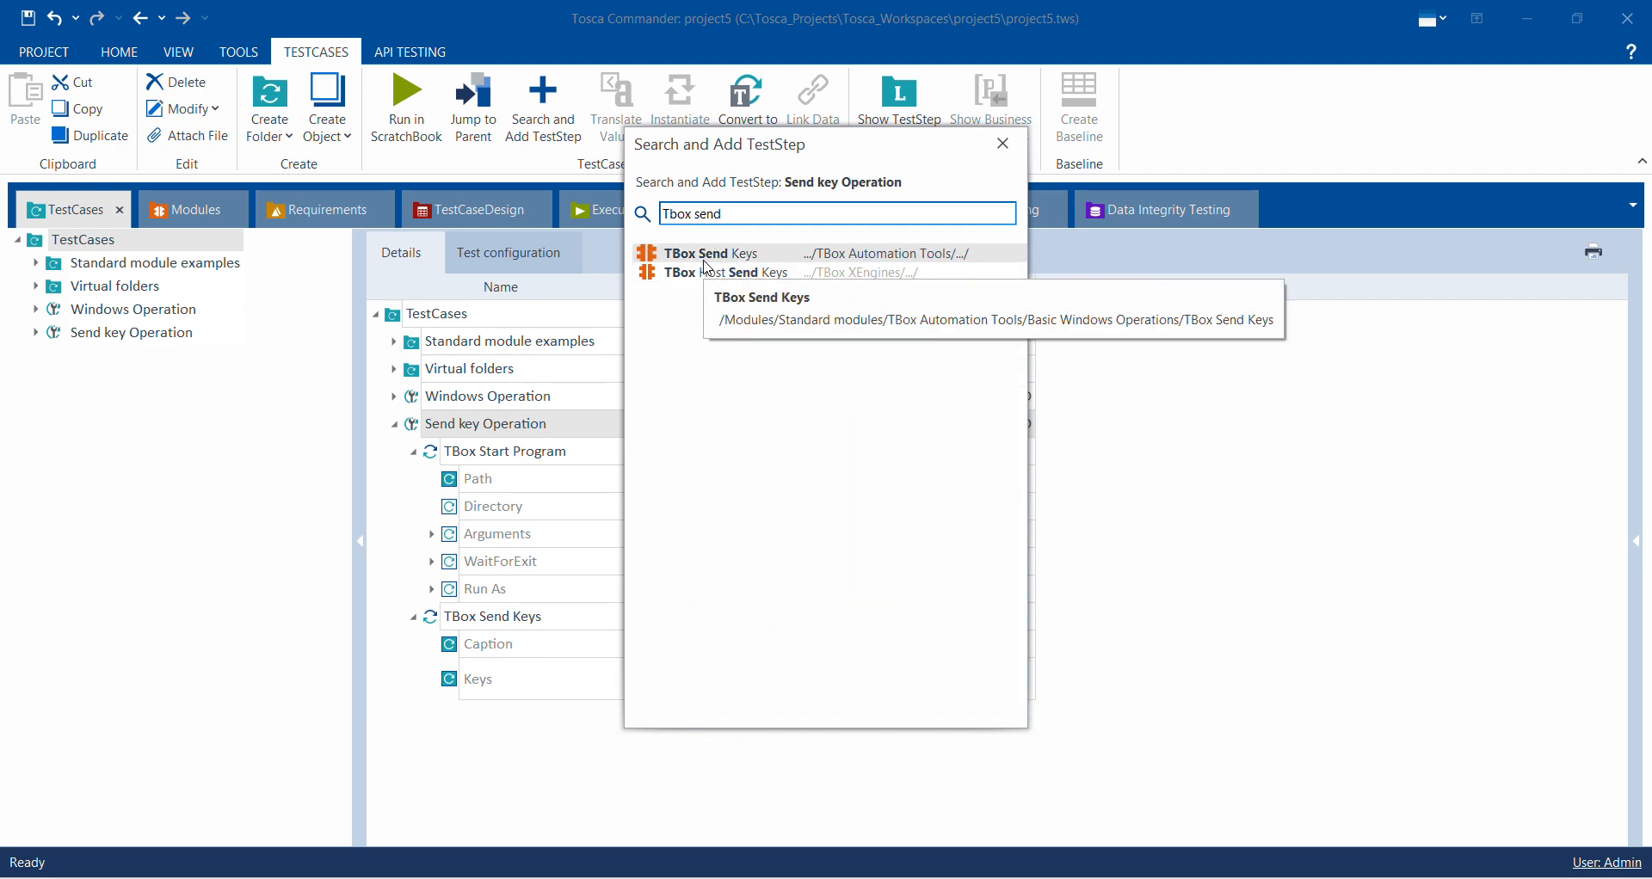
{"action": "left_click", "coordinate": [704, 254]}
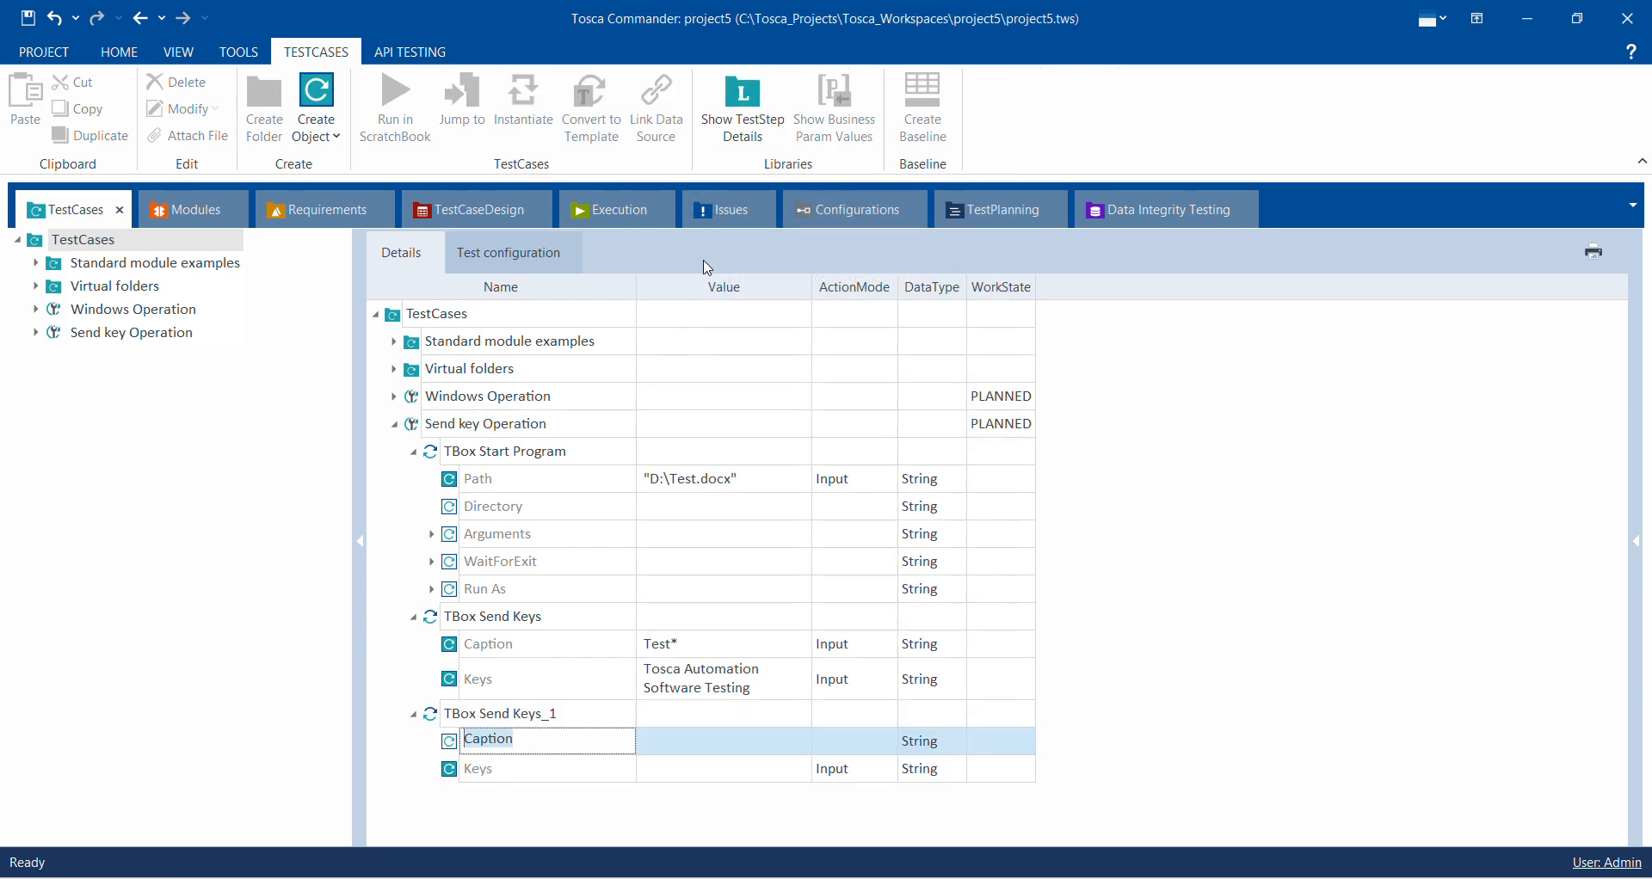
Step: Set the second TBox Send Keys step's Caption to Test* and its Keys value to ^(a)
{"action": "left_click", "coordinate": [670, 749]}
{"action": "left_click", "coordinate": [669, 749]}
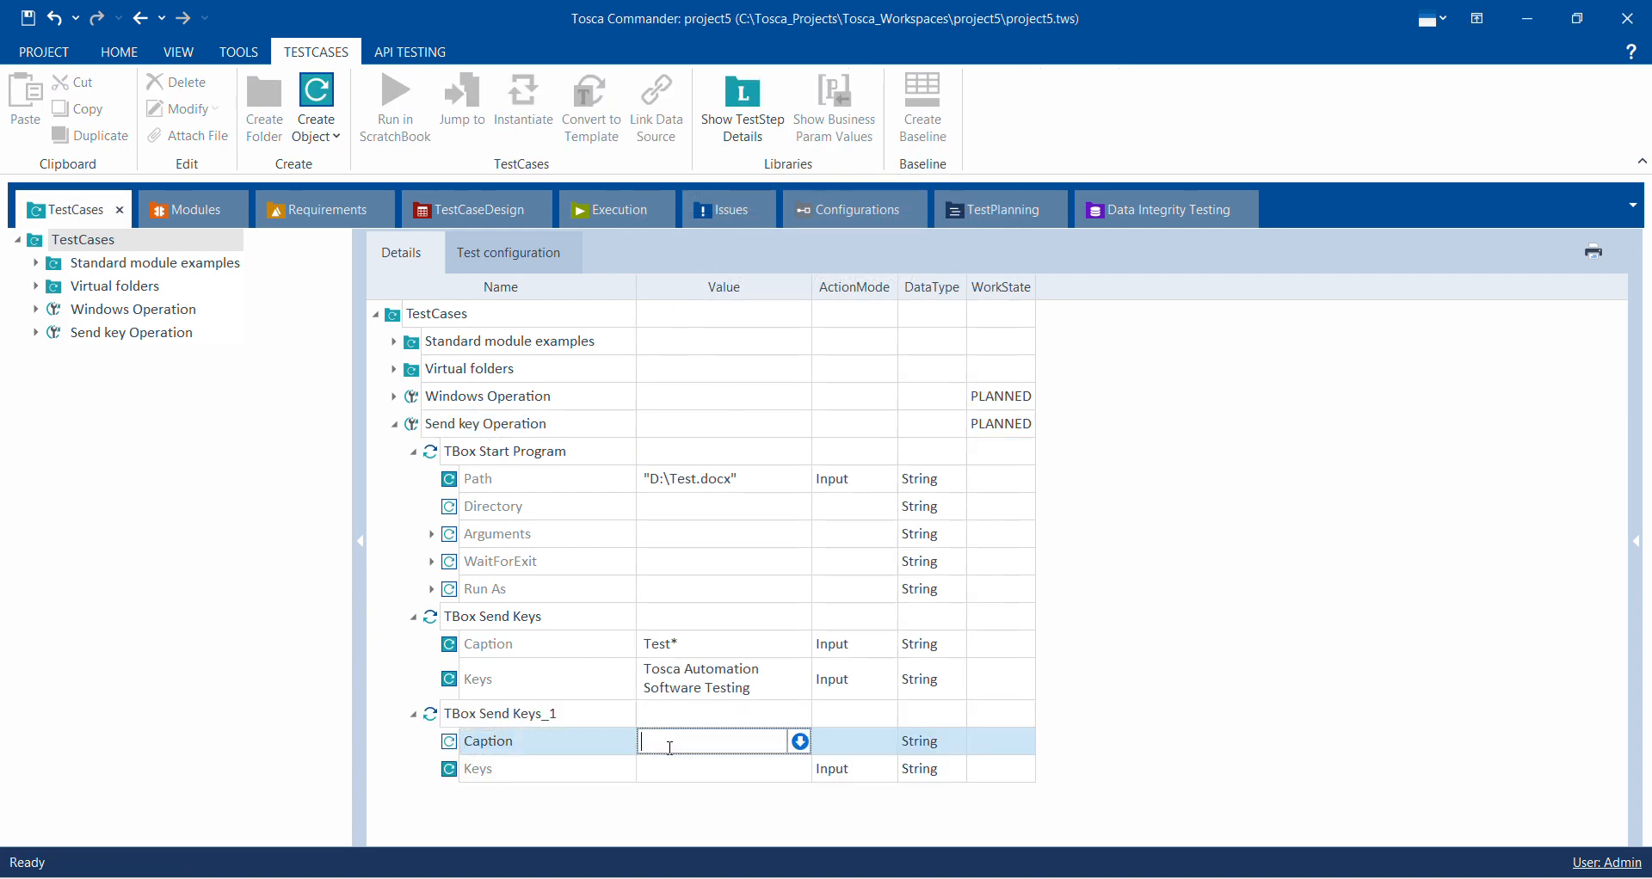
{"action": "type", "text": "Test*"}
{"action": "left_click", "coordinate": [680, 780]}
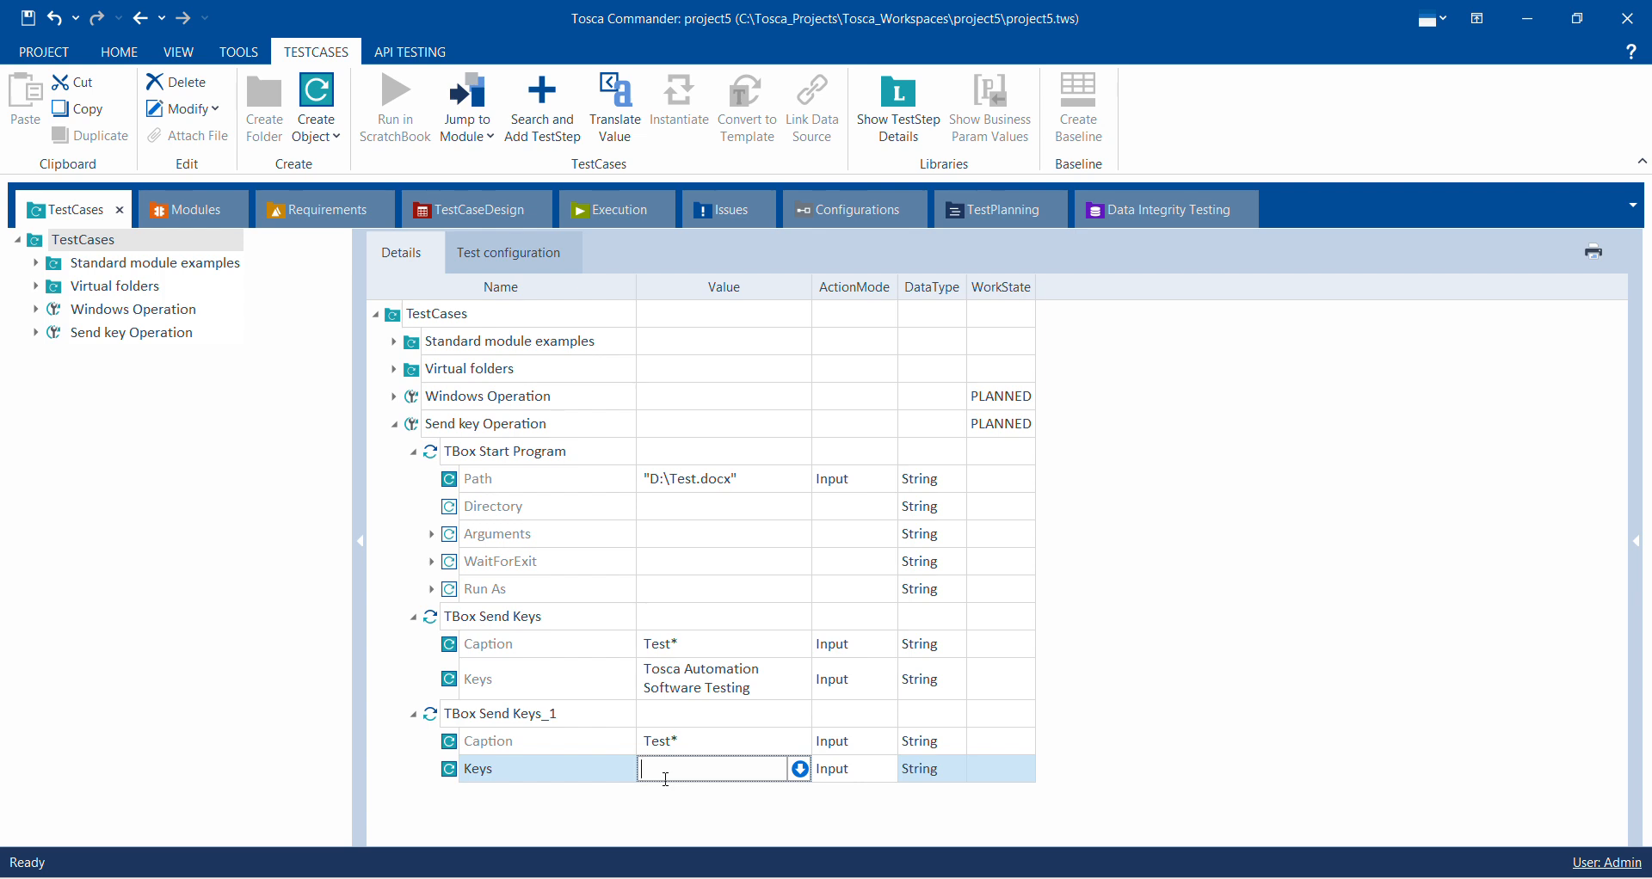
{"action": "left_click", "coordinate": [709, 33]}
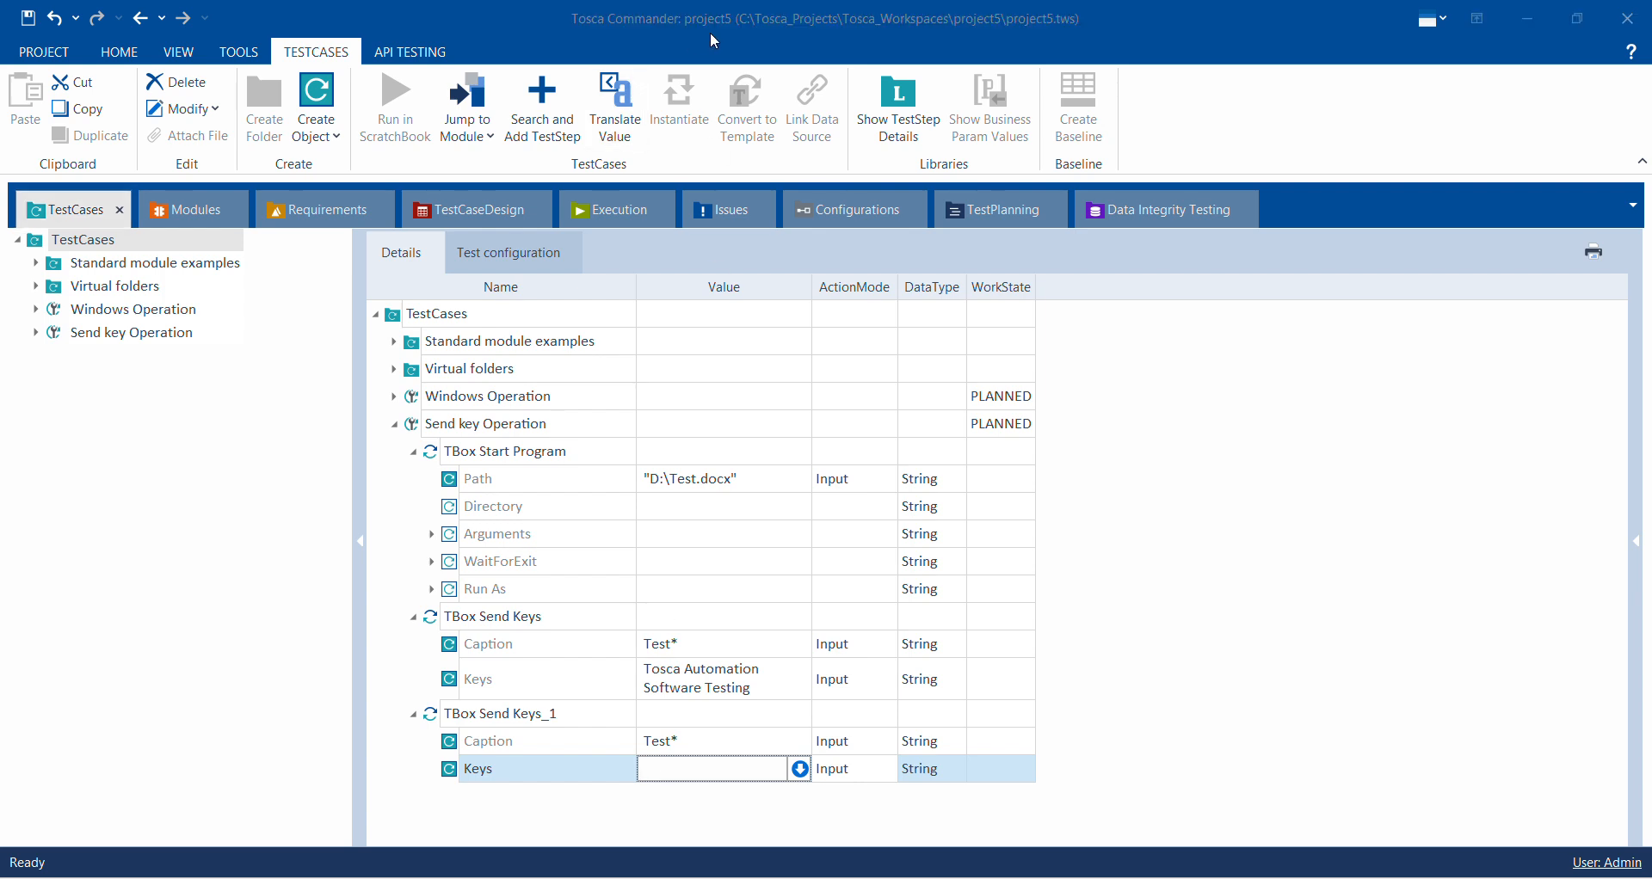
{"action": "left_click", "coordinate": [675, 768]}
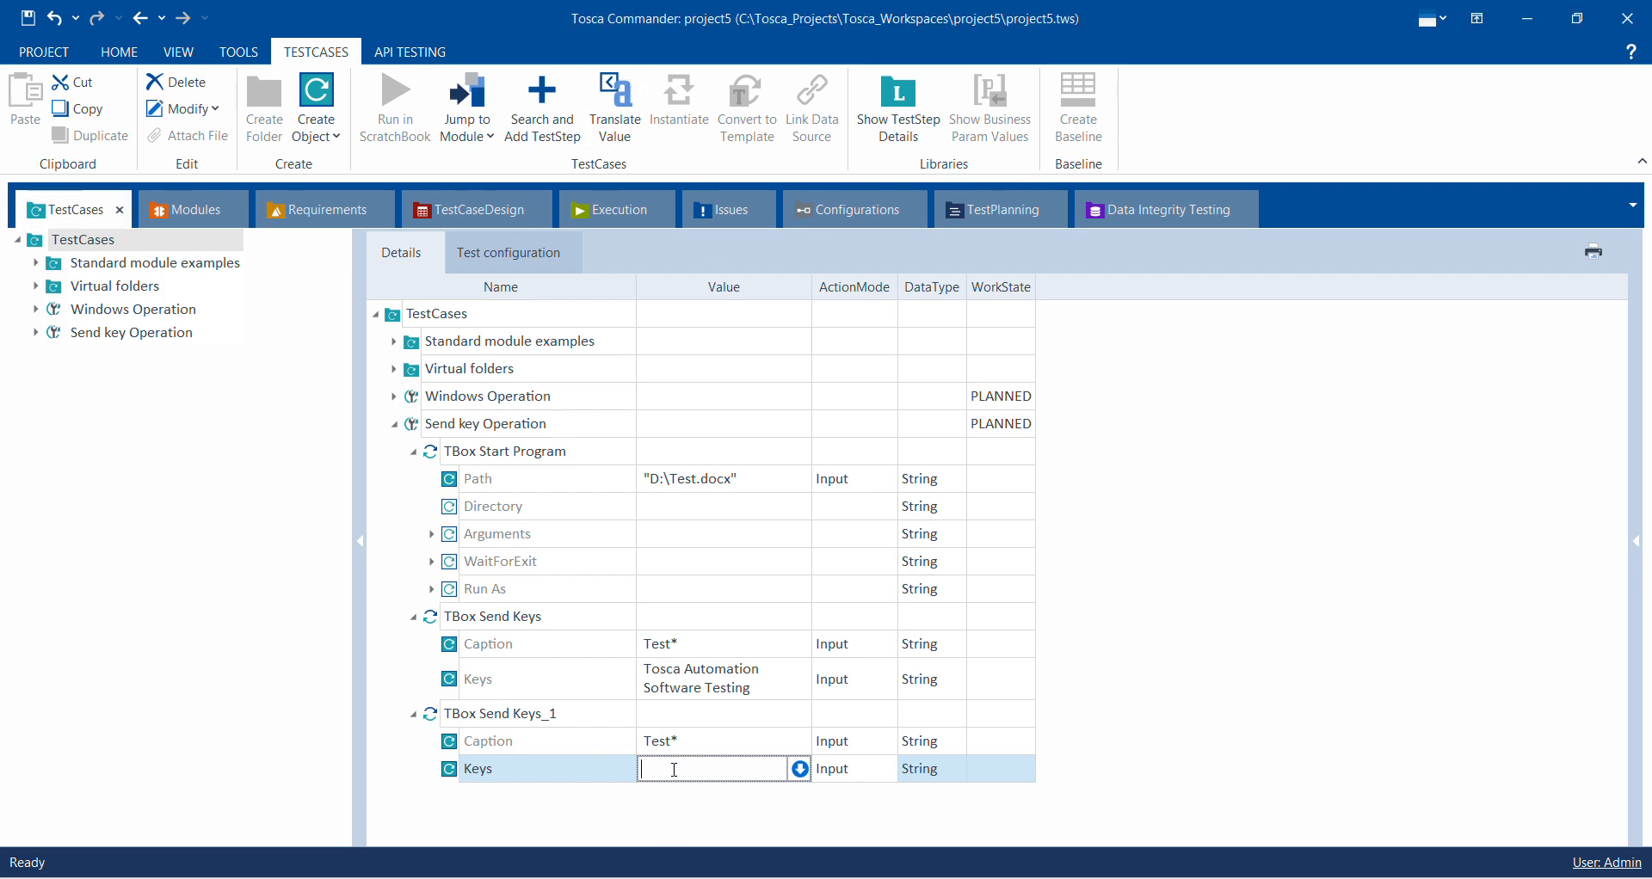
{"action": "type", "text": "^(a"}
{"action": "type", "text": ")"}
Step: Close the open Test document in Word without saving and run the Send key Operation test case in ScratchBook
{"action": "left_click", "coordinate": [544, 449]}
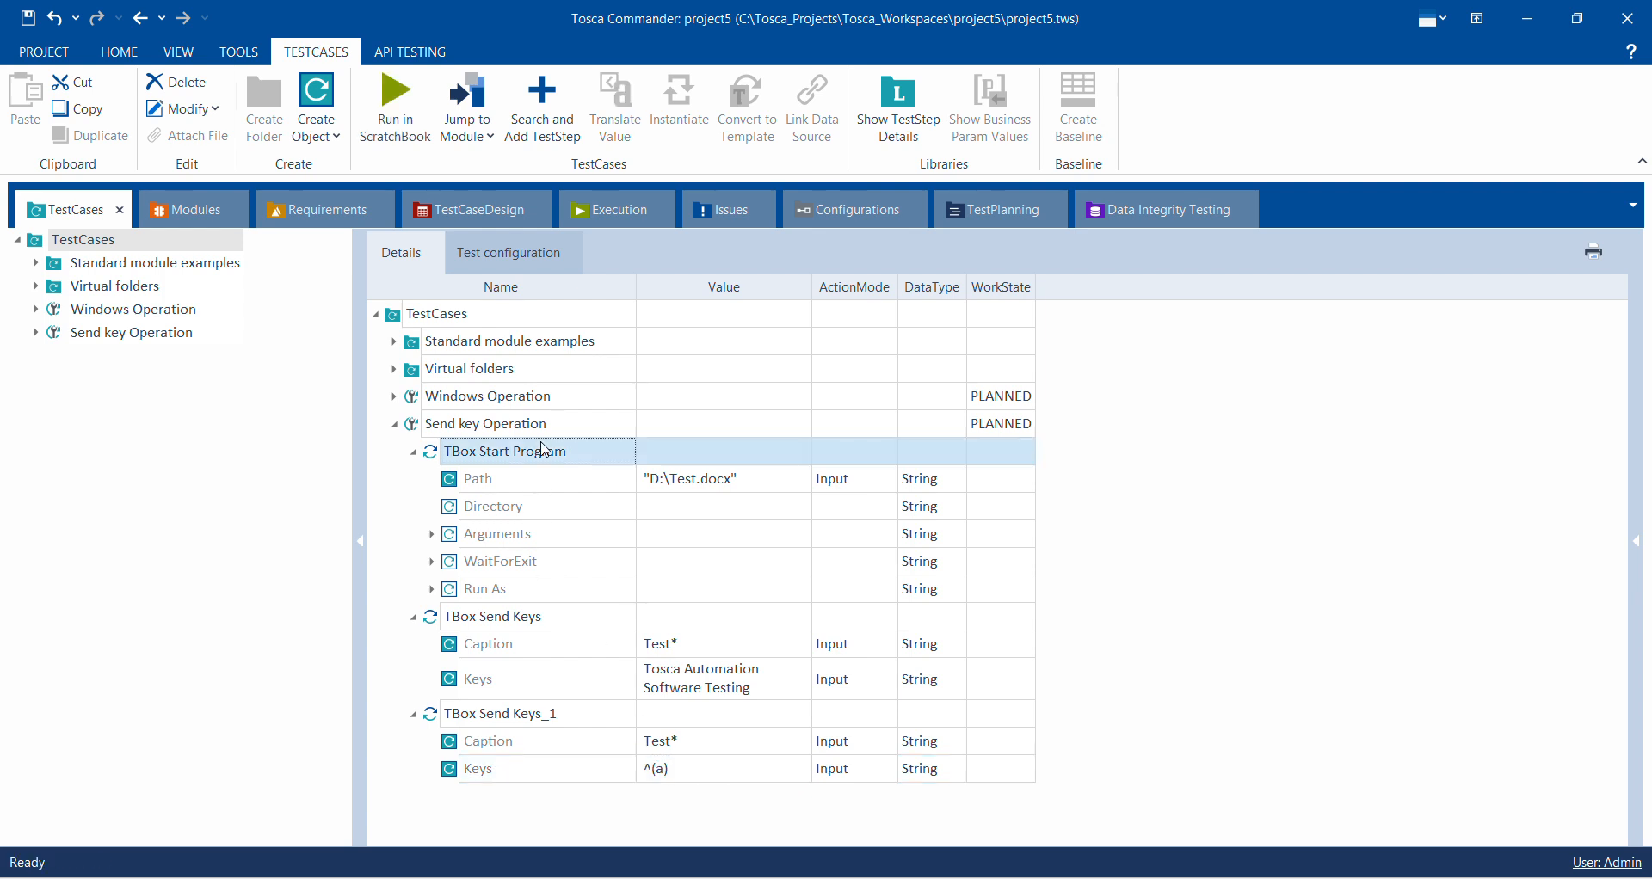
{"action": "left_click", "coordinate": [539, 425]}
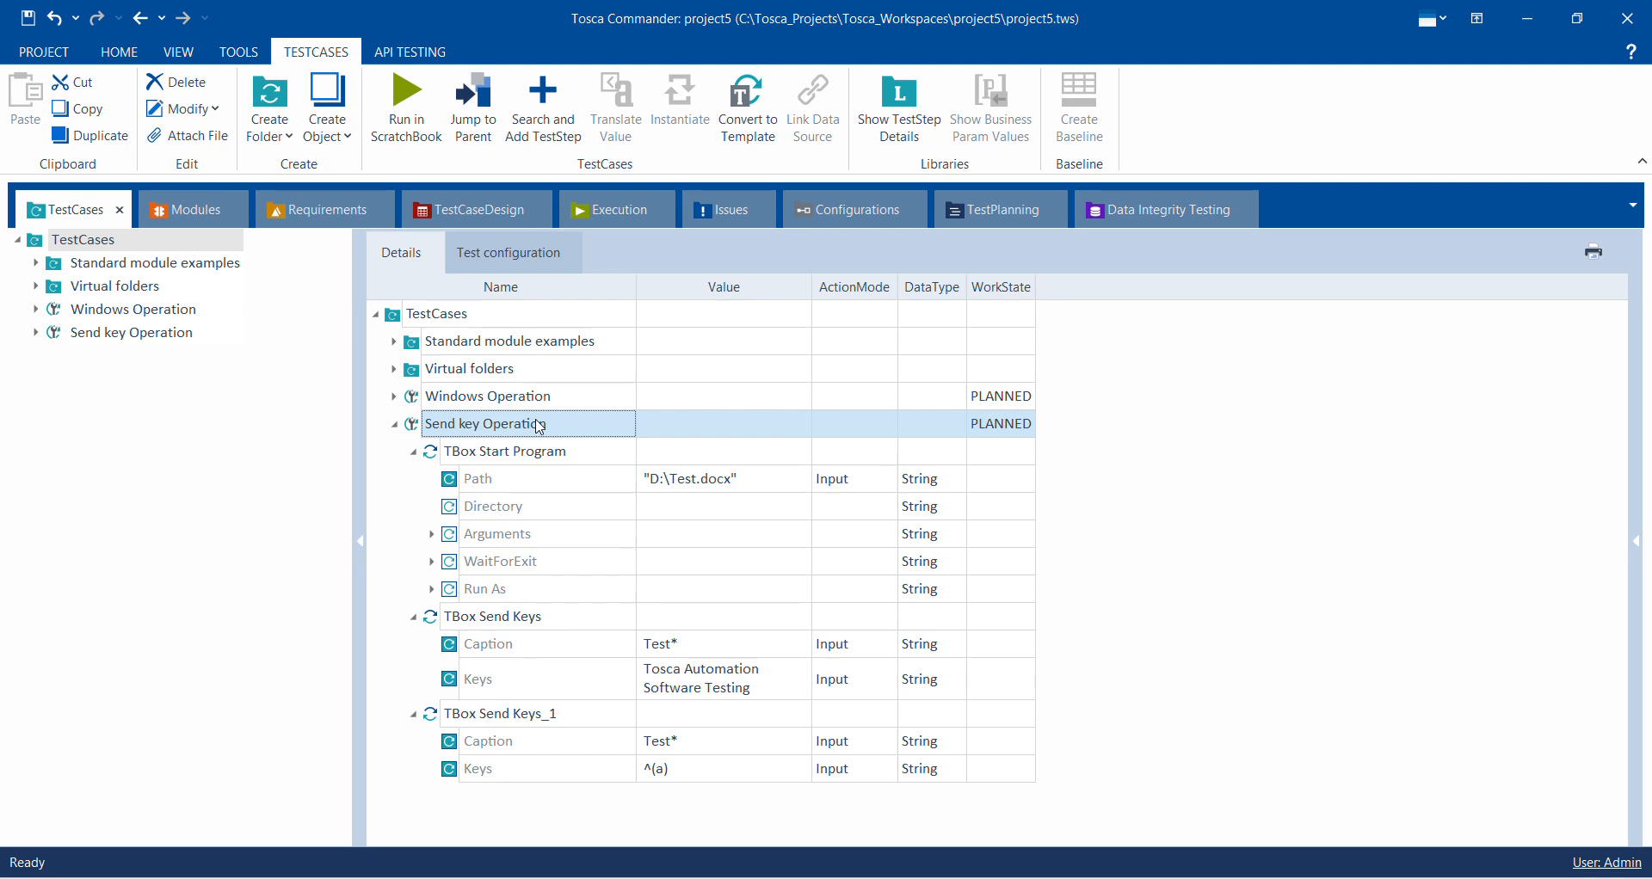
{"action": "left_click", "coordinate": [539, 424]}
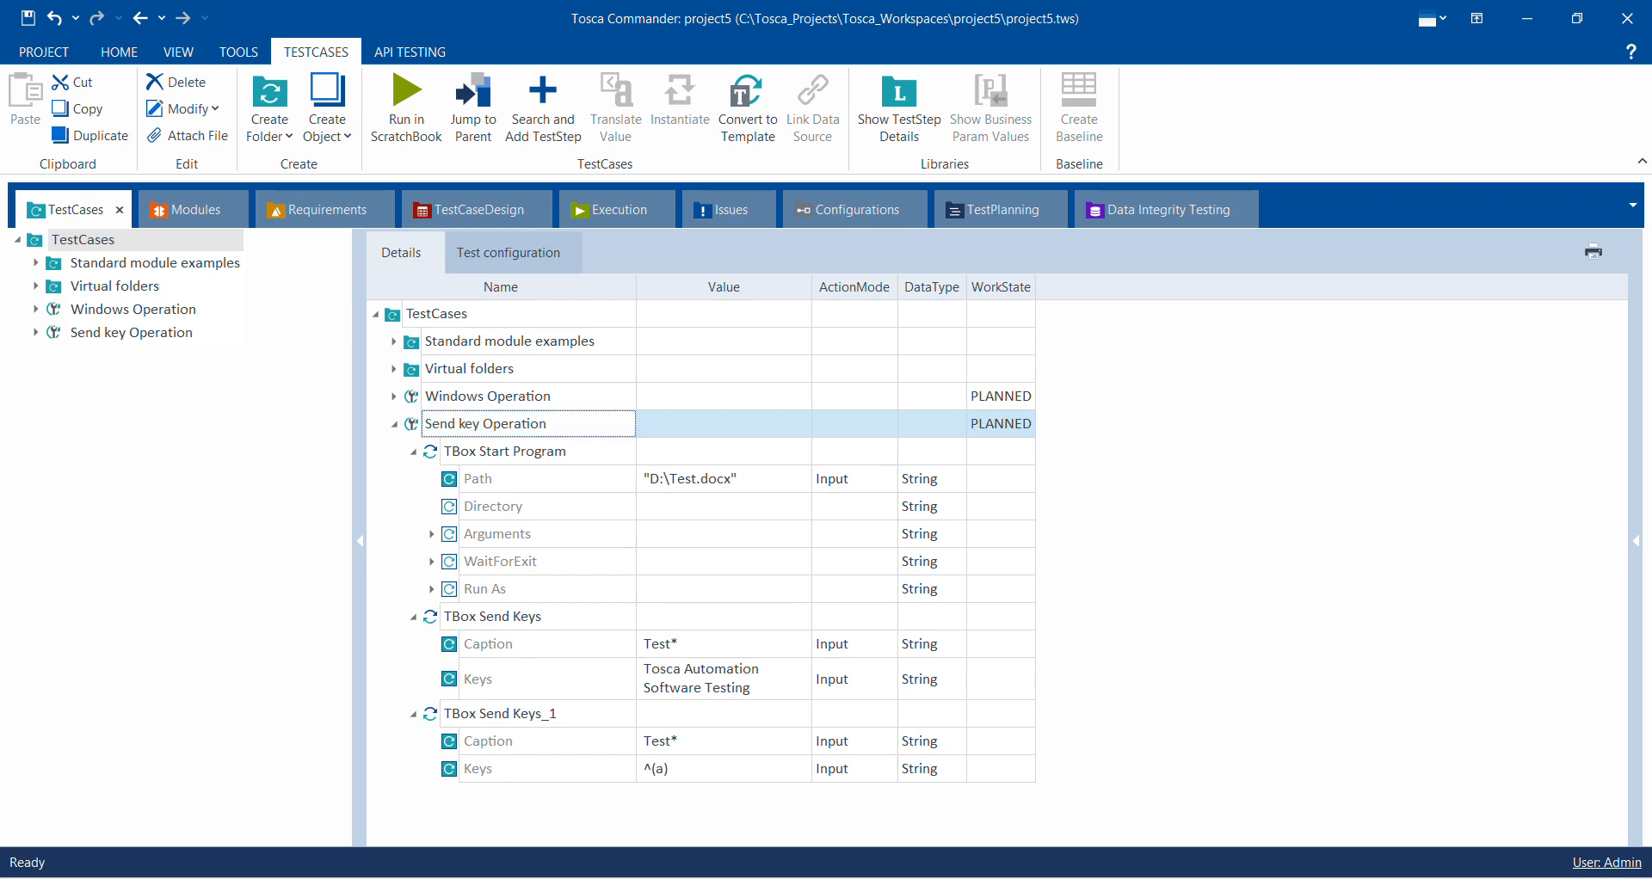
{"action": "left_click", "coordinate": [1184, 878]}
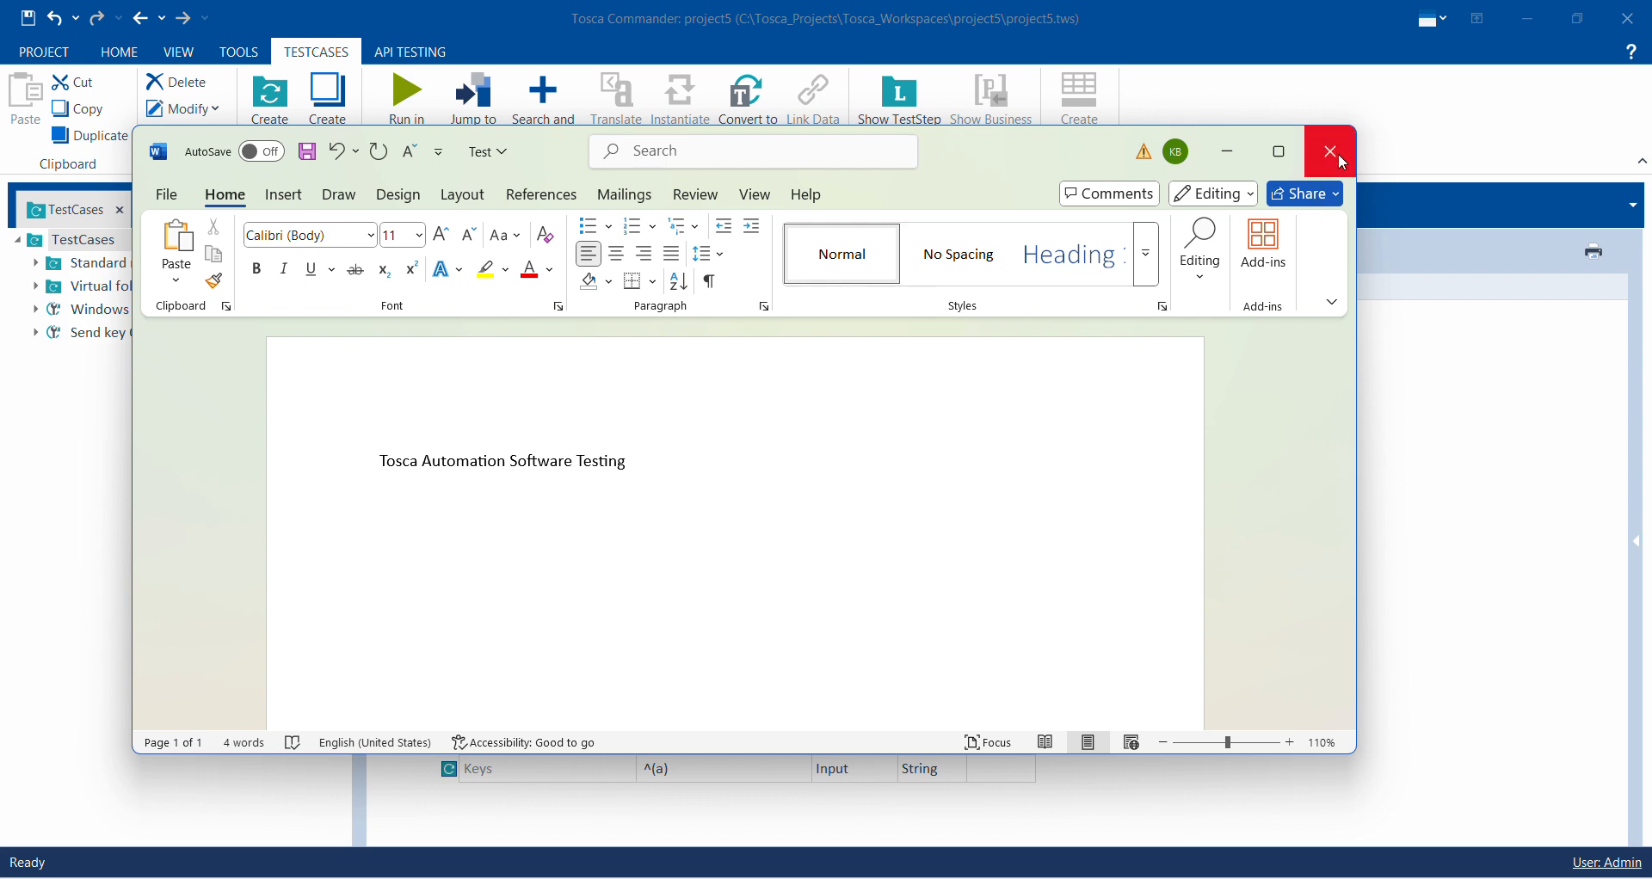
{"action": "left_click", "coordinate": [1339, 151]}
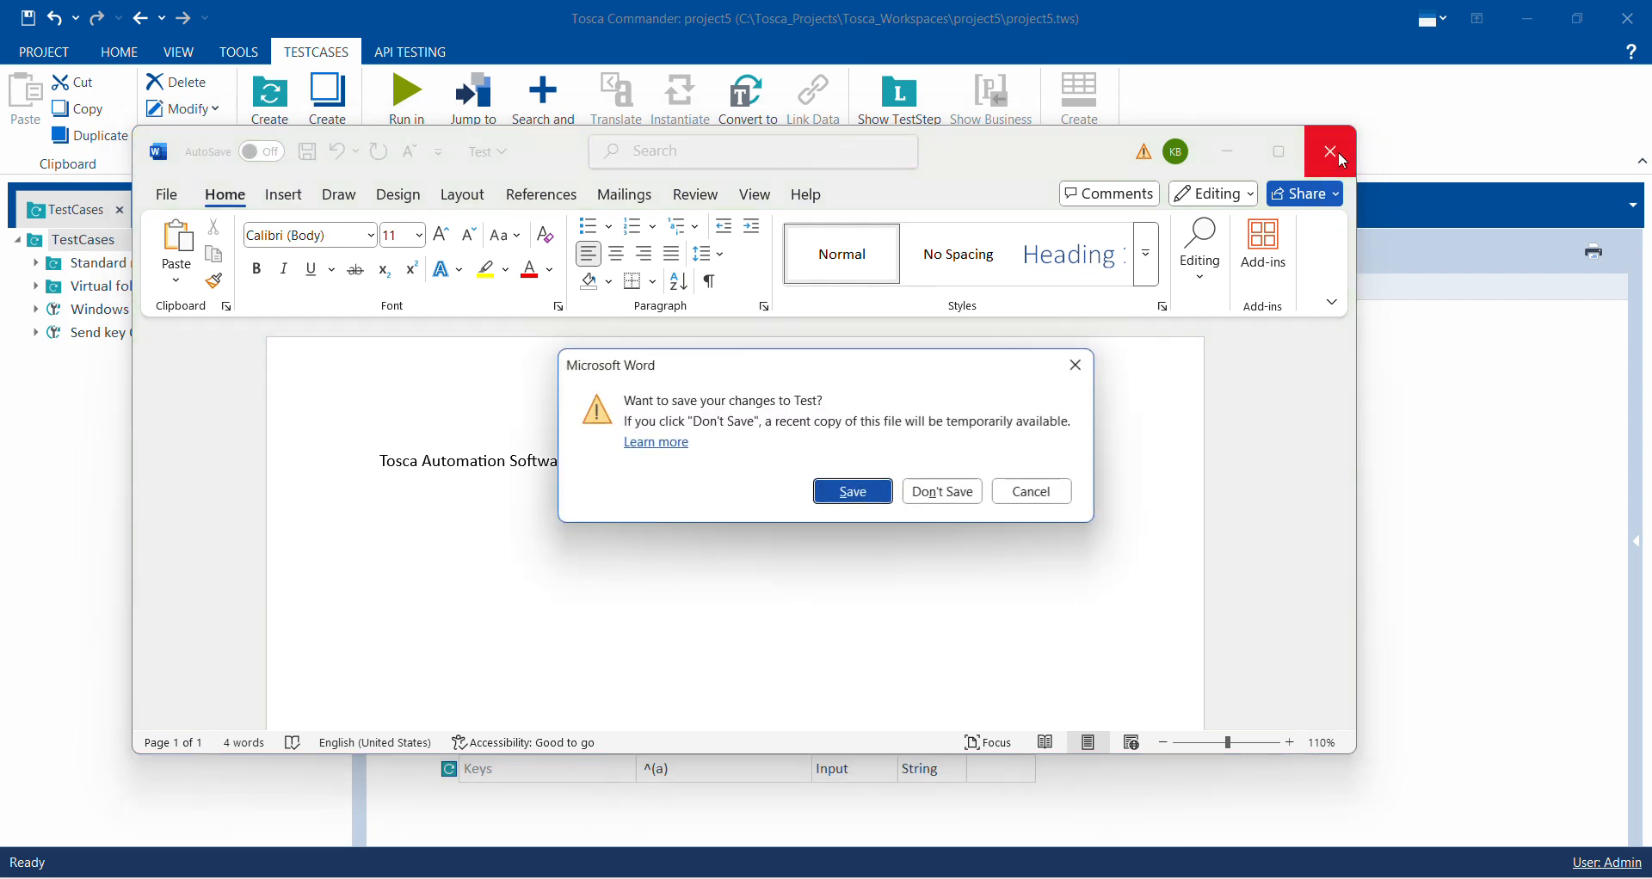
{"action": "left_click", "coordinate": [940, 489]}
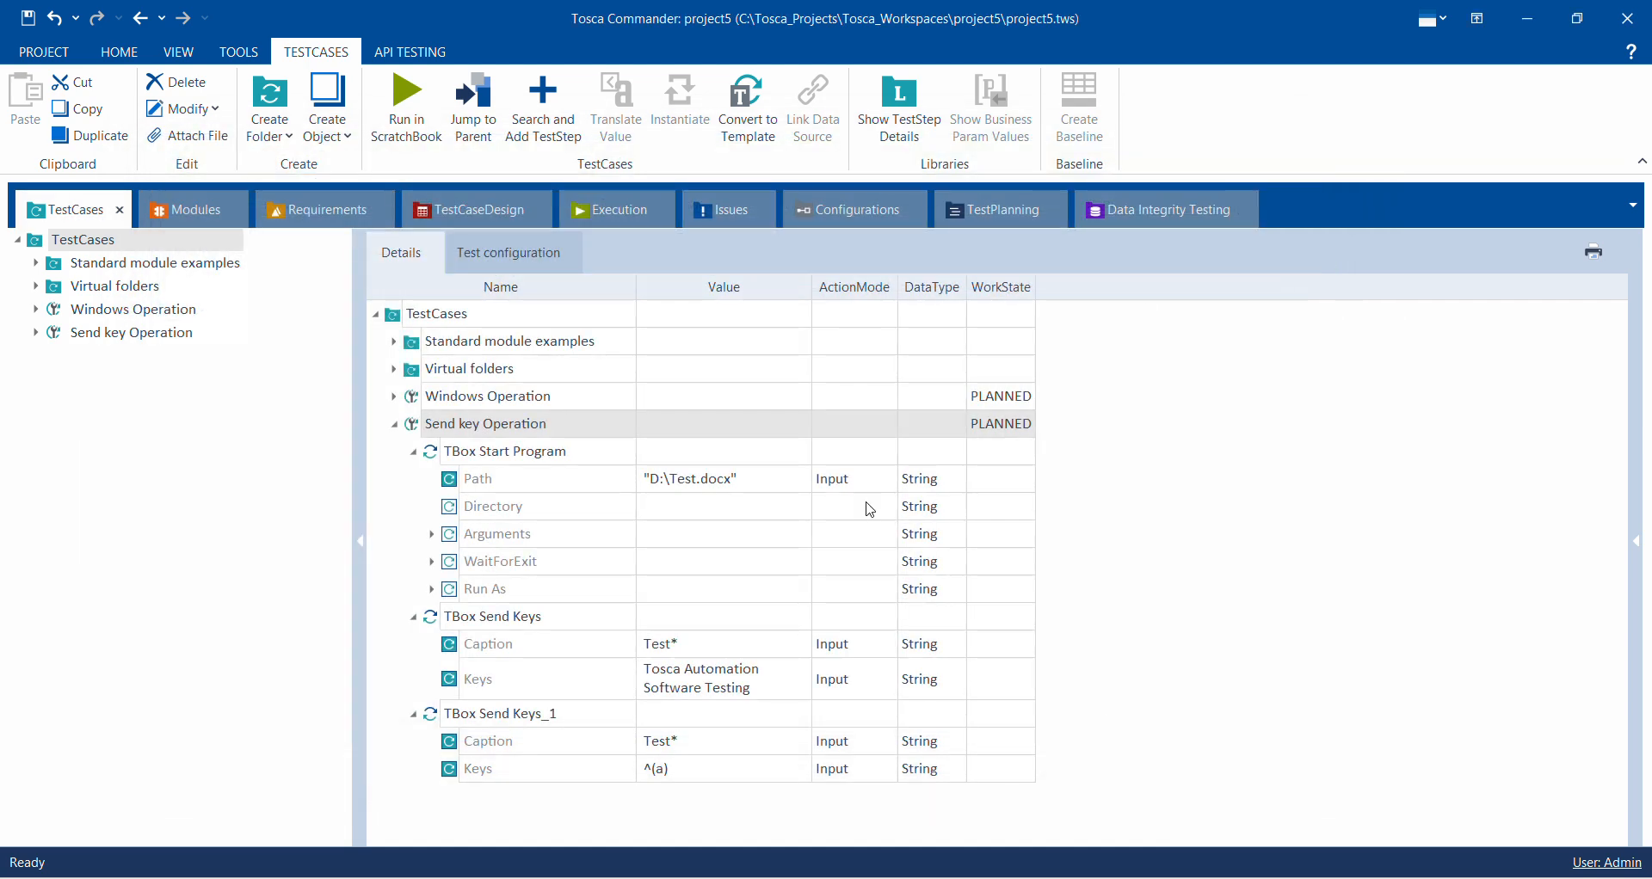
{"action": "right_click", "coordinate": [557, 432]}
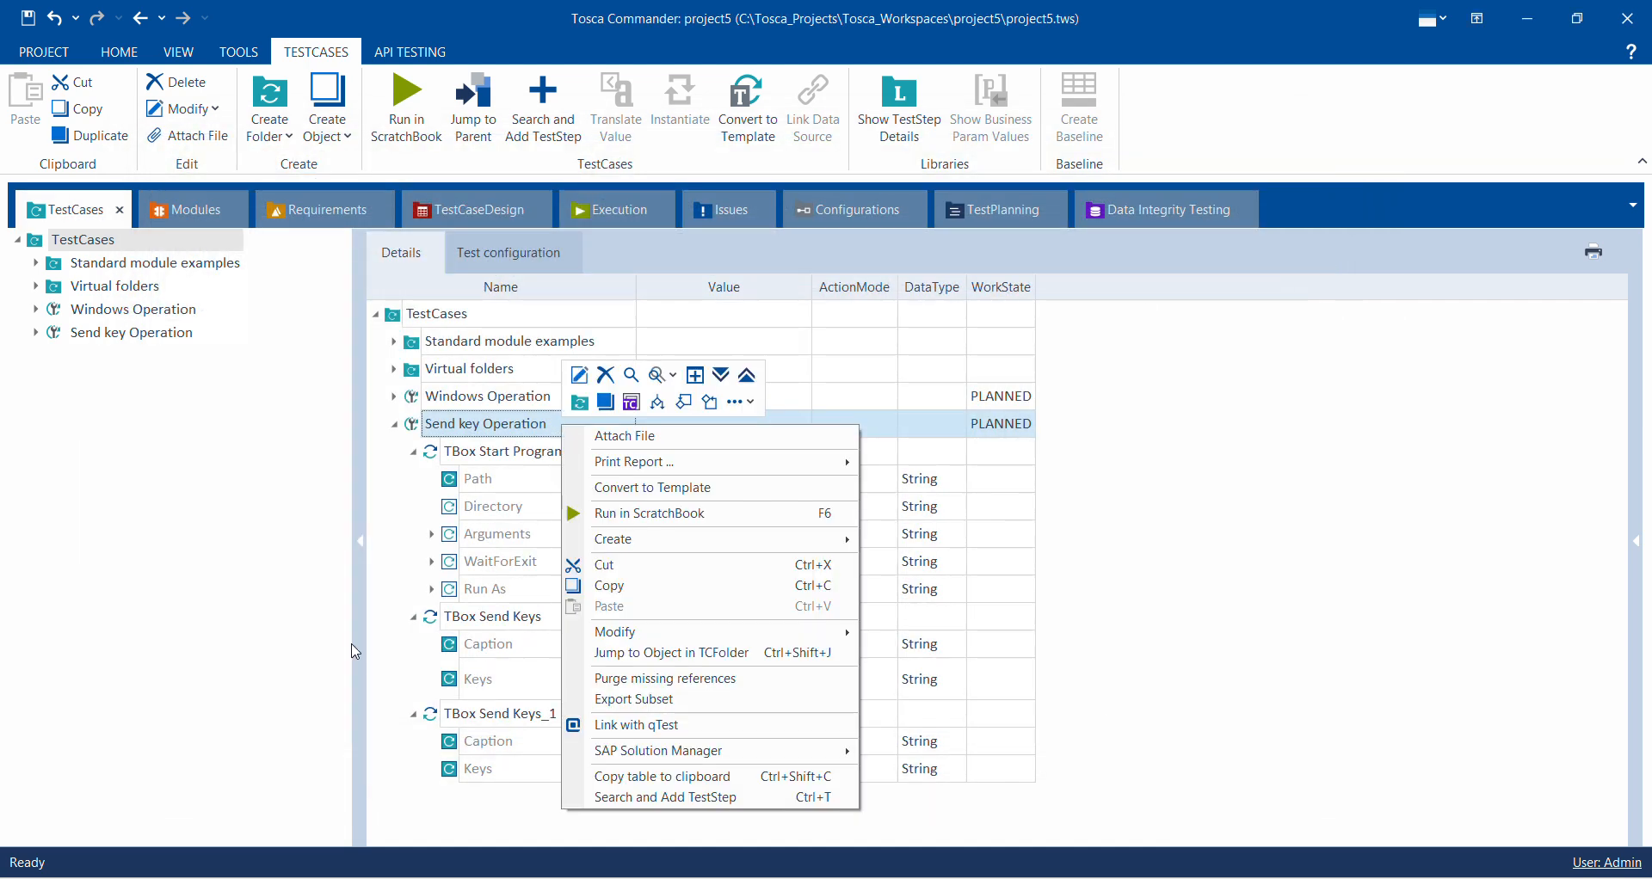
{"action": "left_click", "coordinate": [675, 509]}
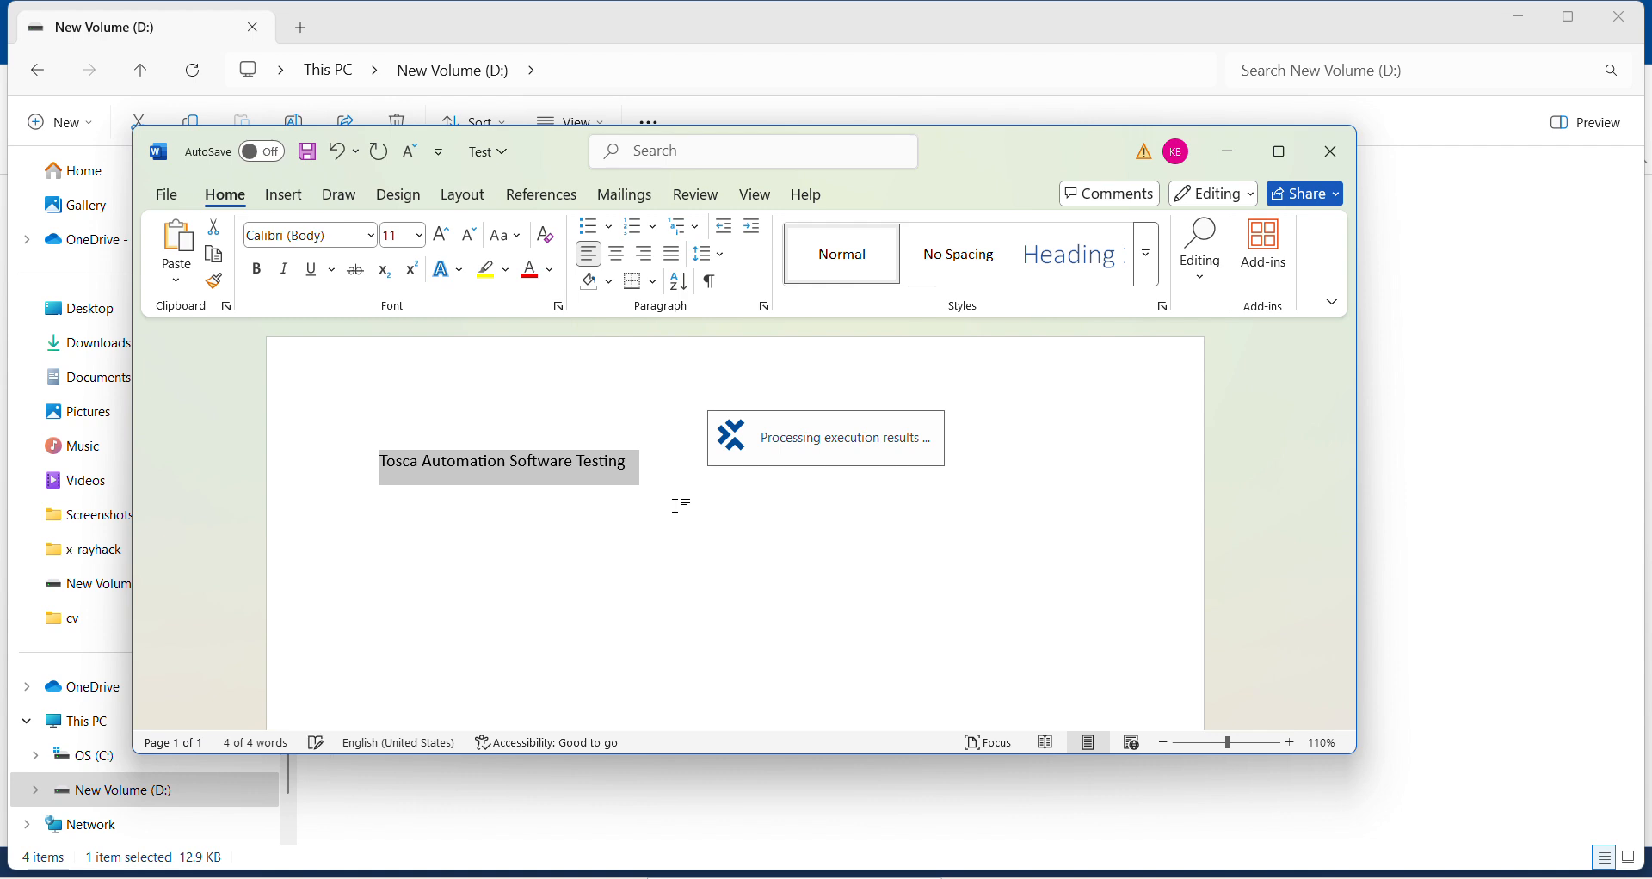
Step: Close the Test document in Word without saving, then review and close the ScratchBook run results
{"action": "left_click", "coordinate": [1230, 164]}
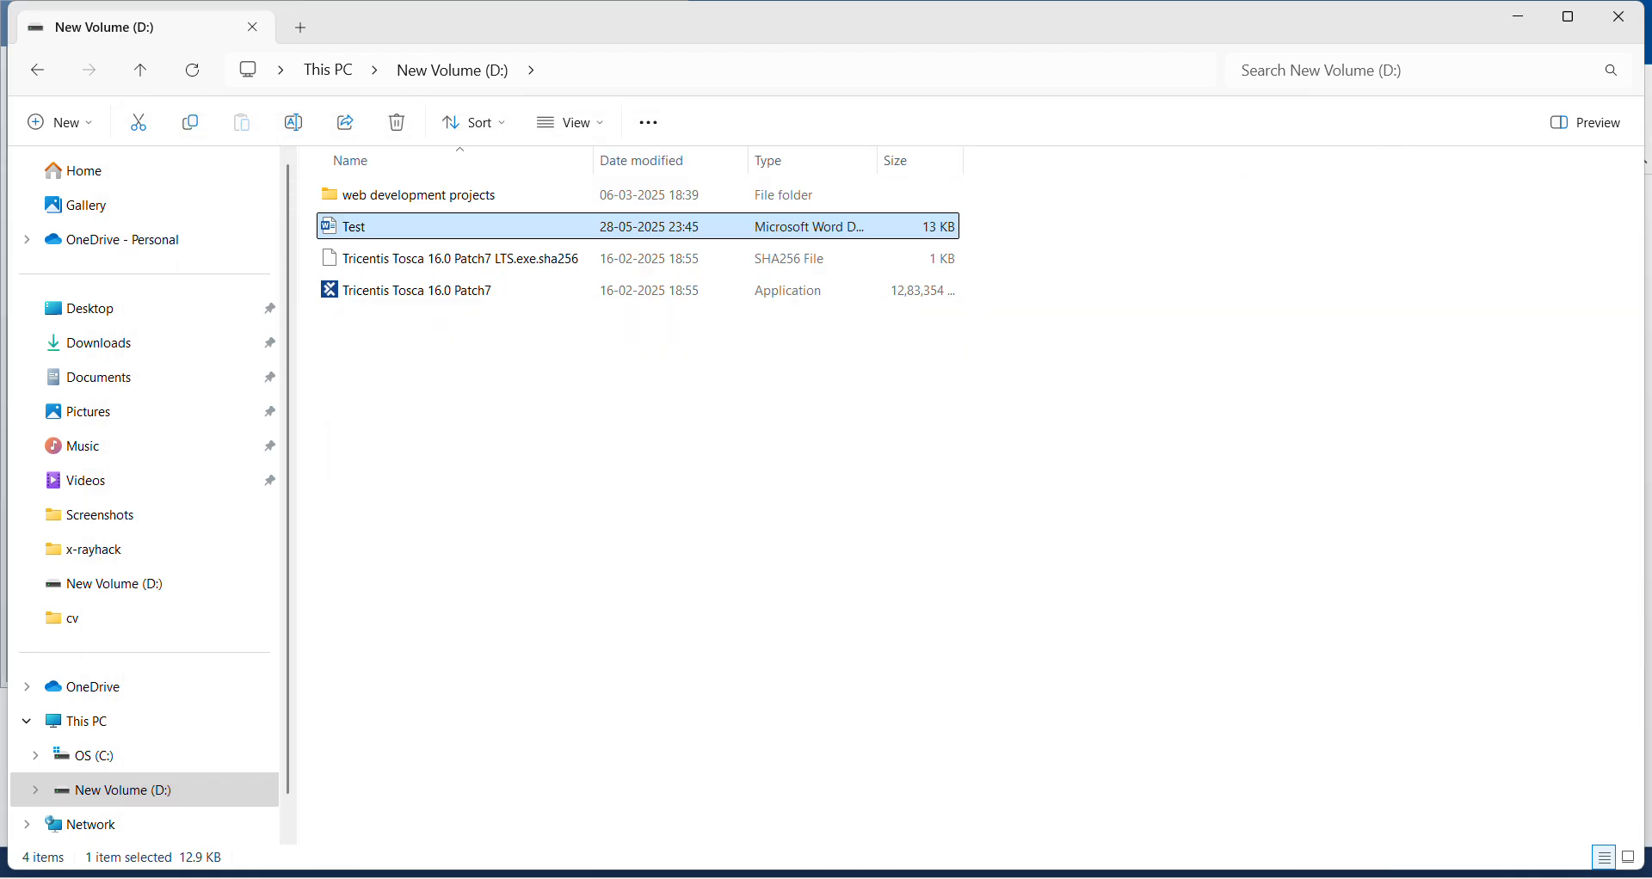
{"action": "left_click", "coordinate": [1183, 877]}
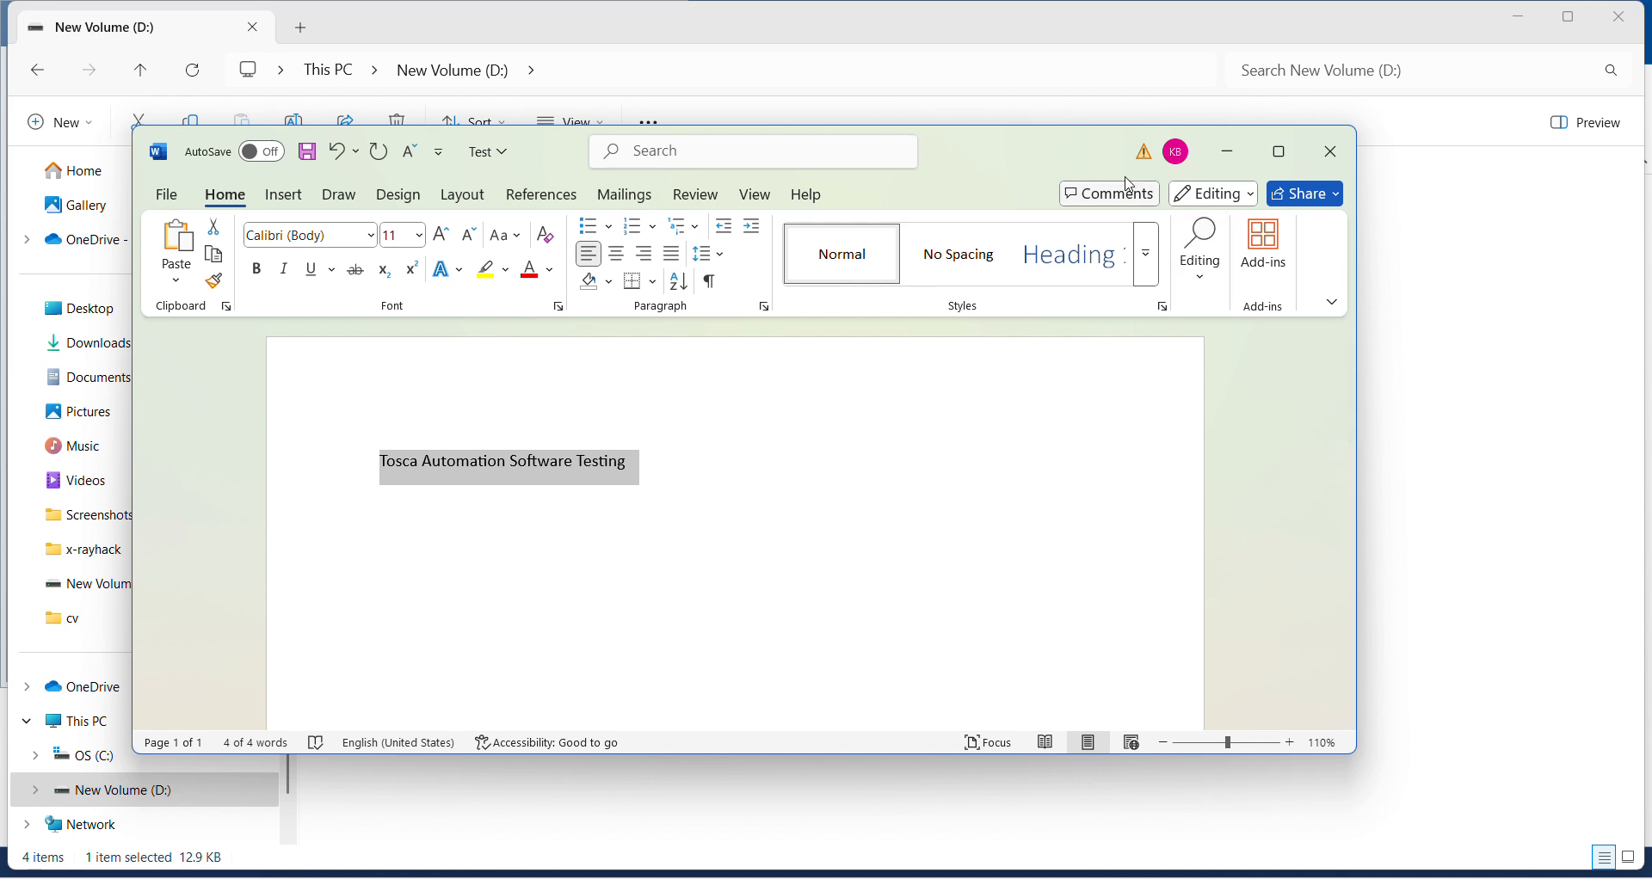
{"action": "left_click", "coordinate": [1357, 166]}
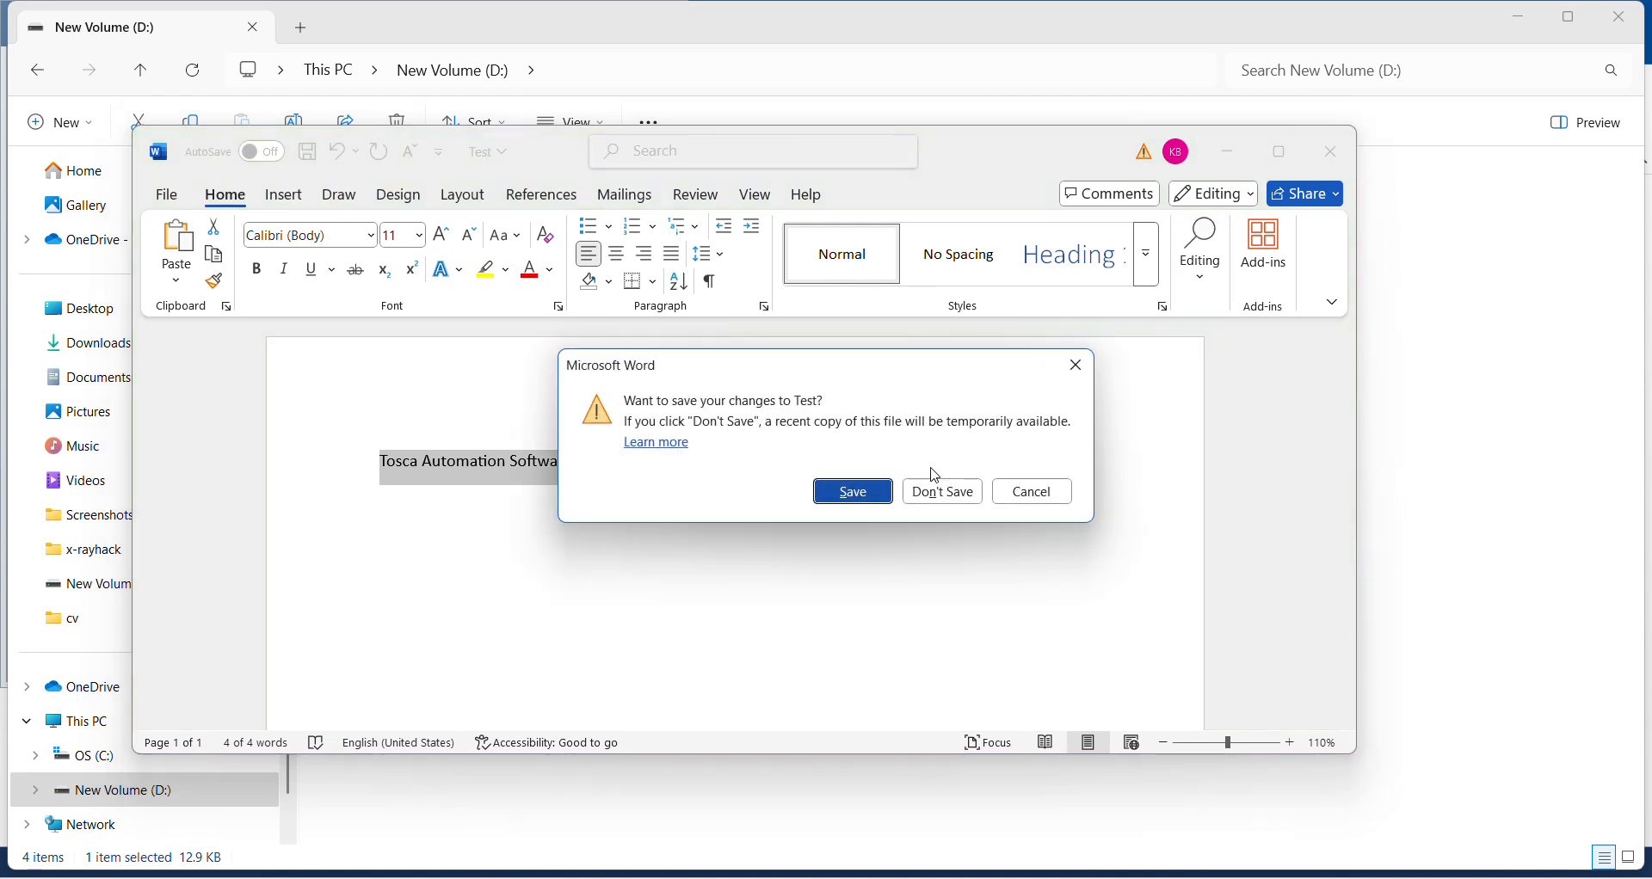
{"action": "left_click", "coordinate": [961, 501]}
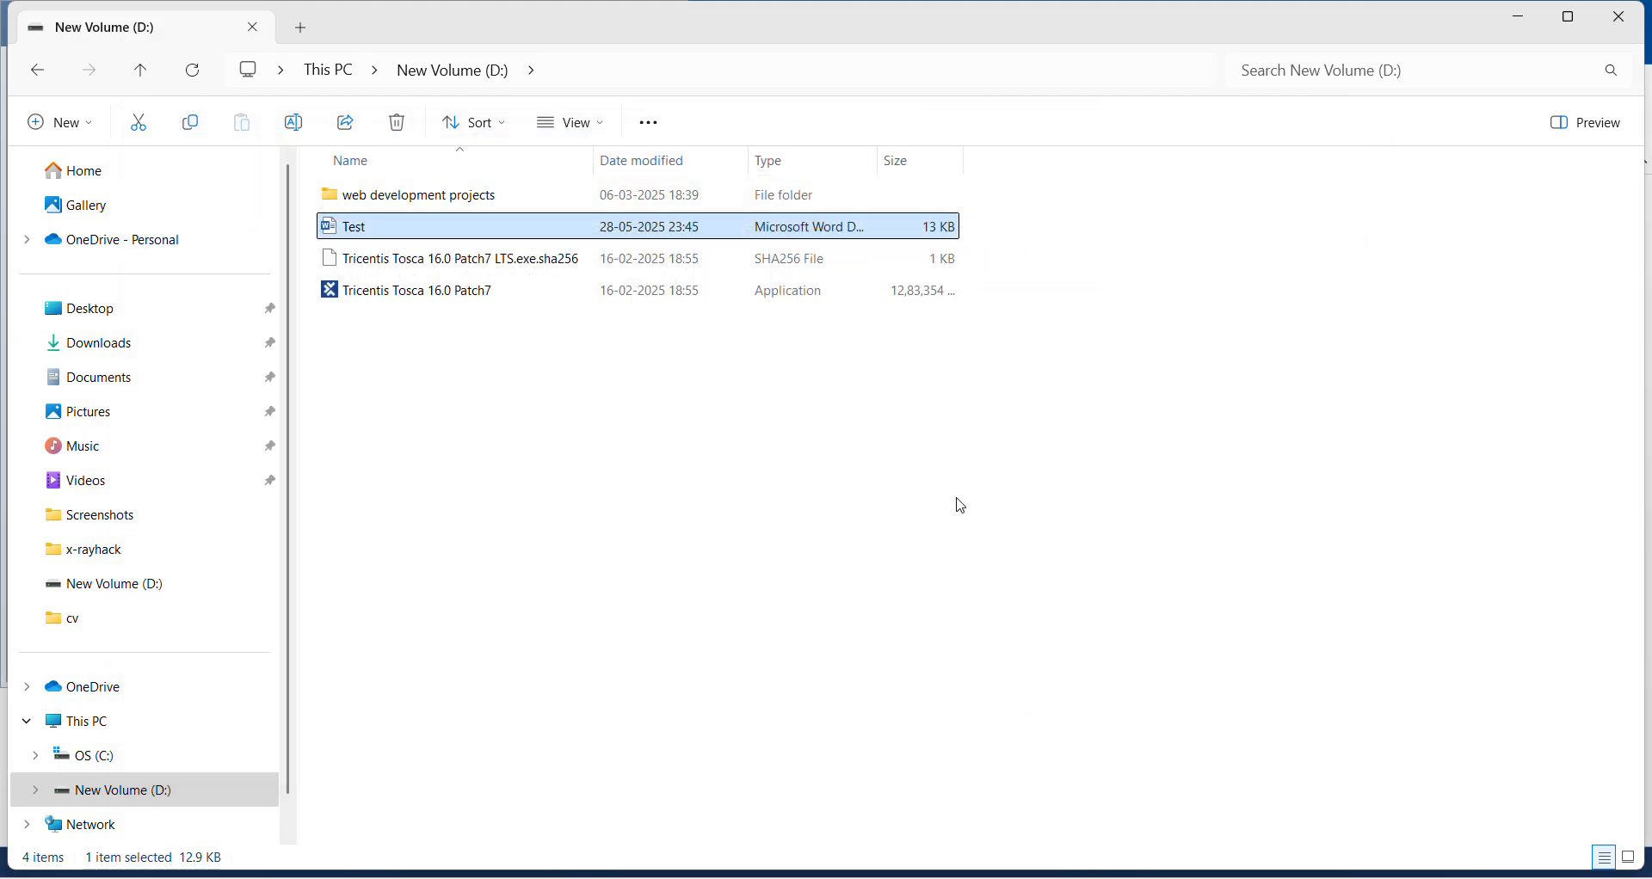
{"action": "left_click", "coordinate": [1154, 873]}
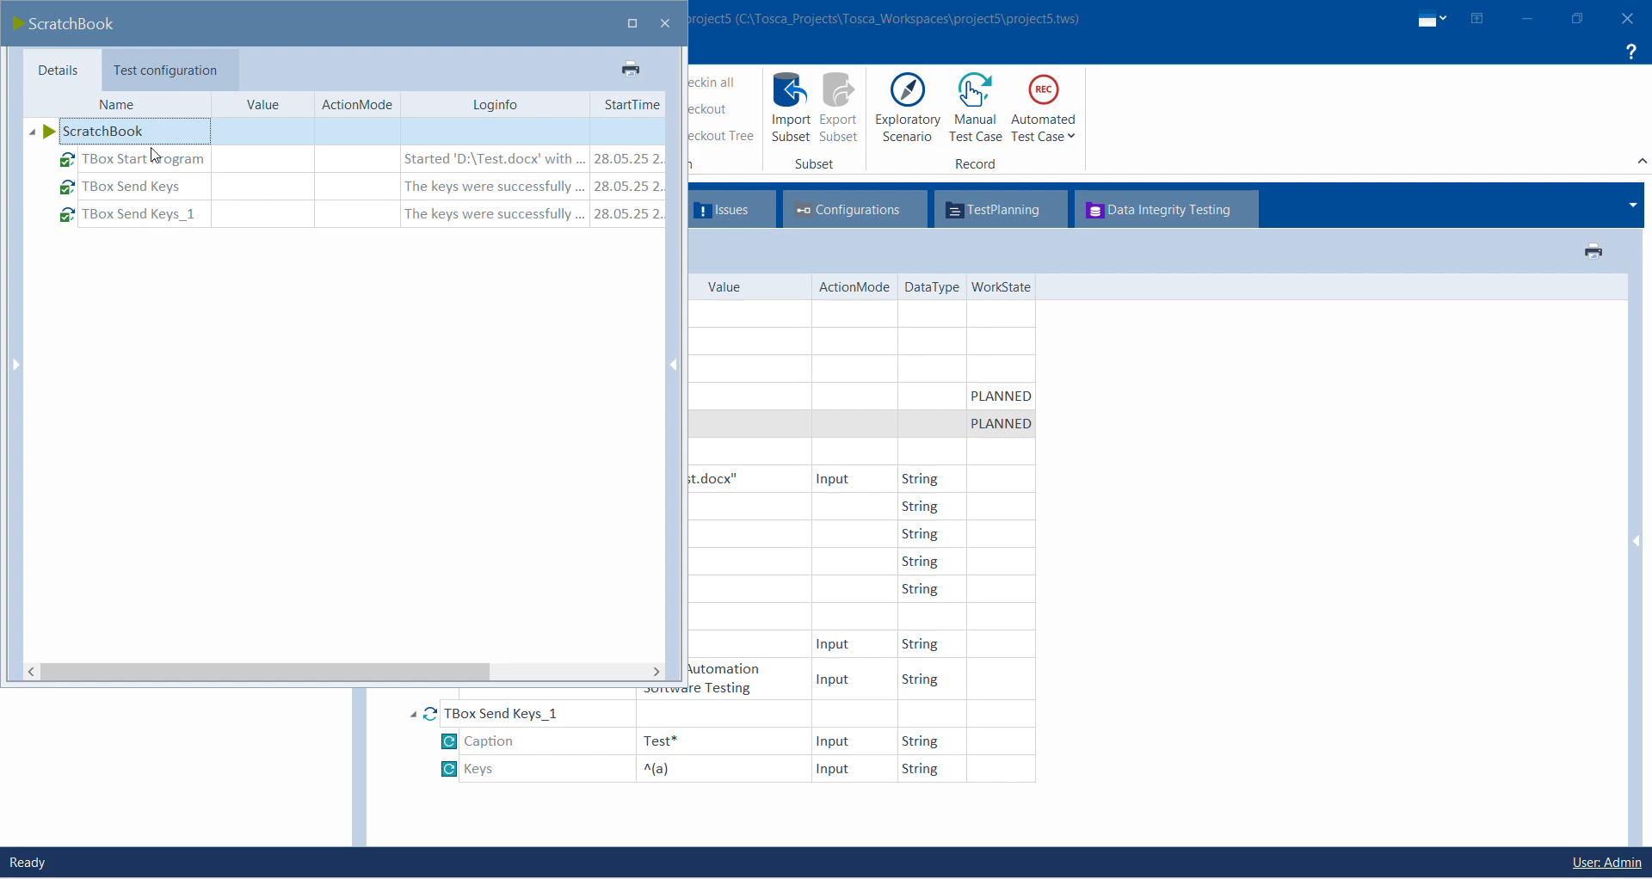
{"action": "left_click", "coordinate": [665, 23]}
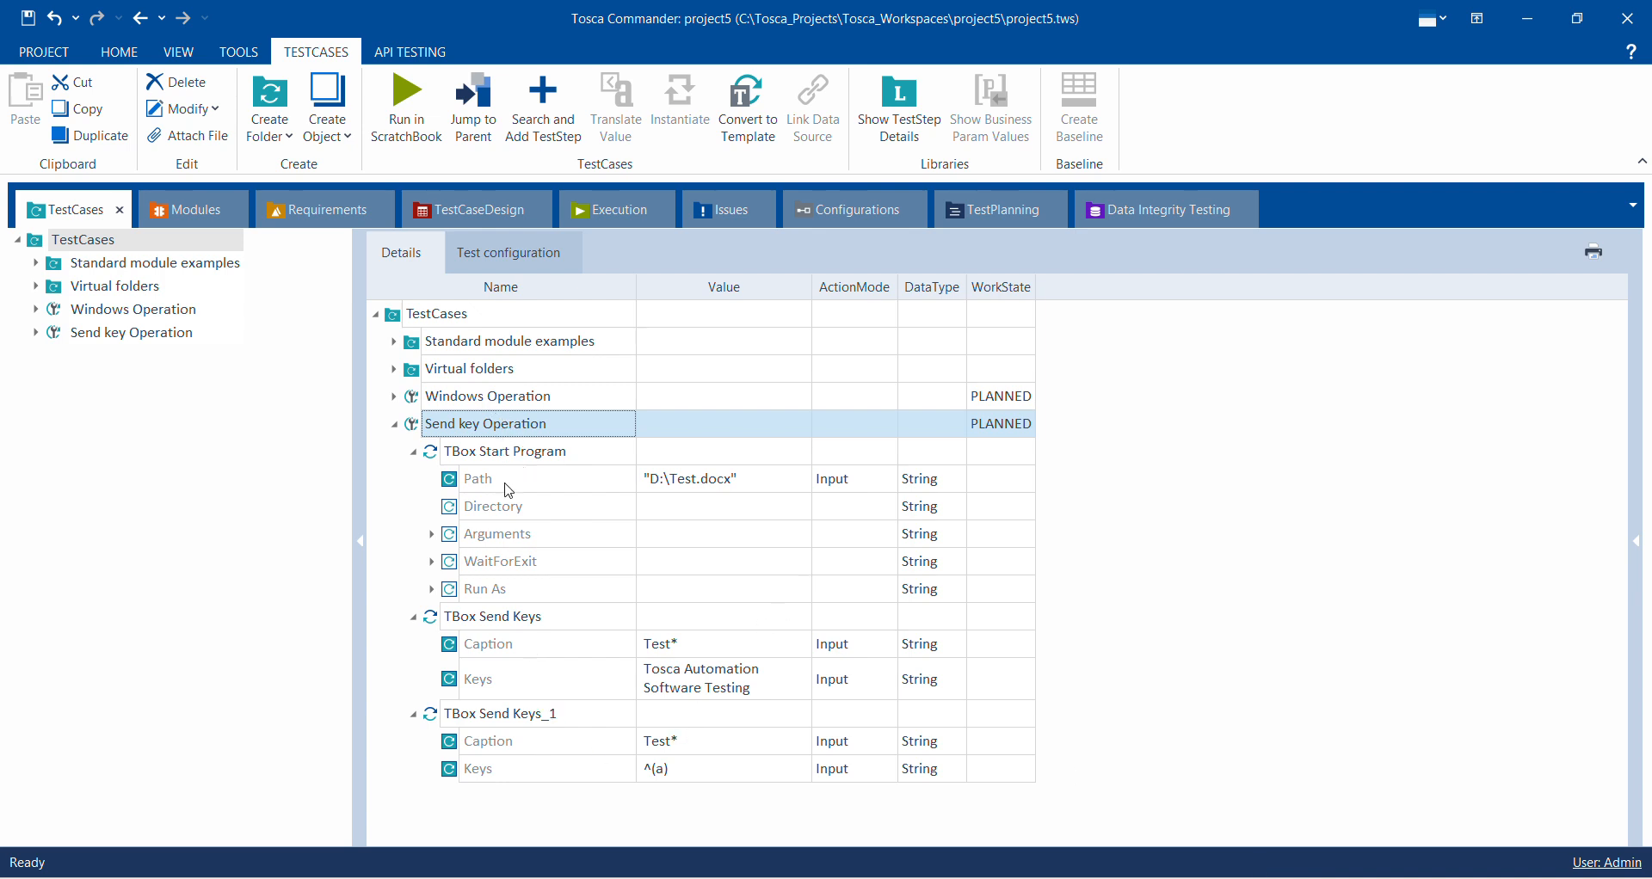
Step: Add a third TBox Send Keys step to the Send key Operation test case
{"action": "left_click", "coordinate": [514, 622]}
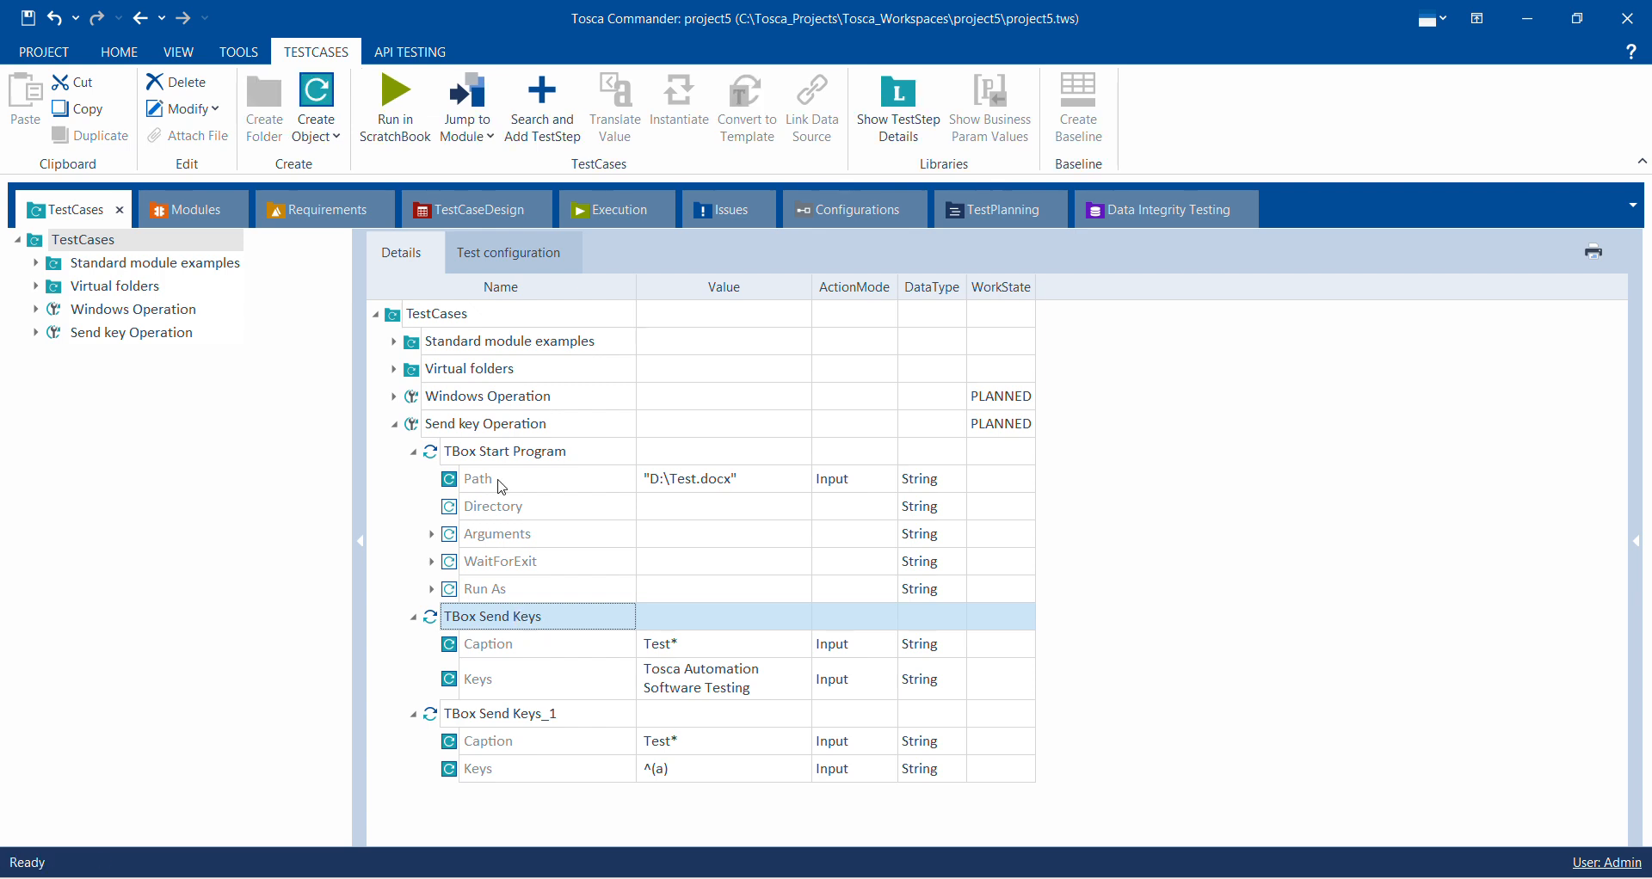
{"action": "left_click", "coordinate": [512, 420]}
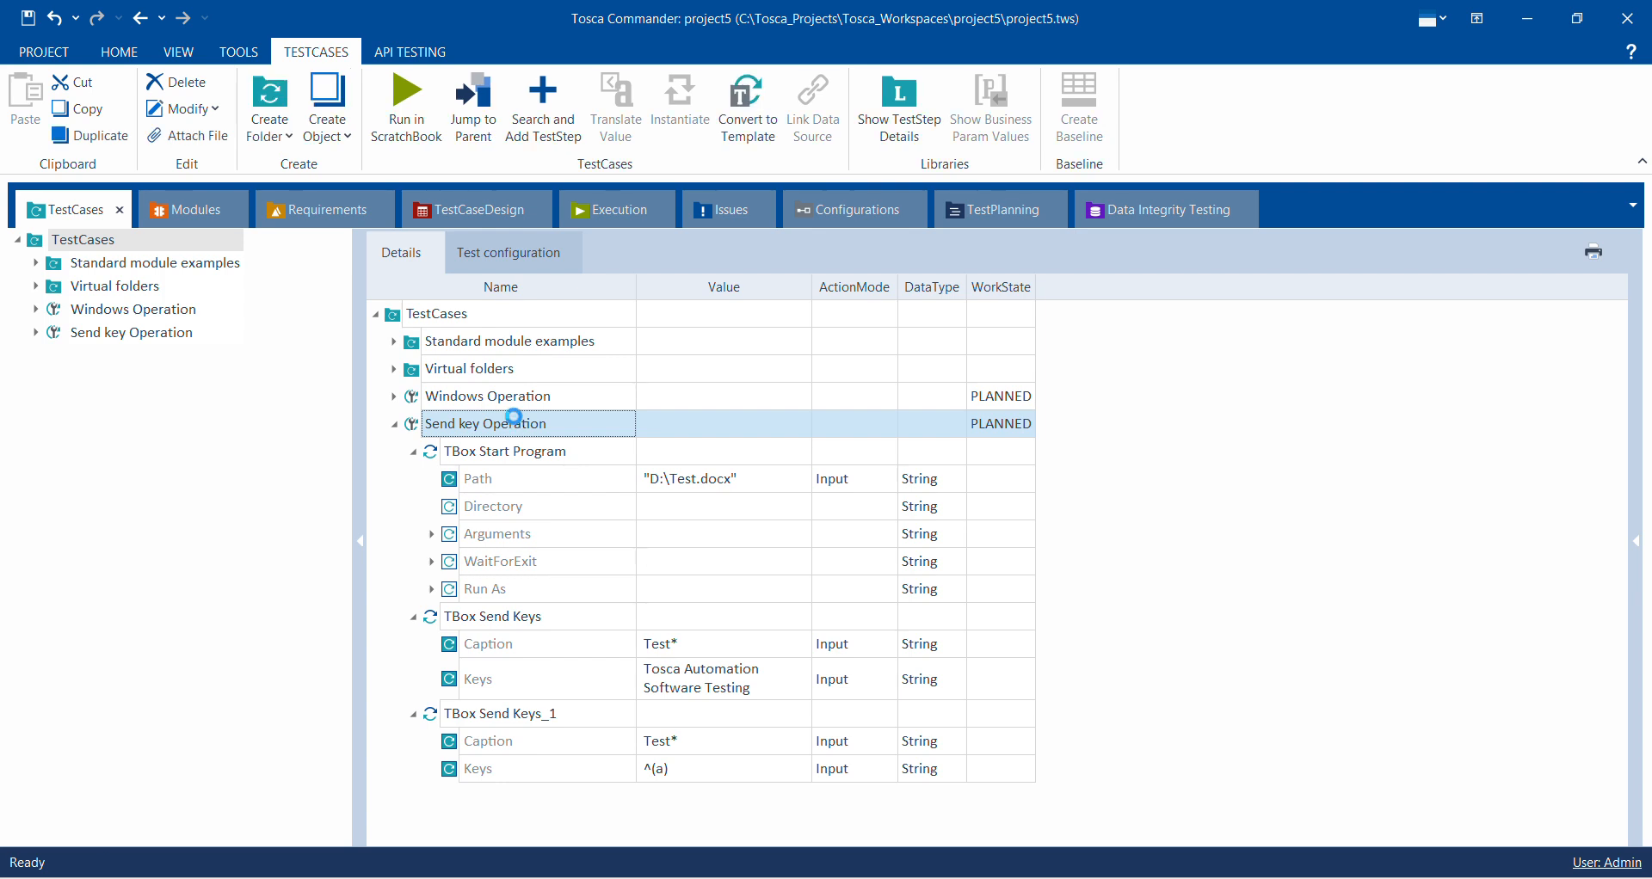
{"action": "right_click", "coordinate": [514, 418]}
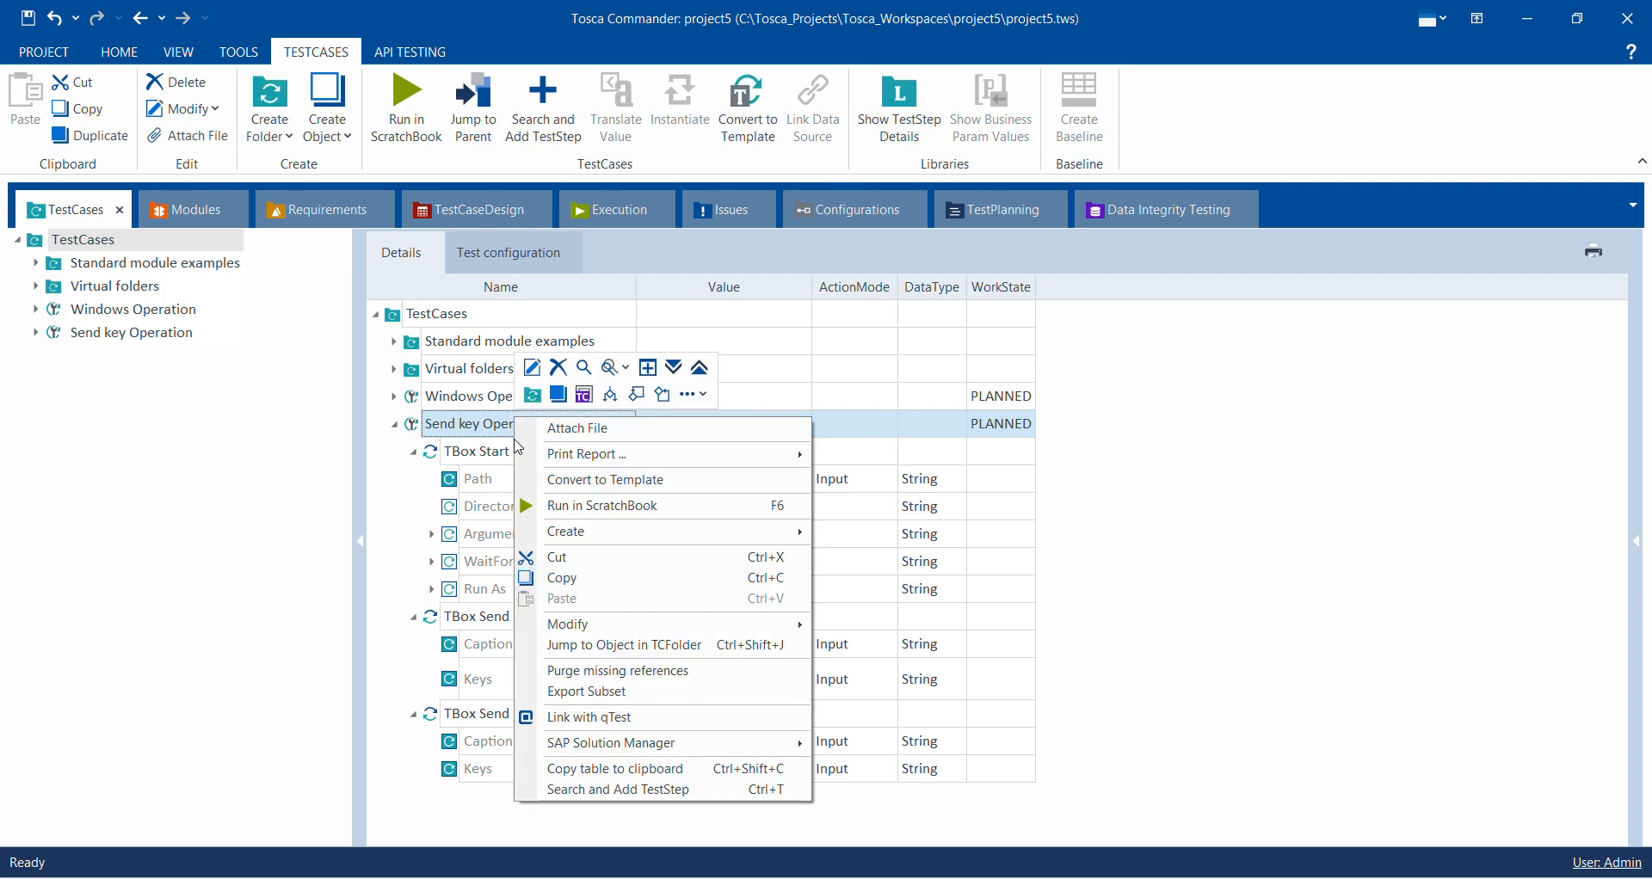
{"action": "left_click", "coordinate": [568, 790]}
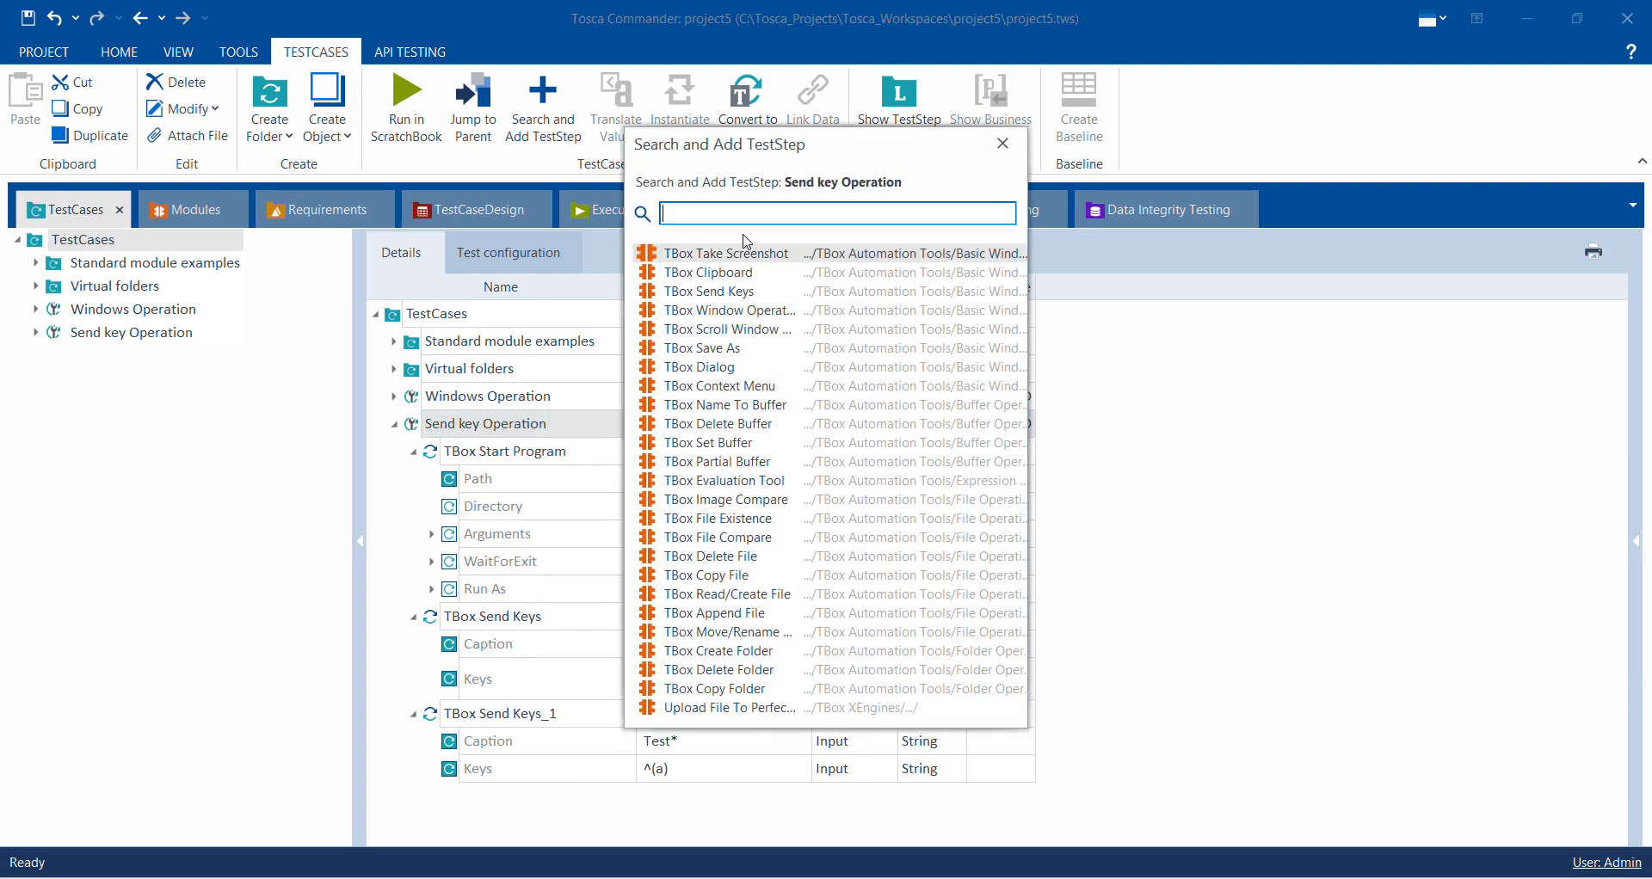
{"action": "type", "text": "Tbo"}
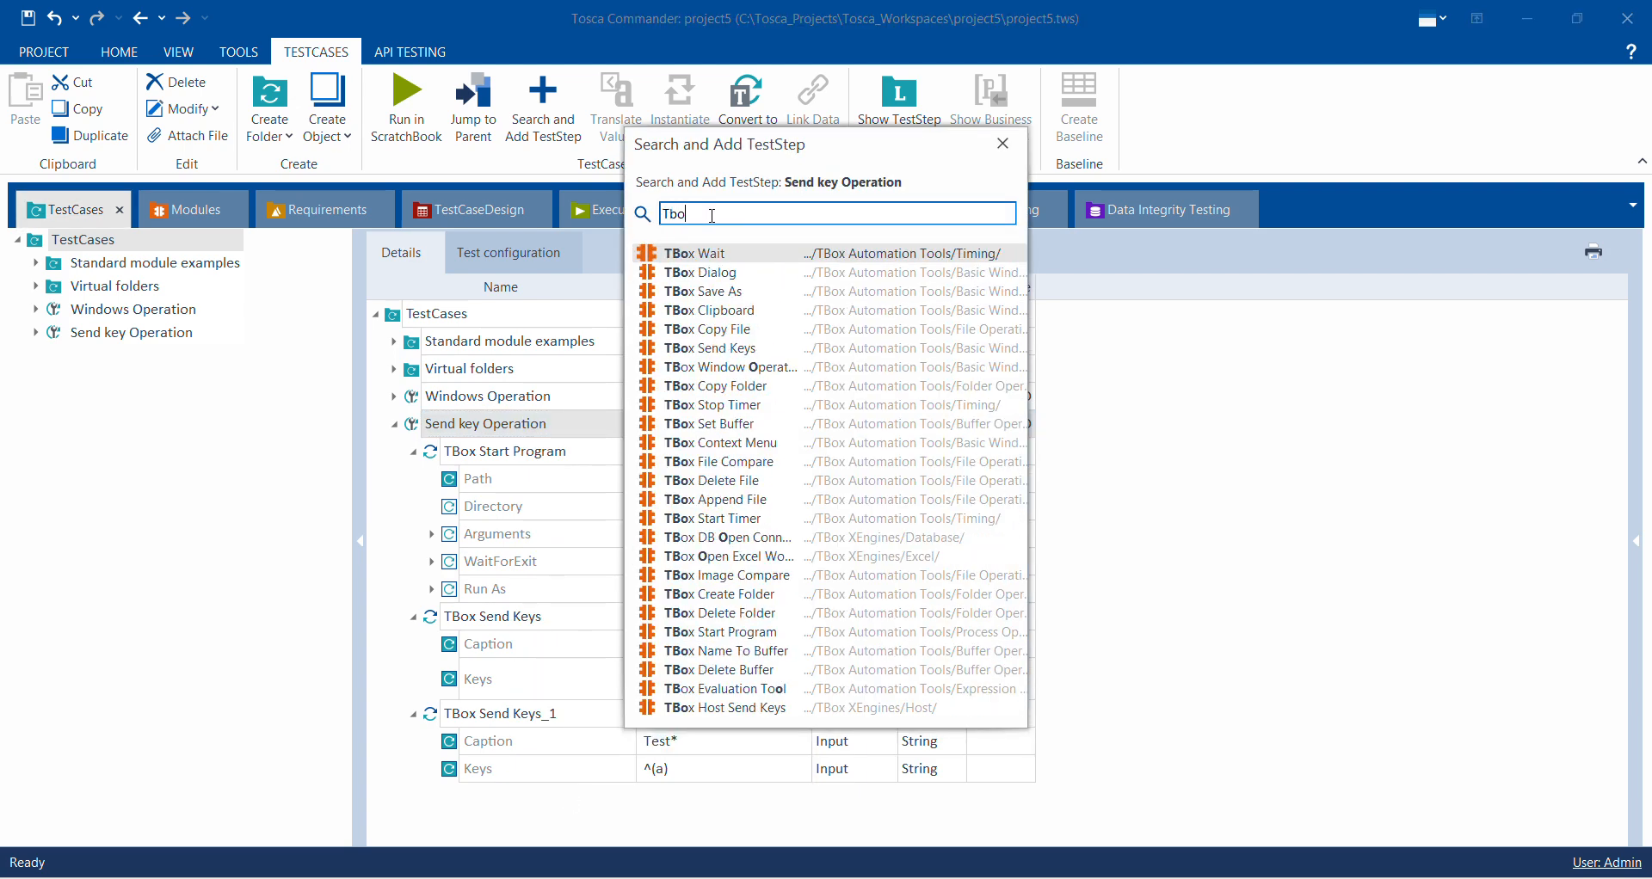
{"action": "type", "text": "x send"}
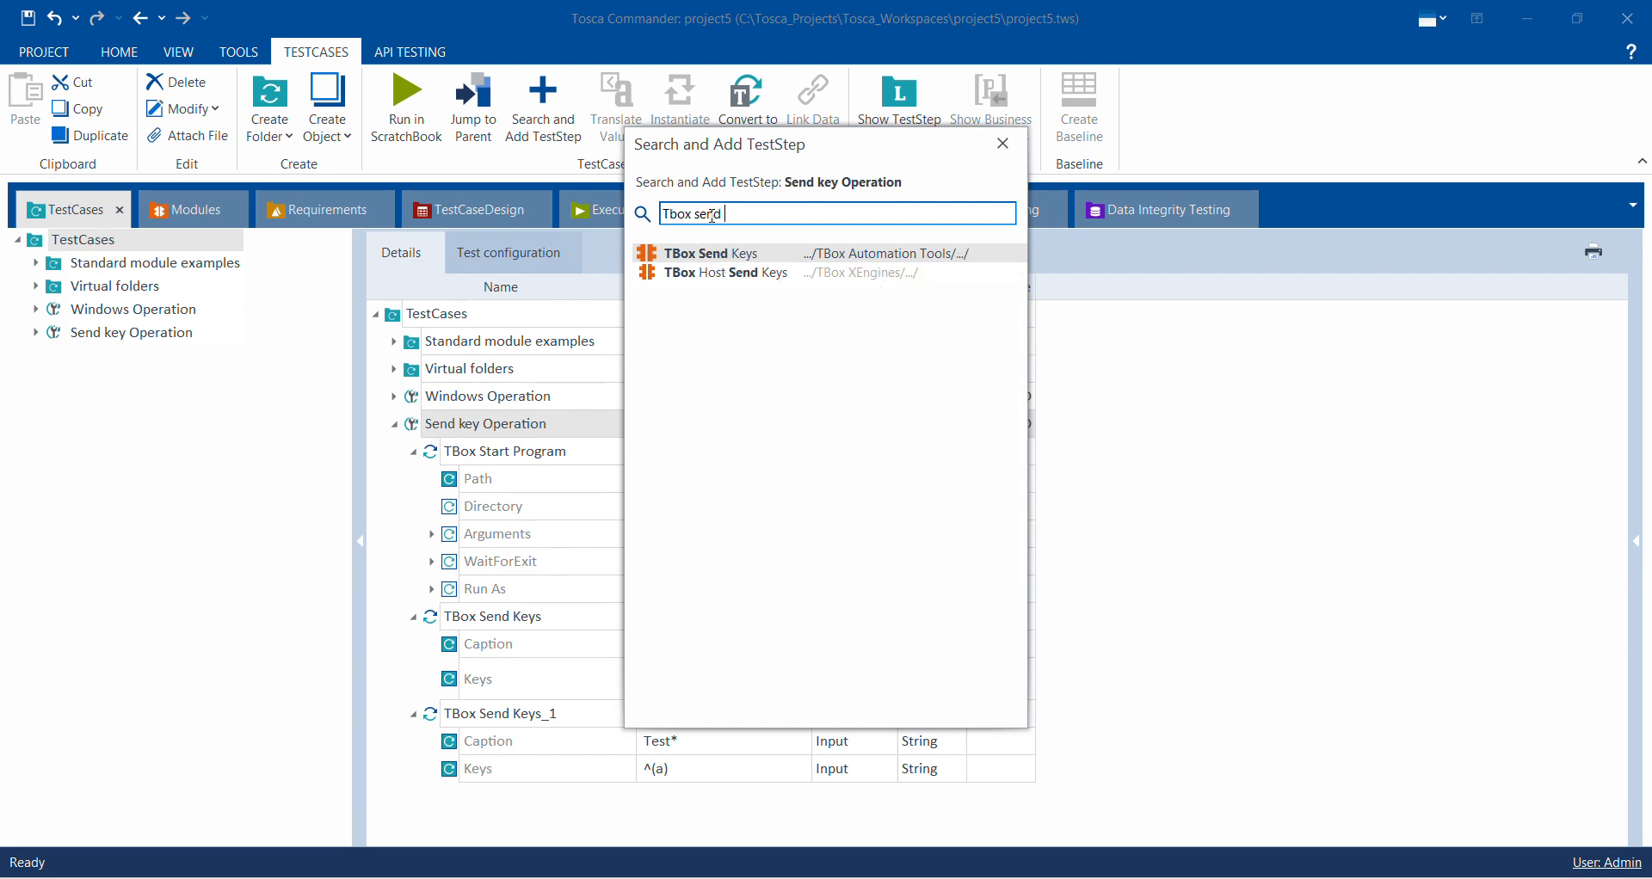
{"action": "left_click", "coordinate": [724, 255]}
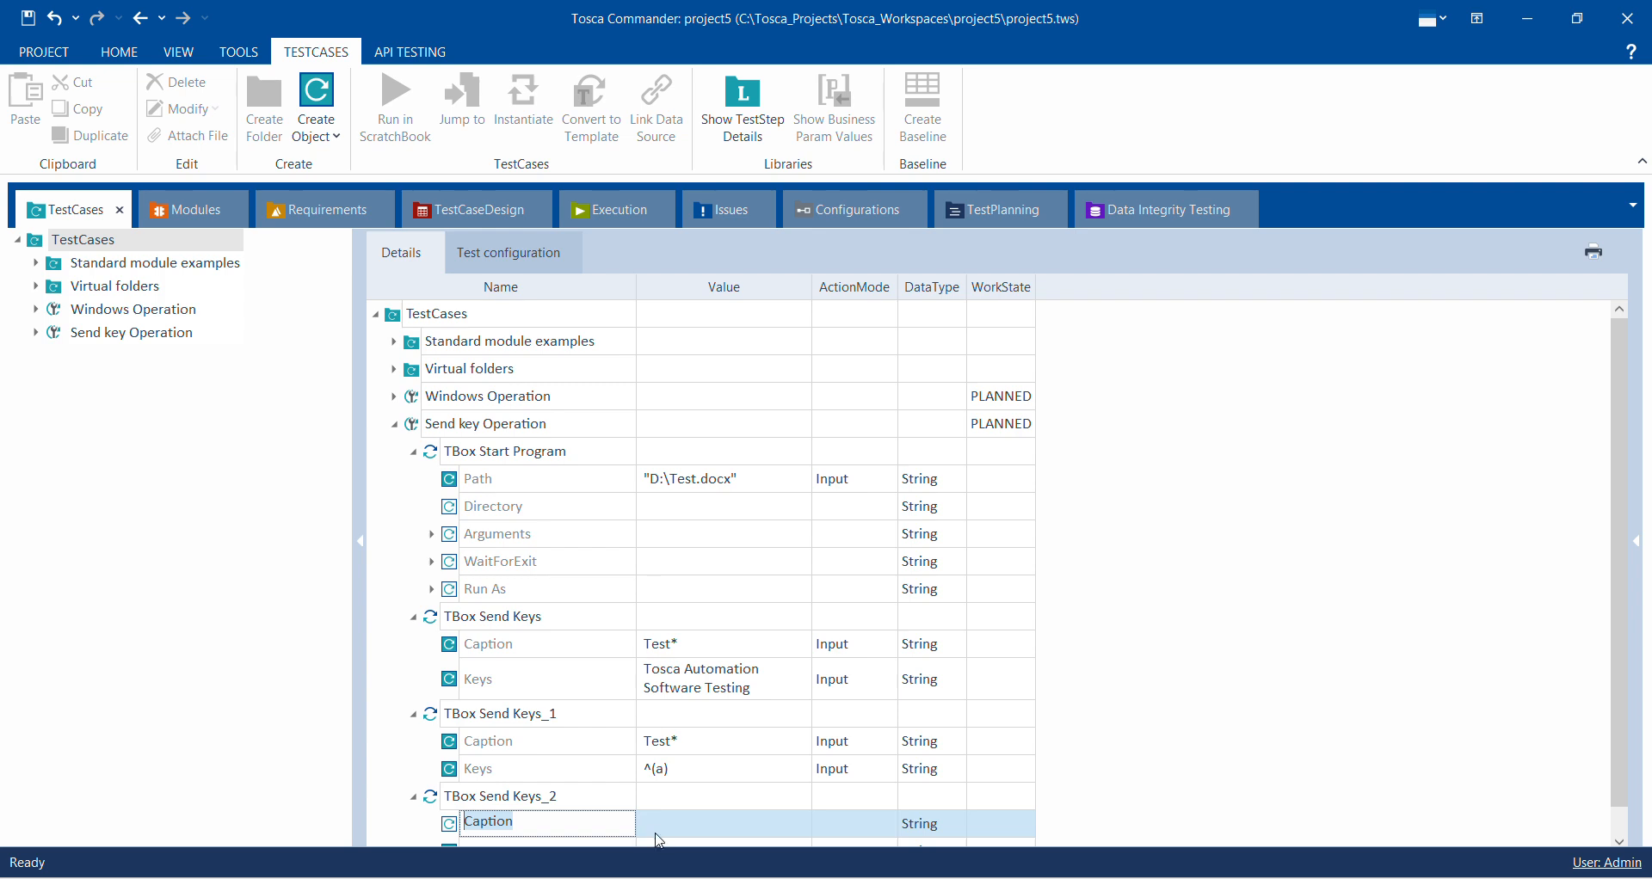
Step: Set the third TBox Send Keys step's Caption to Test* and its Keys value to "{DEL}"
{"action": "left_click", "coordinate": [663, 828]}
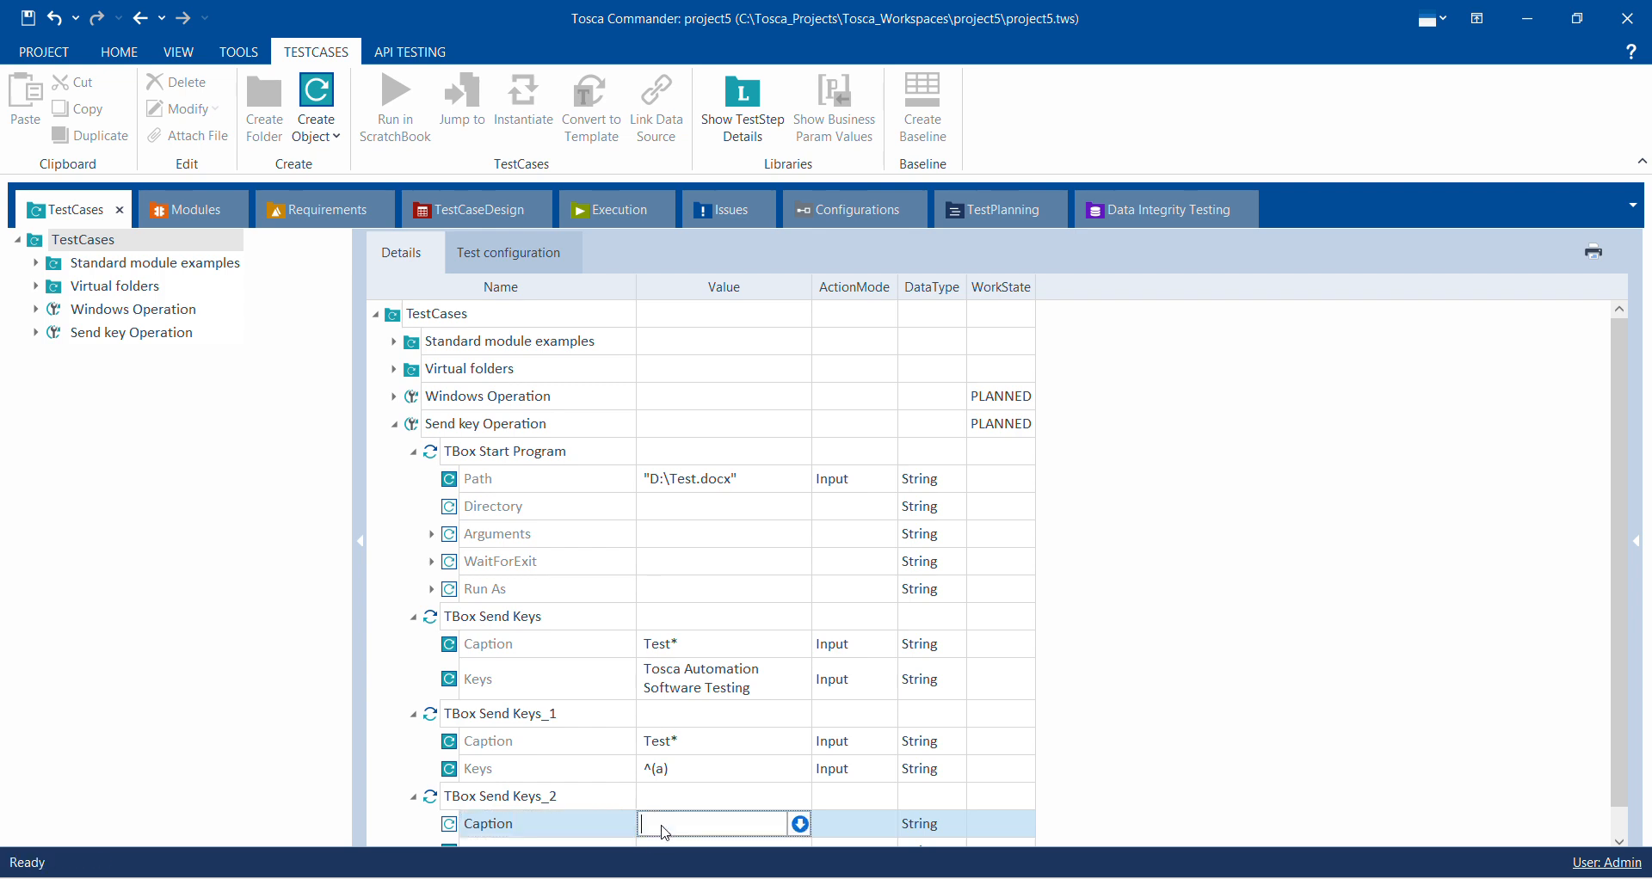
{"action": "type", "text": "Test*"}
{"action": "left_click", "coordinate": [739, 745]}
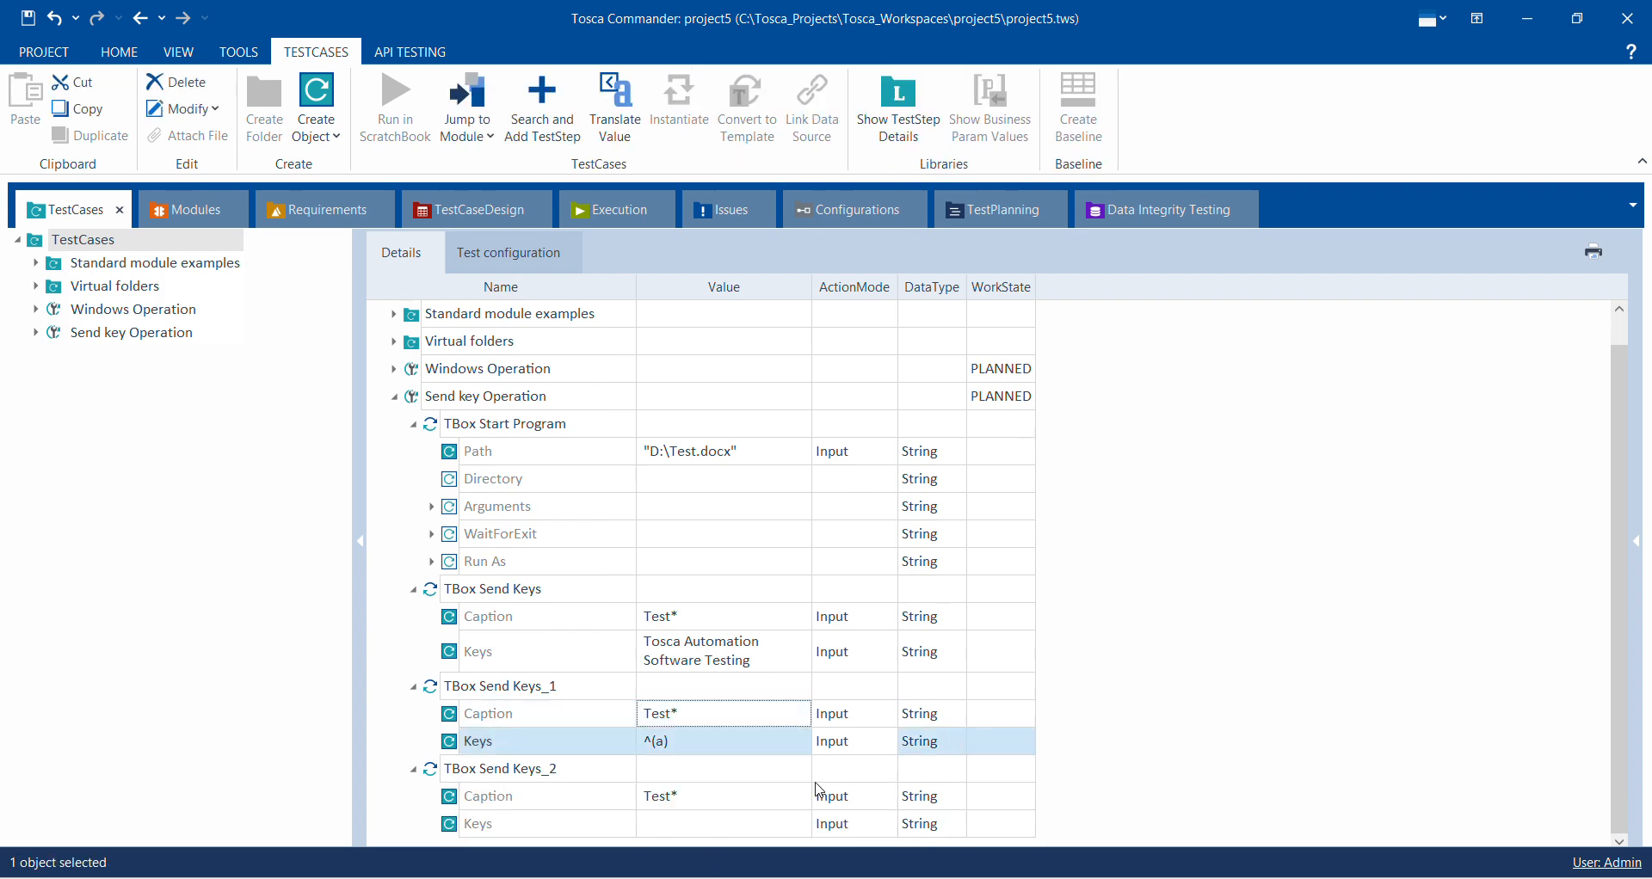
{"action": "left_click", "coordinate": [671, 827]}
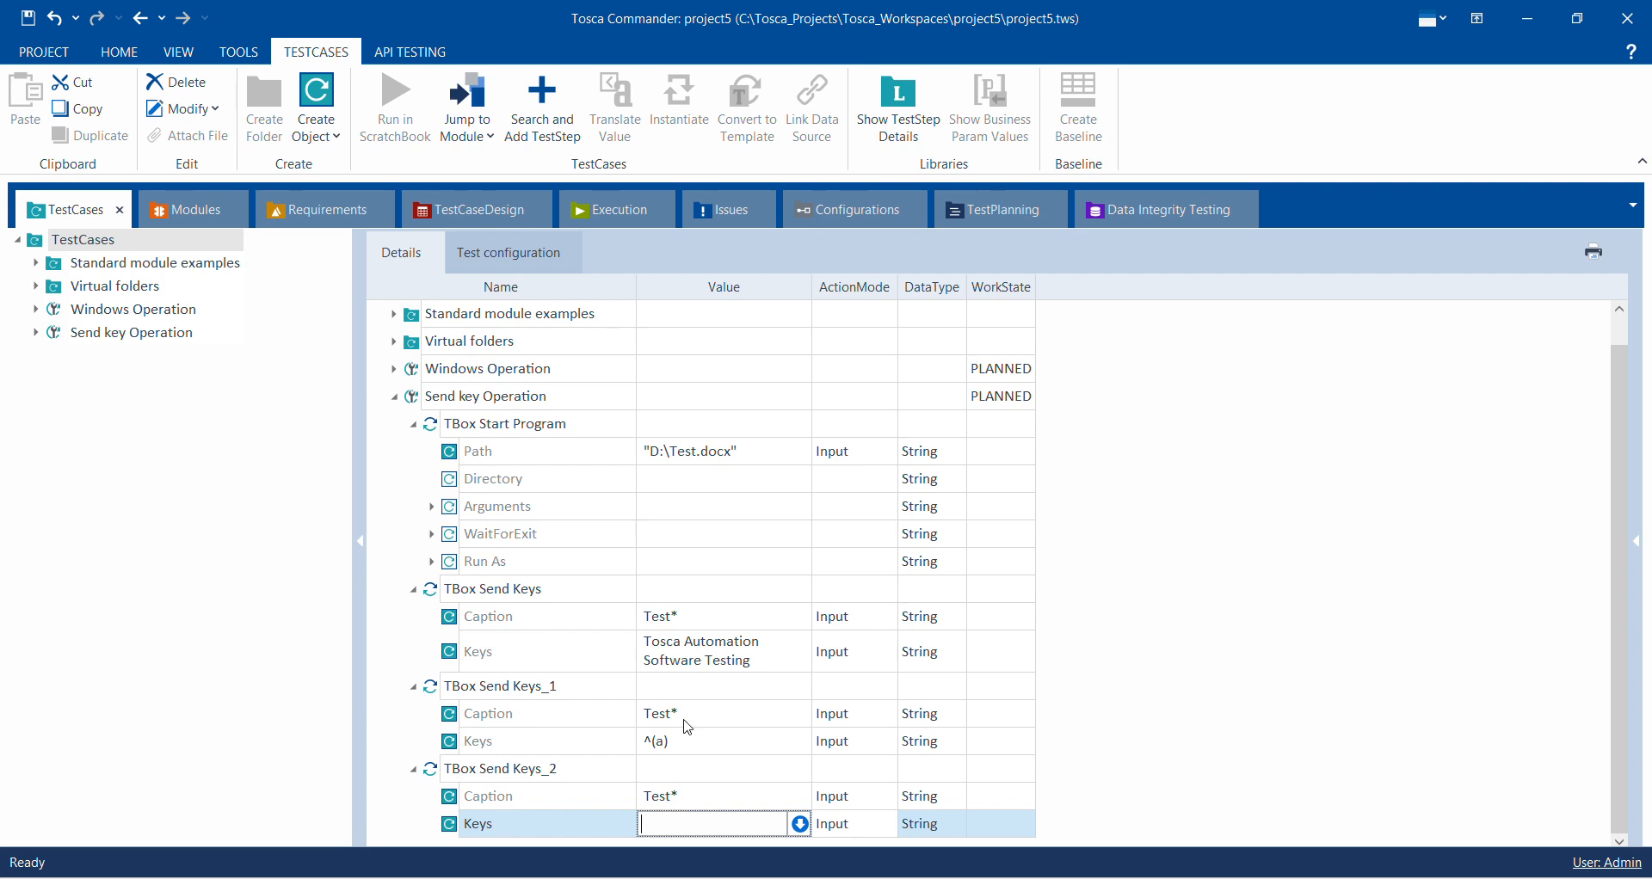
{"action": "type", "text": "\"{"}
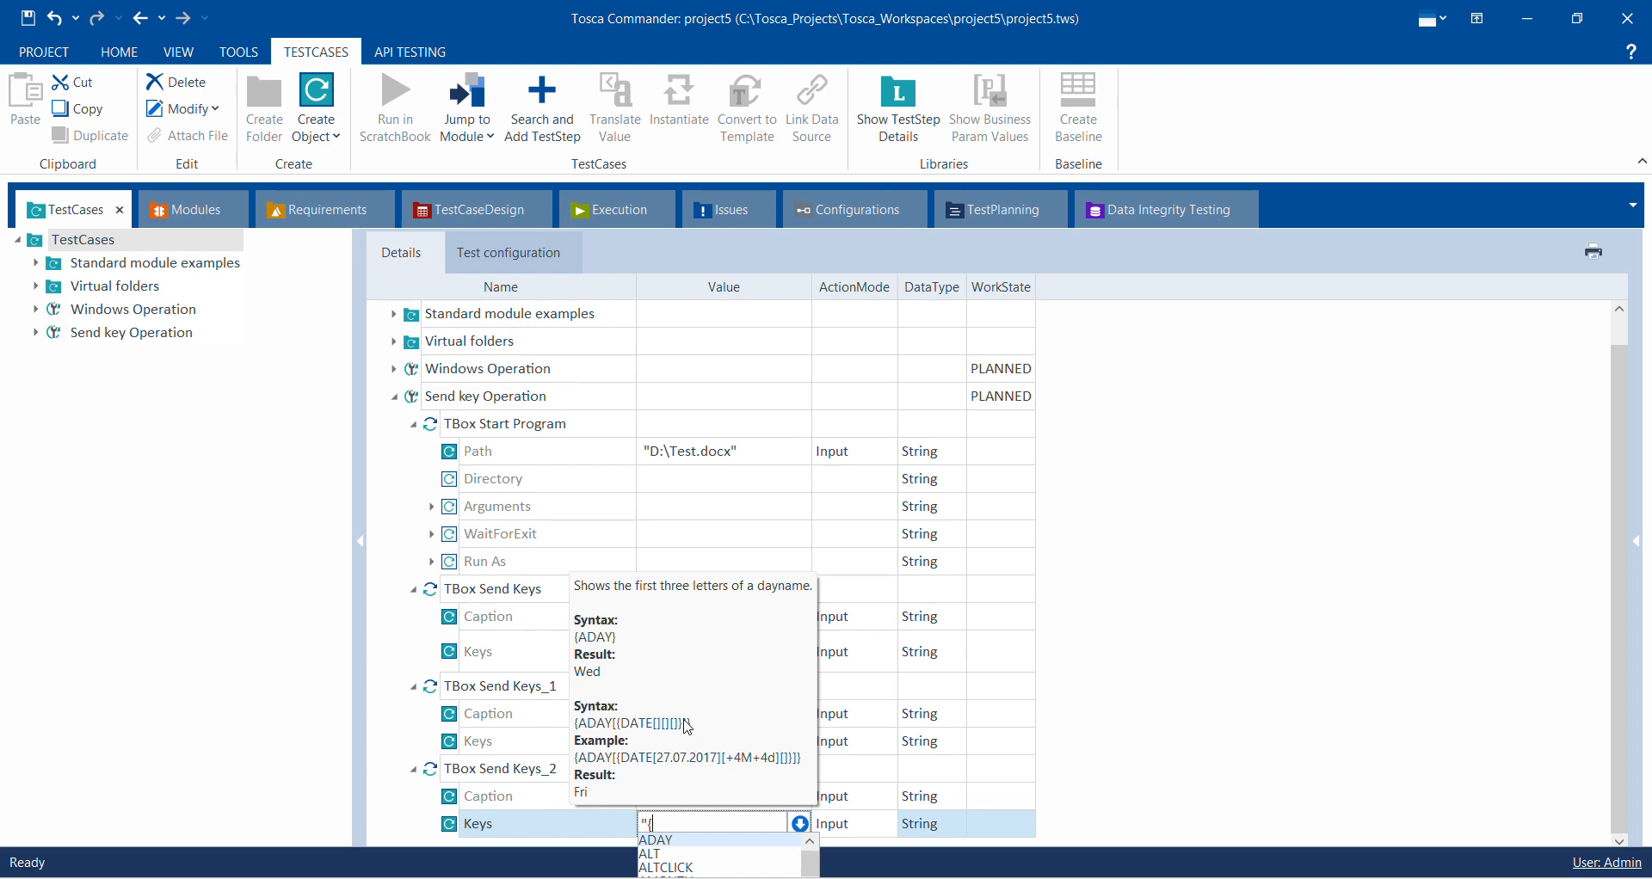
{"action": "type", "text": "DE"}
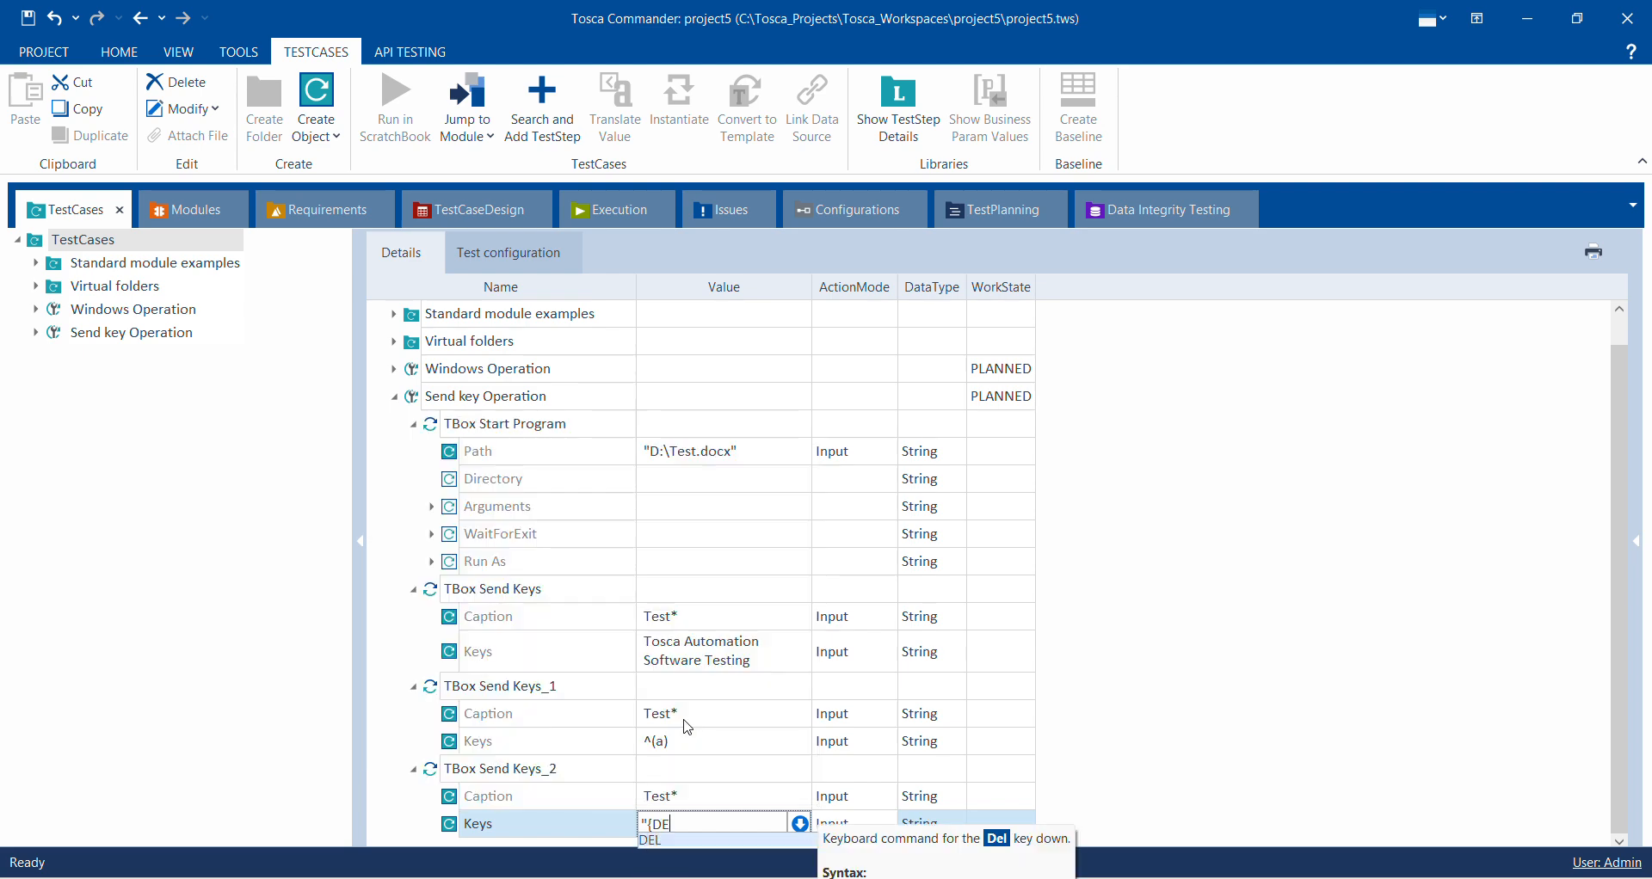
{"action": "type", "text": "L"}
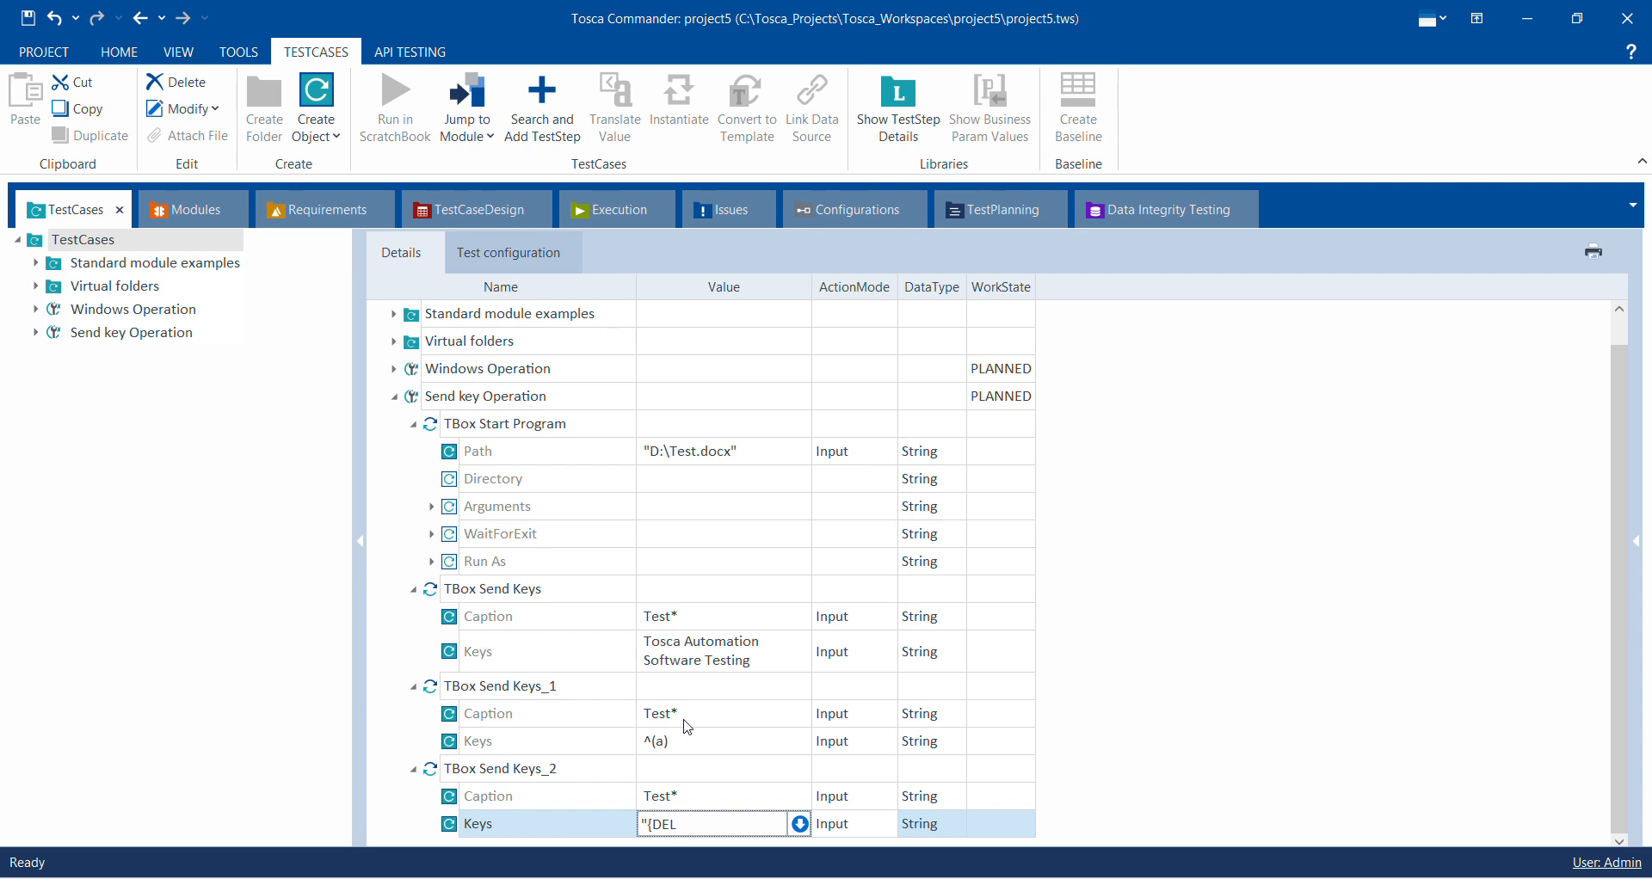
{"action": "type", "text": "}\""}
{"action": "left_click", "coordinate": [1278, 746]}
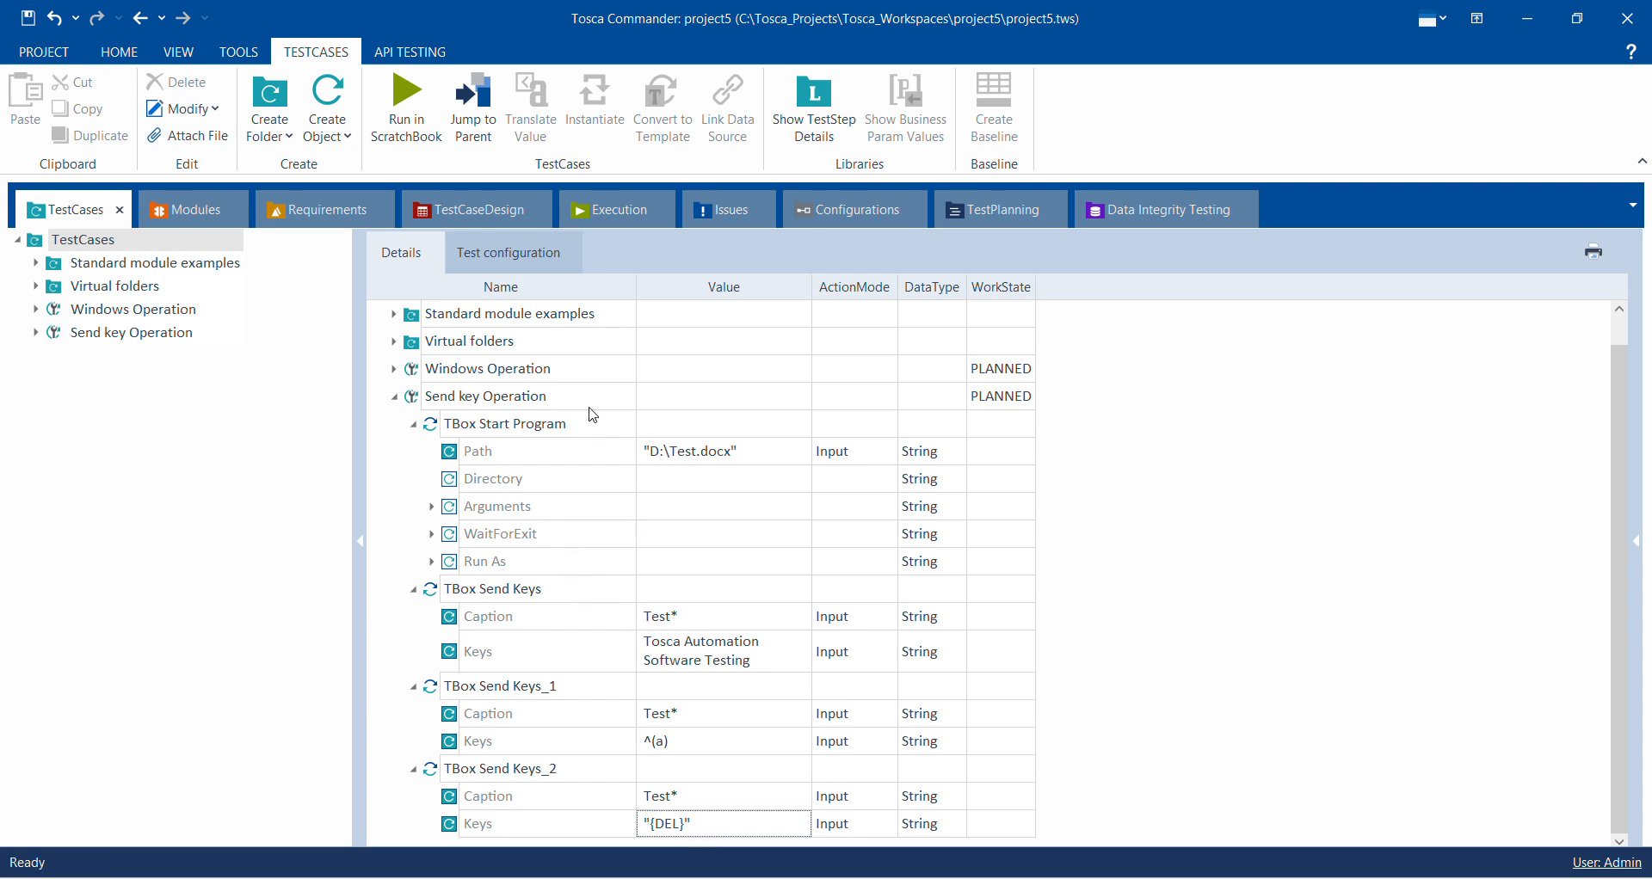
Step: Run the Send key Operation test case in ScratchBook and close its run results
{"action": "left_click", "coordinate": [566, 395]}
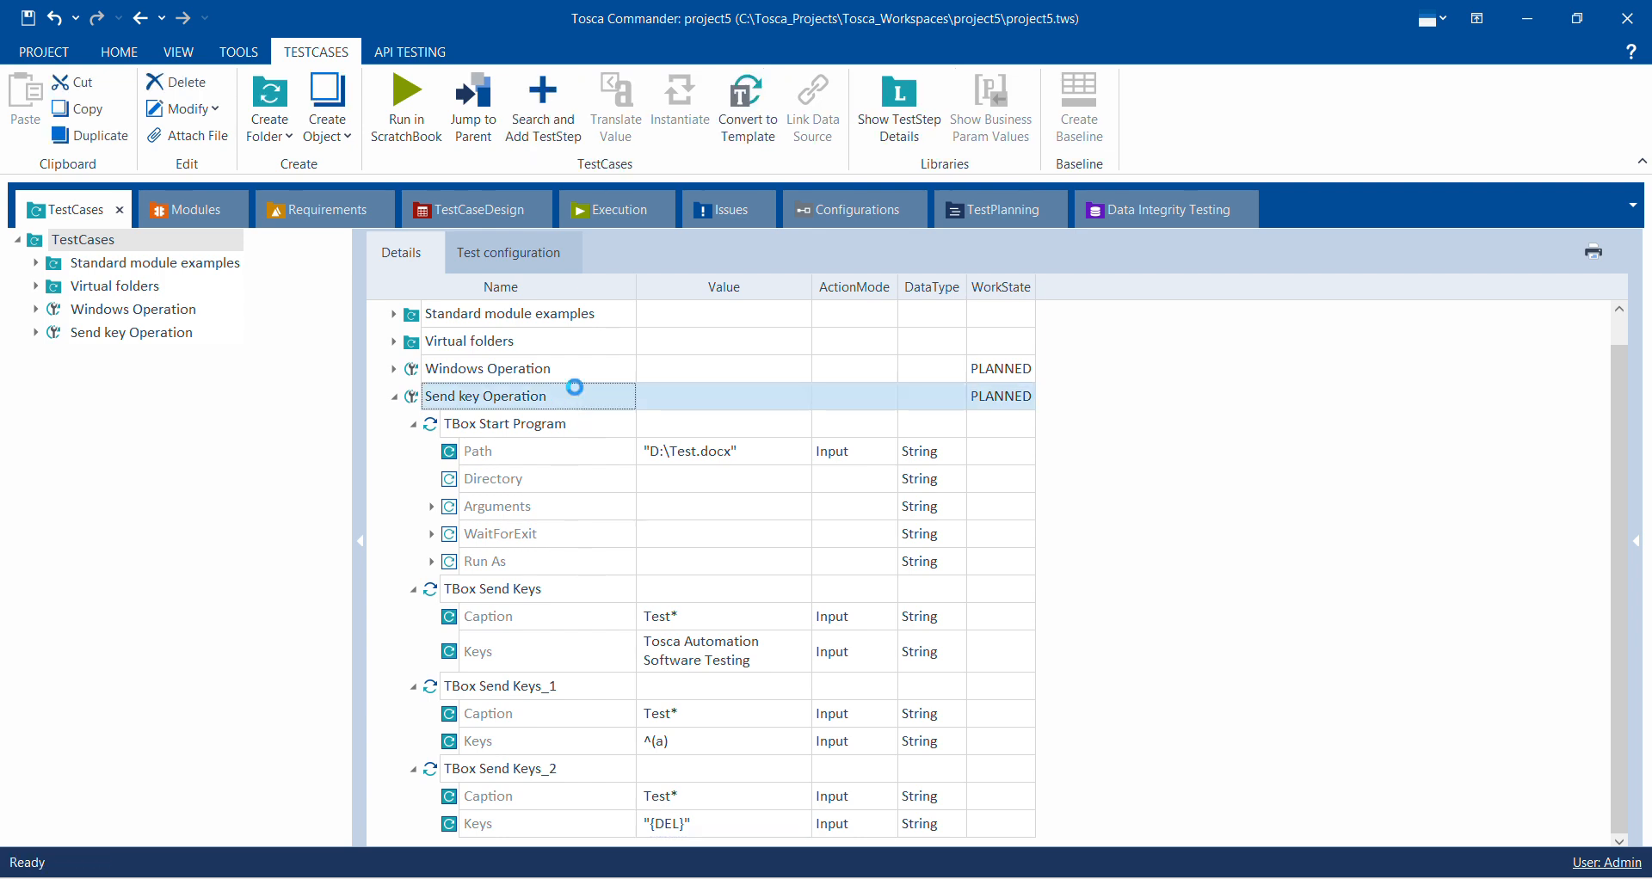
{"action": "right_click", "coordinate": [575, 387]}
{"action": "left_click", "coordinate": [602, 476]}
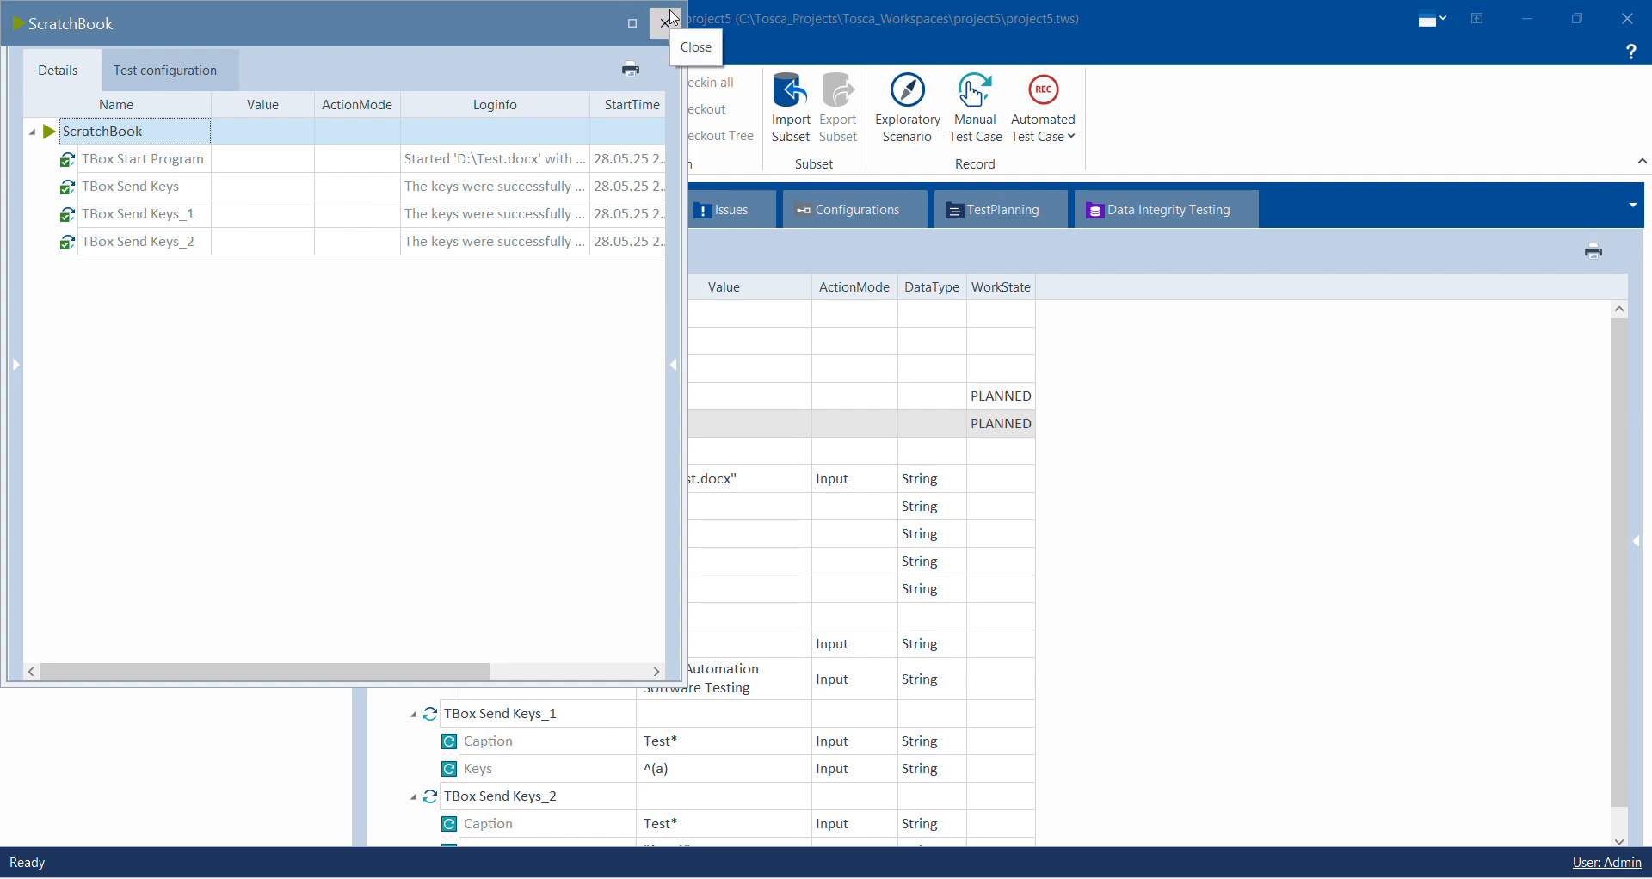
{"action": "left_click", "coordinate": [670, 12]}
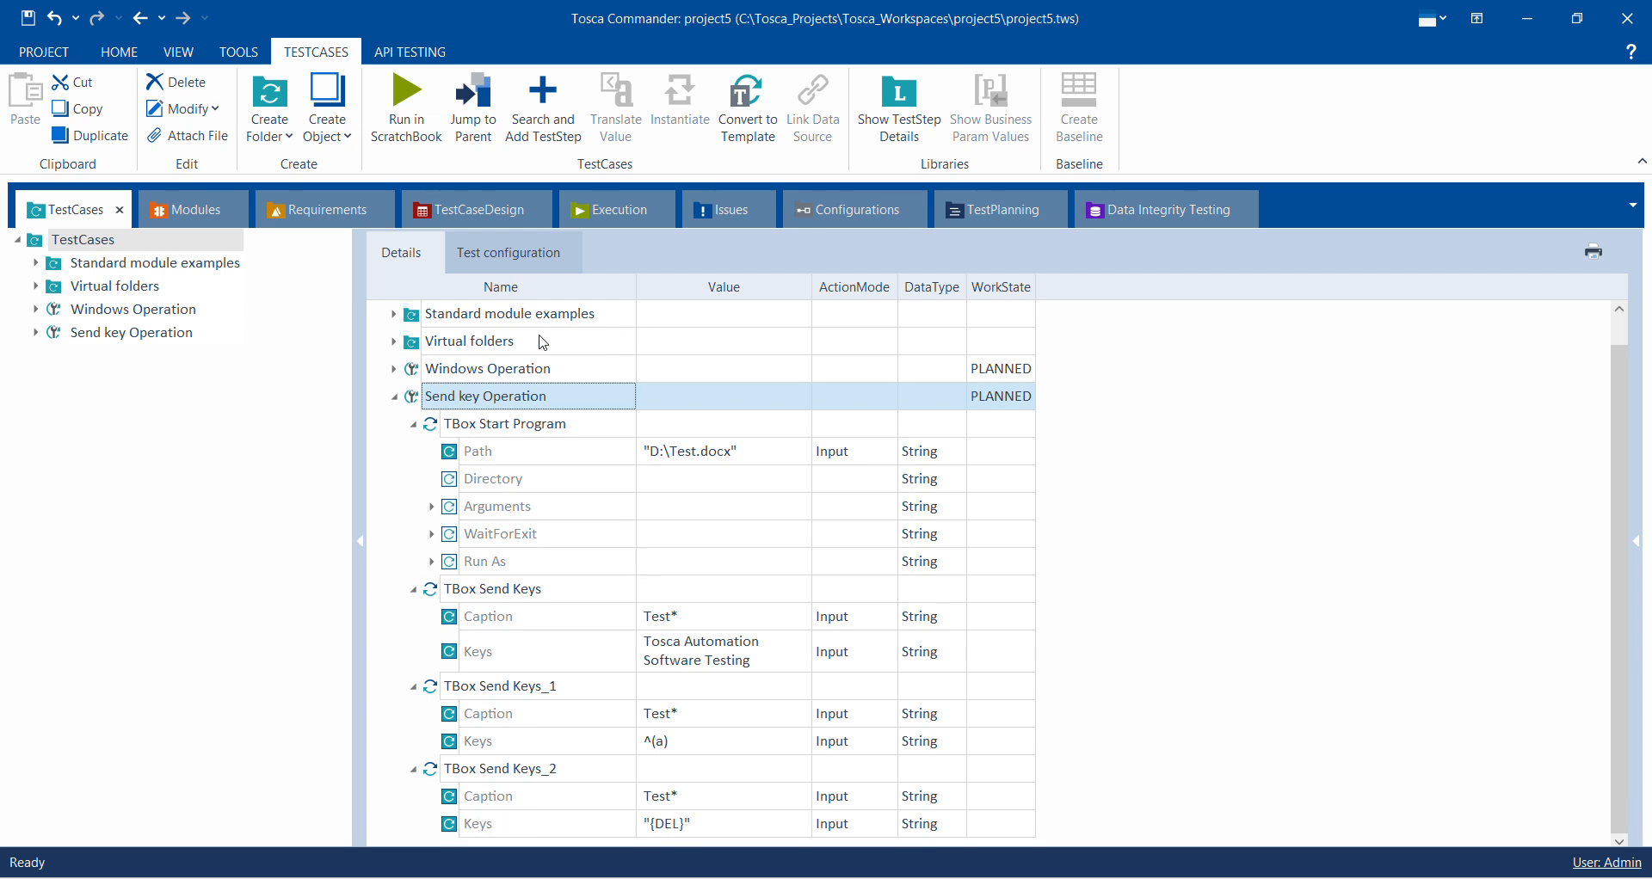
Step: Add a fourth TBox Send Keys step to the Send key Operation test case
{"action": "right_click", "coordinate": [516, 395]}
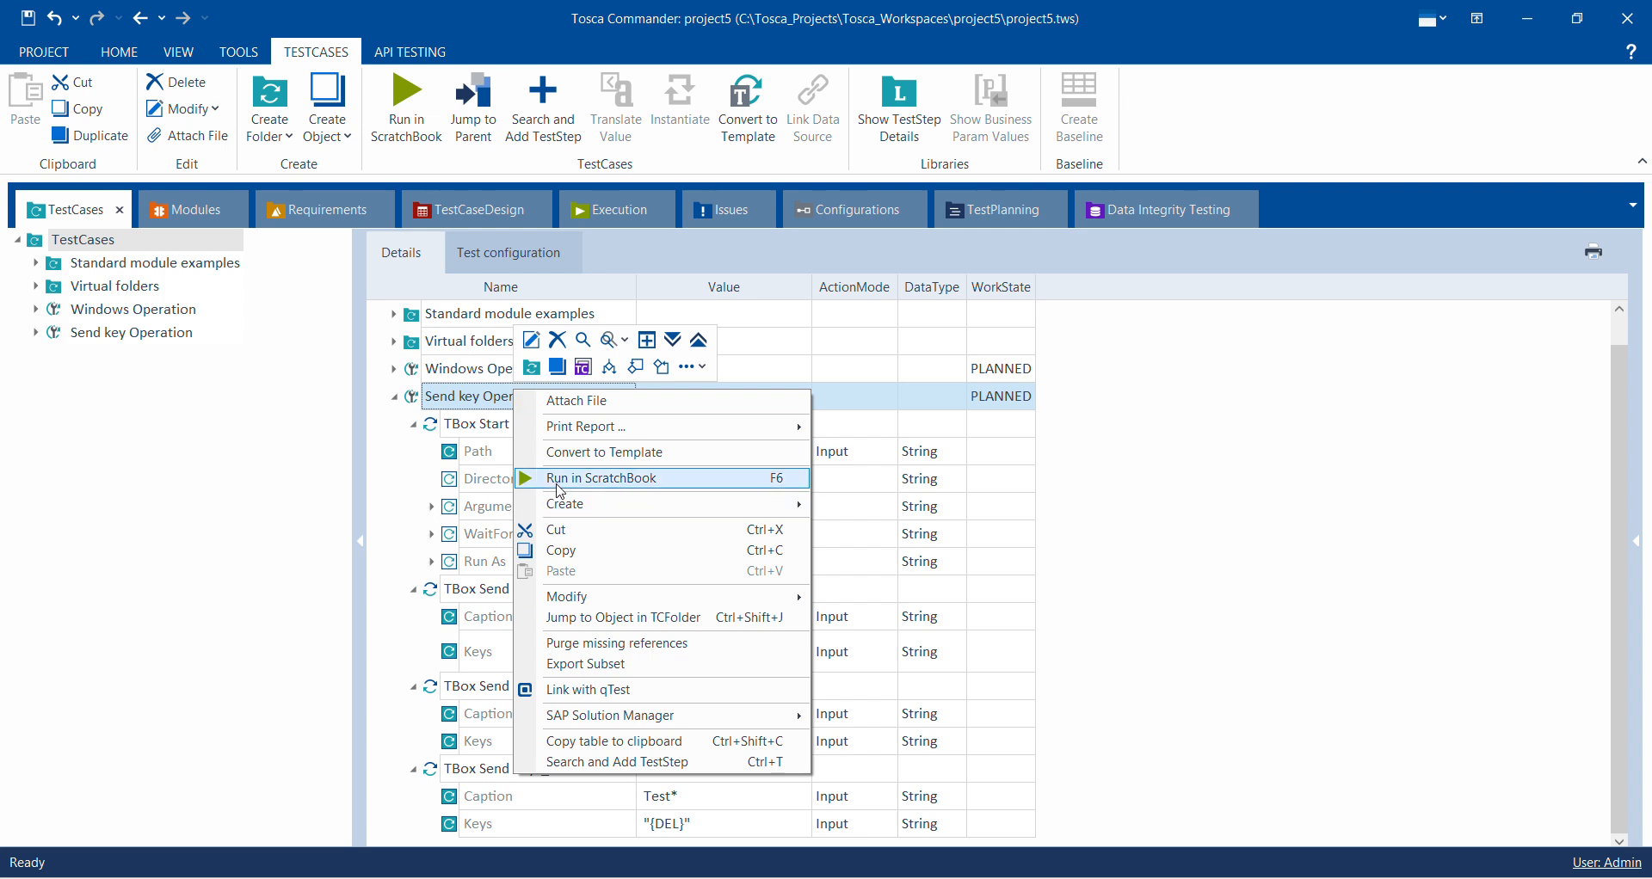
{"action": "left_click", "coordinate": [581, 764]}
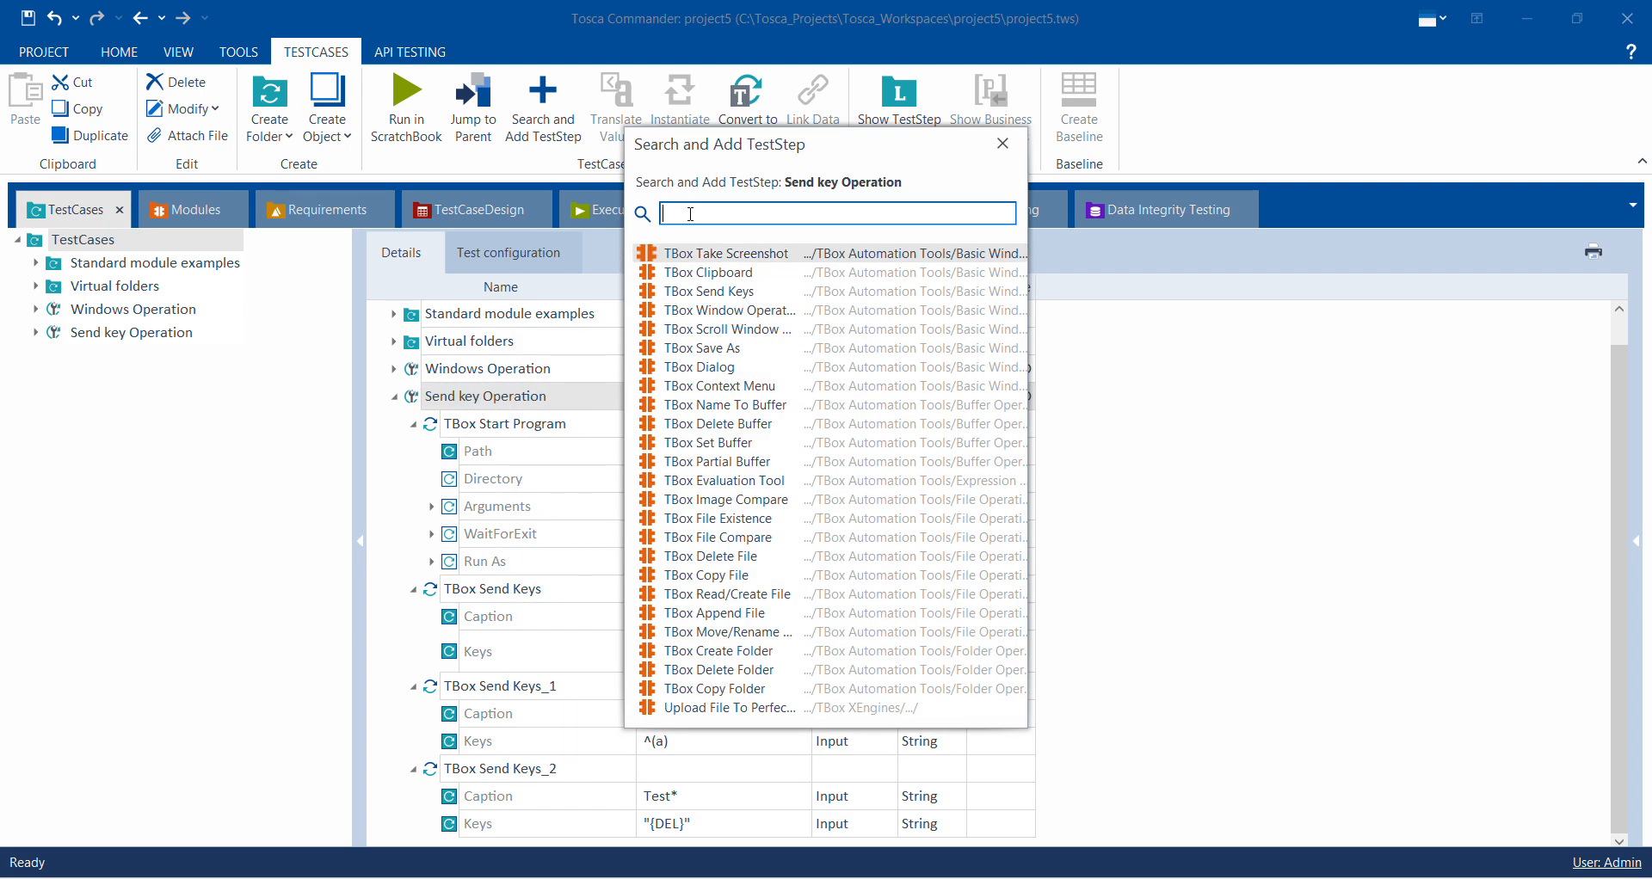
{"action": "type", "text": "Tbox"}
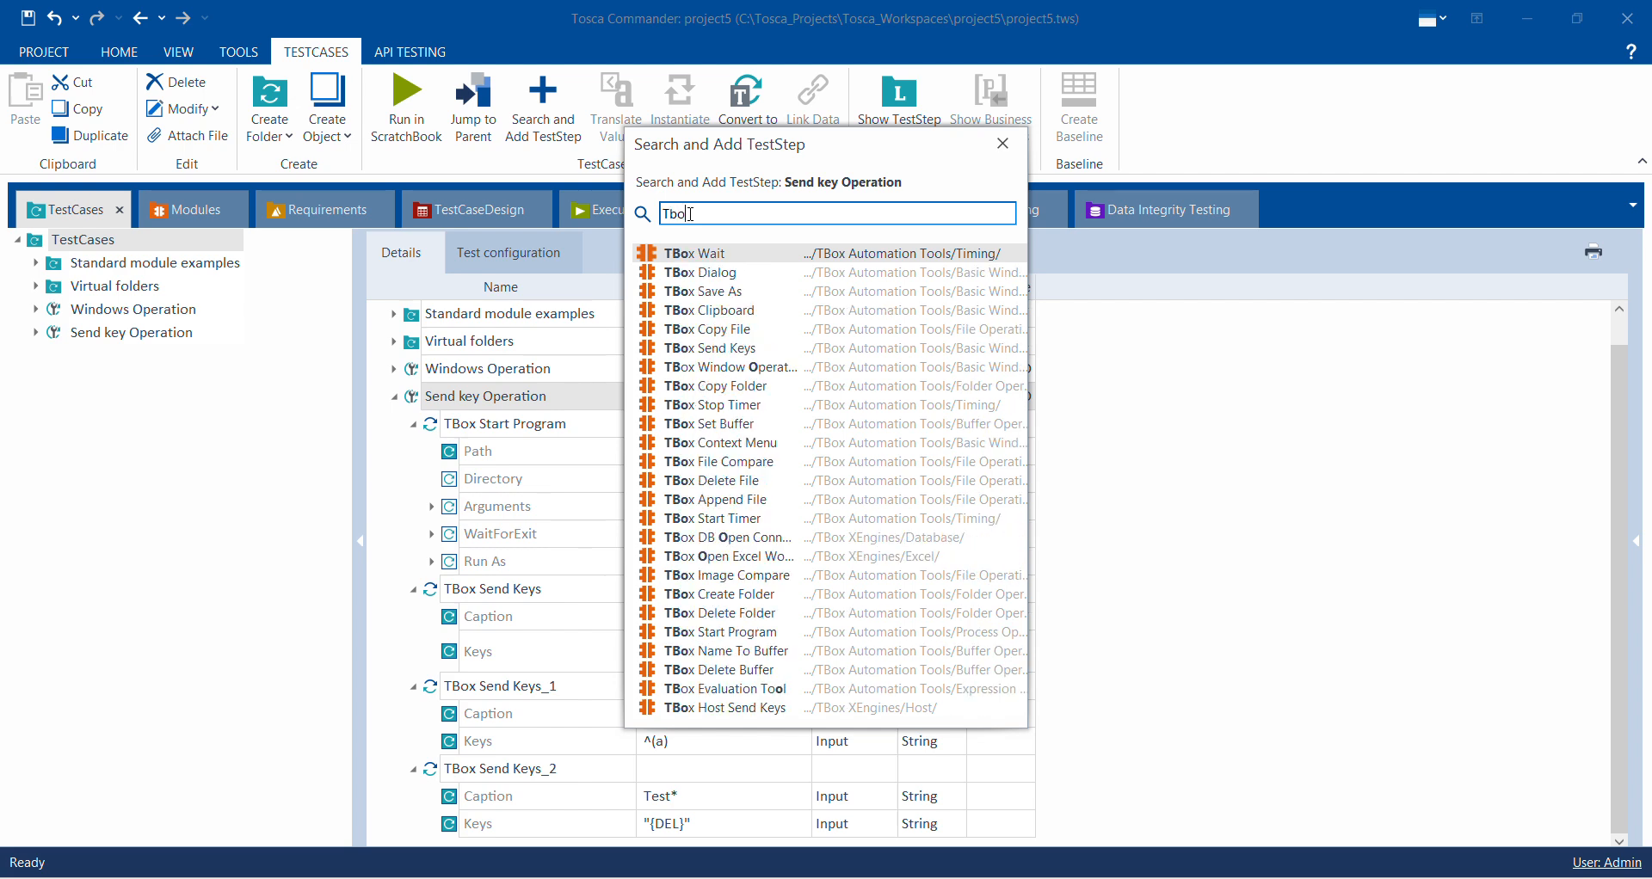
{"action": "type", "text": " send"}
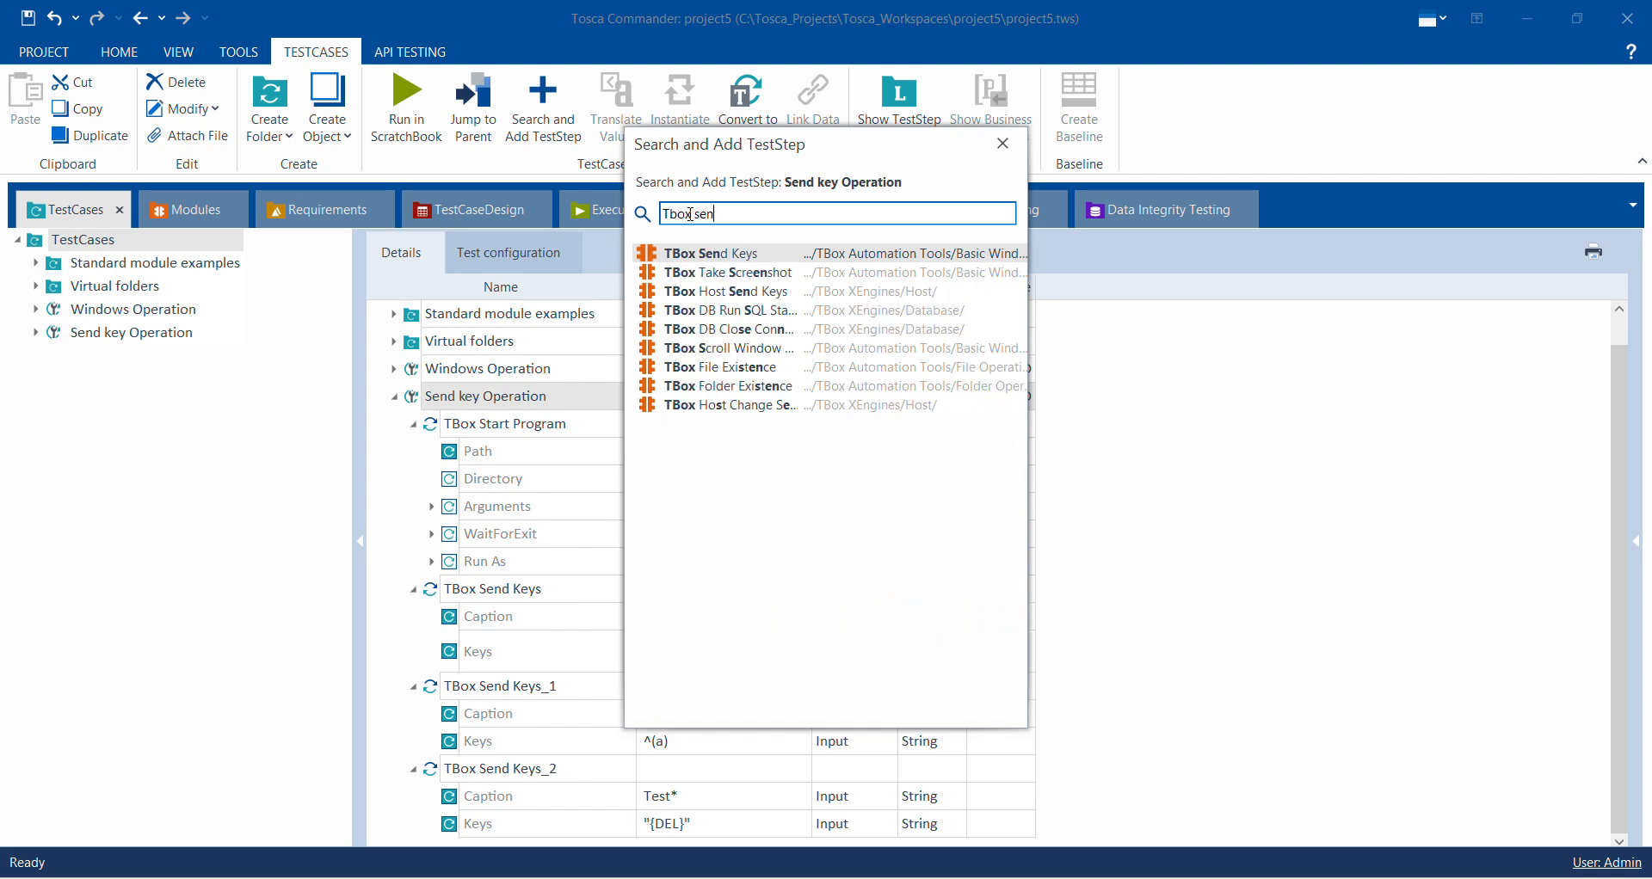
{"action": "double_click", "coordinate": [702, 254]}
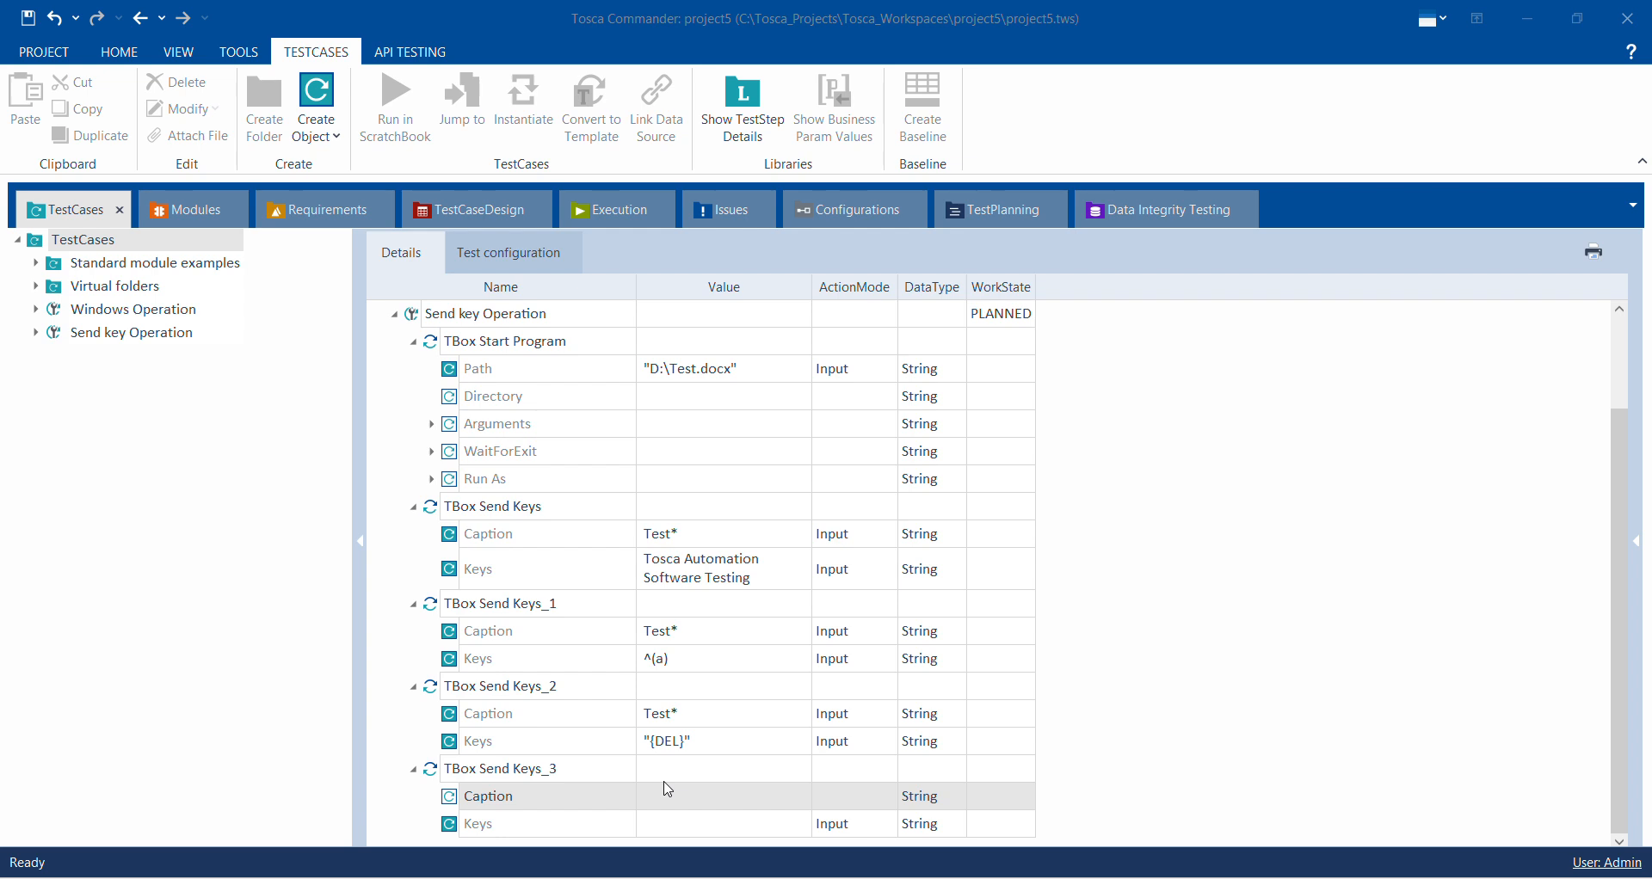
Step: Set the fourth TBox Send Keys step's Caption to Test* and its Keys value to ^(s)
{"action": "left_click", "coordinate": [667, 791]}
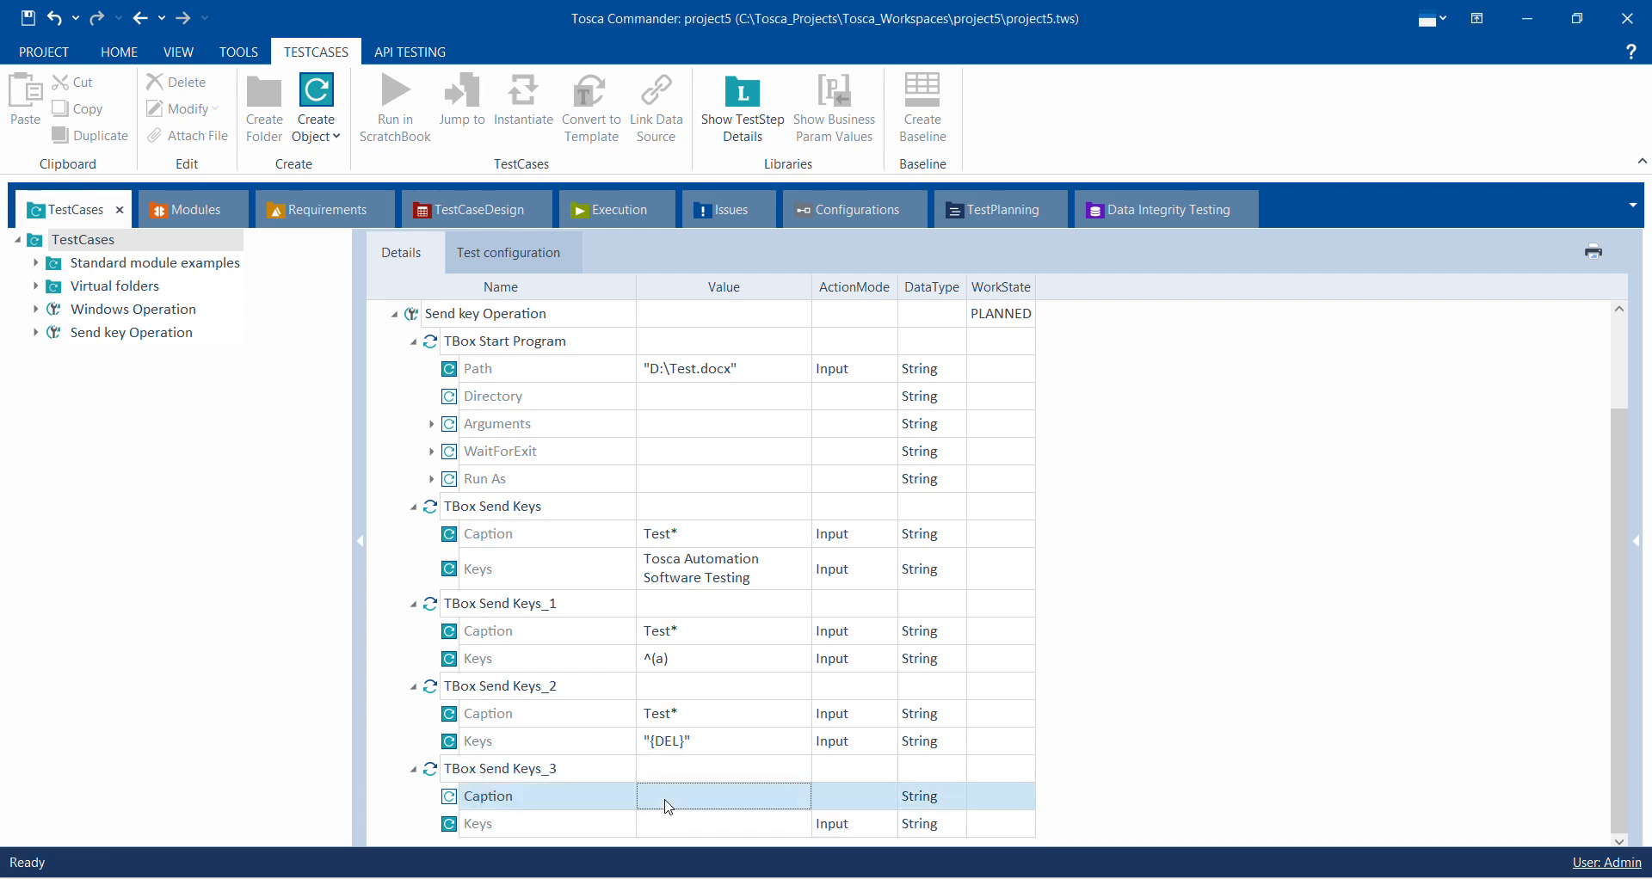
{"action": "left_click", "coordinate": [668, 804]}
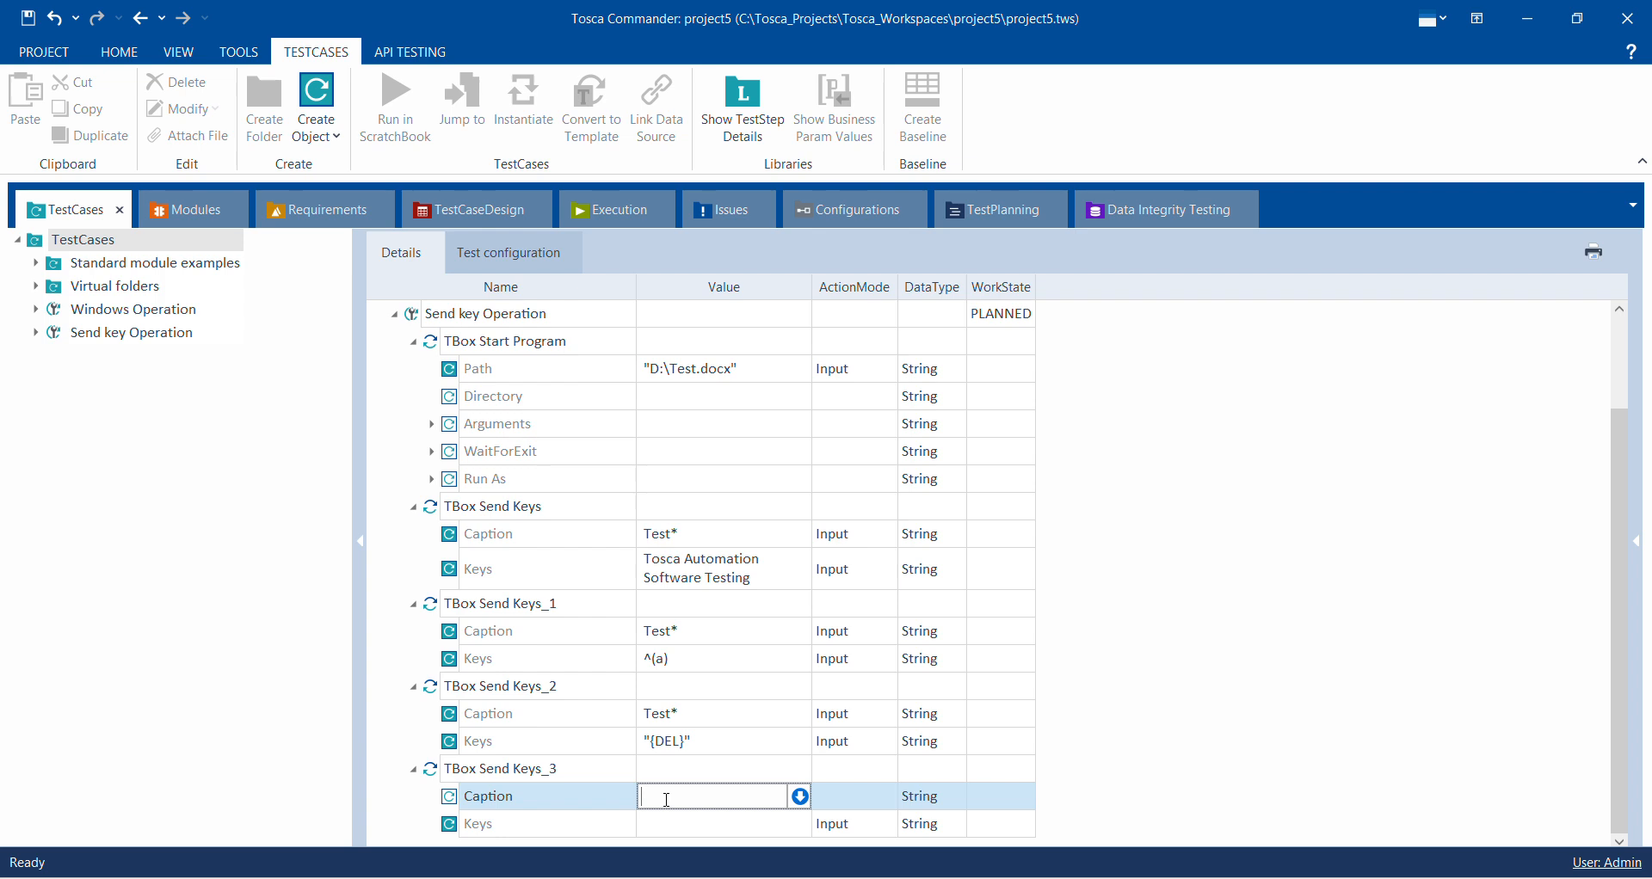
{"action": "type", "text": "Test*"}
{"action": "left_click", "coordinate": [667, 826]}
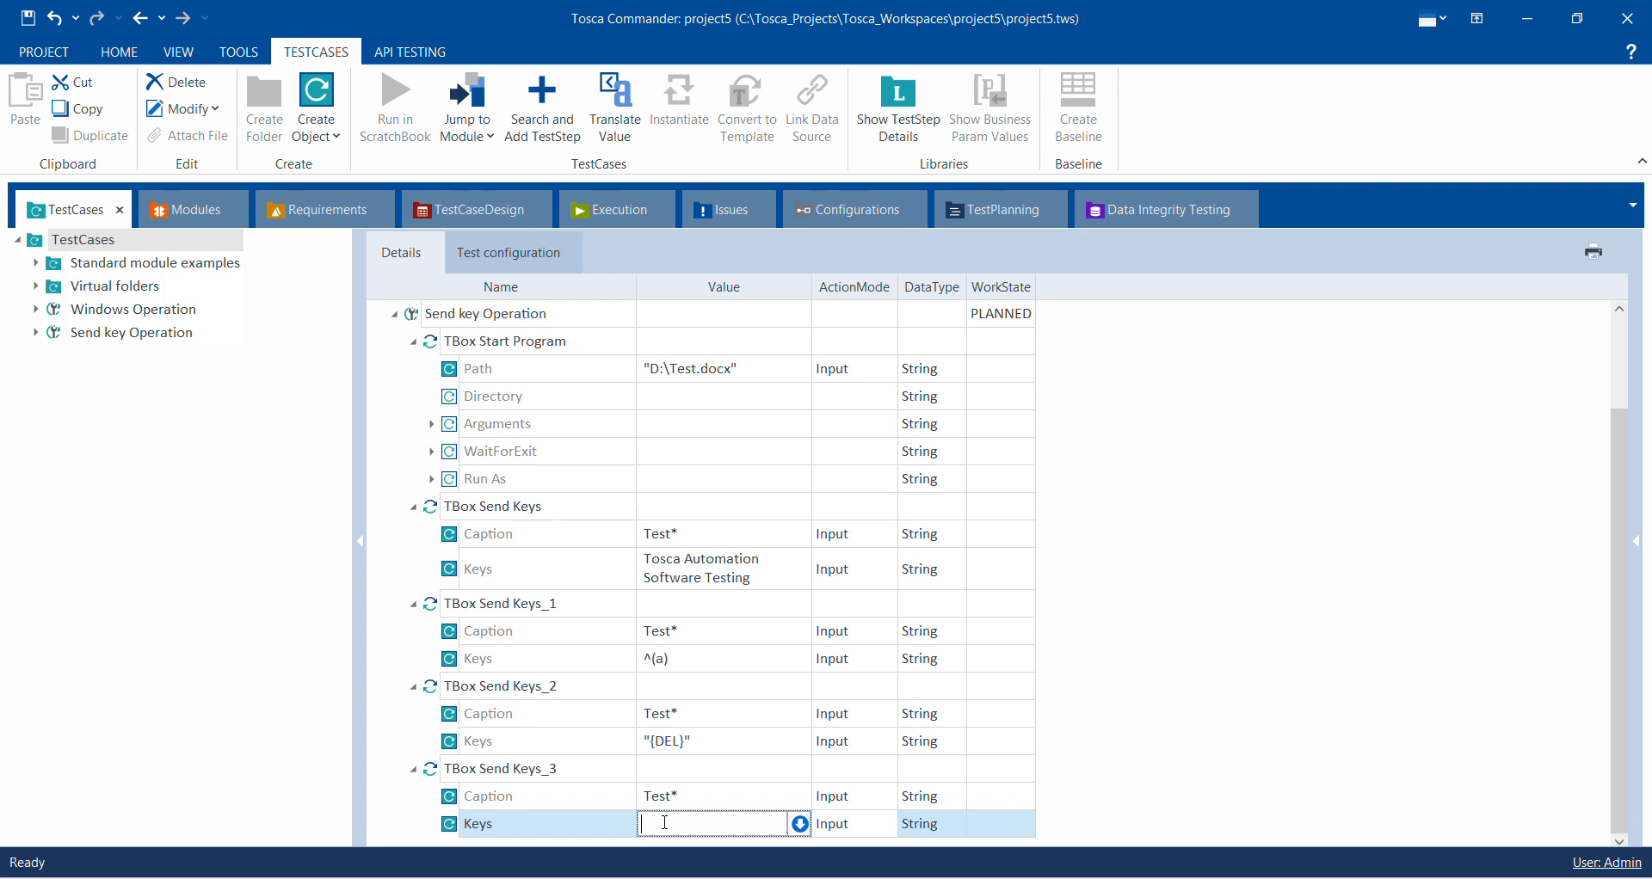
{"action": "type", "text": "^(s)"}
Step: Run the Send key Operation test case with its four TBox Send Keys steps in ScratchBook
{"action": "left_click", "coordinate": [520, 320]}
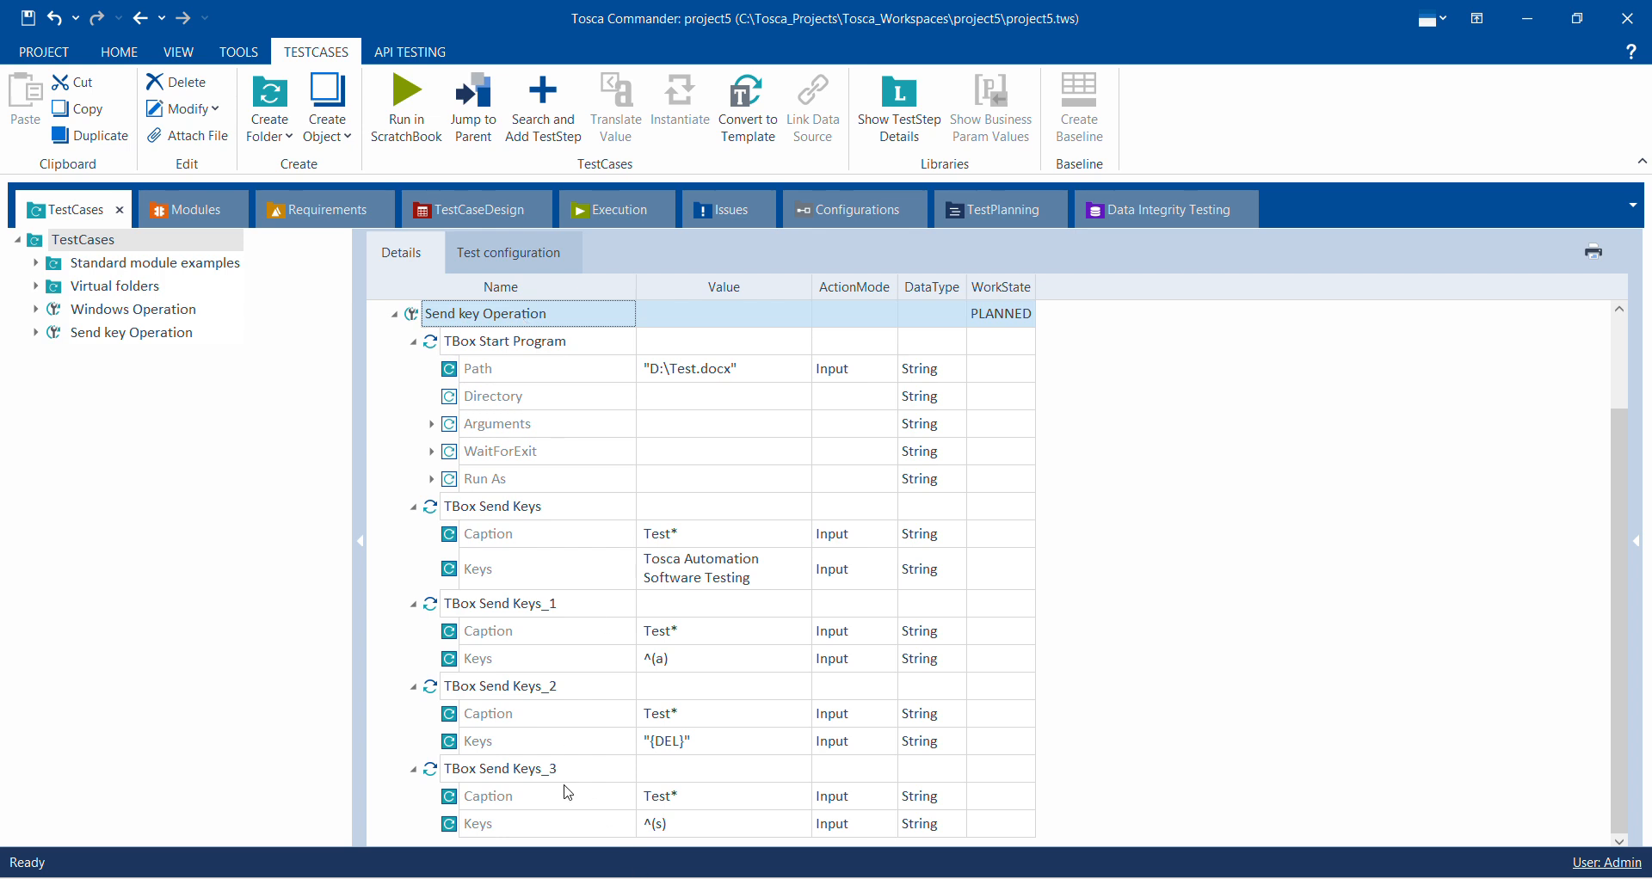
{"action": "right_click", "coordinate": [522, 313]}
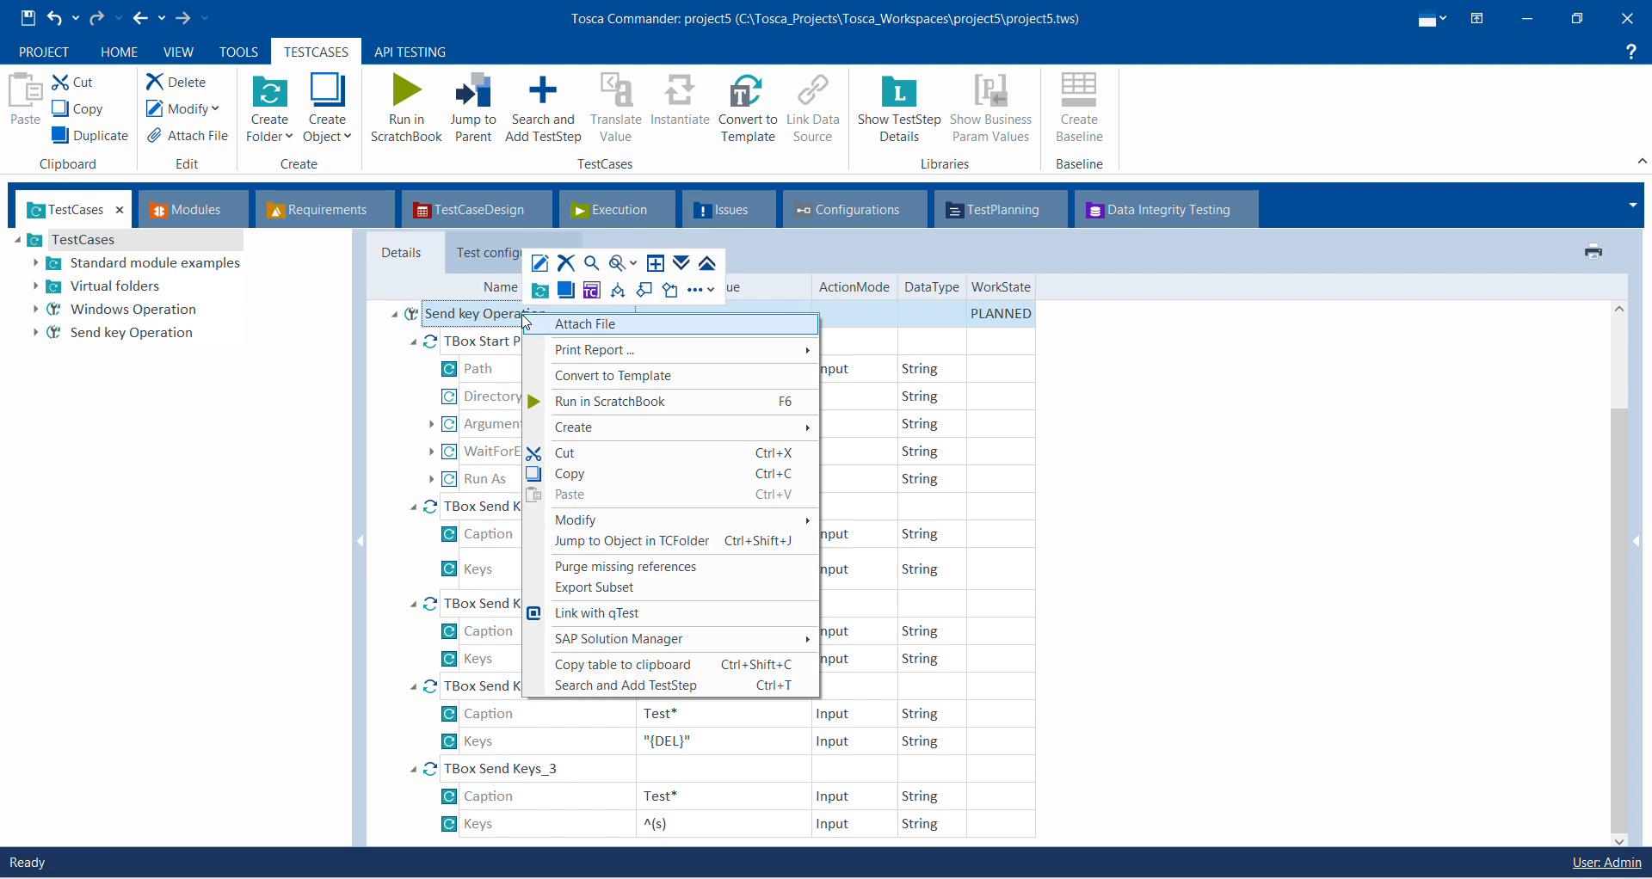
{"action": "left_click", "coordinate": [557, 405]}
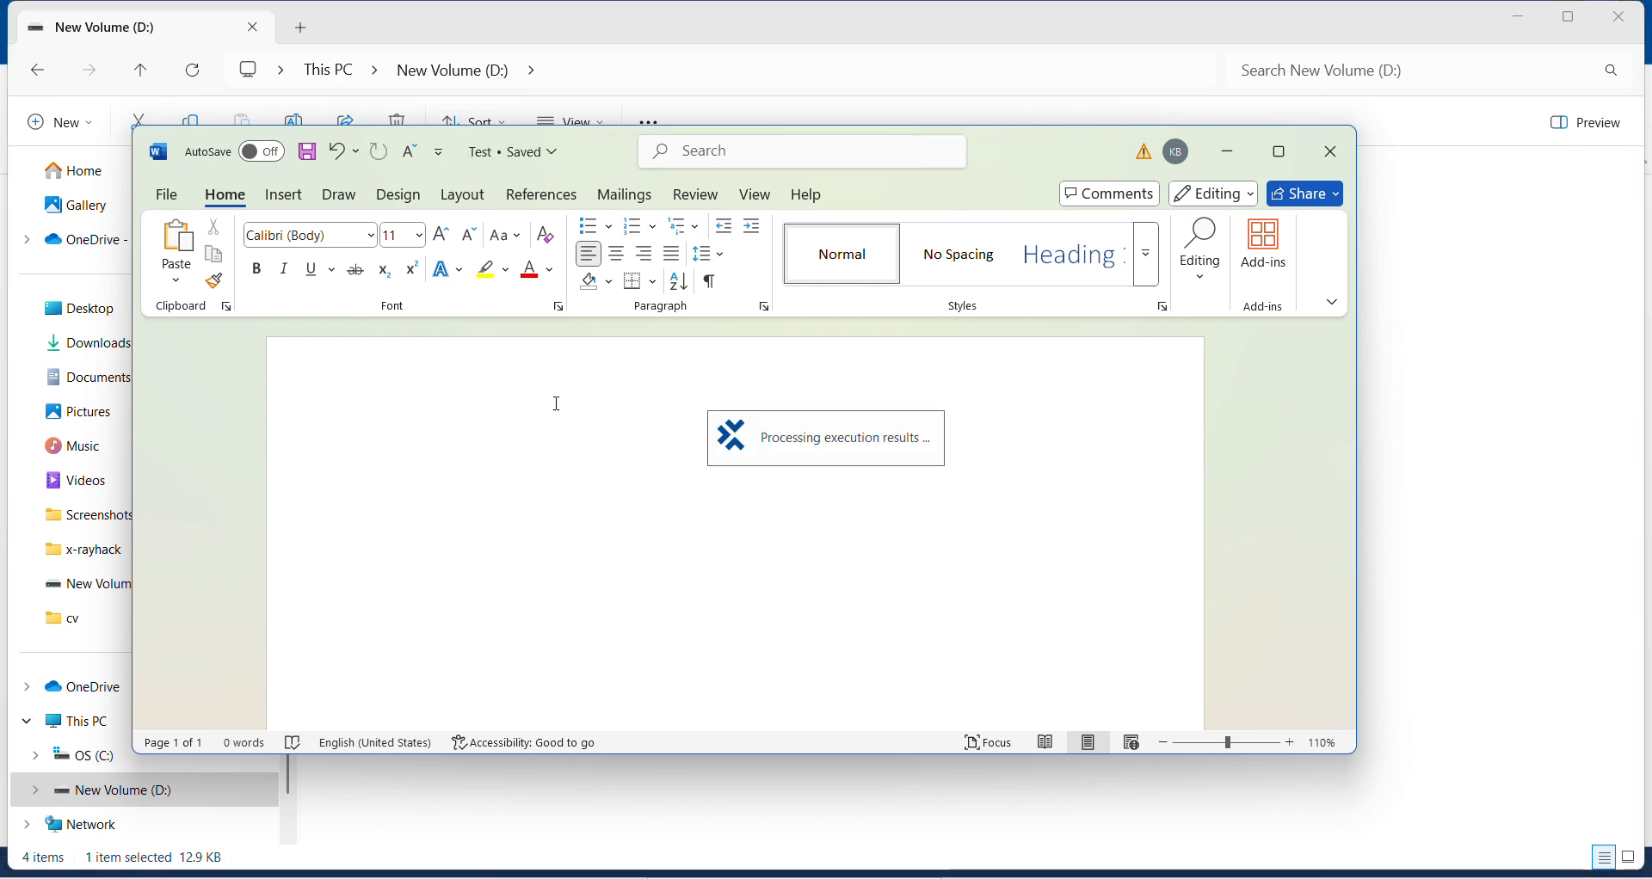
Step: Close the Test document in Word, then return to Tosca Commander and close the ScratchBook run results
{"action": "left_click", "coordinate": [1334, 155]}
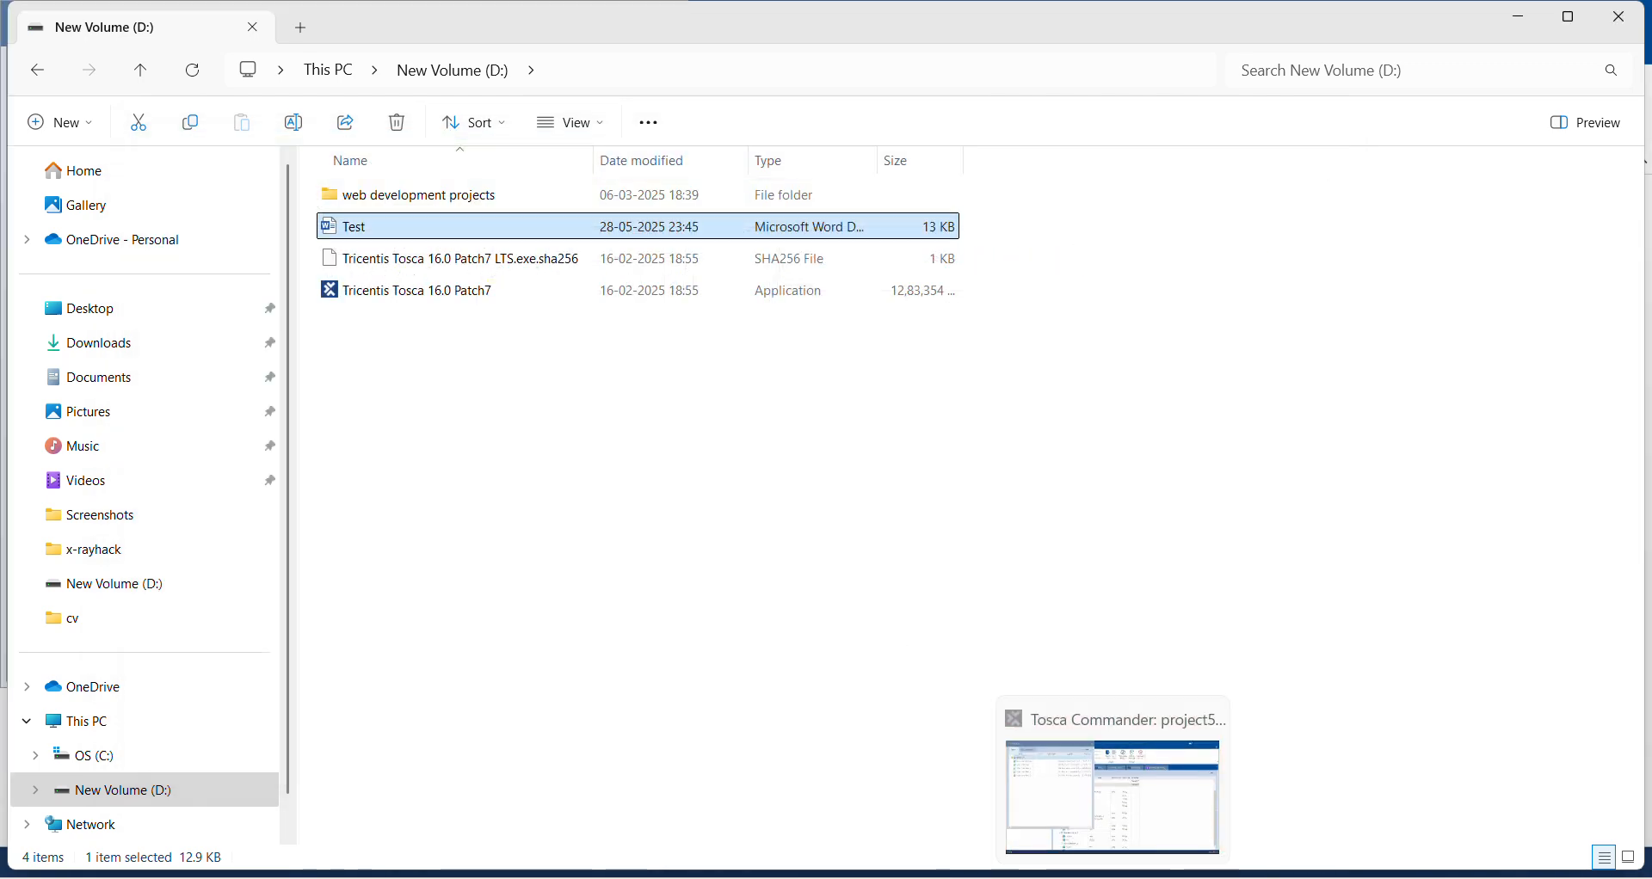
{"action": "left_click", "coordinate": [1113, 877]}
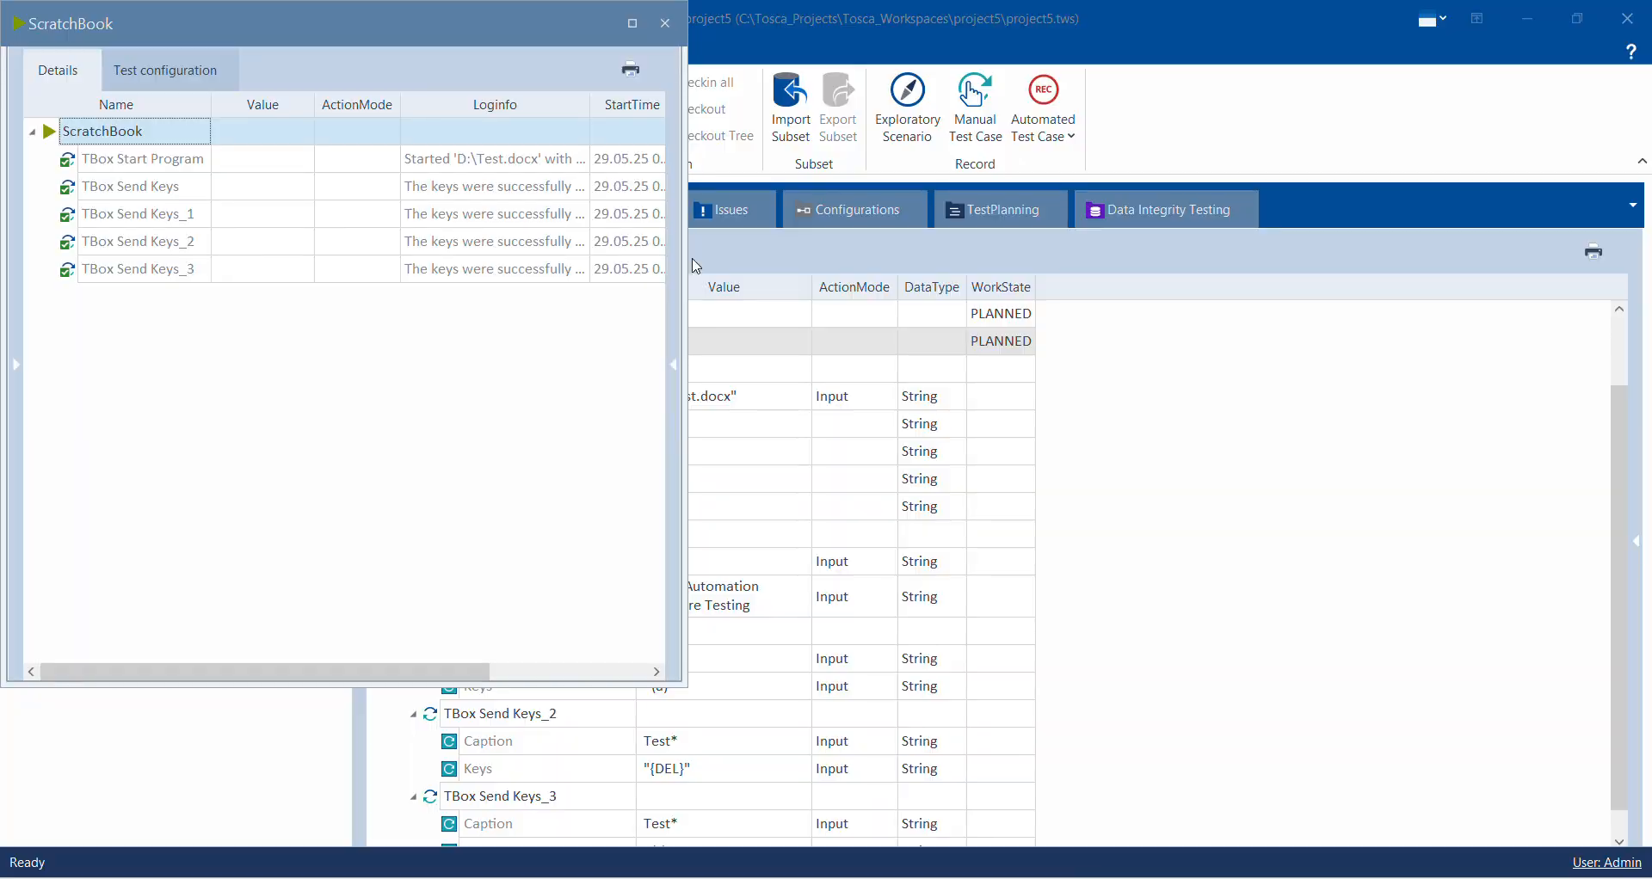
{"action": "left_click", "coordinate": [663, 23]}
Step: Add a fifth TBox Send Keys step to the Send key Operation test case
{"action": "scroll", "coordinate": [735, 662], "scroll_direction": "down", "scroll_amount": 1}
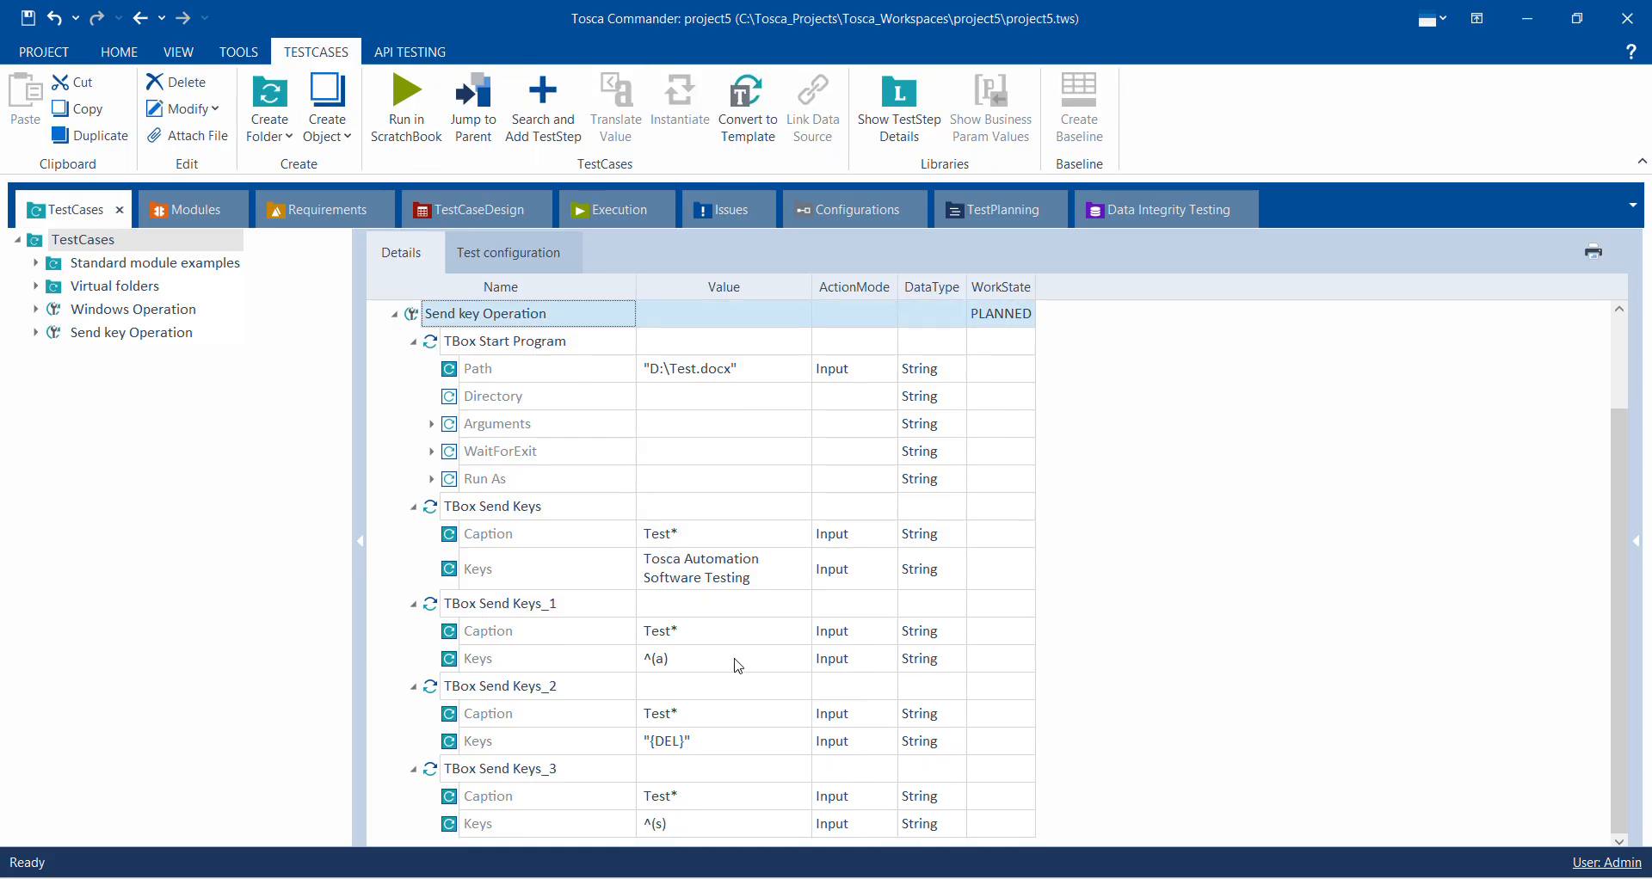
{"action": "scroll", "coordinate": [622, 343], "scroll_direction": "up", "scroll_amount": 4}
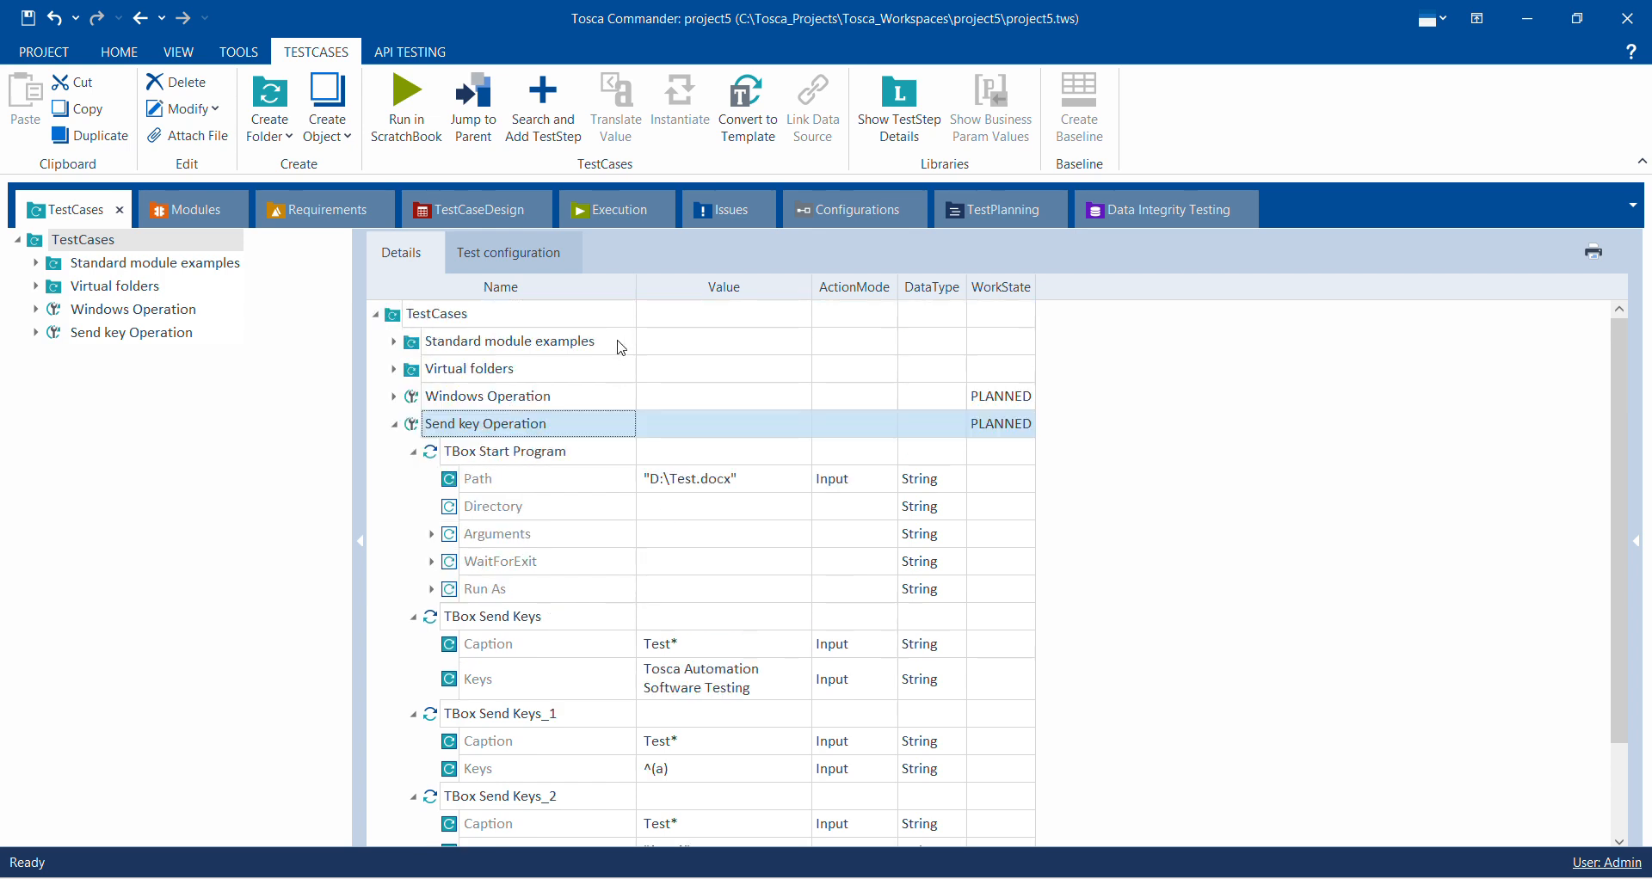
{"action": "scroll", "coordinate": [620, 344], "scroll_direction": "down", "scroll_amount": 3}
{"action": "scroll", "coordinate": [619, 344], "scroll_direction": "down", "scroll_amount": 1}
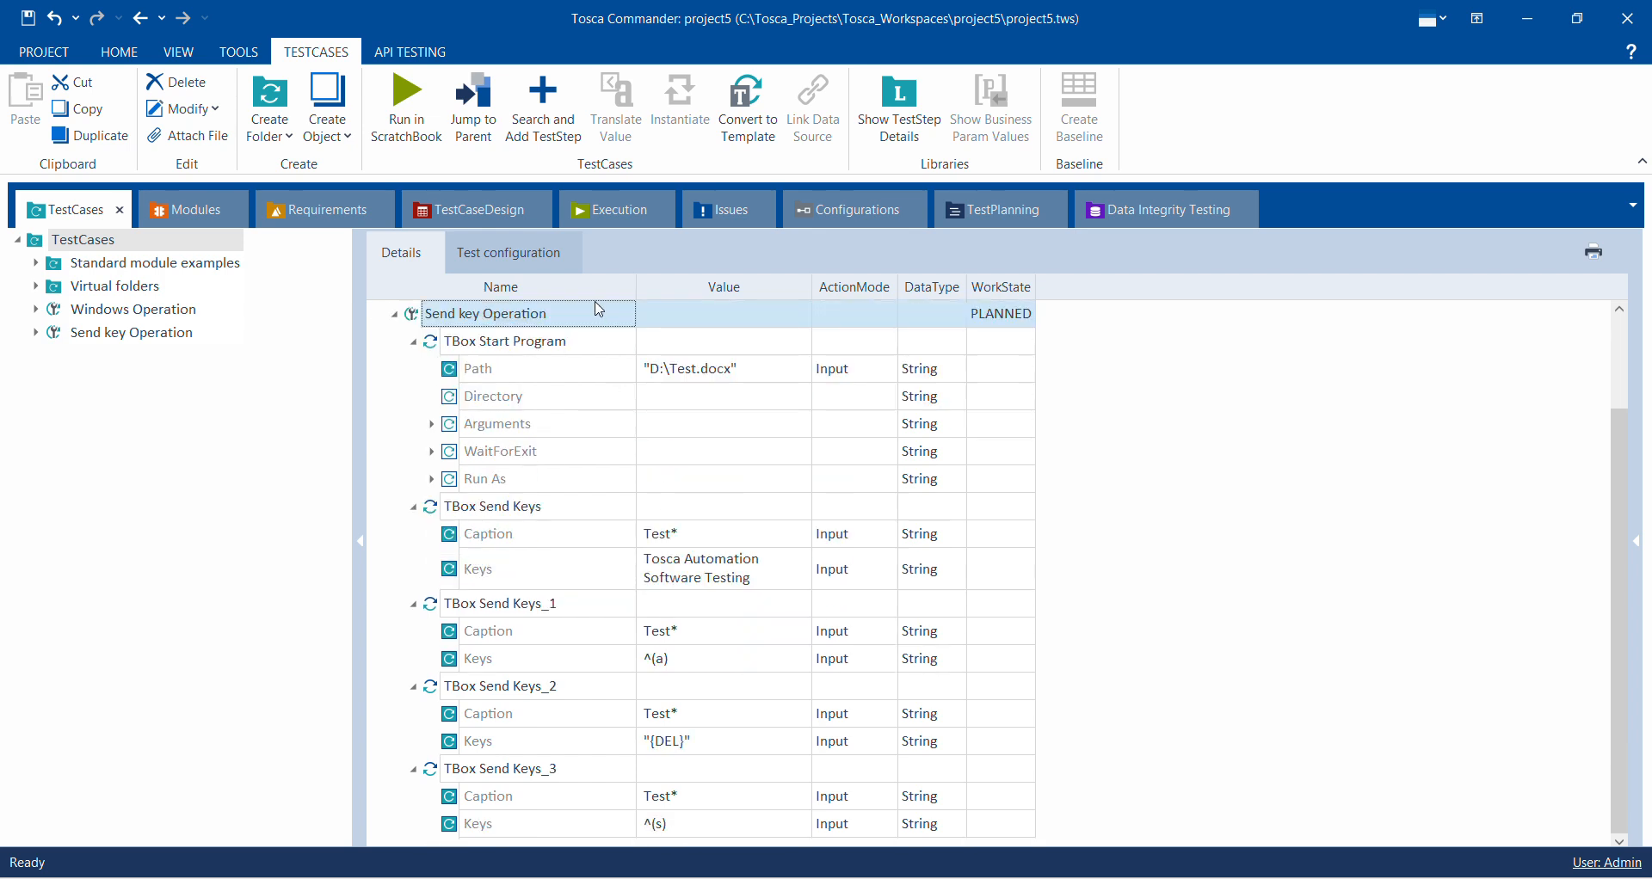
{"action": "right_click", "coordinate": [602, 319]}
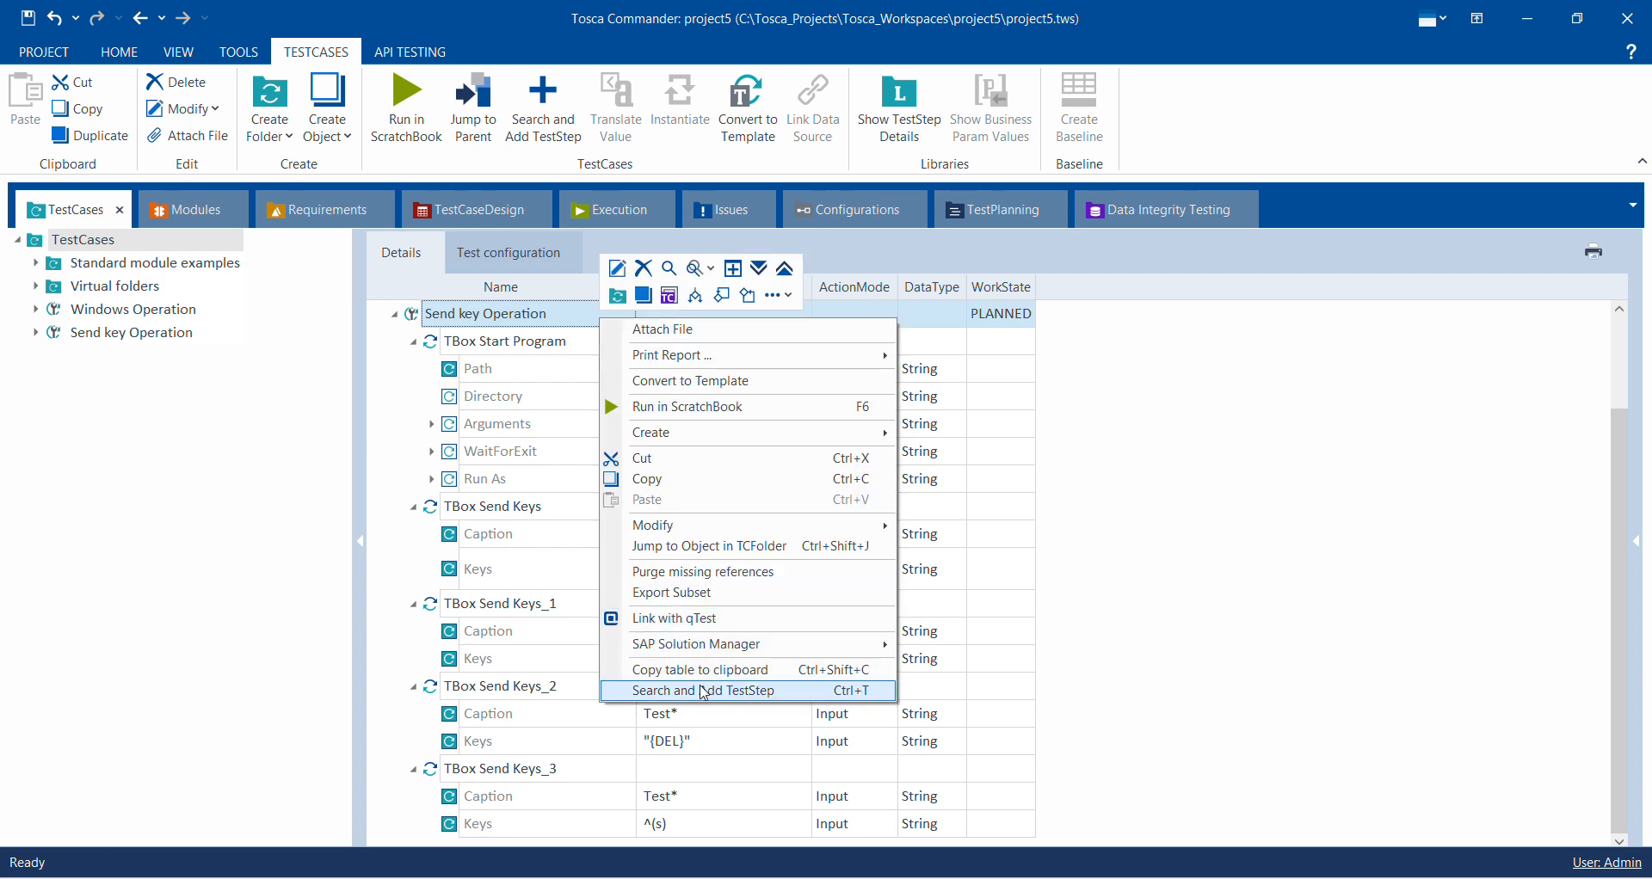
{"action": "left_click", "coordinate": [703, 691]}
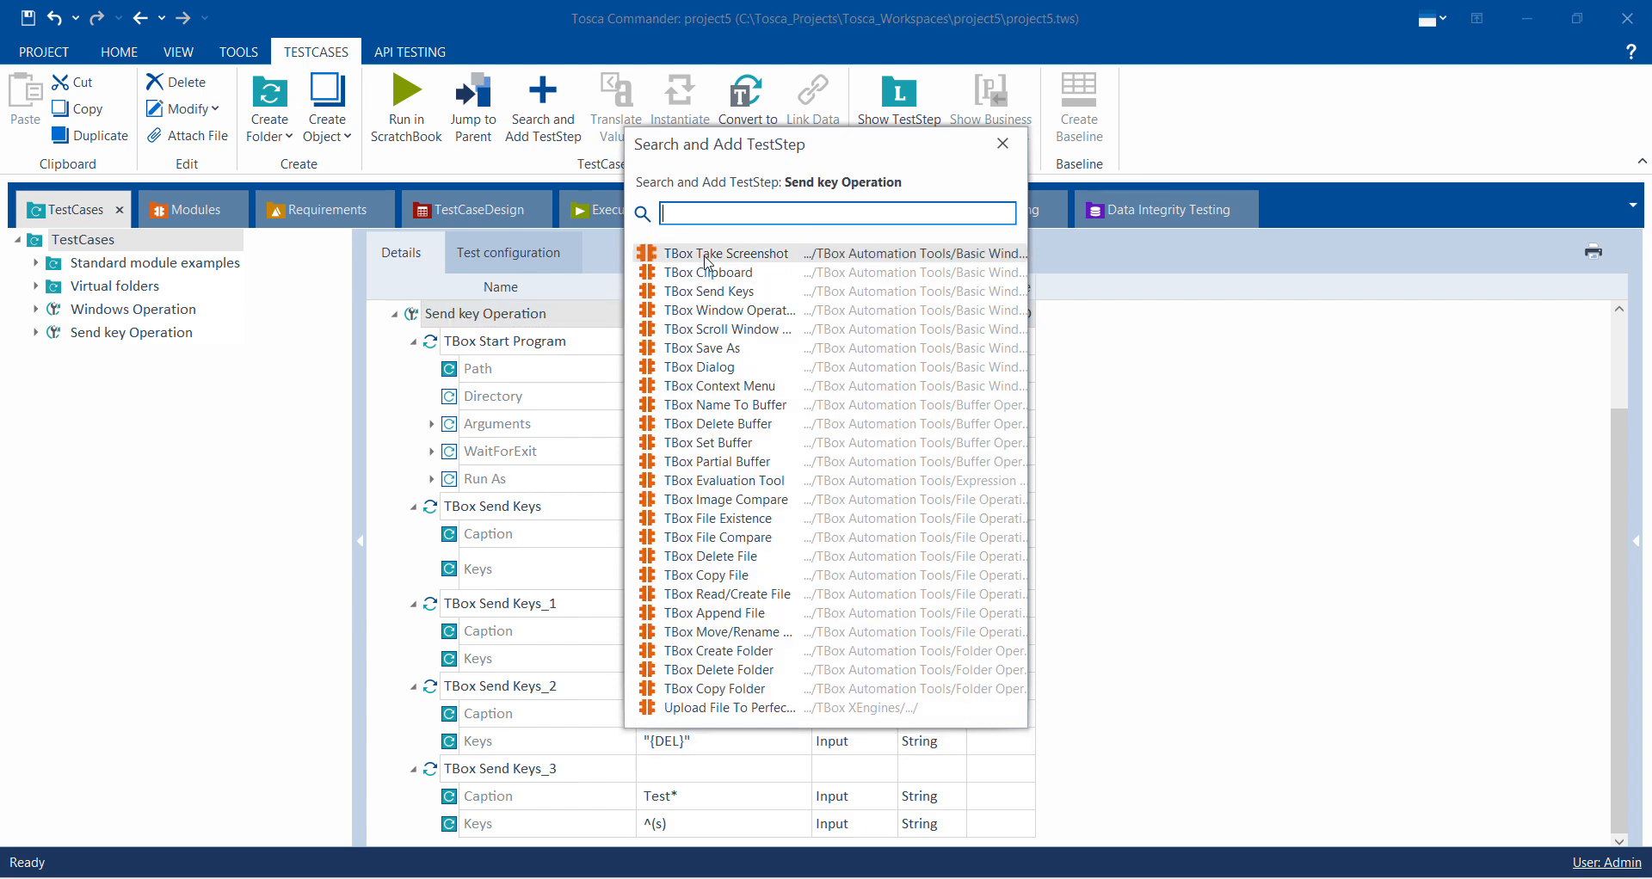
{"action": "type", "text": "T"}
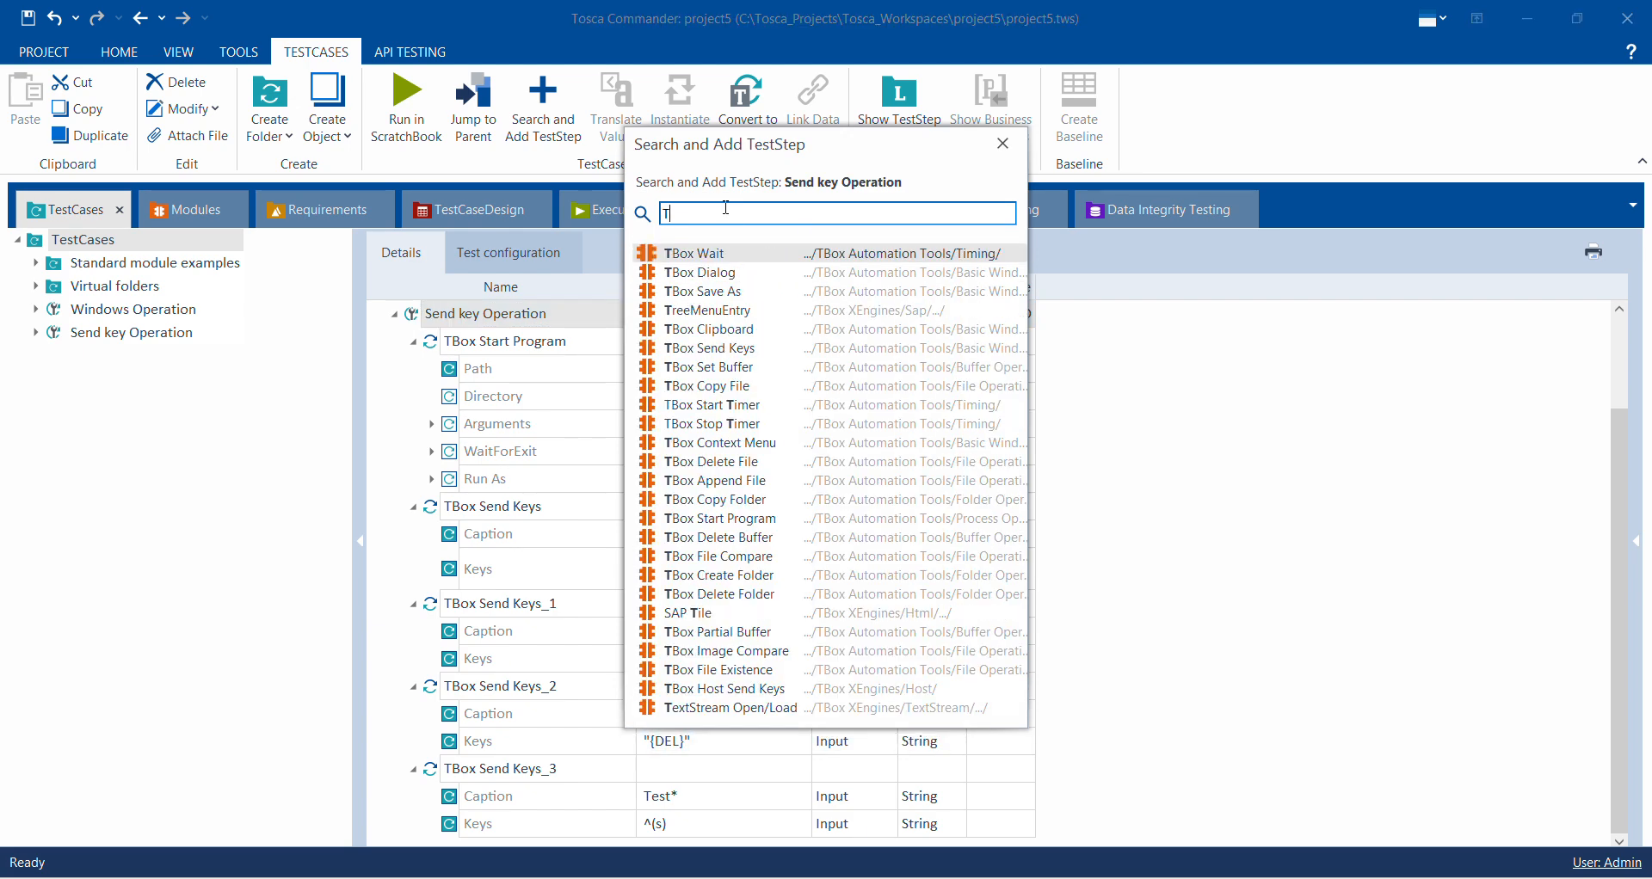
{"action": "type", "text": "box"}
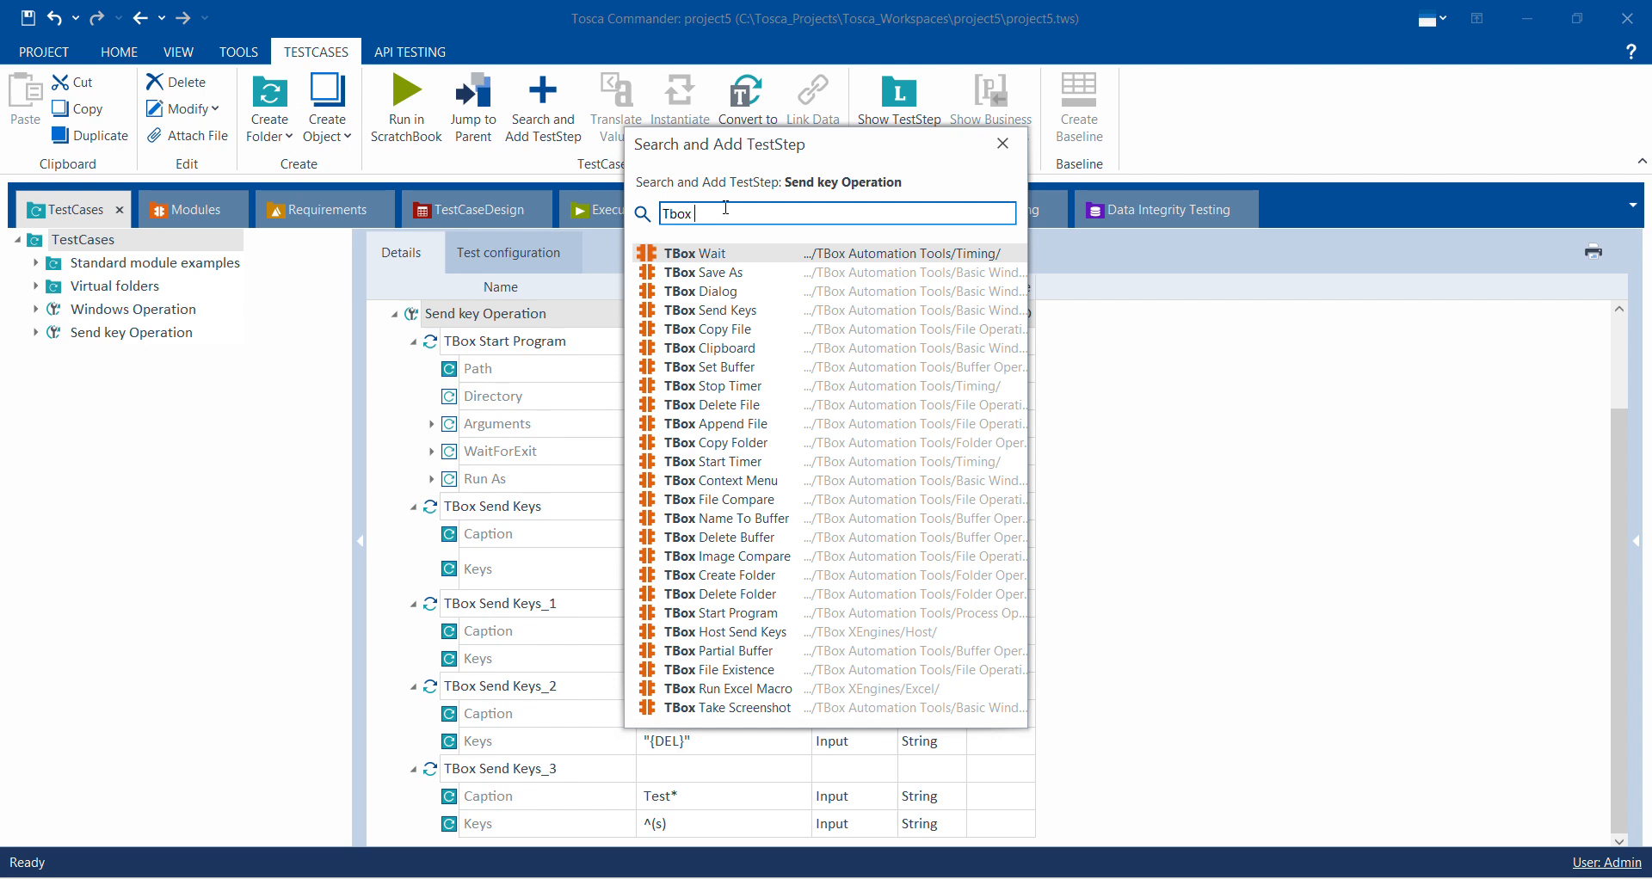
{"action": "type", "text": " send"}
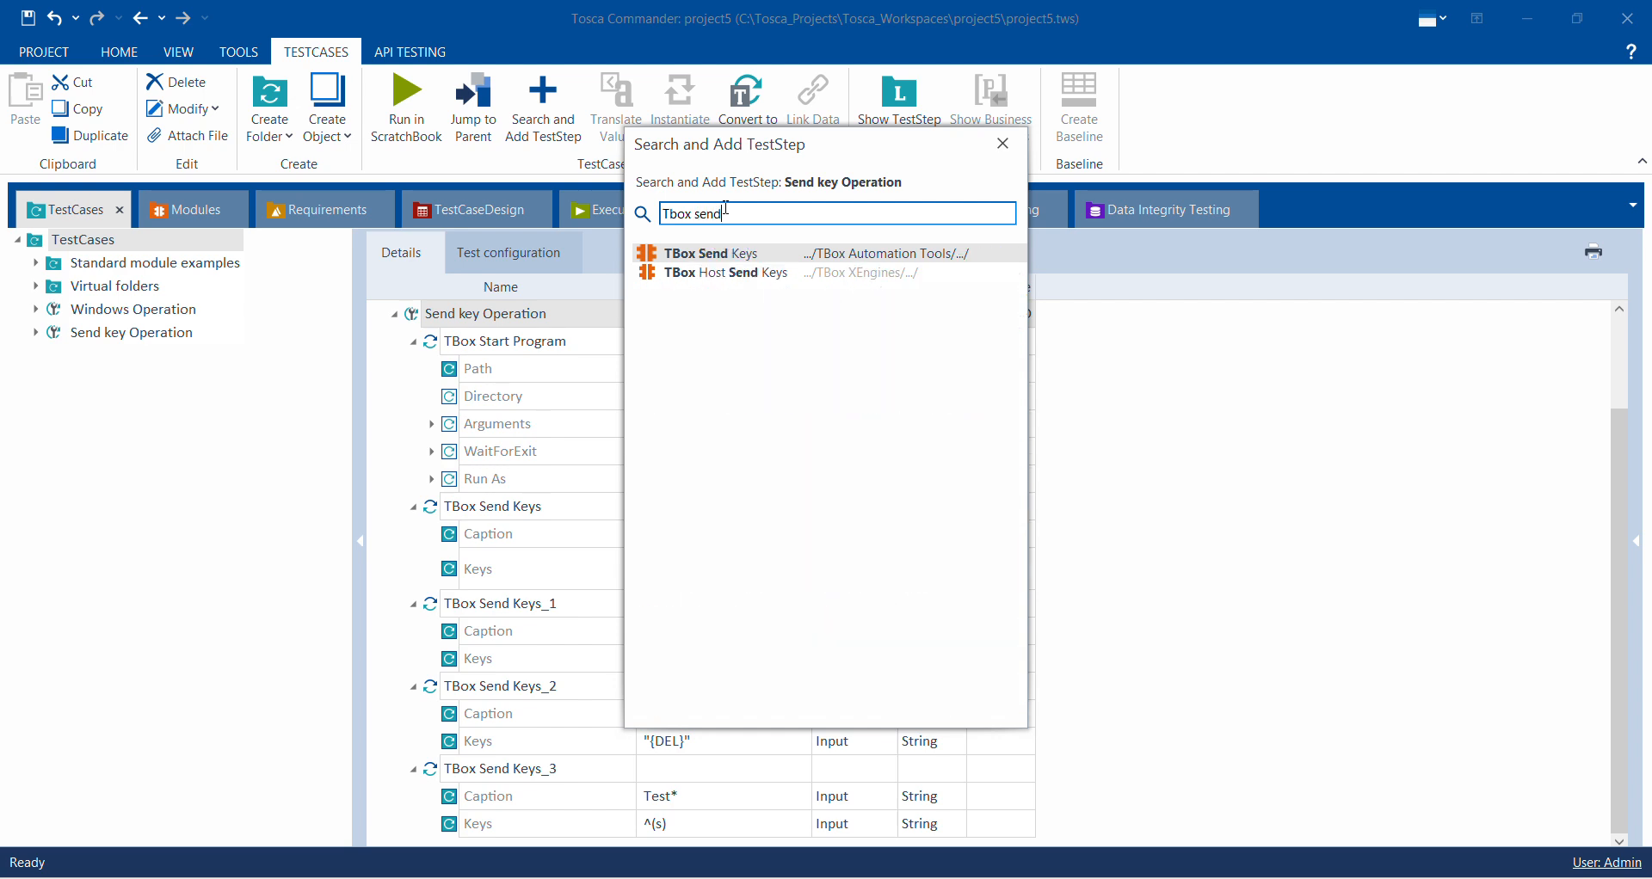
{"action": "left_click", "coordinate": [730, 254]}
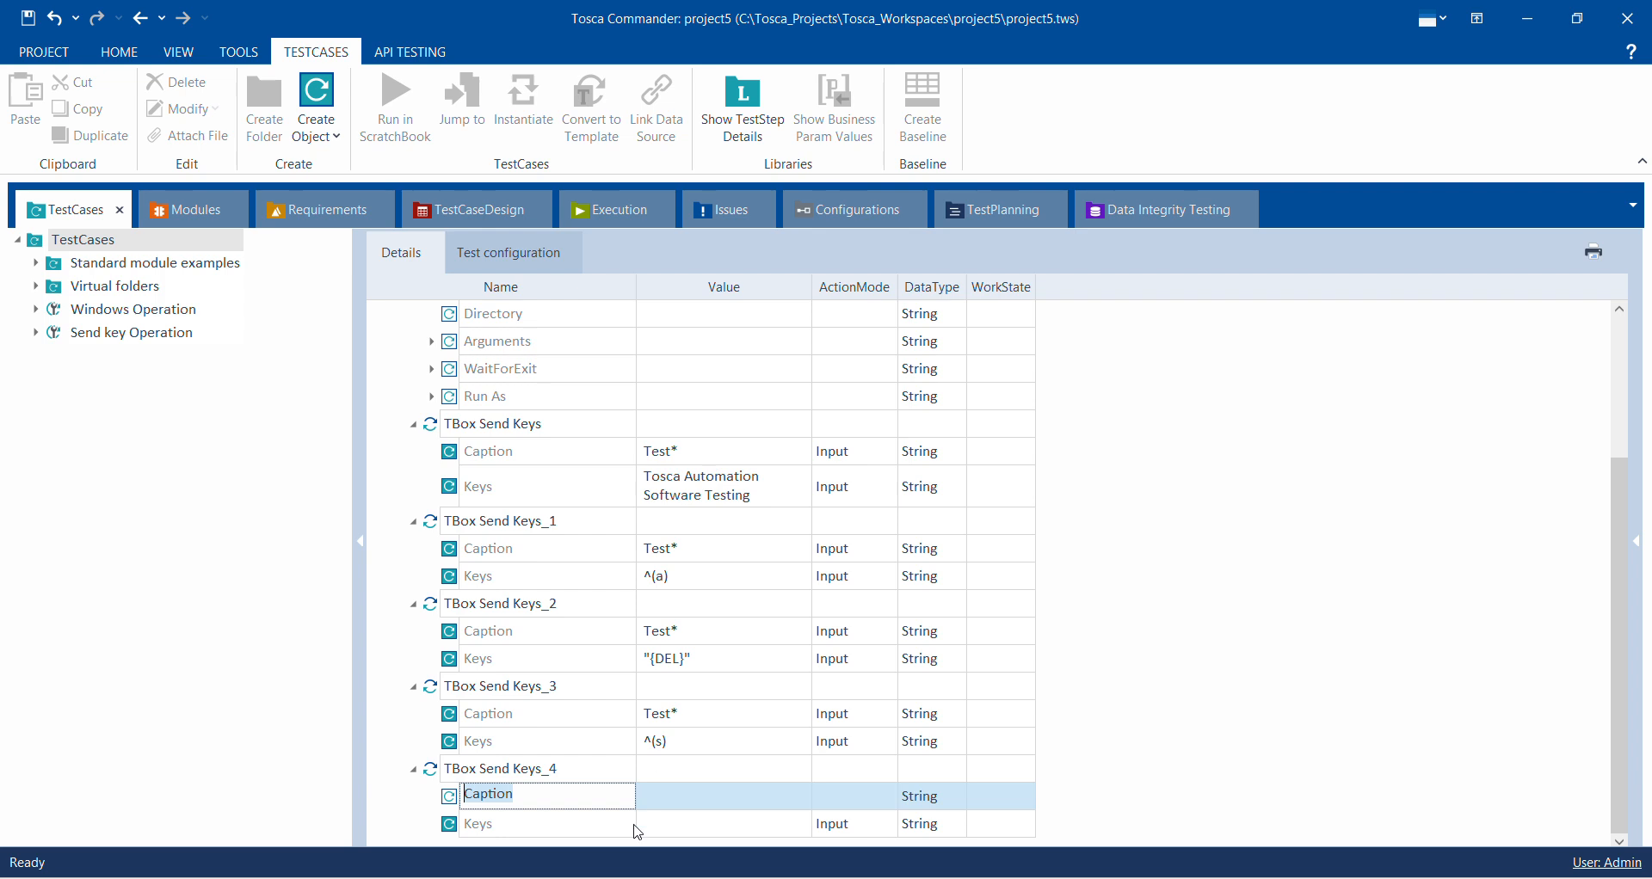
Step: Set the fifth TBox Send Keys step's Caption to Test* and its Keys value to %"{F4}"
{"action": "left_click", "coordinate": [682, 800]}
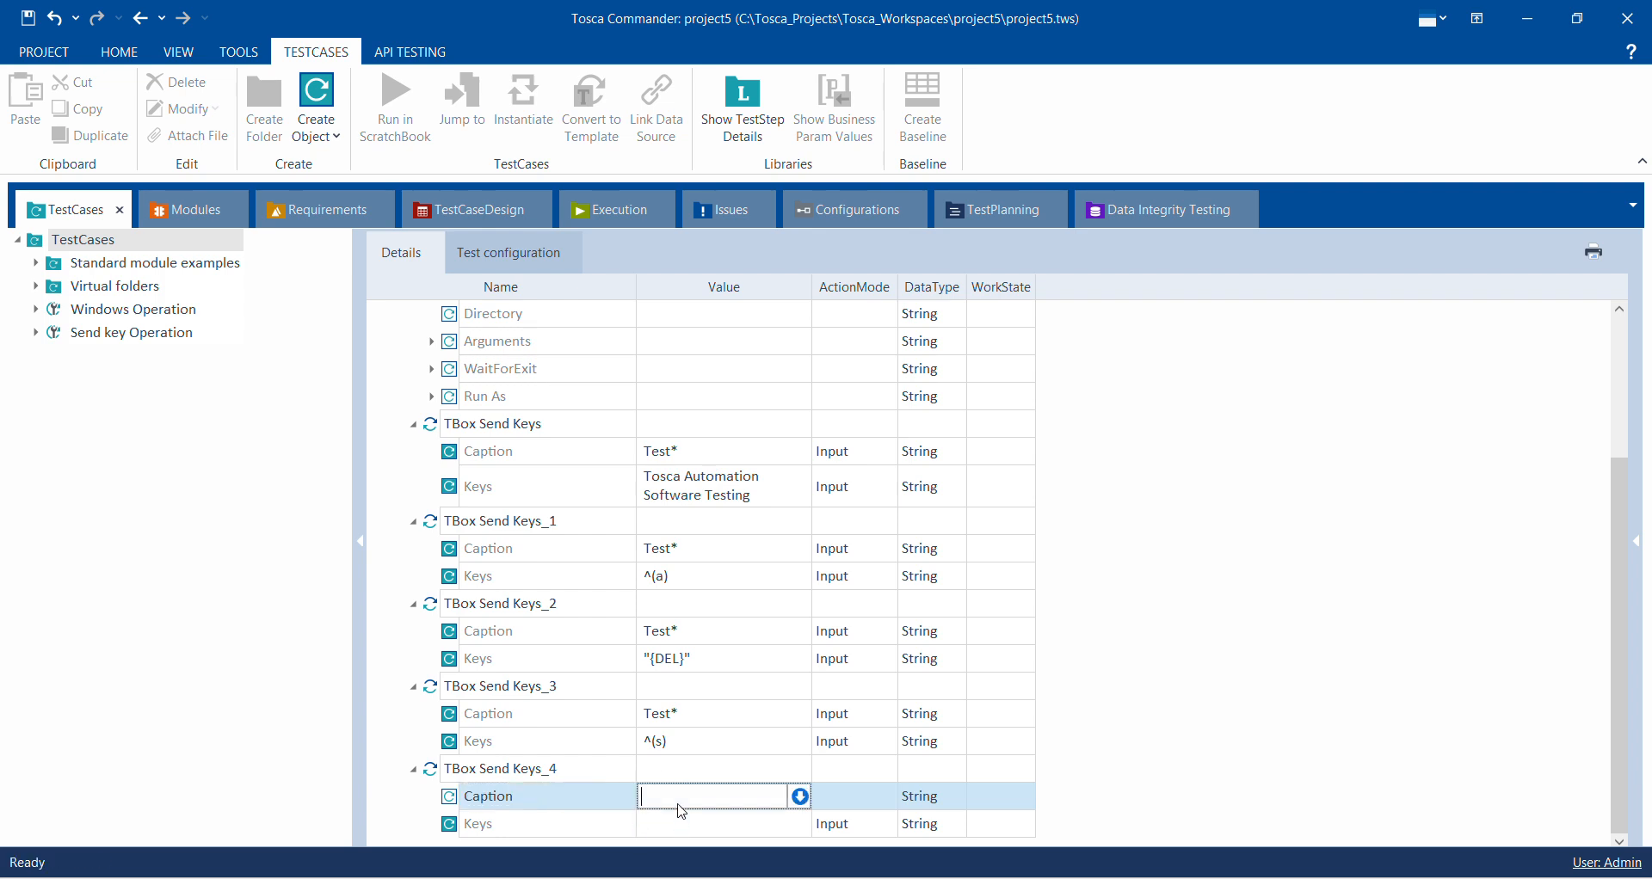
{"action": "type", "text": "Test*"}
{"action": "left_click", "coordinate": [674, 823]}
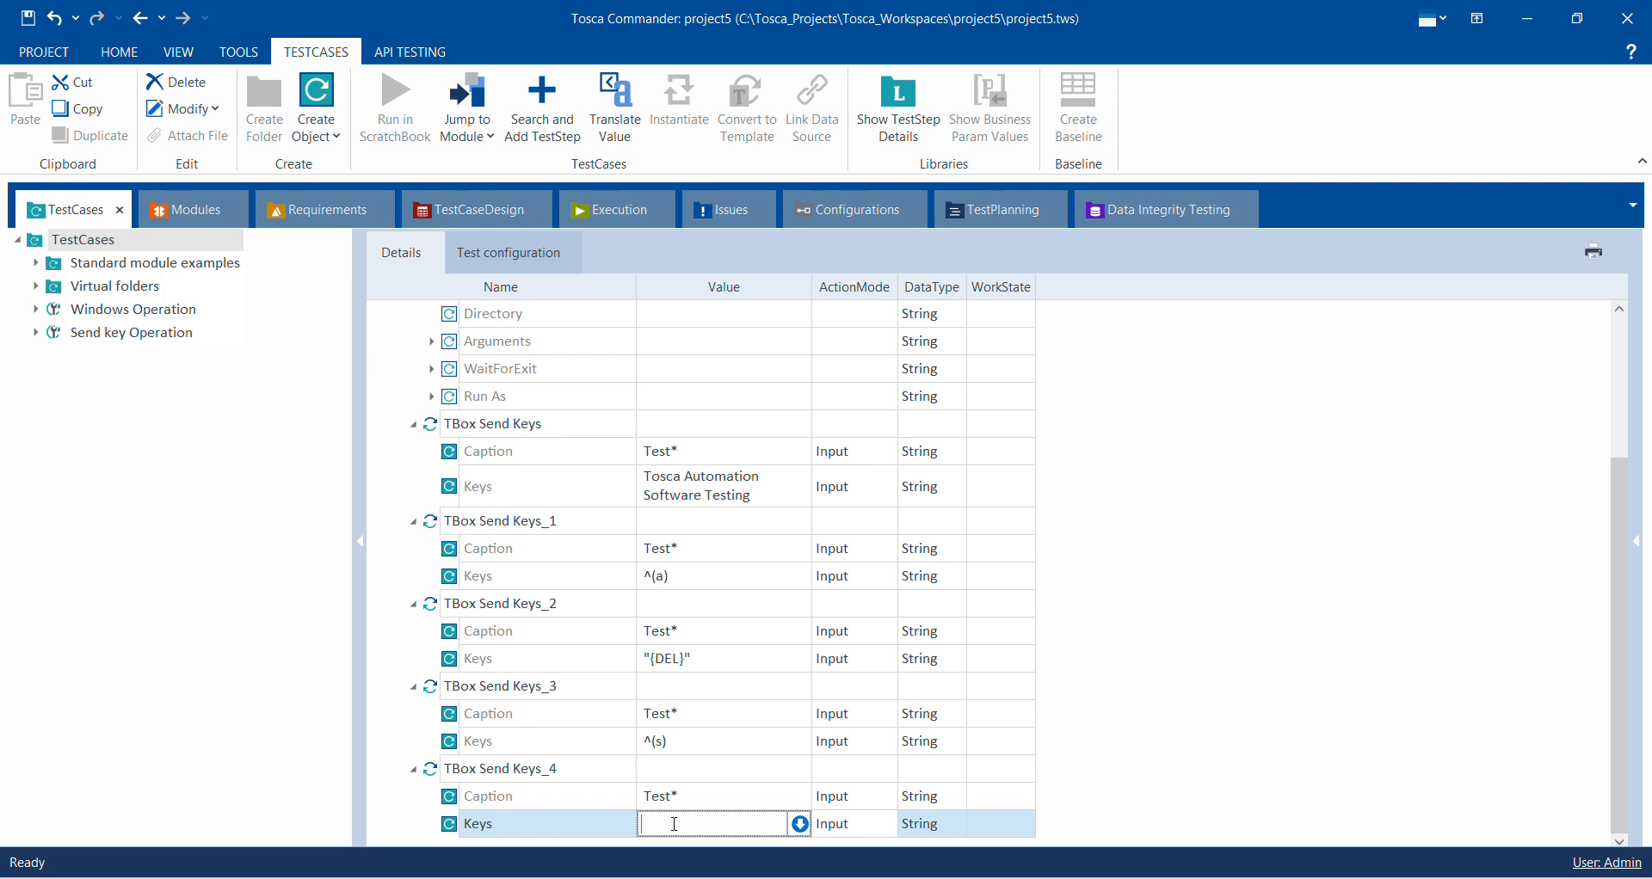
{"action": "type", "text": "%\"{"}
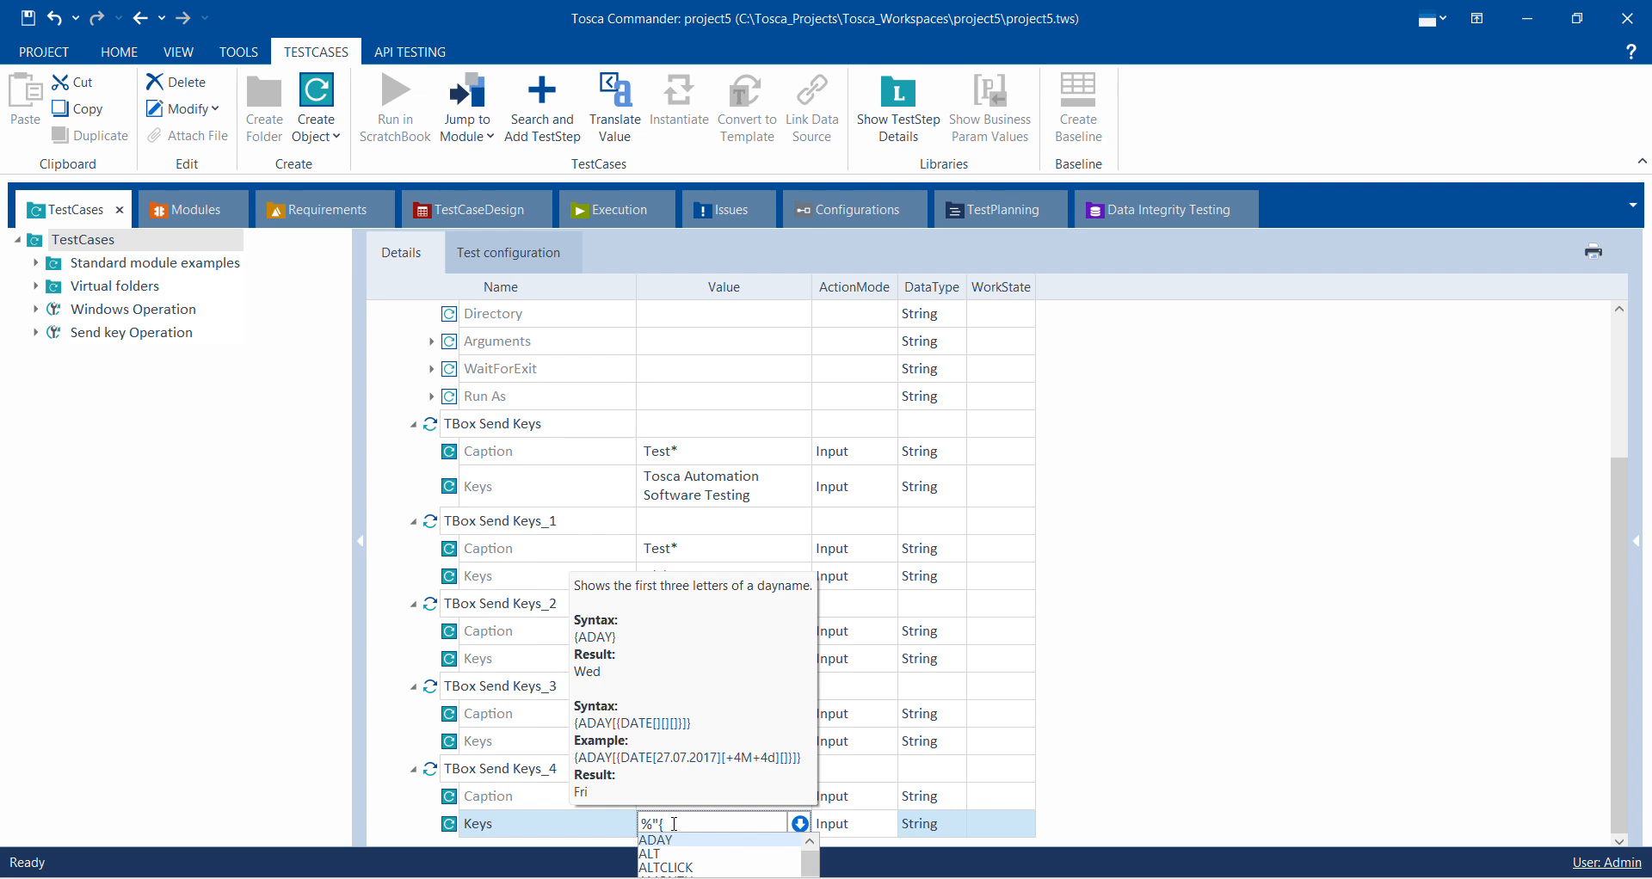
{"action": "type", "text": "f4"}
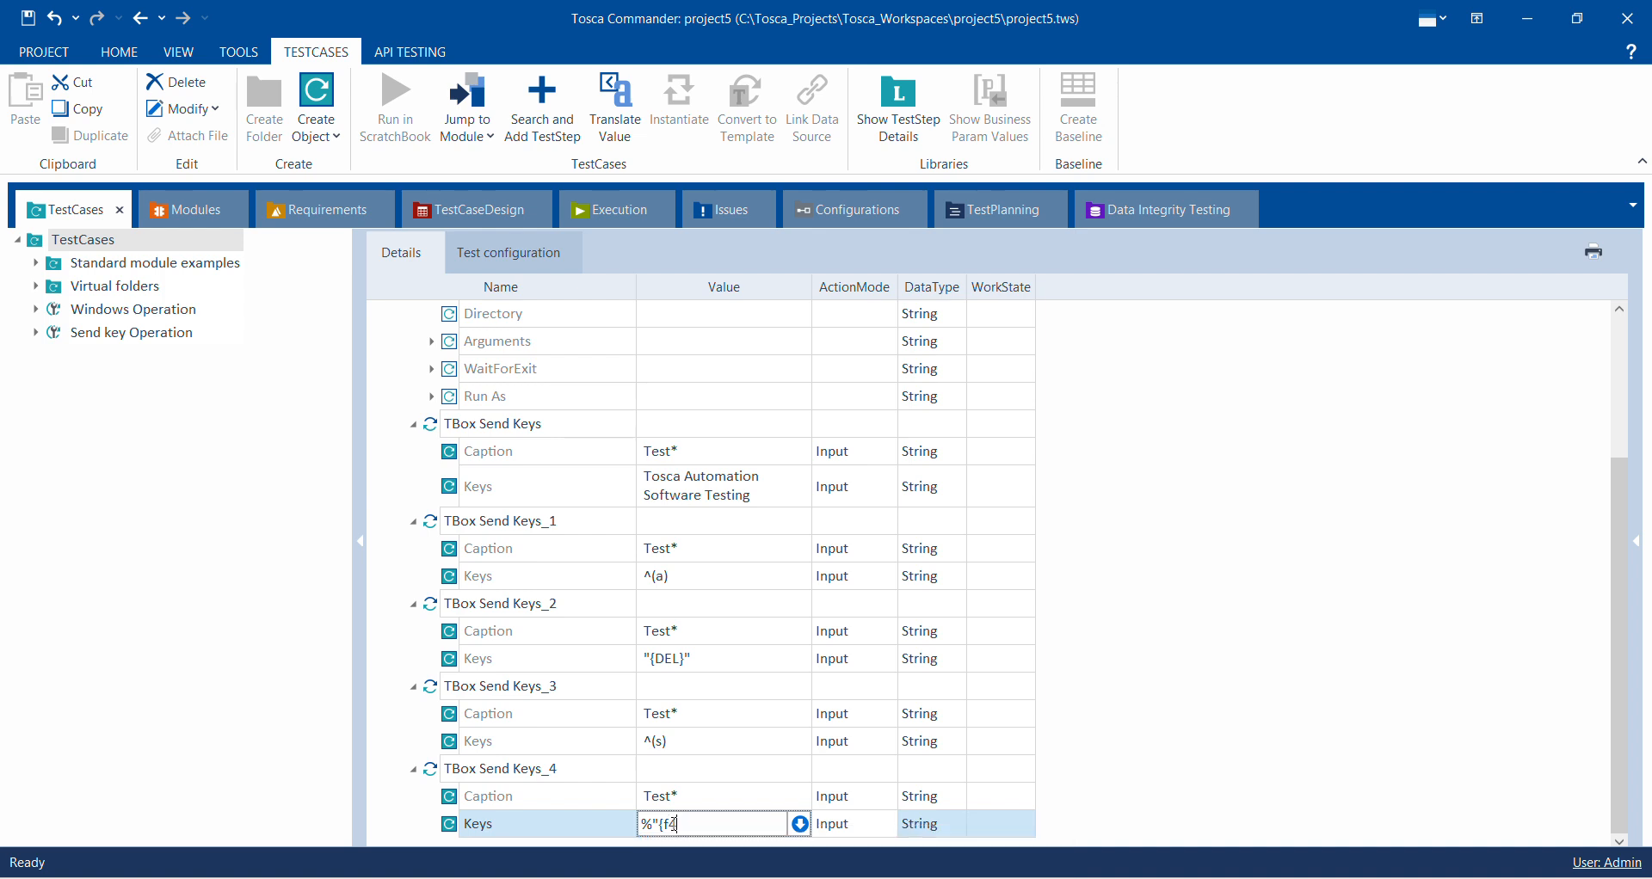
{"action": "key", "text": "BackSpace"}
{"action": "key", "text": "BackSpace"}
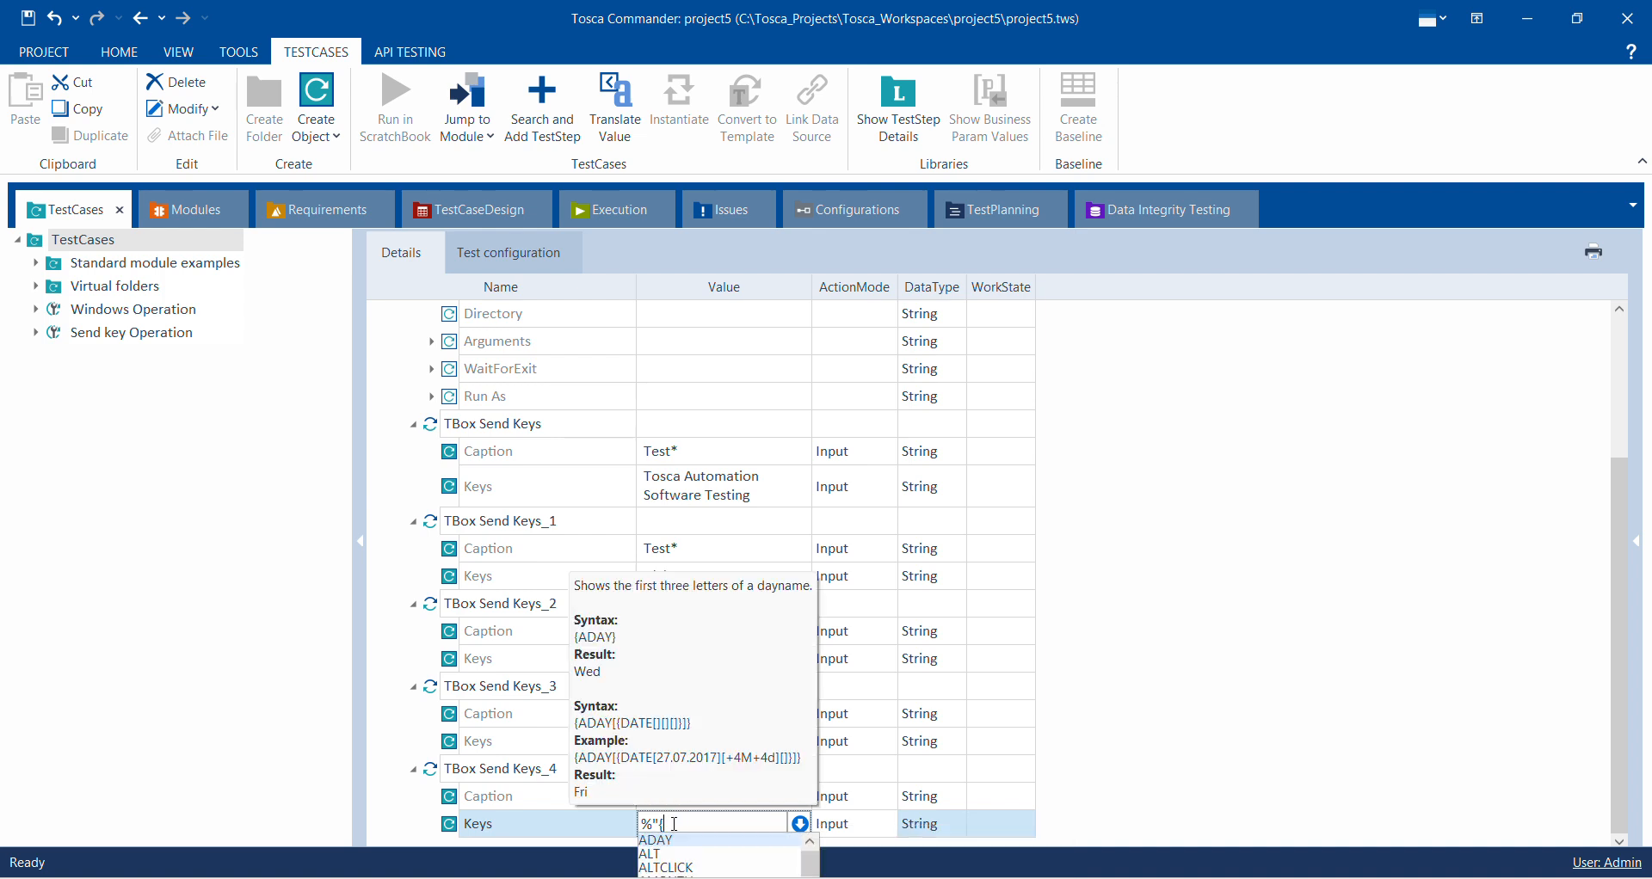
{"action": "type", "text": "F4"}
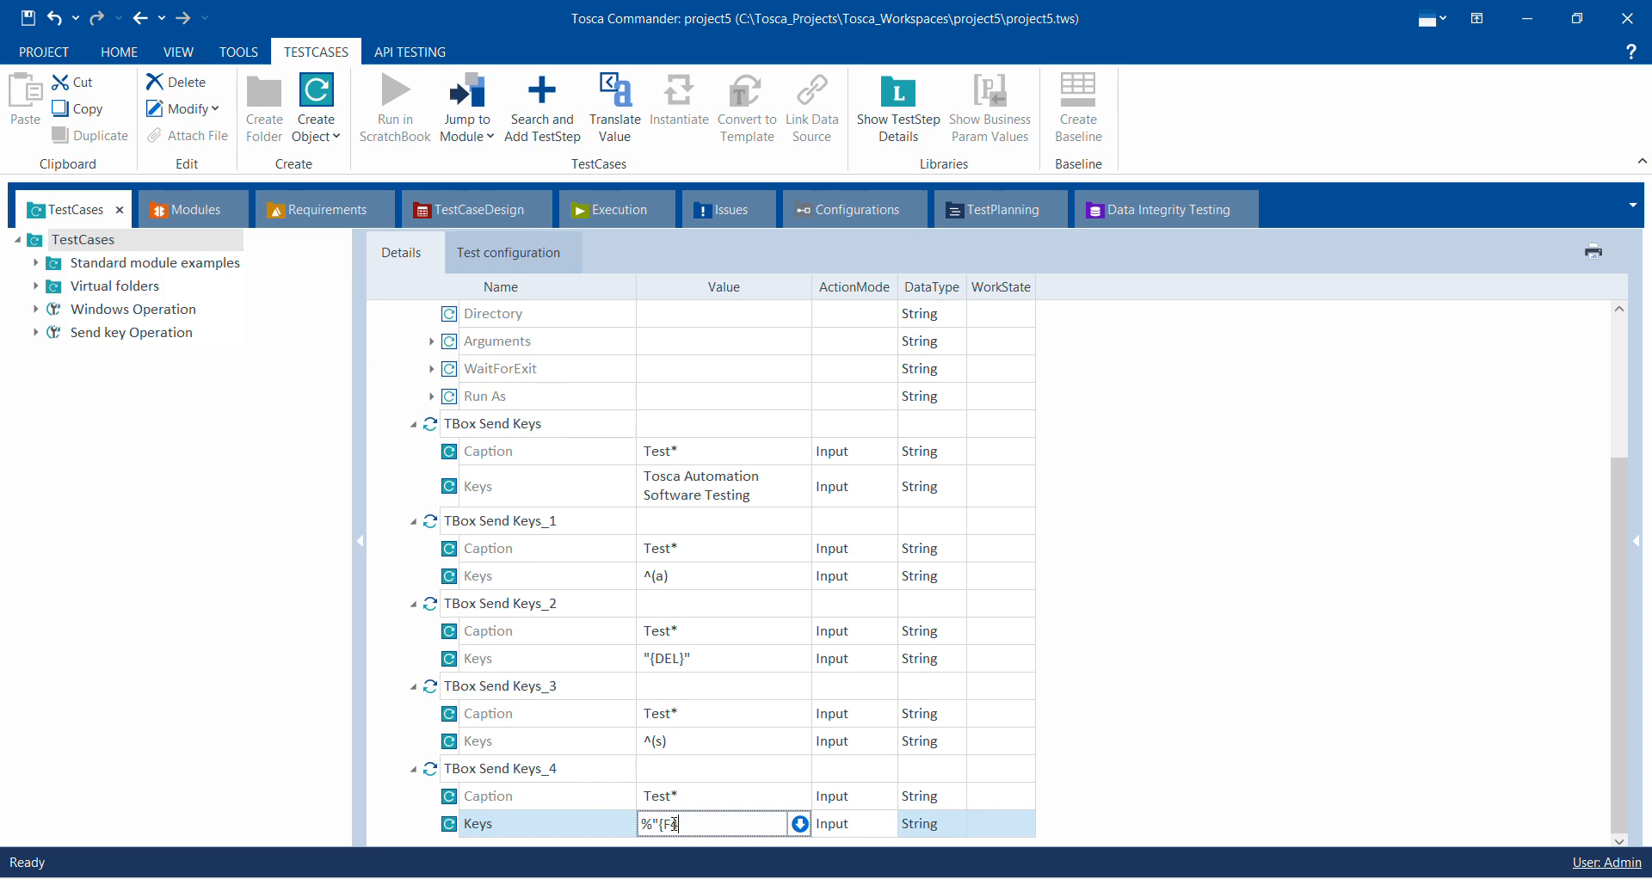
{"action": "type", "text": "}\""}
{"action": "left_click", "coordinate": [1073, 786]}
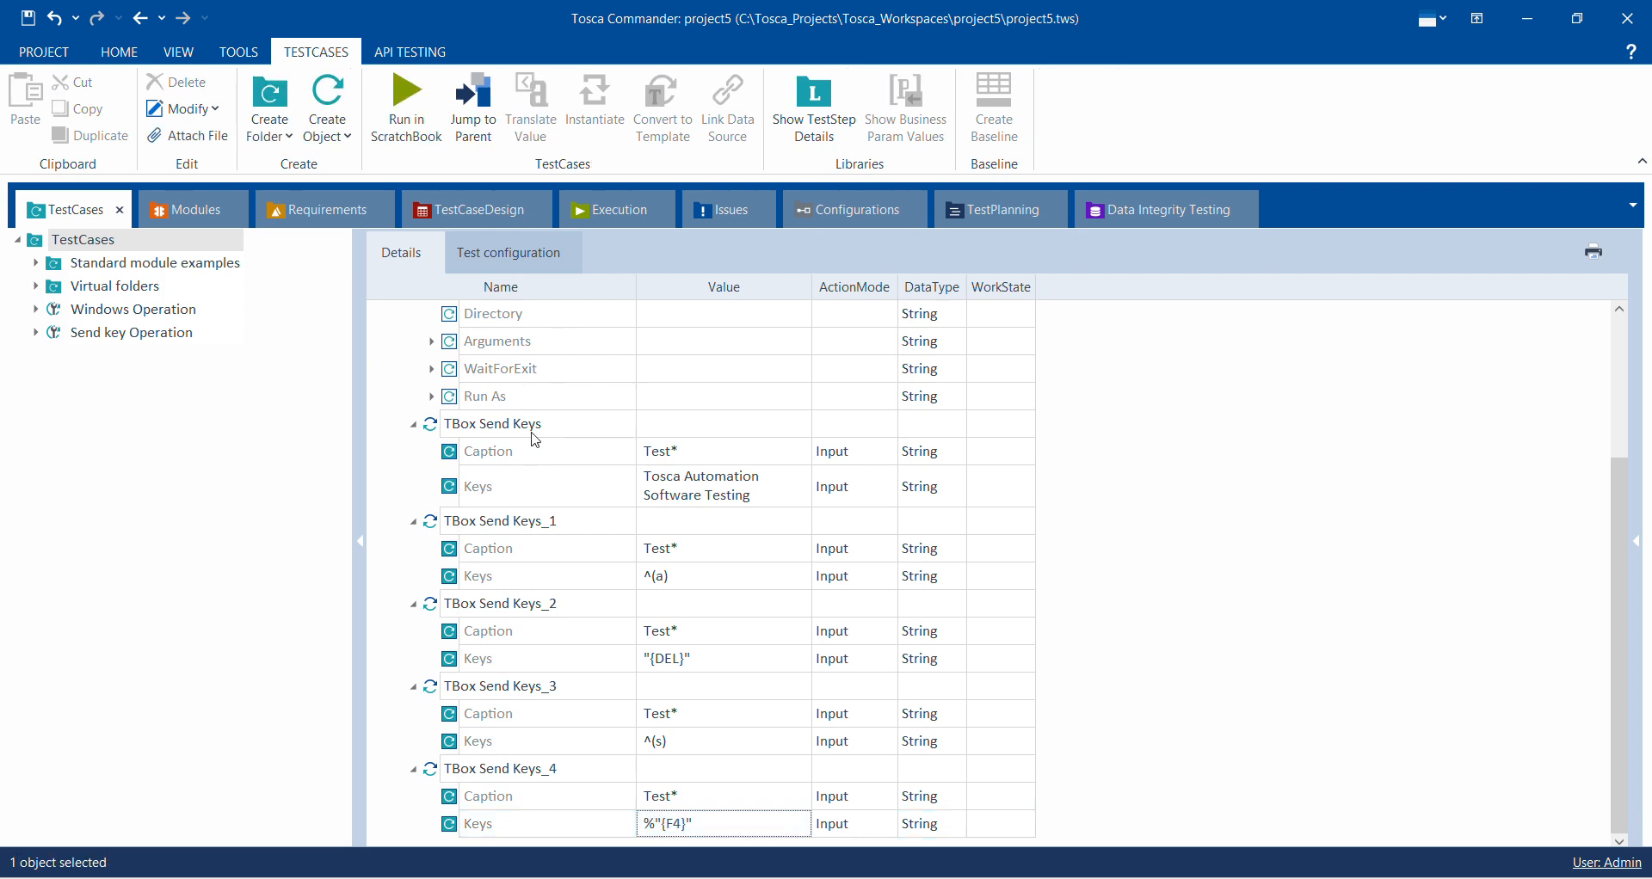
Step: Run the Send key Operation test case with its five TBox Send Keys steps in ScratchBook, and close the run results
{"action": "scroll", "coordinate": [528, 381], "scroll_direction": "up", "scroll_amount": 1}
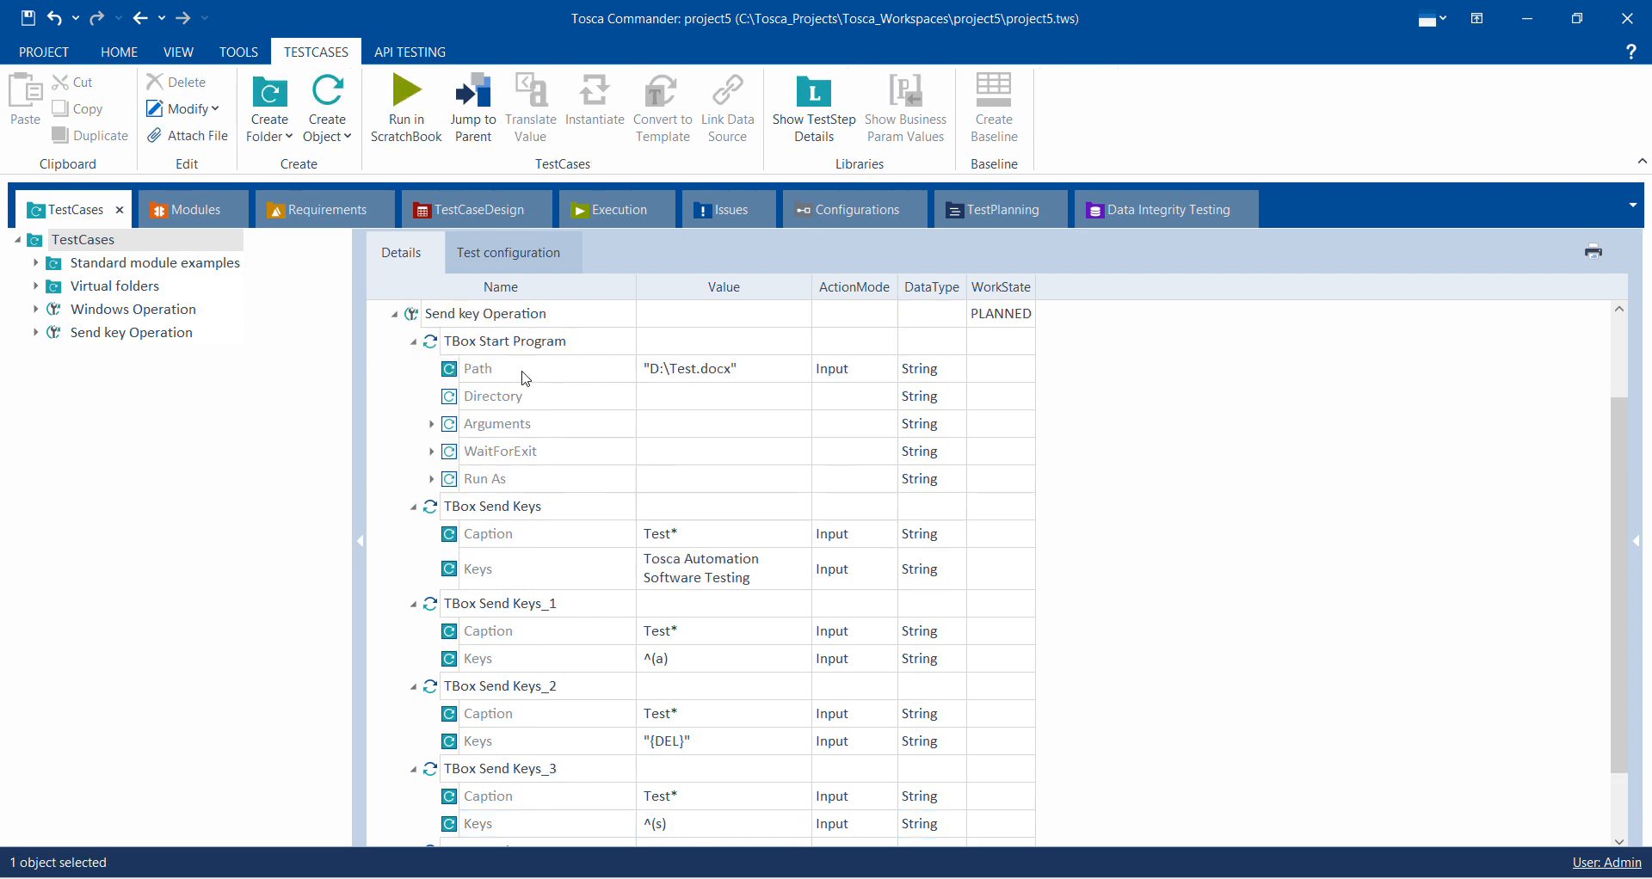
{"action": "left_click", "coordinate": [497, 315]}
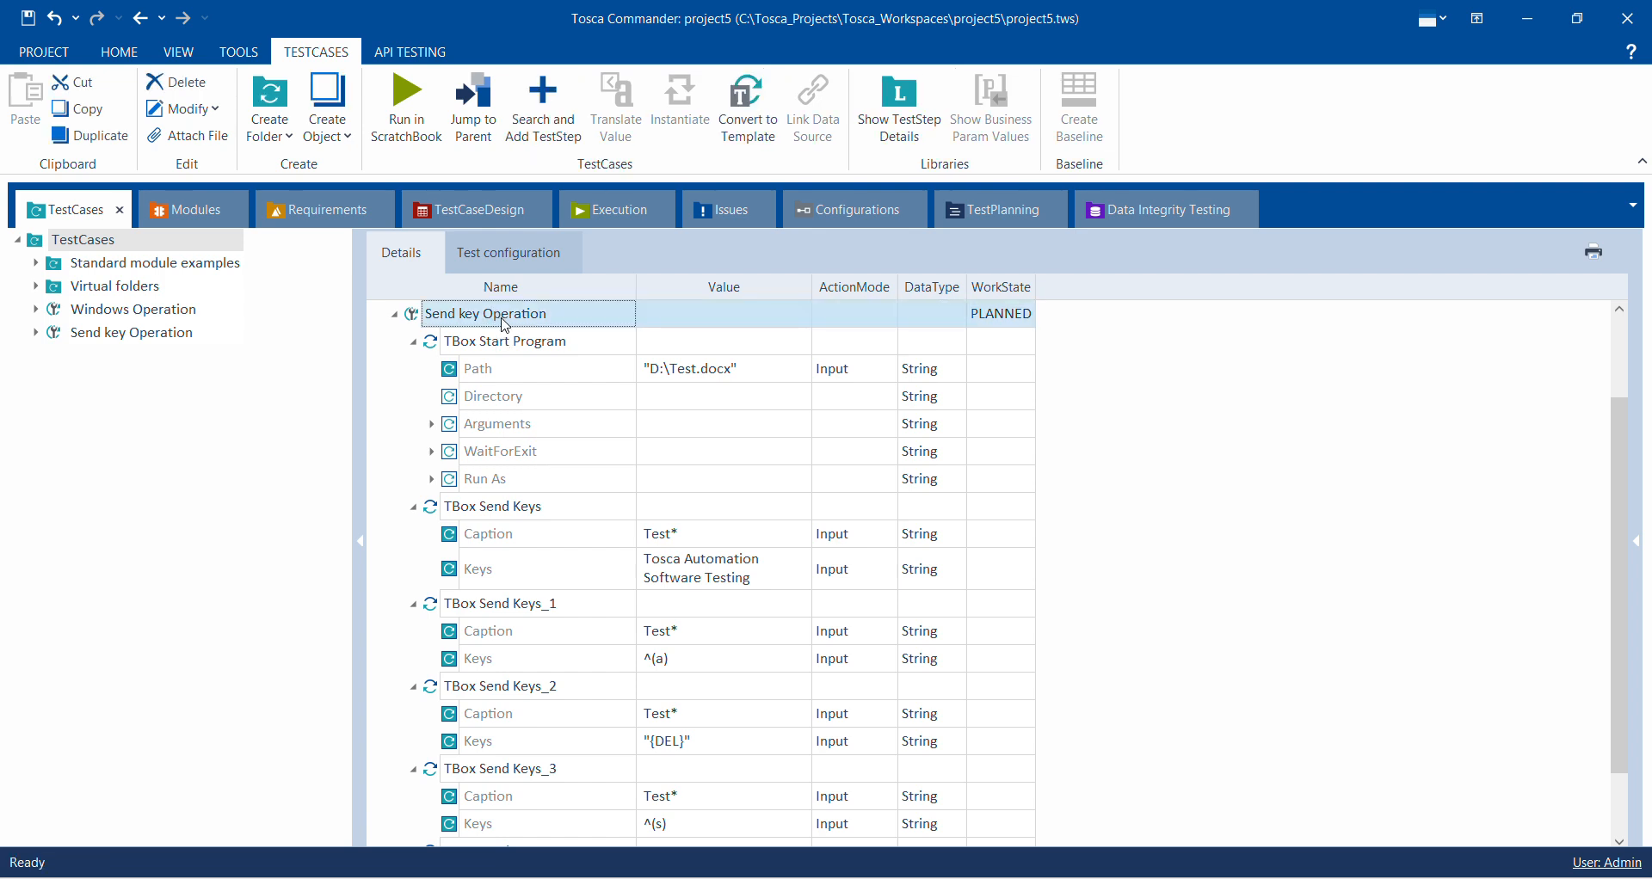
{"action": "scroll", "coordinate": [686, 619], "scroll_direction": "down", "scroll_amount": 1}
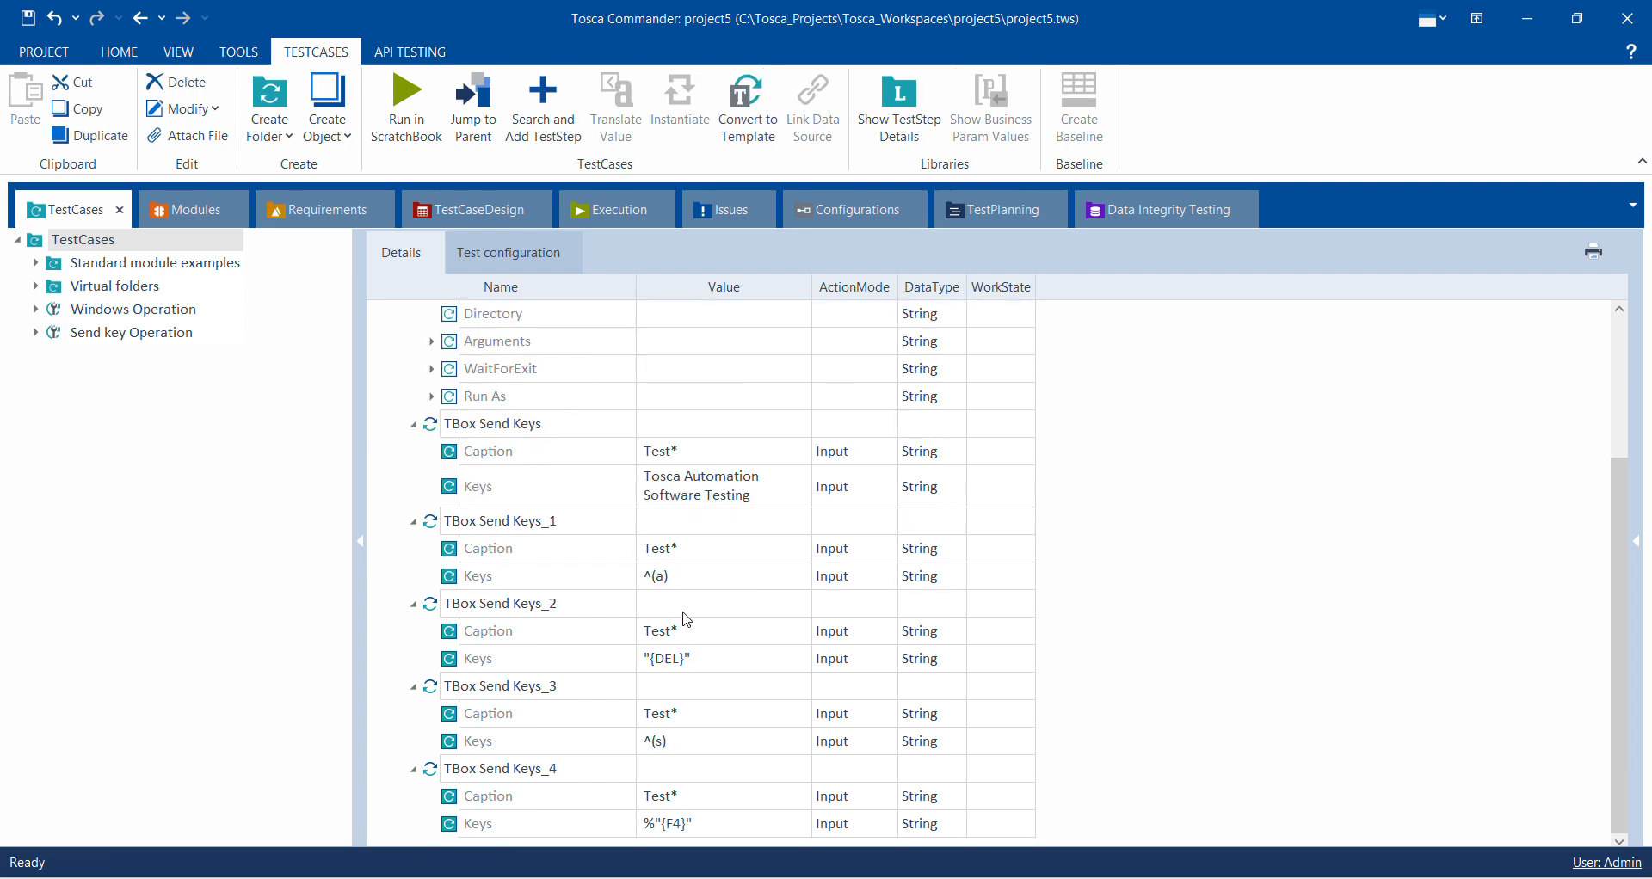
{"action": "scroll", "coordinate": [686, 620], "scroll_direction": "up", "scroll_amount": 1}
{"action": "scroll", "coordinate": [686, 620], "scroll_direction": "up", "scroll_amount": 2}
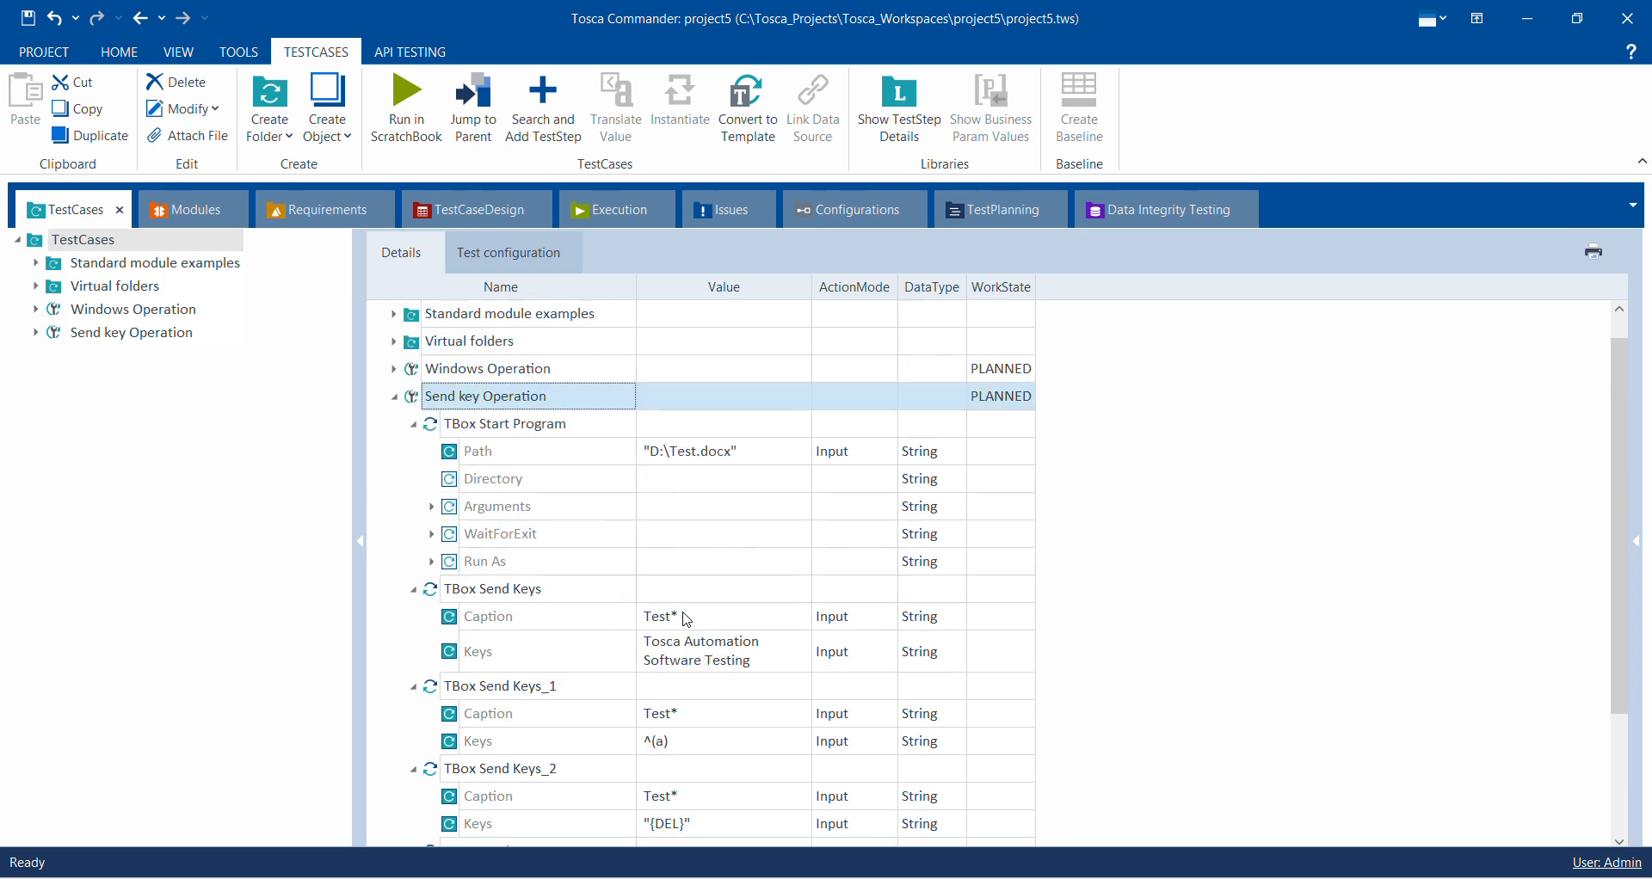
{"action": "right_click", "coordinate": [582, 402]}
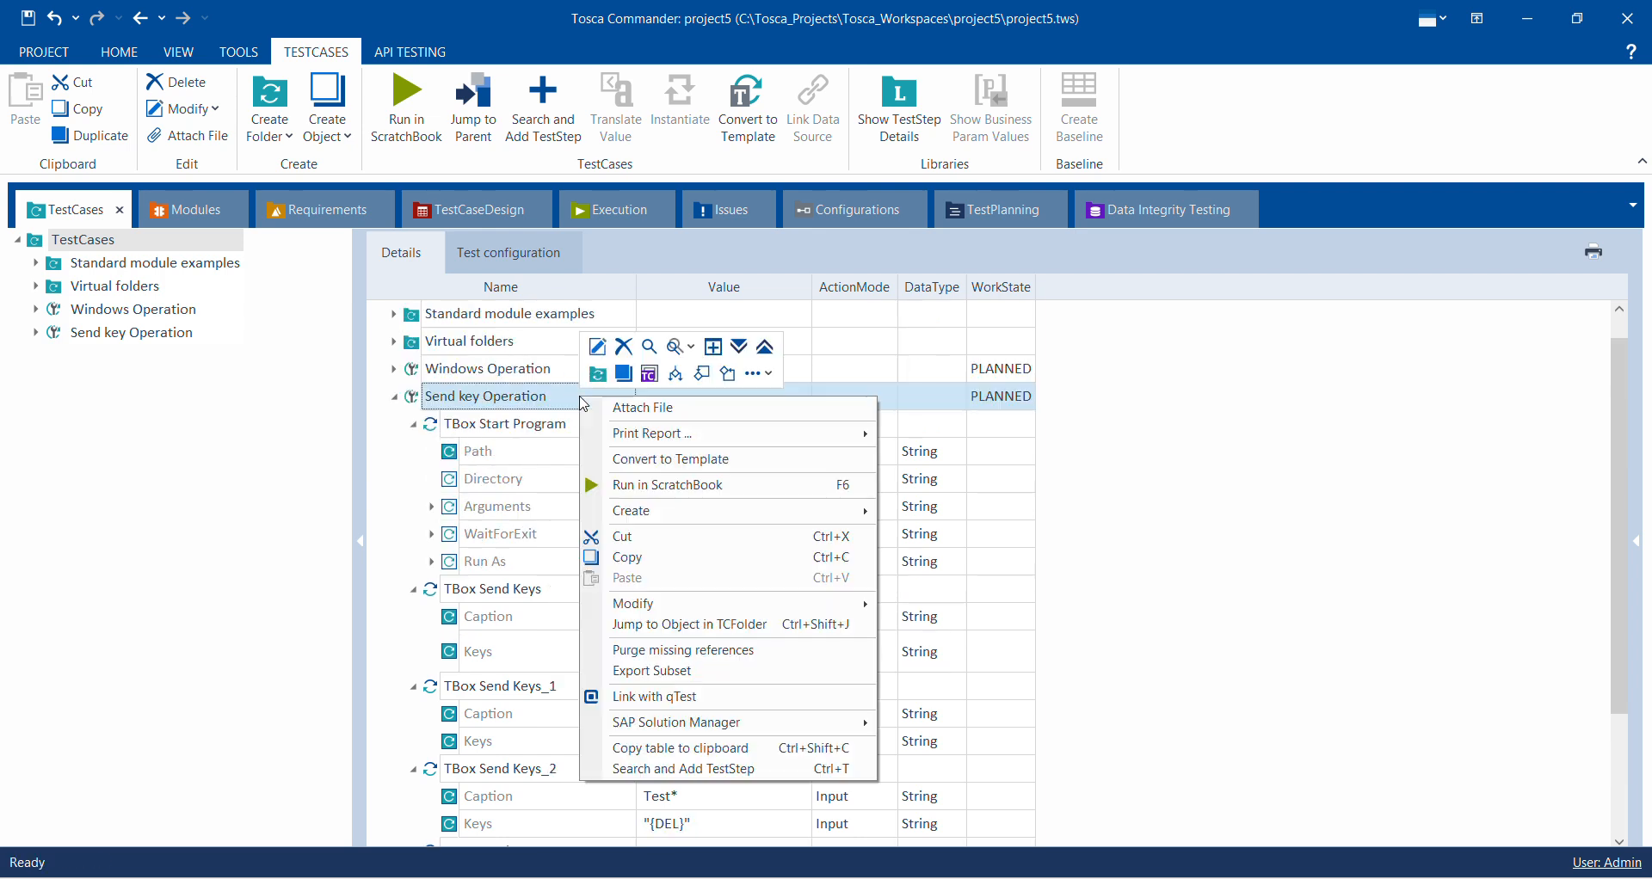
{"action": "left_click", "coordinate": [626, 485]}
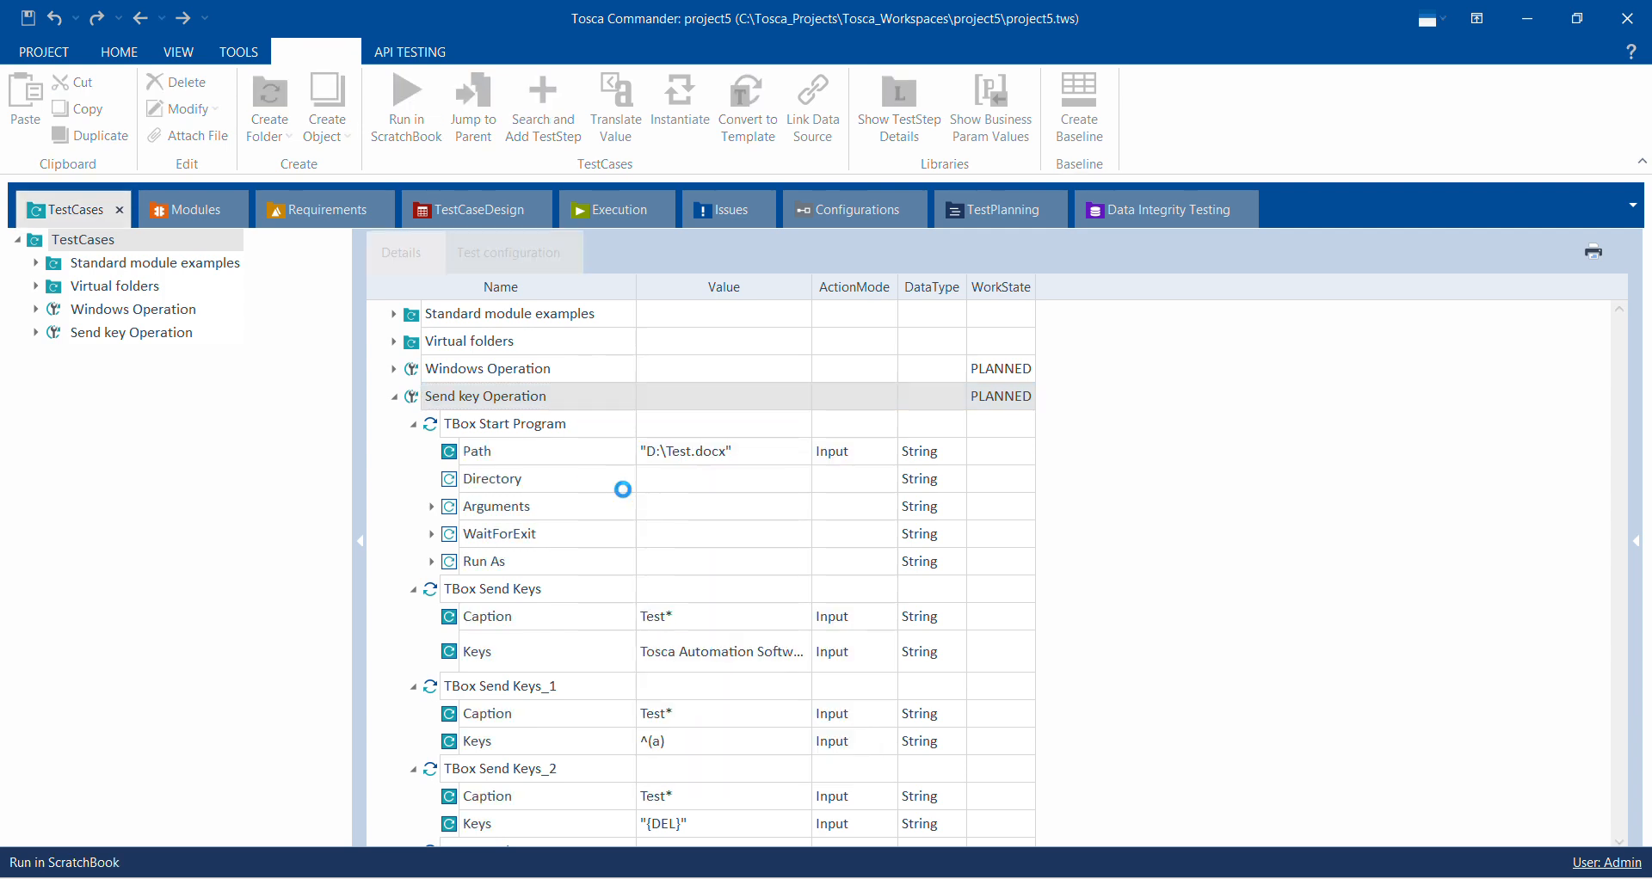
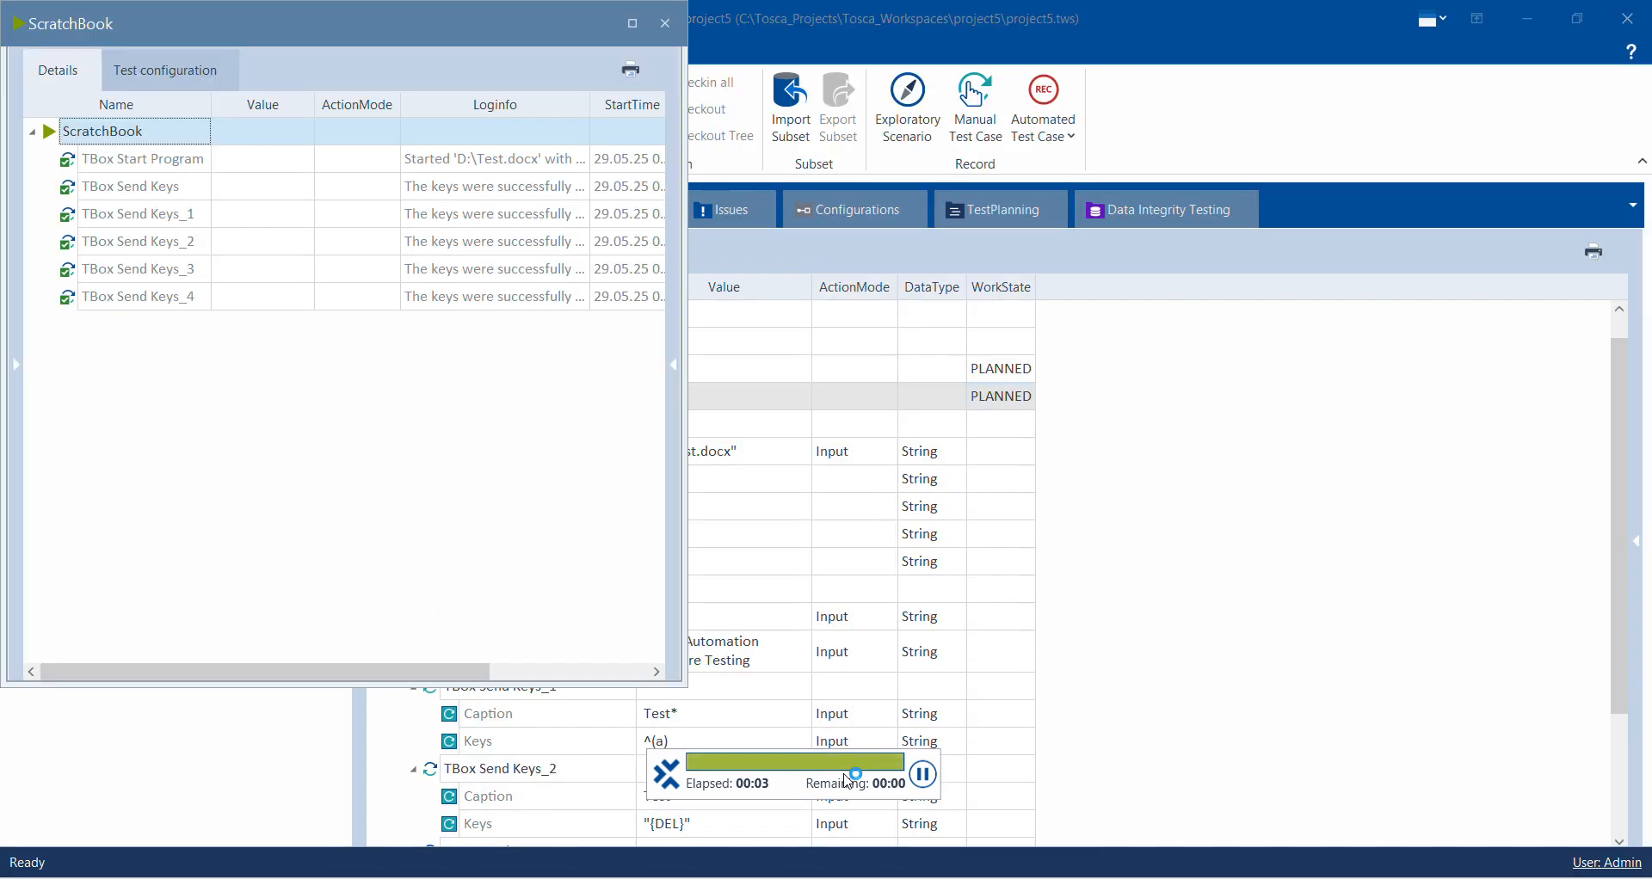
{"action": "left_click", "coordinate": [664, 24]}
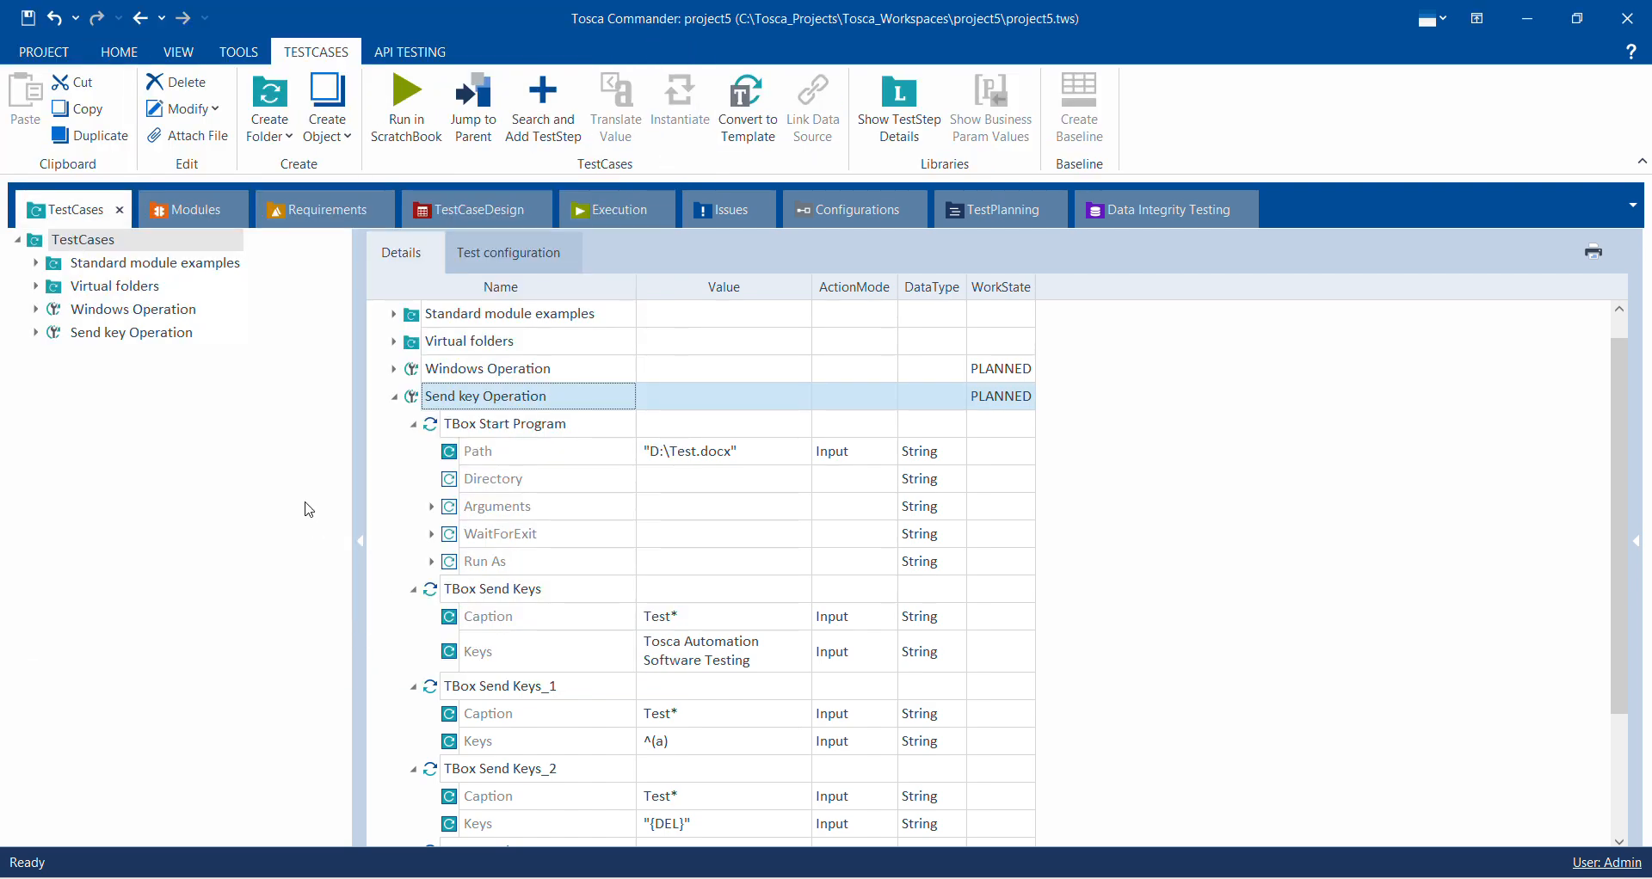
Step: Collapse the Send key Operation test case and create a new test case named Math Operation under TestCases
{"action": "left_click", "coordinate": [395, 396]}
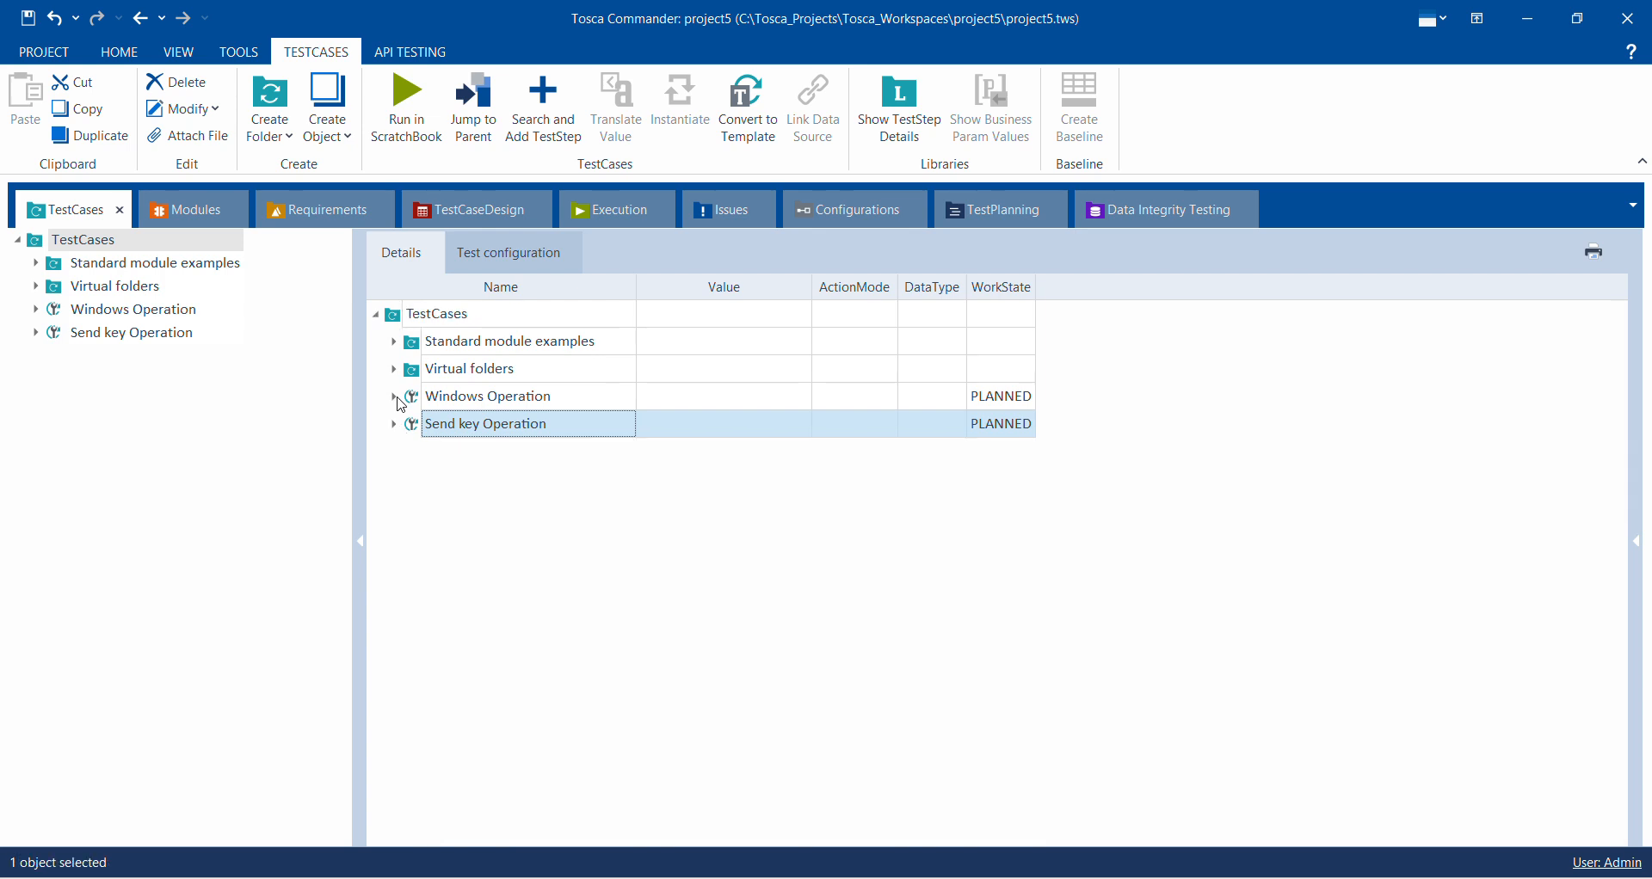
{"action": "right_click", "coordinate": [529, 506]}
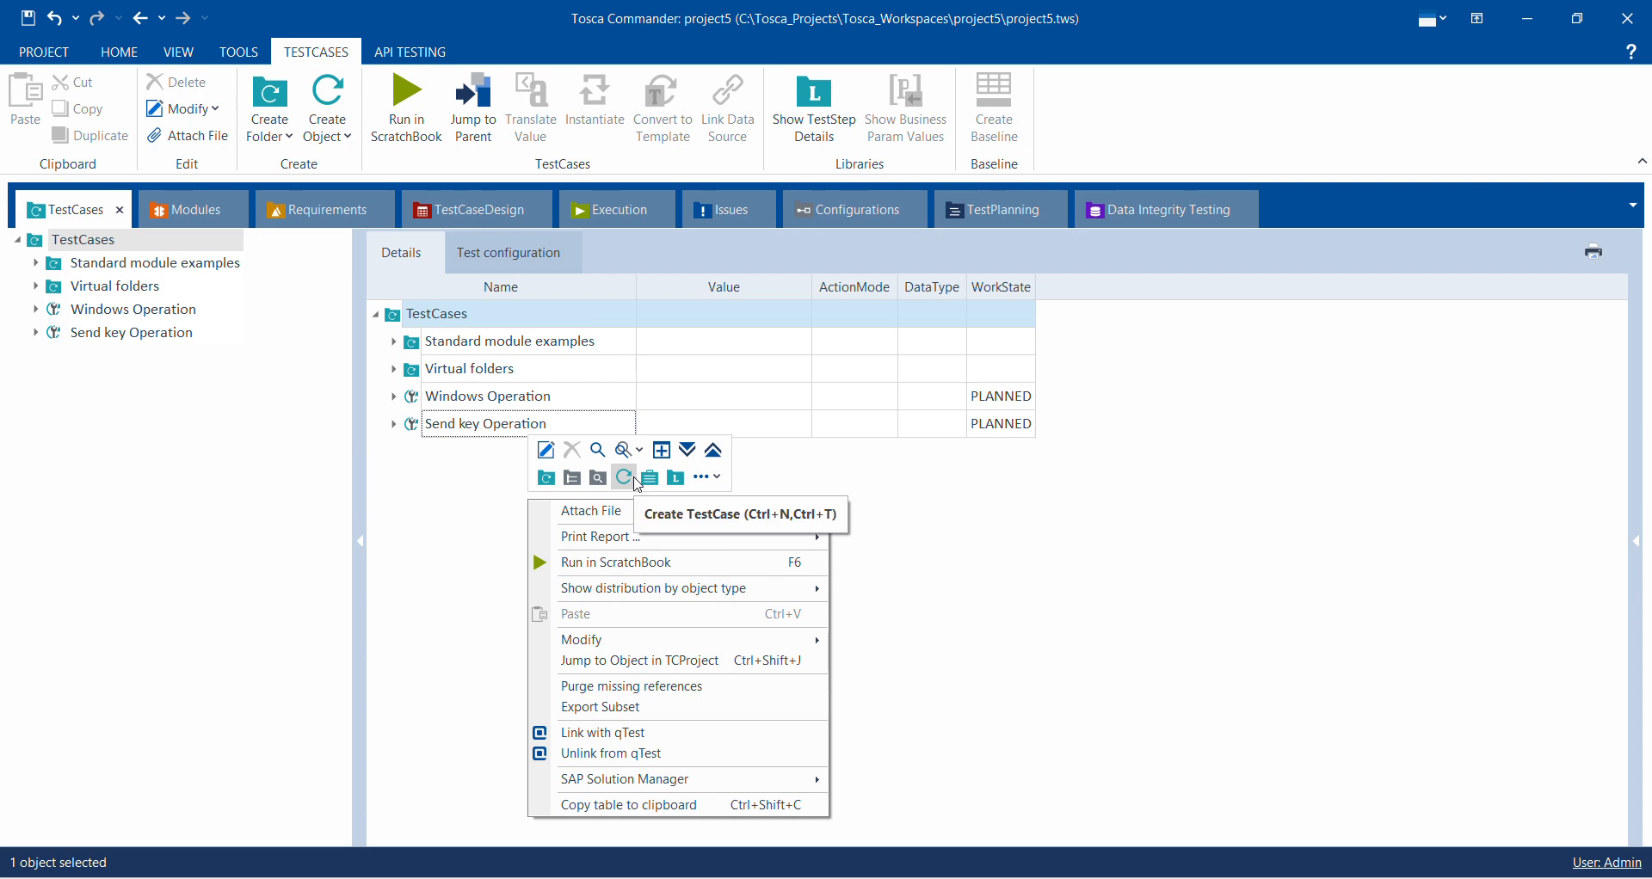
{"action": "left_click", "coordinate": [624, 477]}
{"action": "left_click", "coordinate": [634, 476]}
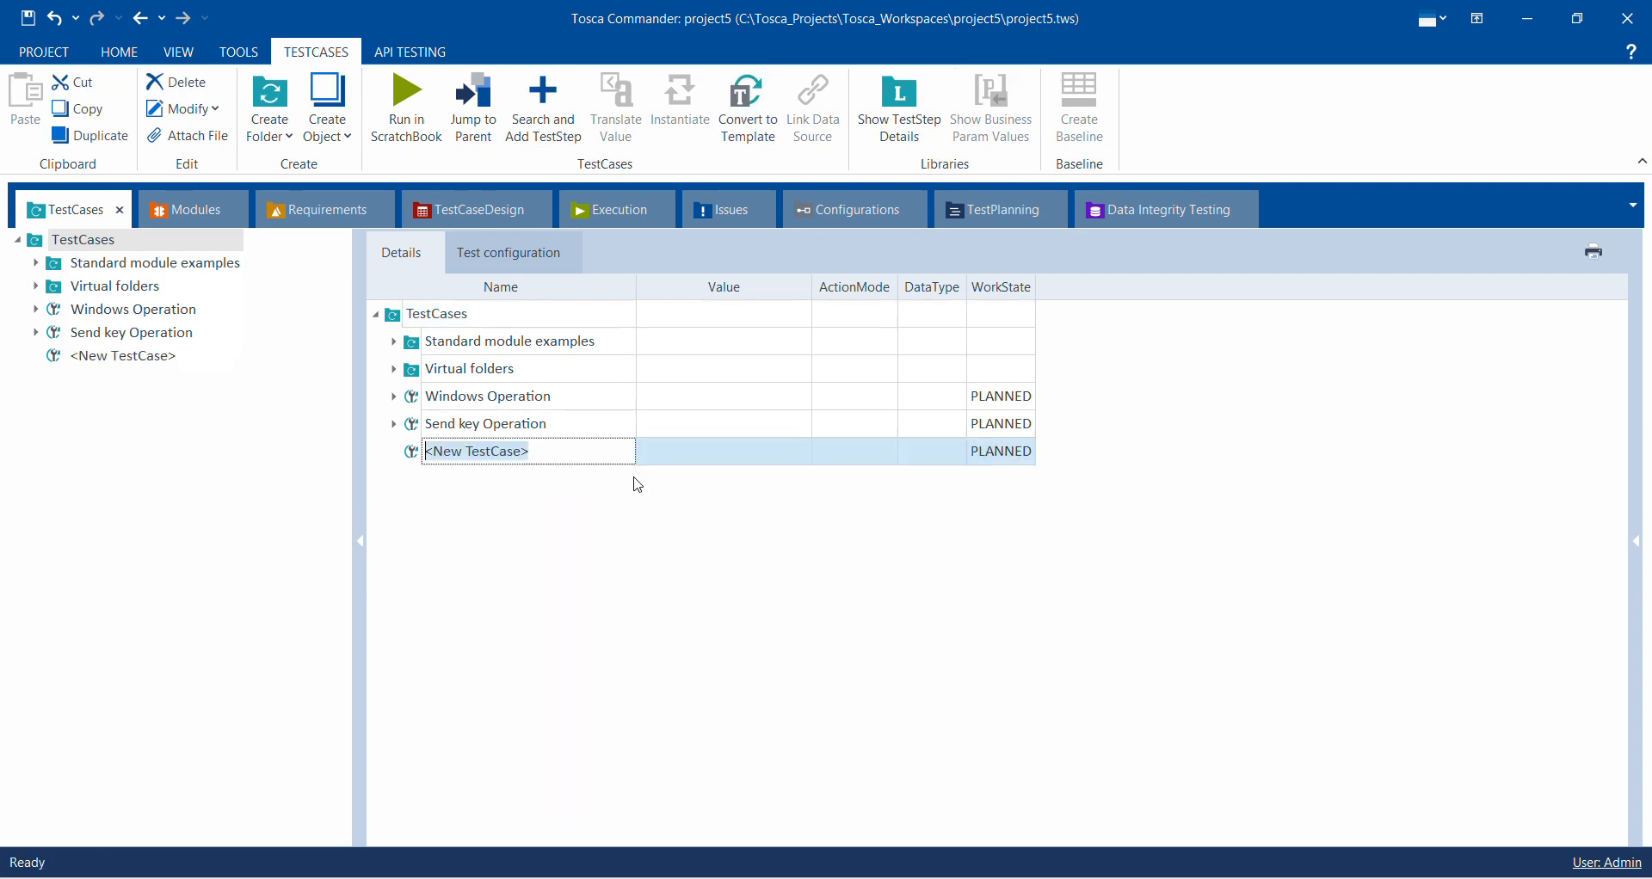
{"action": "key", "text": "BackSpace"}
{"action": "type", "text": "Ma"}
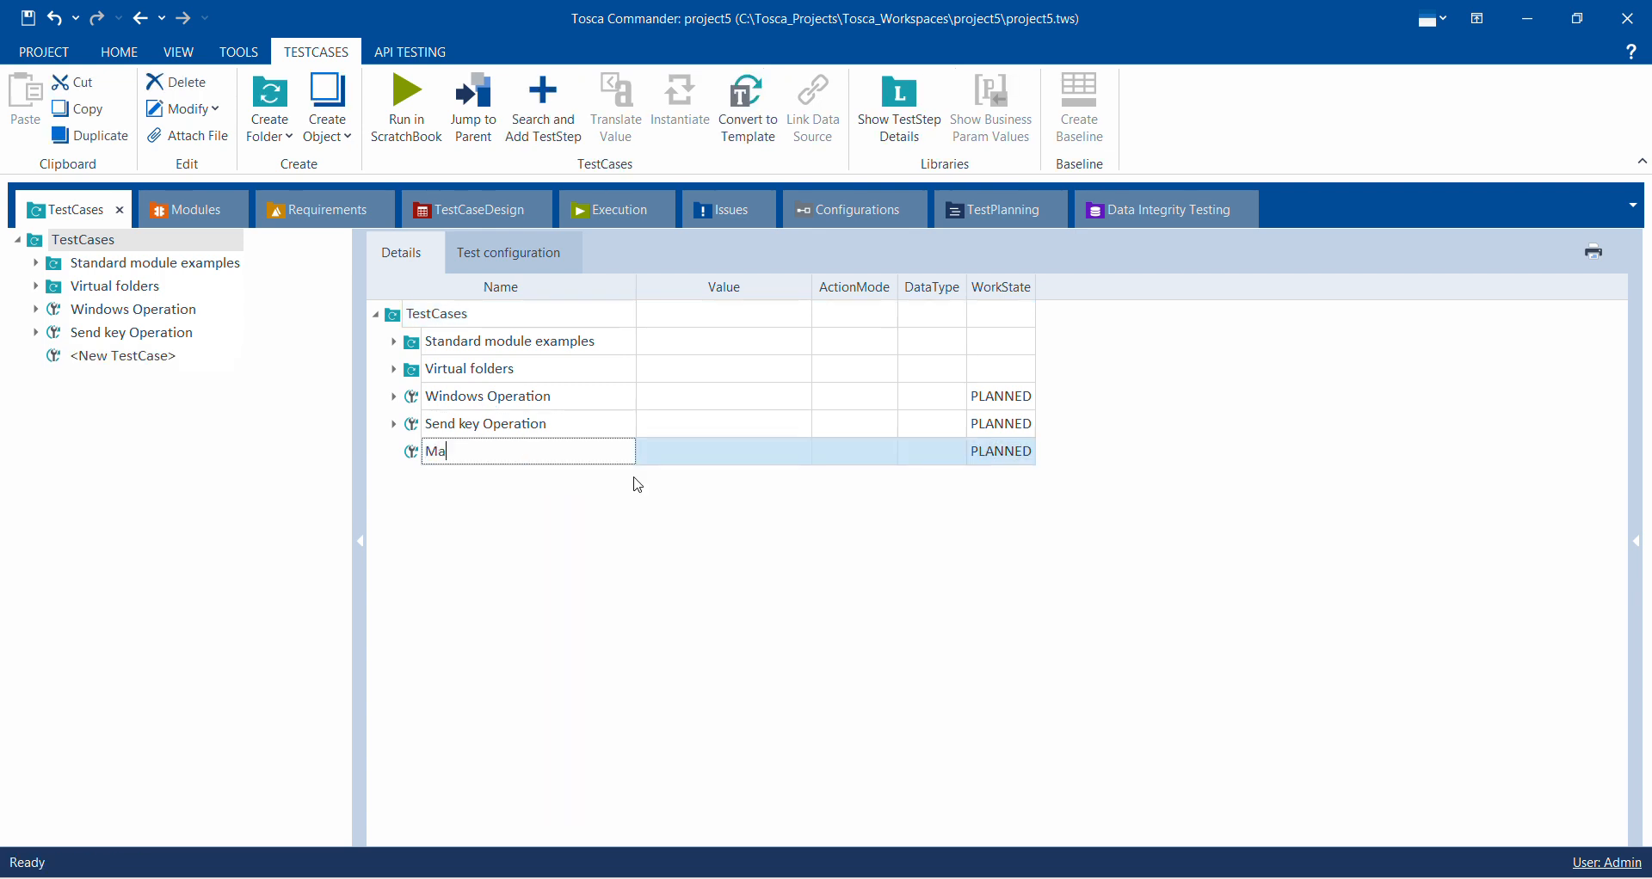
{"action": "type", "text": "th Operation"}
{"action": "key", "text": "Return"}
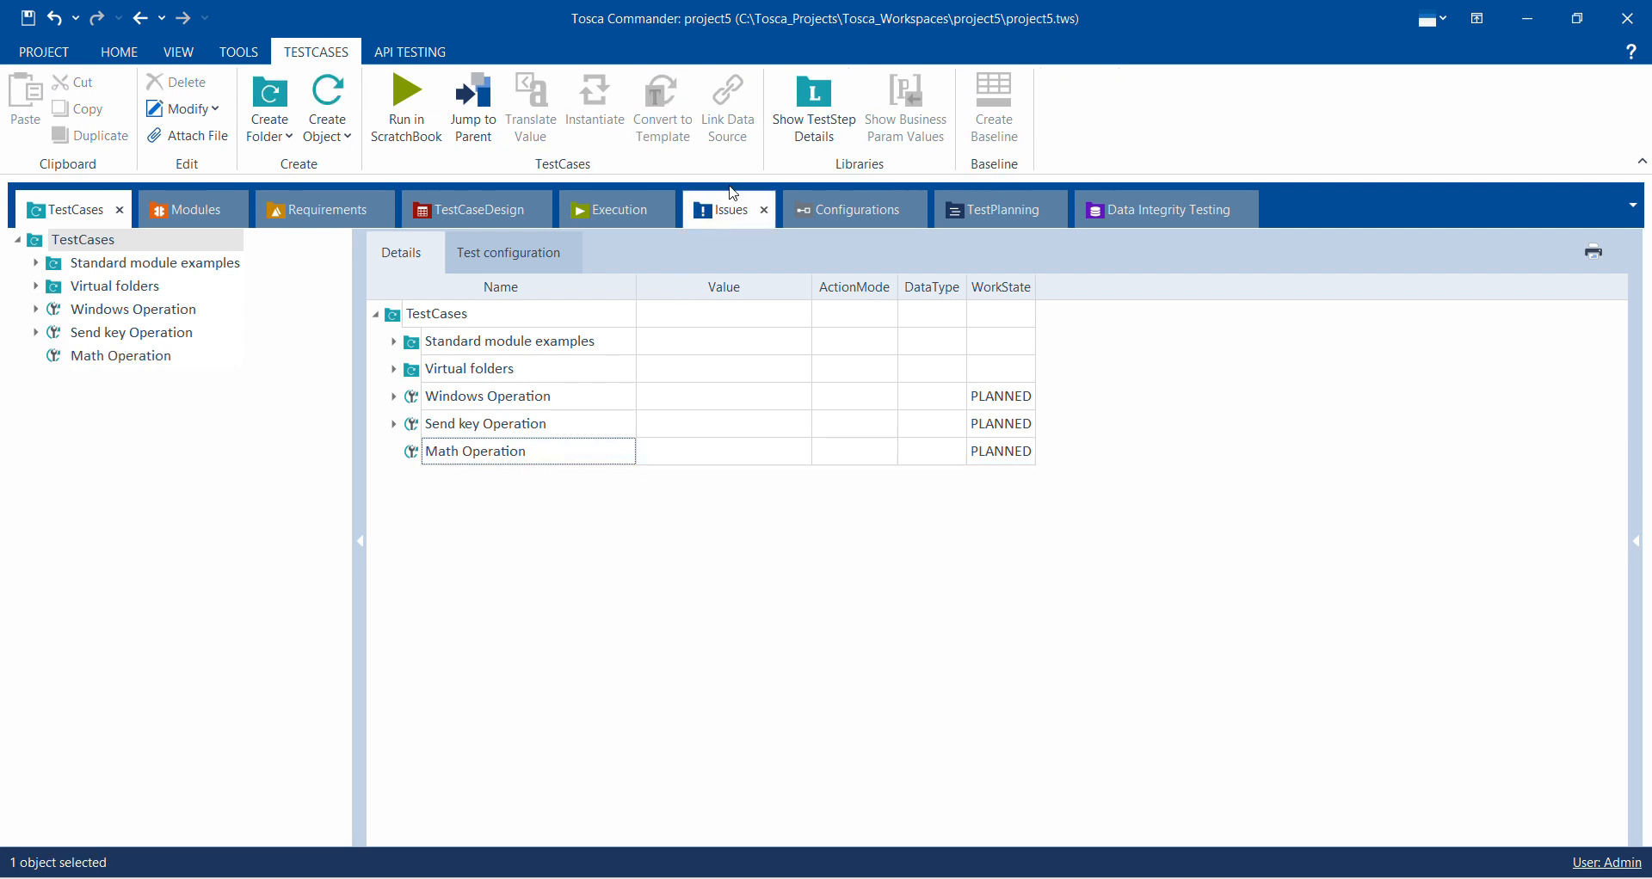
Step: Search for Tbox buffer and add a TBox Set Buffer step to the Math Operation test case
{"action": "left_click", "coordinate": [526, 455]}
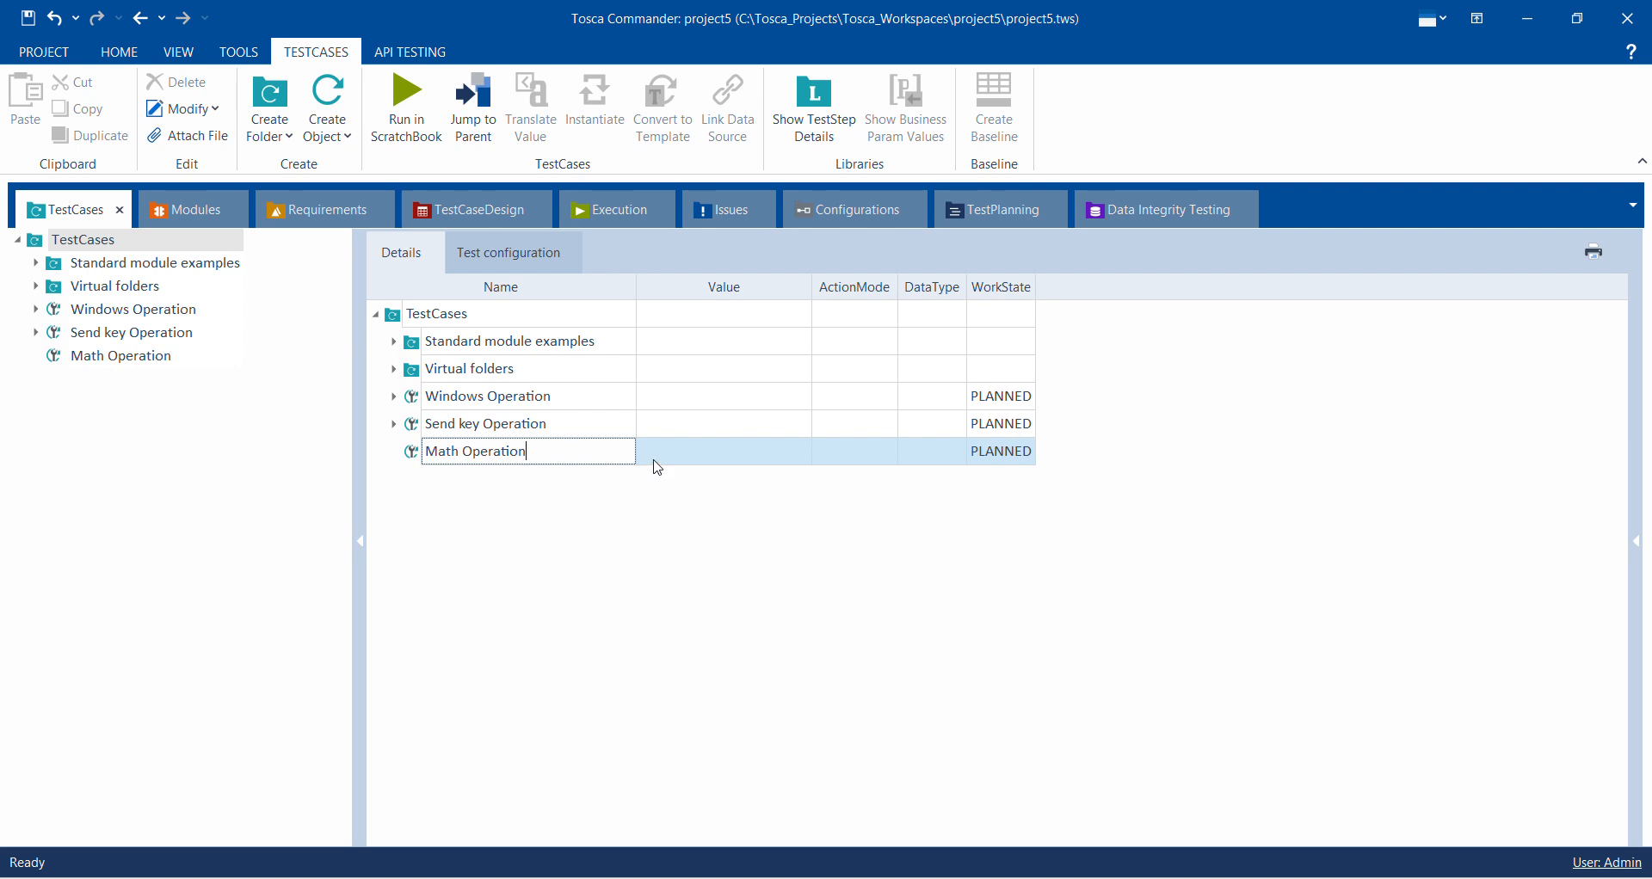
{"action": "right_click", "coordinate": [567, 458]}
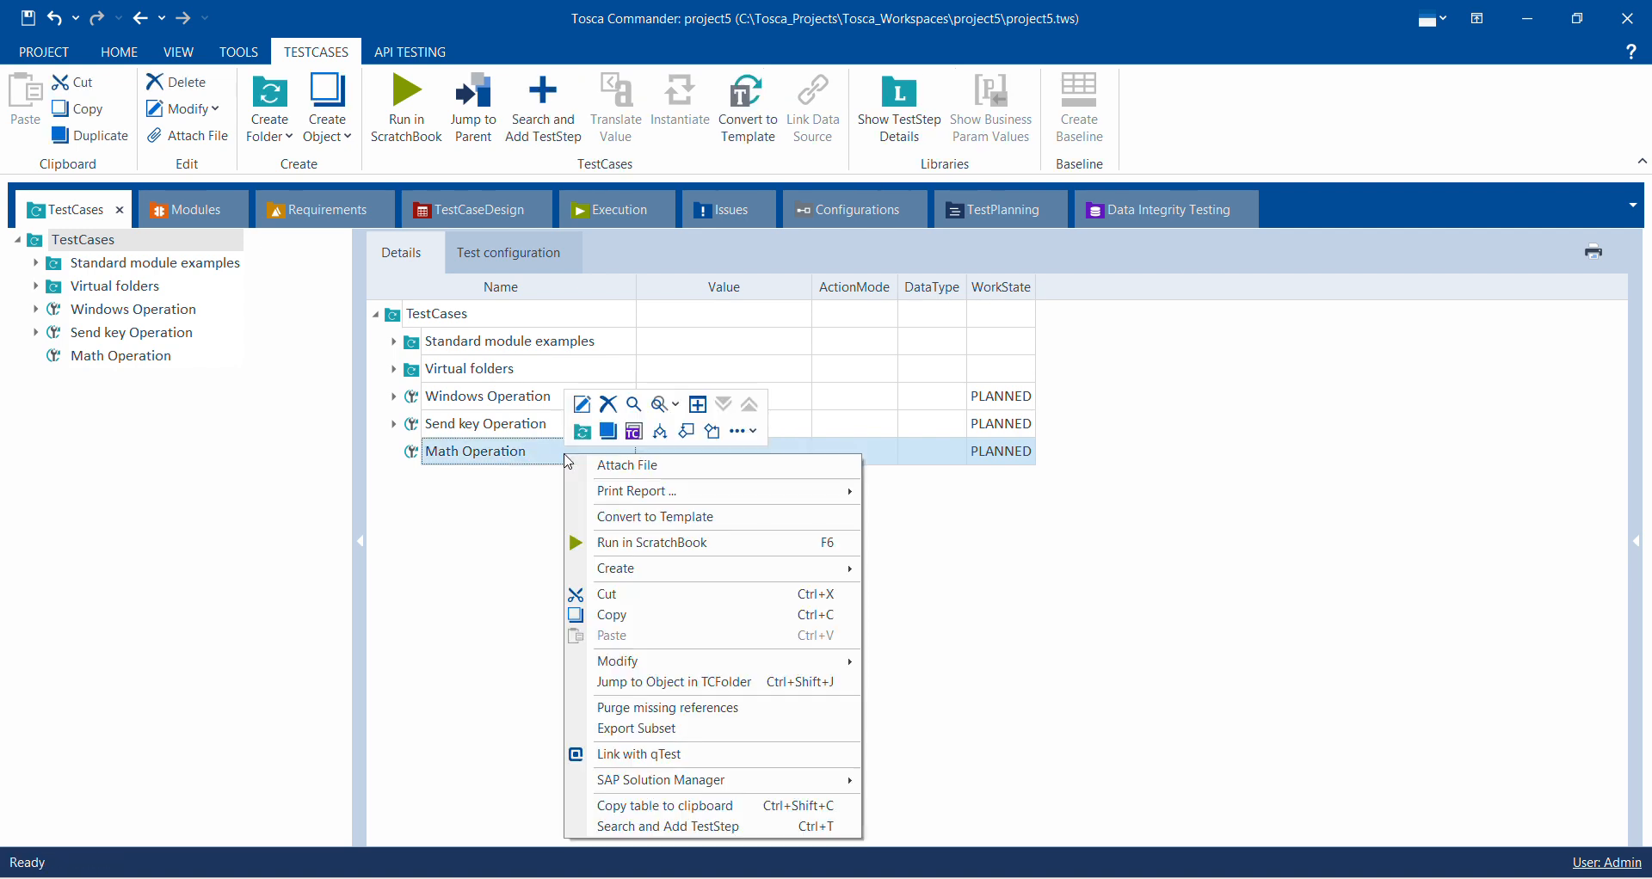
{"action": "left_click", "coordinate": [633, 828]}
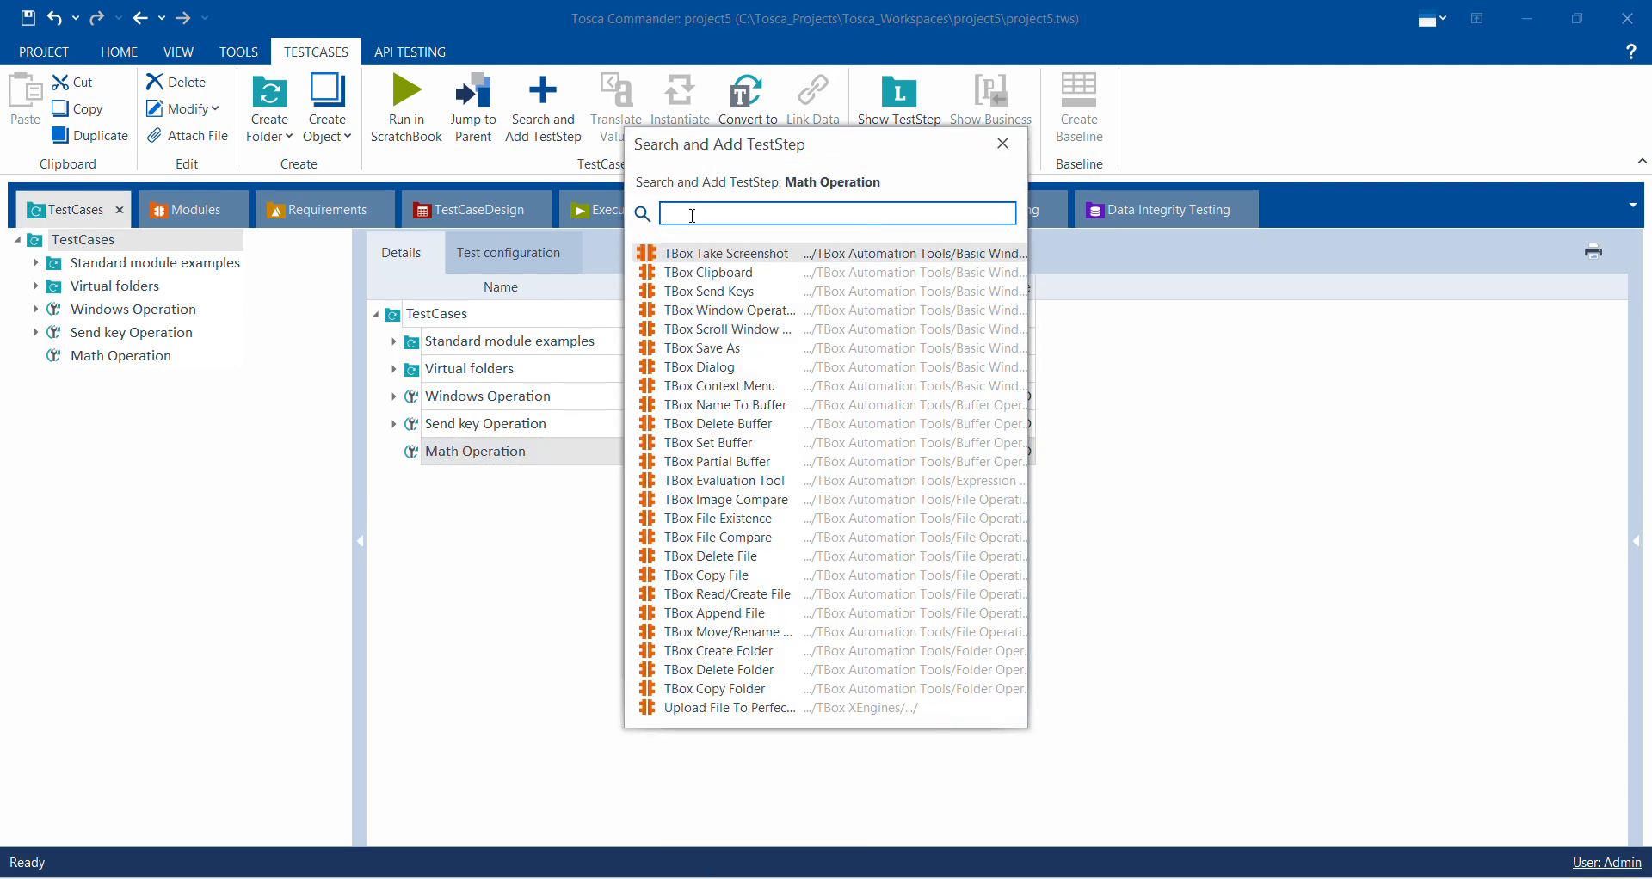
{"action": "type", "text": "Tbo"}
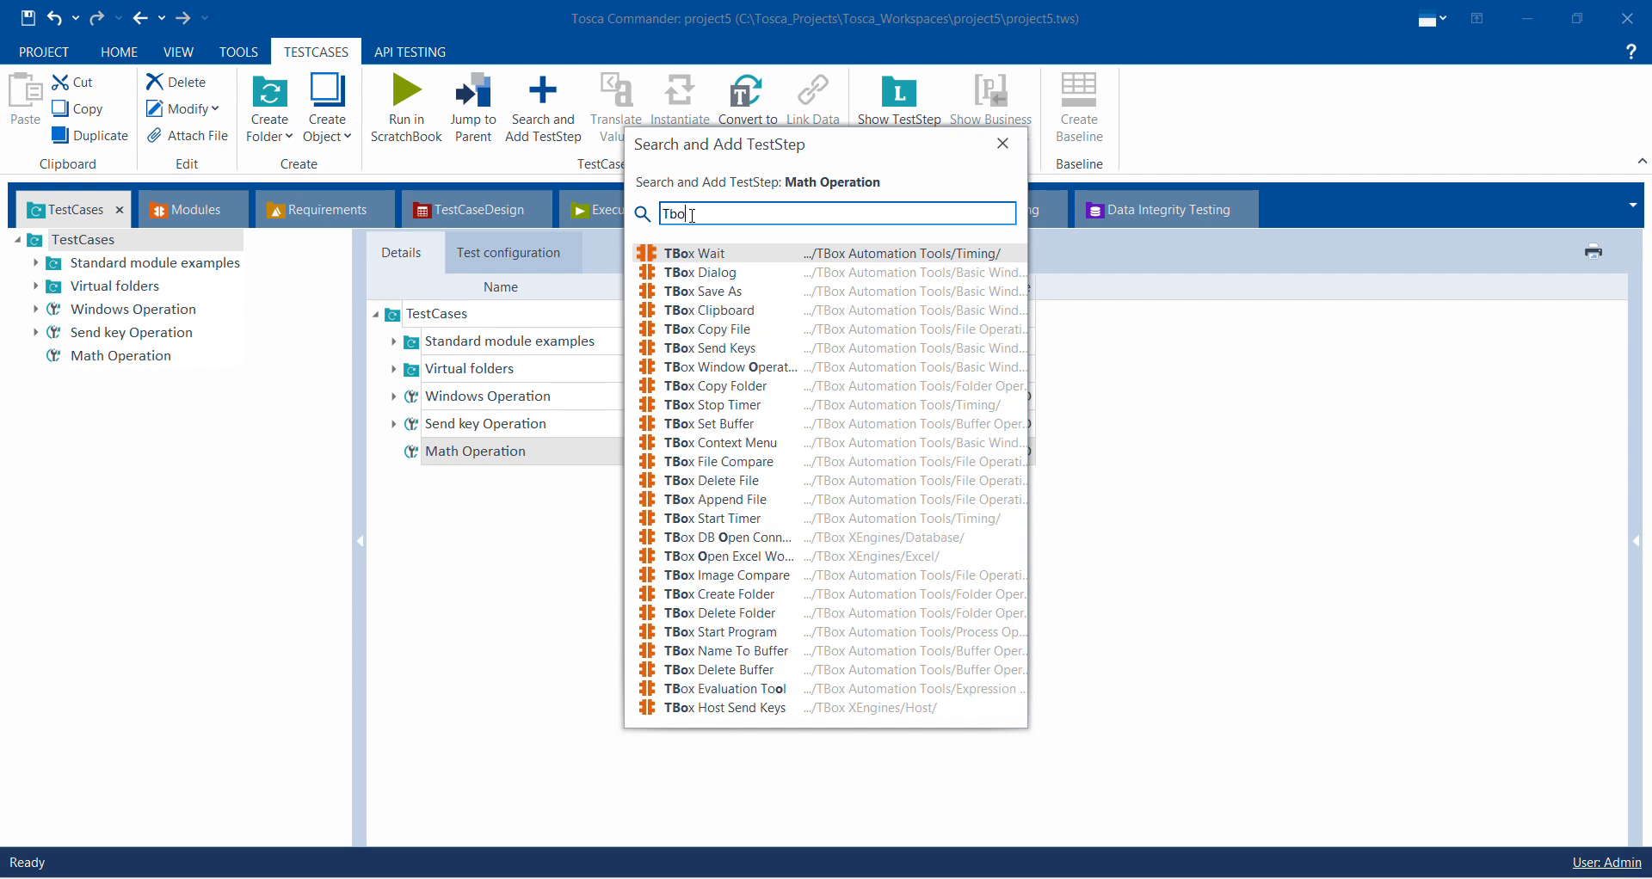
{"action": "type", "text": "x buffer"}
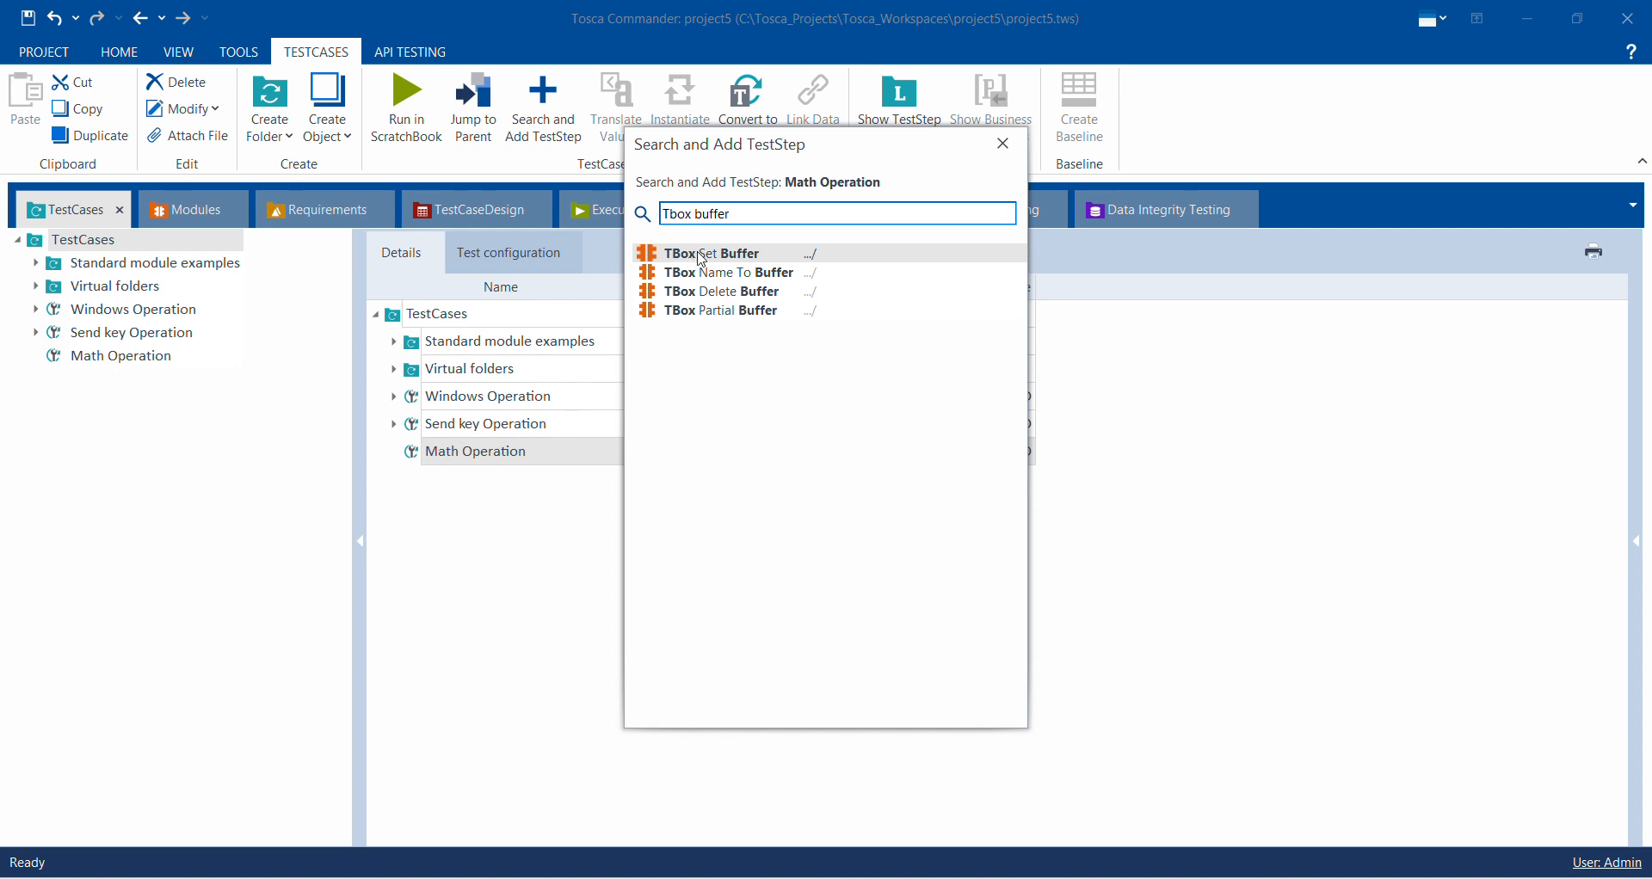
{"action": "double_click", "coordinate": [702, 253]}
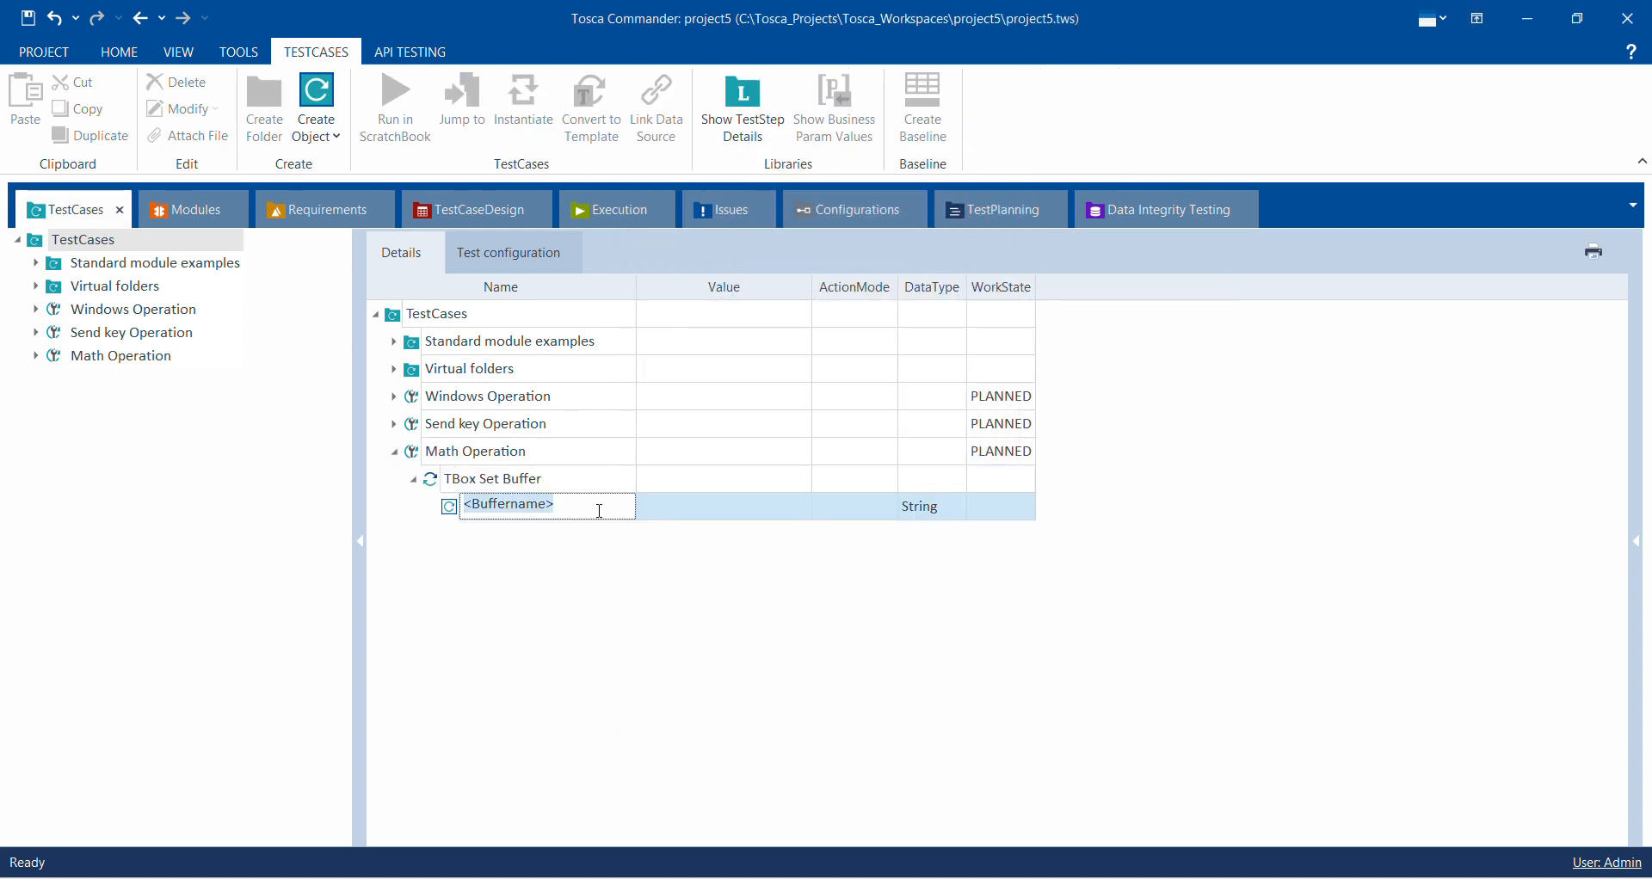
Step: Name the buffer in the TBox Set Buffer step Add
{"action": "left_click", "coordinate": [588, 516]}
{"action": "key", "text": "BackSpace"}
{"action": "key", "text": "BackSpace"}
{"action": "key", "text": "BackSpace"}
{"action": "key", "text": "BackSpace"}
{"action": "key", "text": "BackSpace"}
{"action": "key", "text": "BackSpace"}
{"action": "key", "text": "BackSpace"}
{"action": "key", "text": "BackSpace"}
{"action": "key", "text": "BackSpace"}
{"action": "key", "text": "BackSpace"}
{"action": "key", "text": "BackSpace"}
{"action": "key", "text": "BackSpace"}
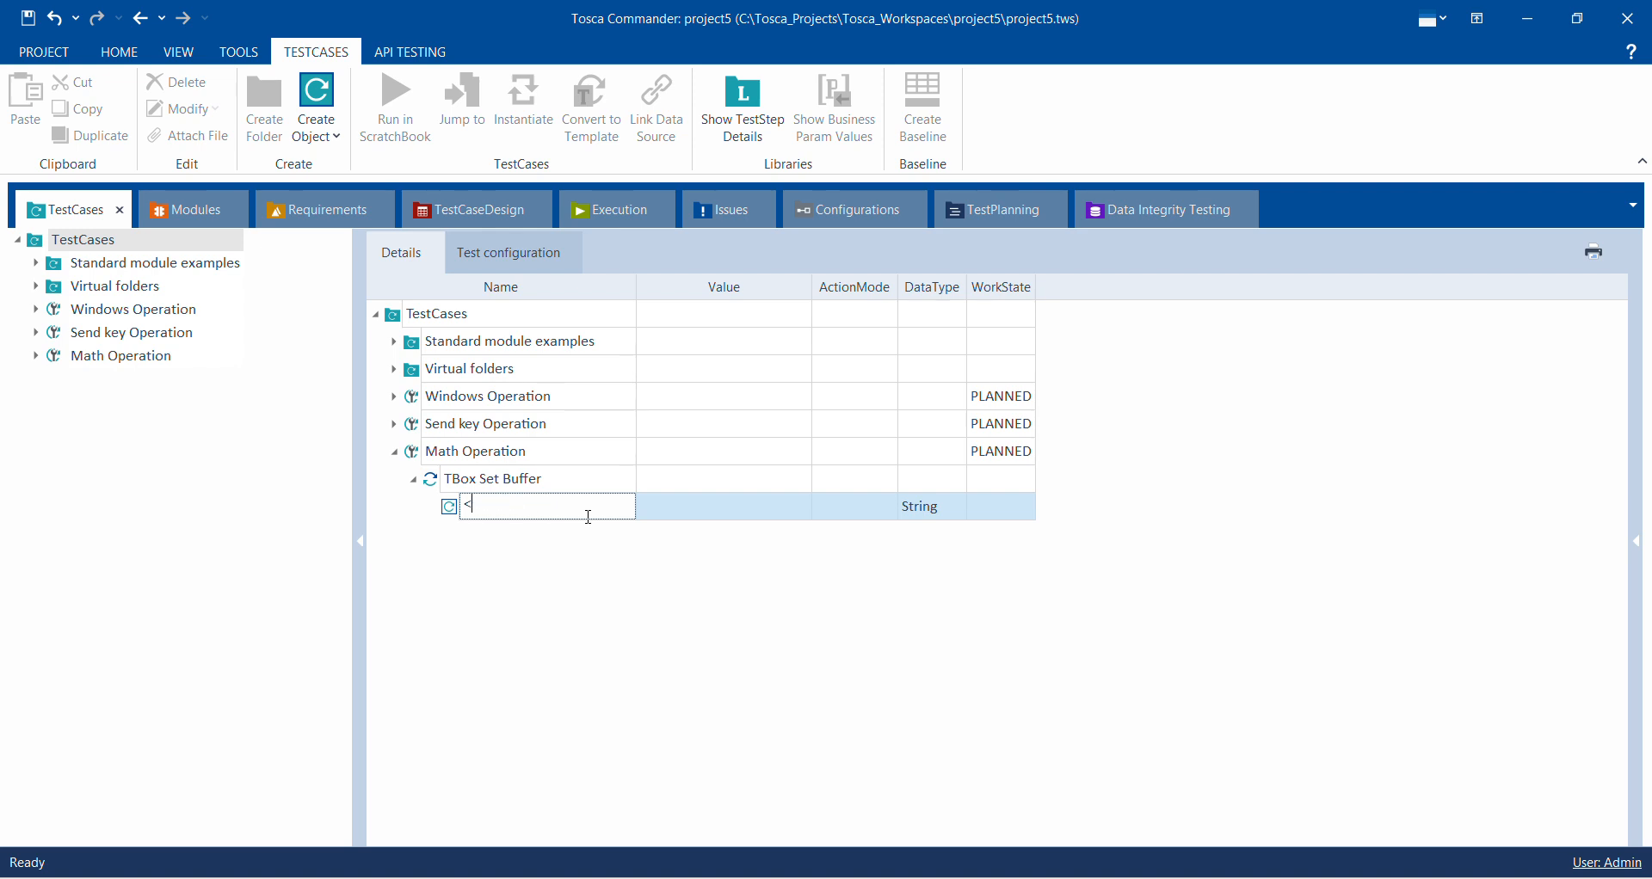
{"action": "type", "text": "Add"}
{"action": "key", "text": "Return"}
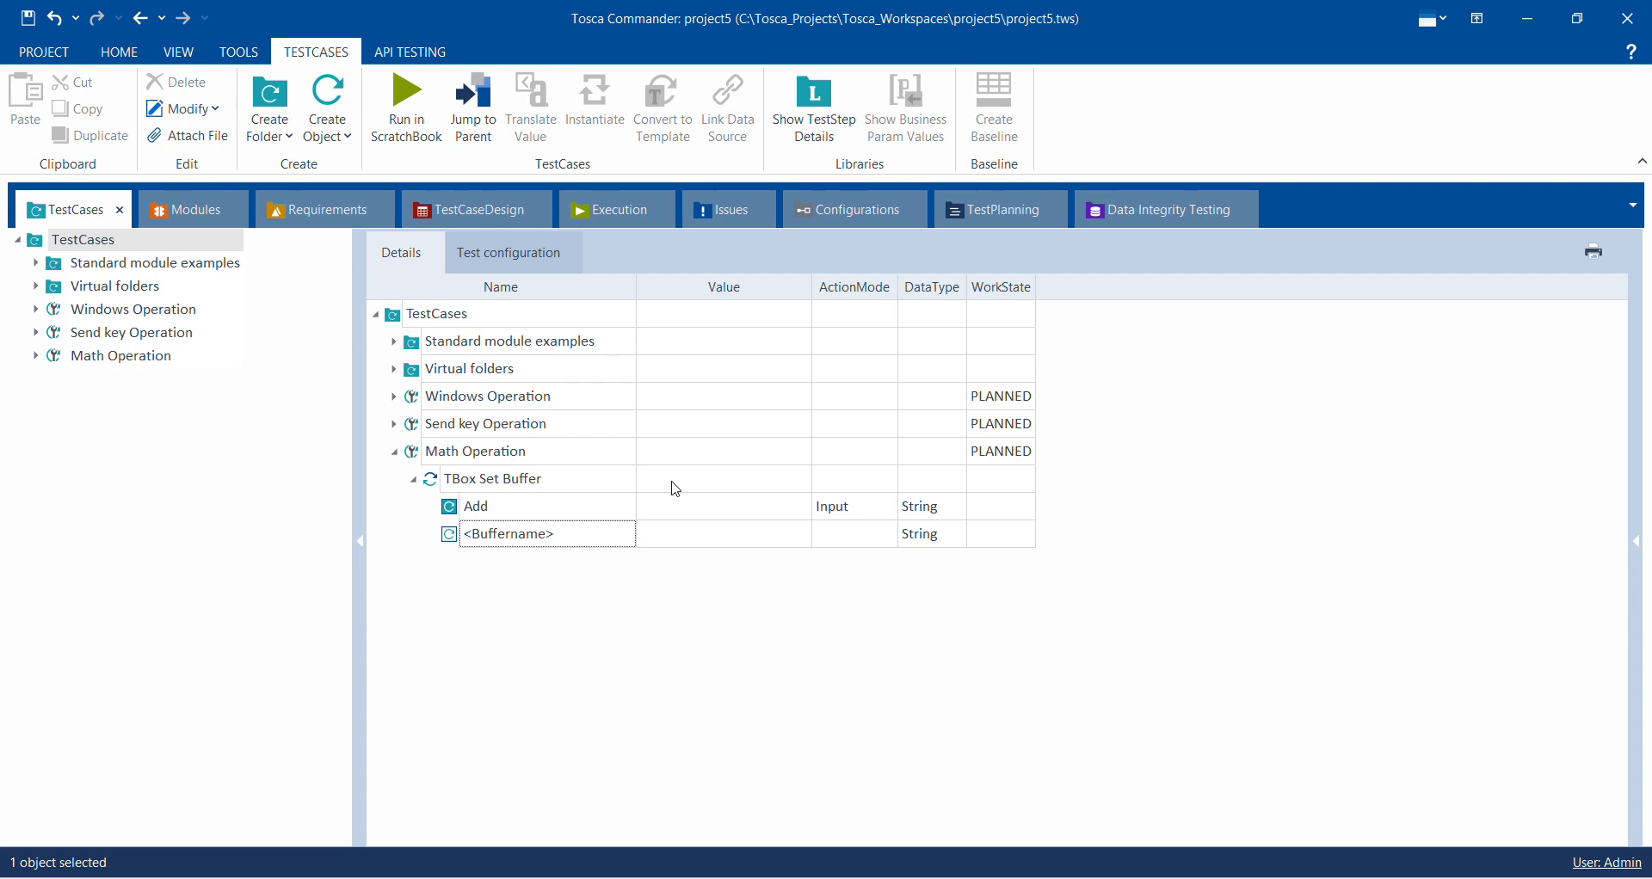
Step: Set the value of the Add buffer to the expression {MATH[2+5]}
{"action": "left_click", "coordinate": [674, 516]}
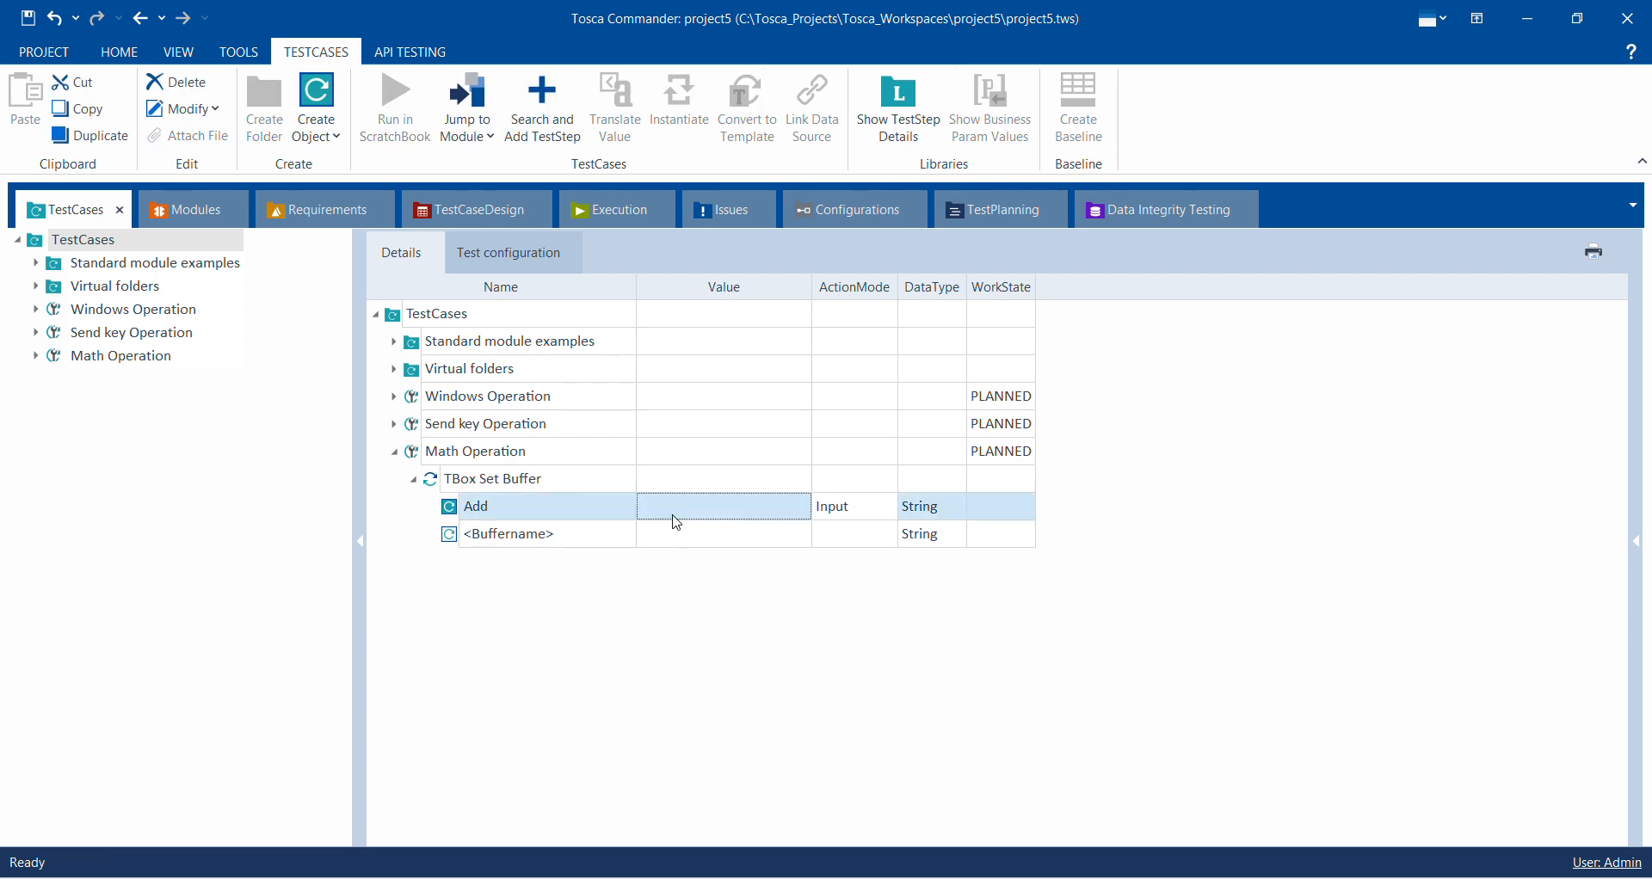
{"action": "left_click", "coordinate": [675, 519]}
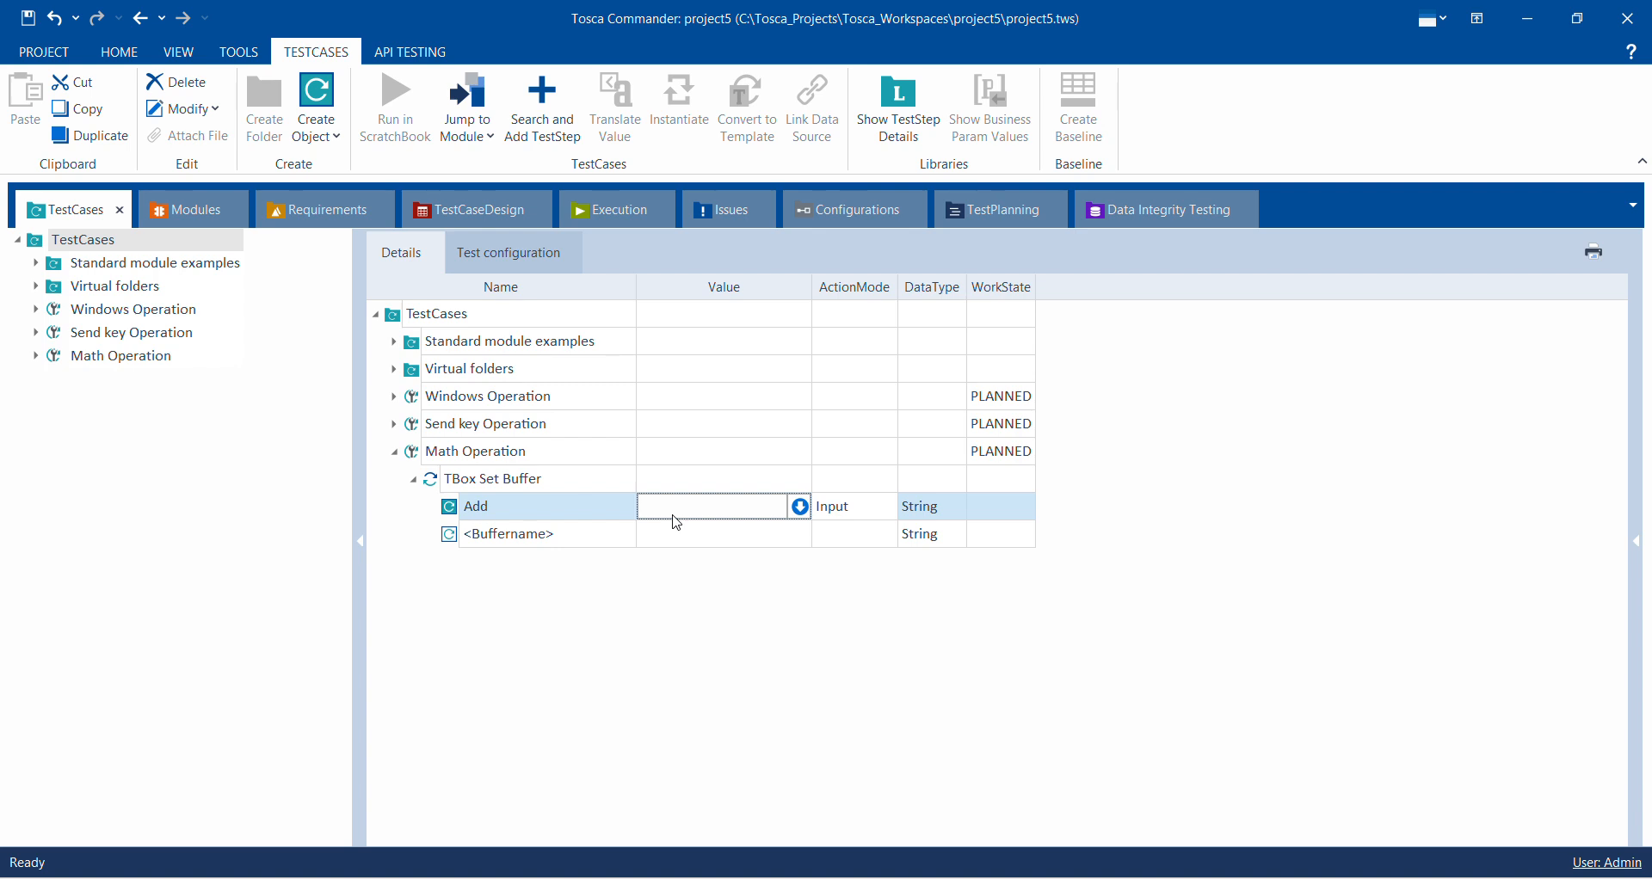
{"action": "type", "text": "{"}
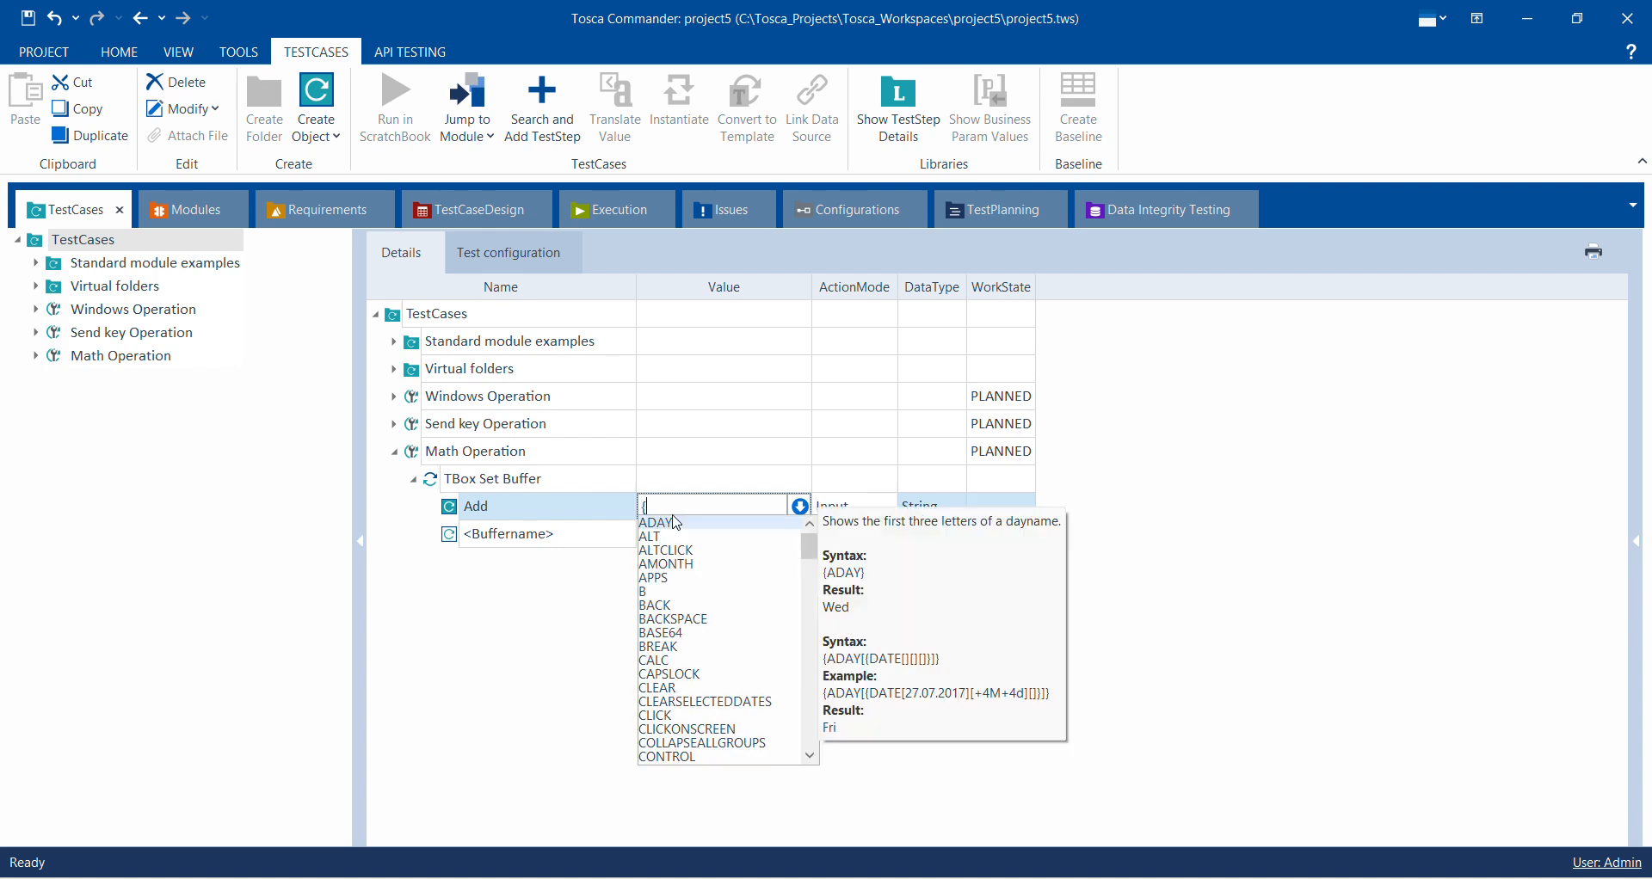
{"action": "type", "text": "MATH"}
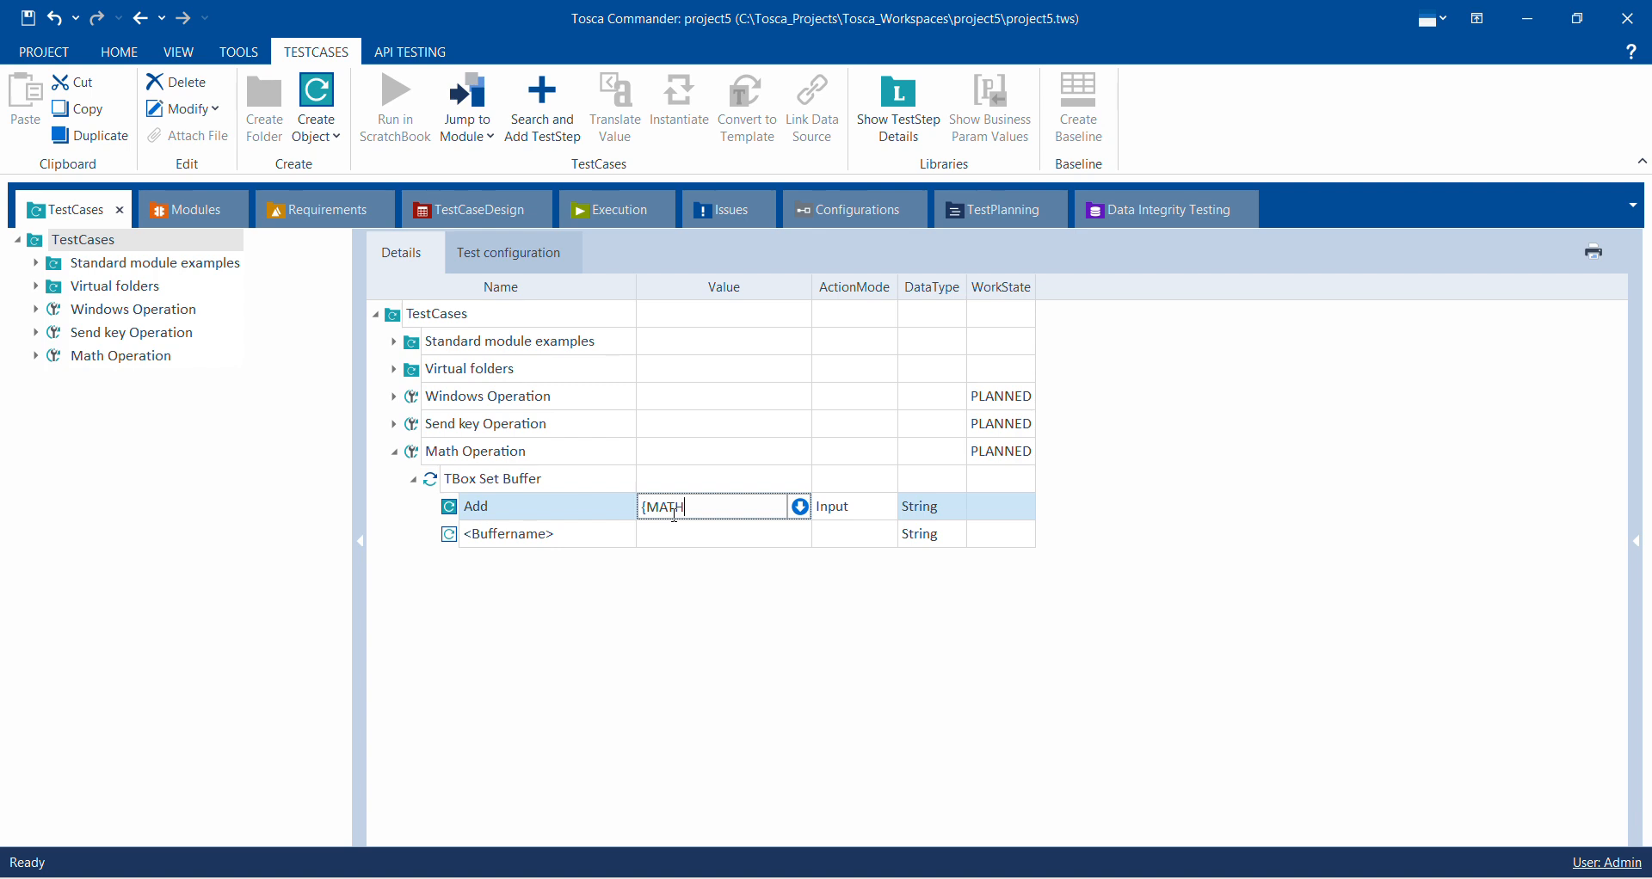
{"action": "type", "text": "[2+5]}"}
{"action": "left_click", "coordinate": [707, 506]}
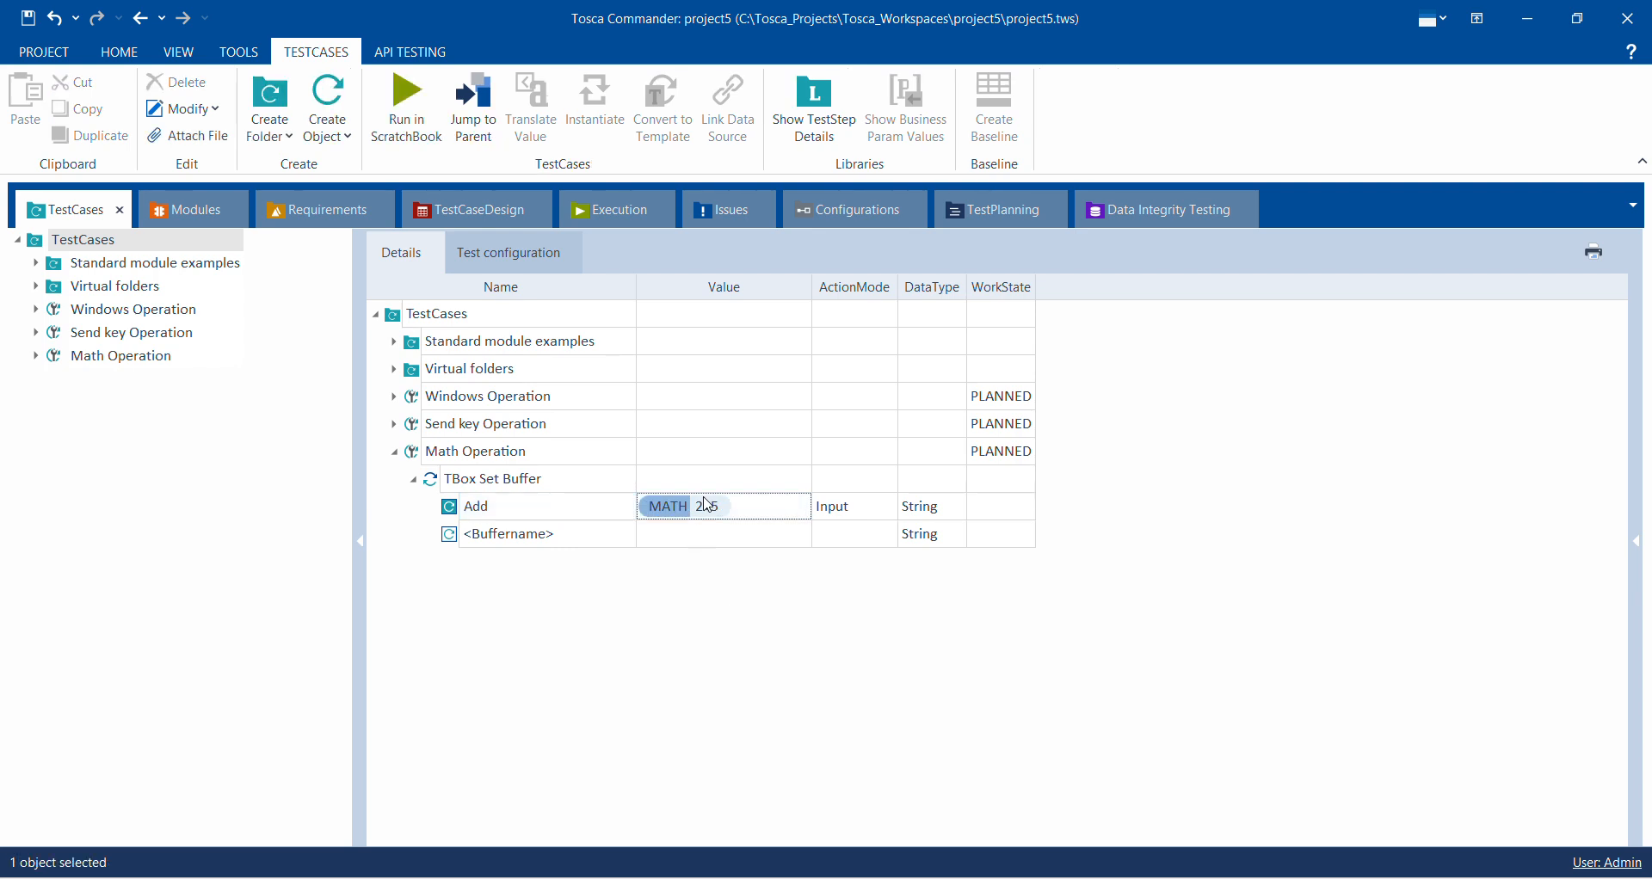
Step: Translate the Add buffer's value to check the result of its math expression, and close the result message
{"action": "left_click", "coordinate": [680, 512]}
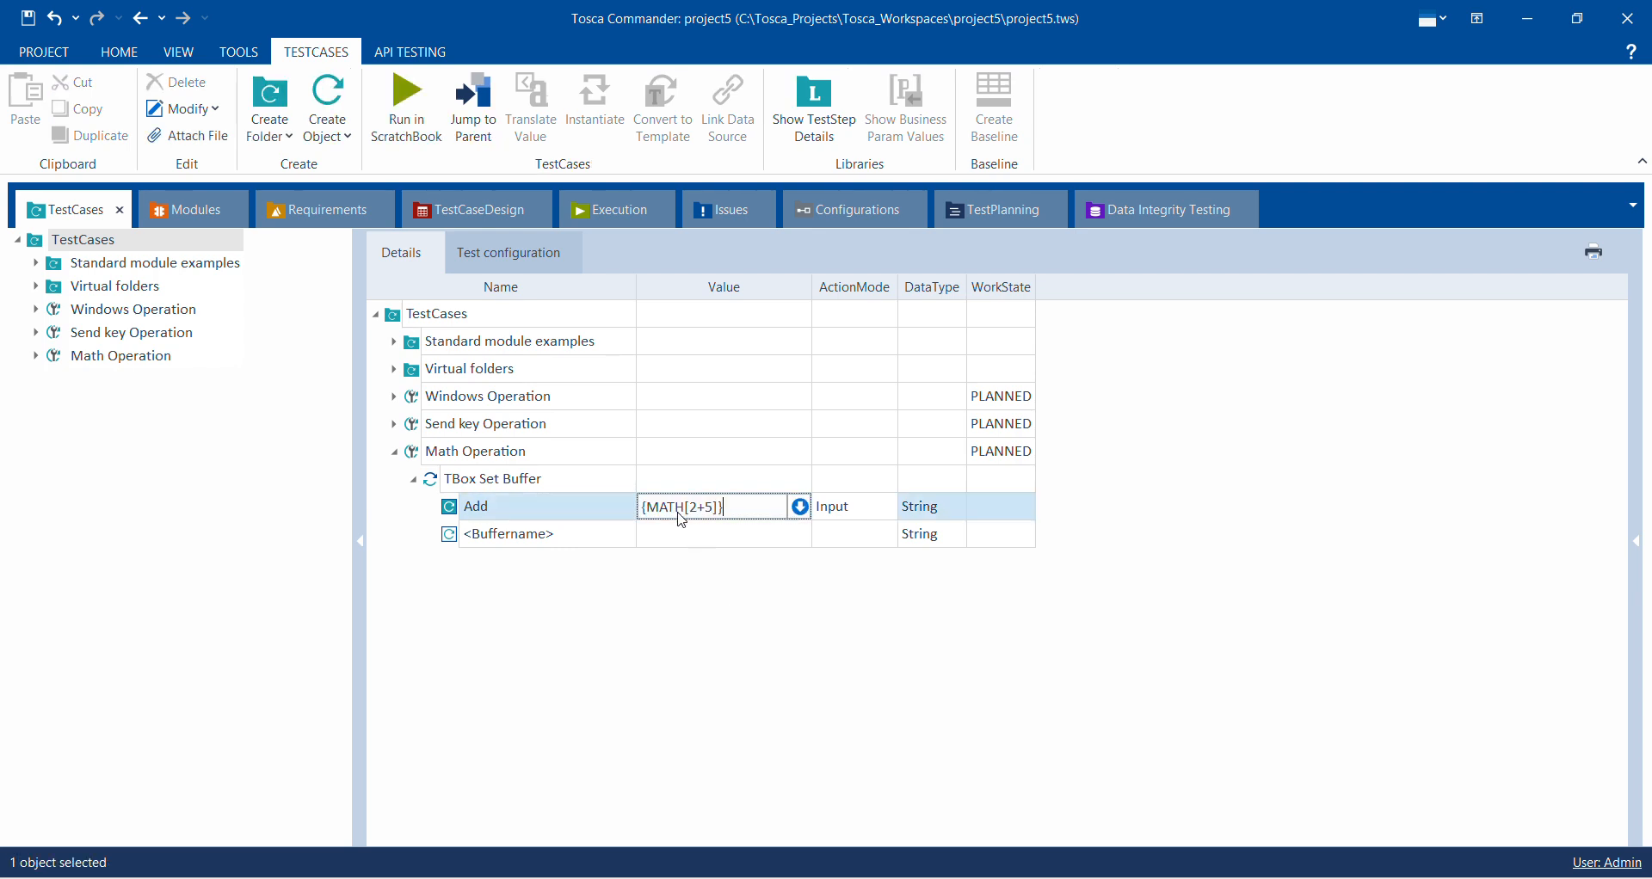
{"action": "right_click", "coordinate": [618, 509]}
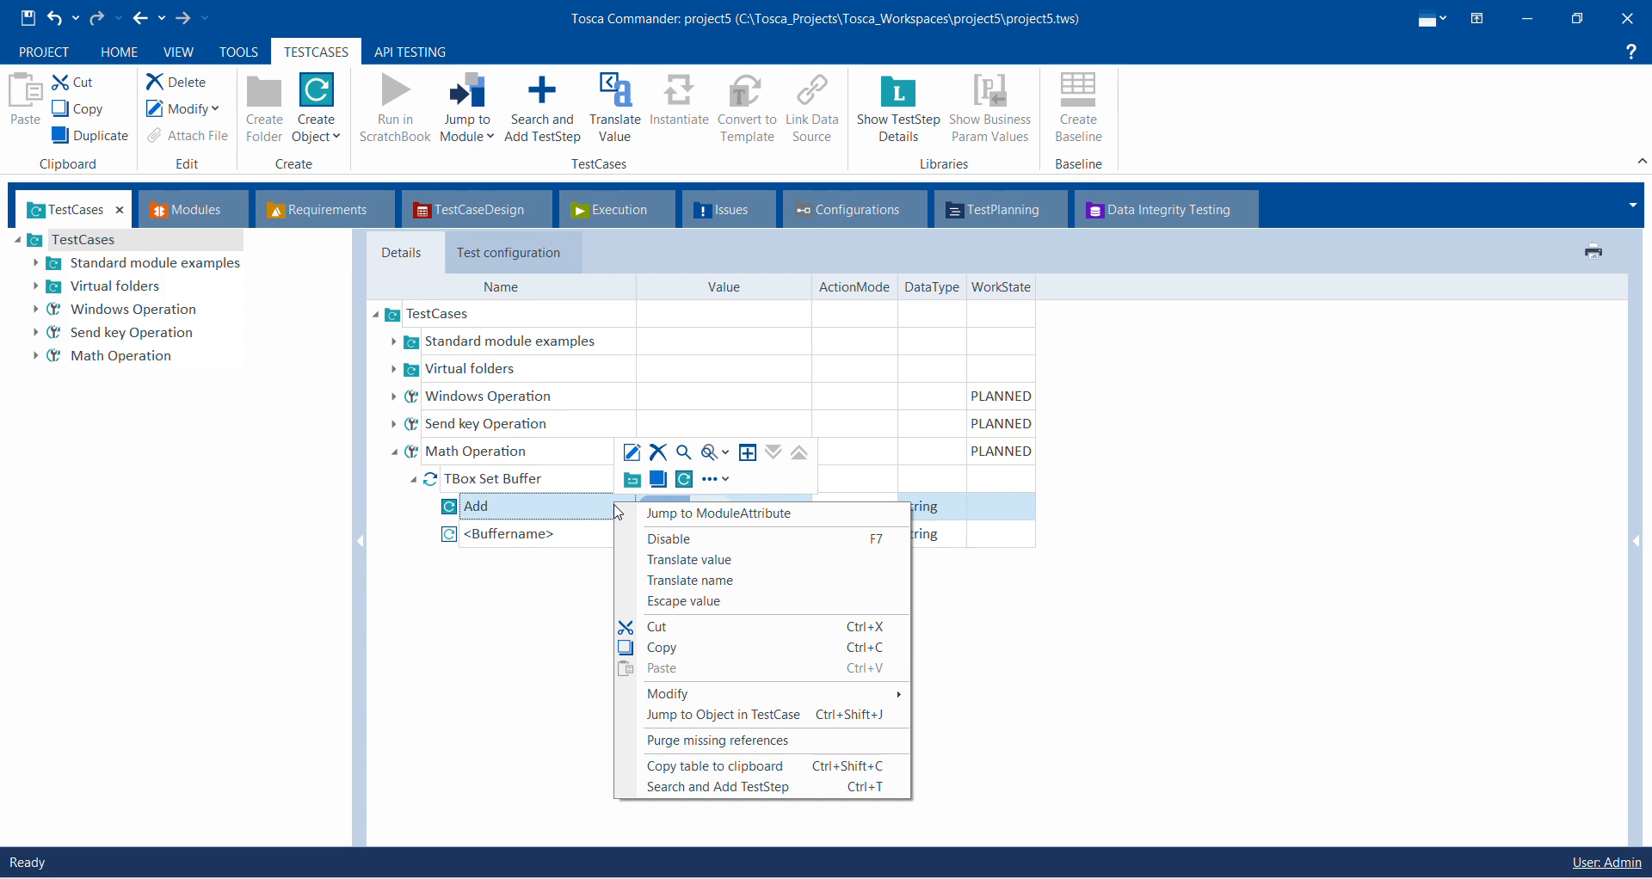
{"action": "left_click", "coordinate": [715, 560]}
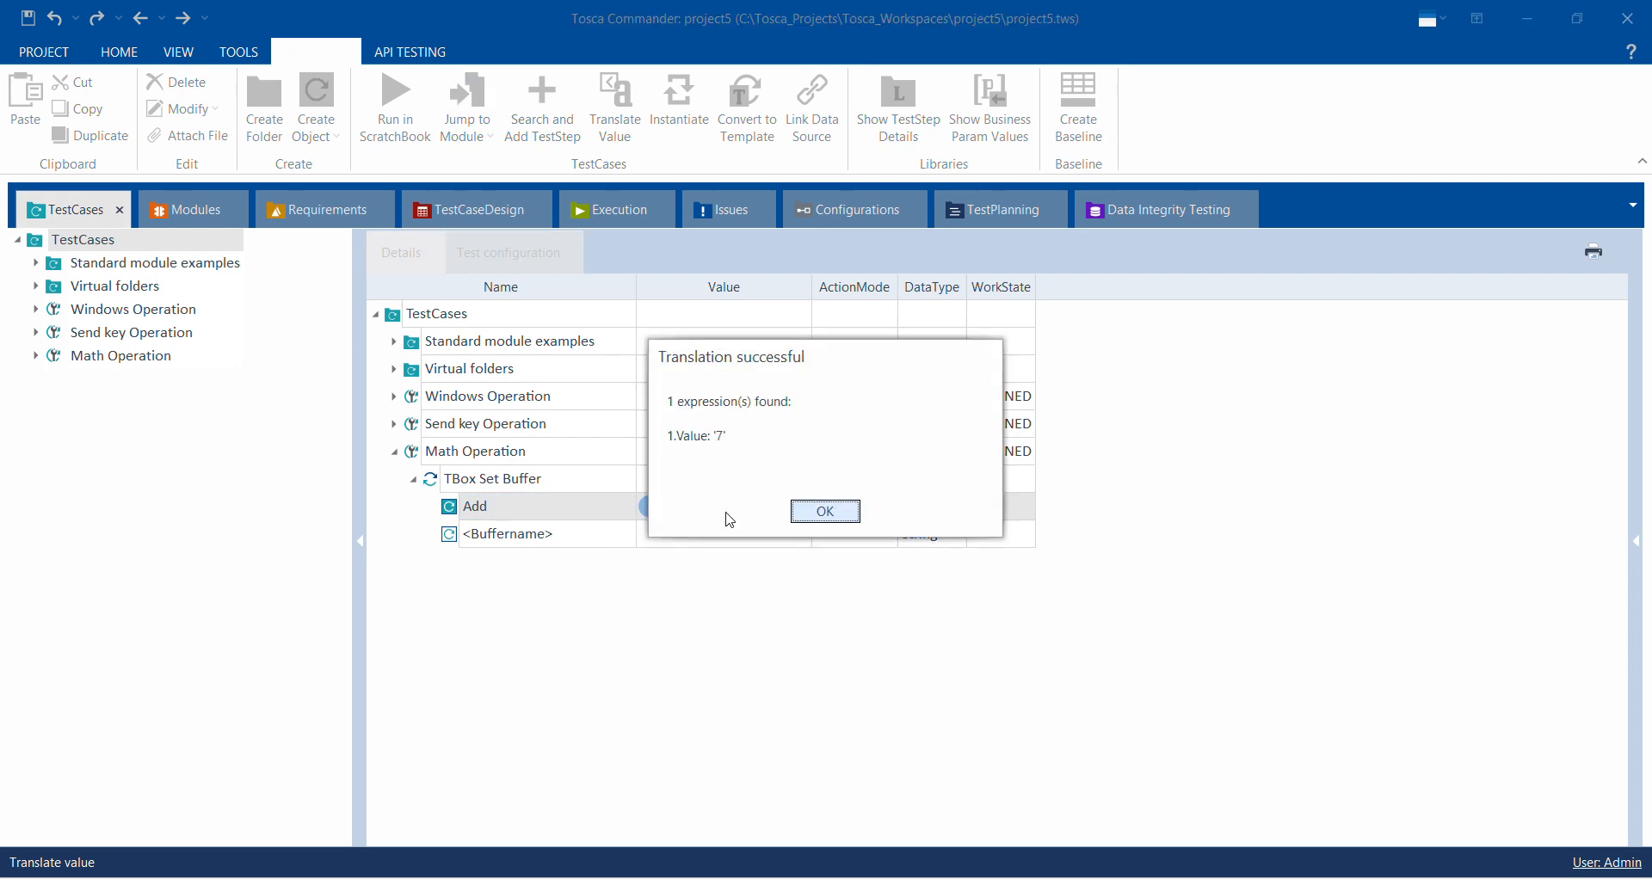
{"action": "left_click_drag", "start_coordinate": [822, 379], "coordinate": [779, 315]}
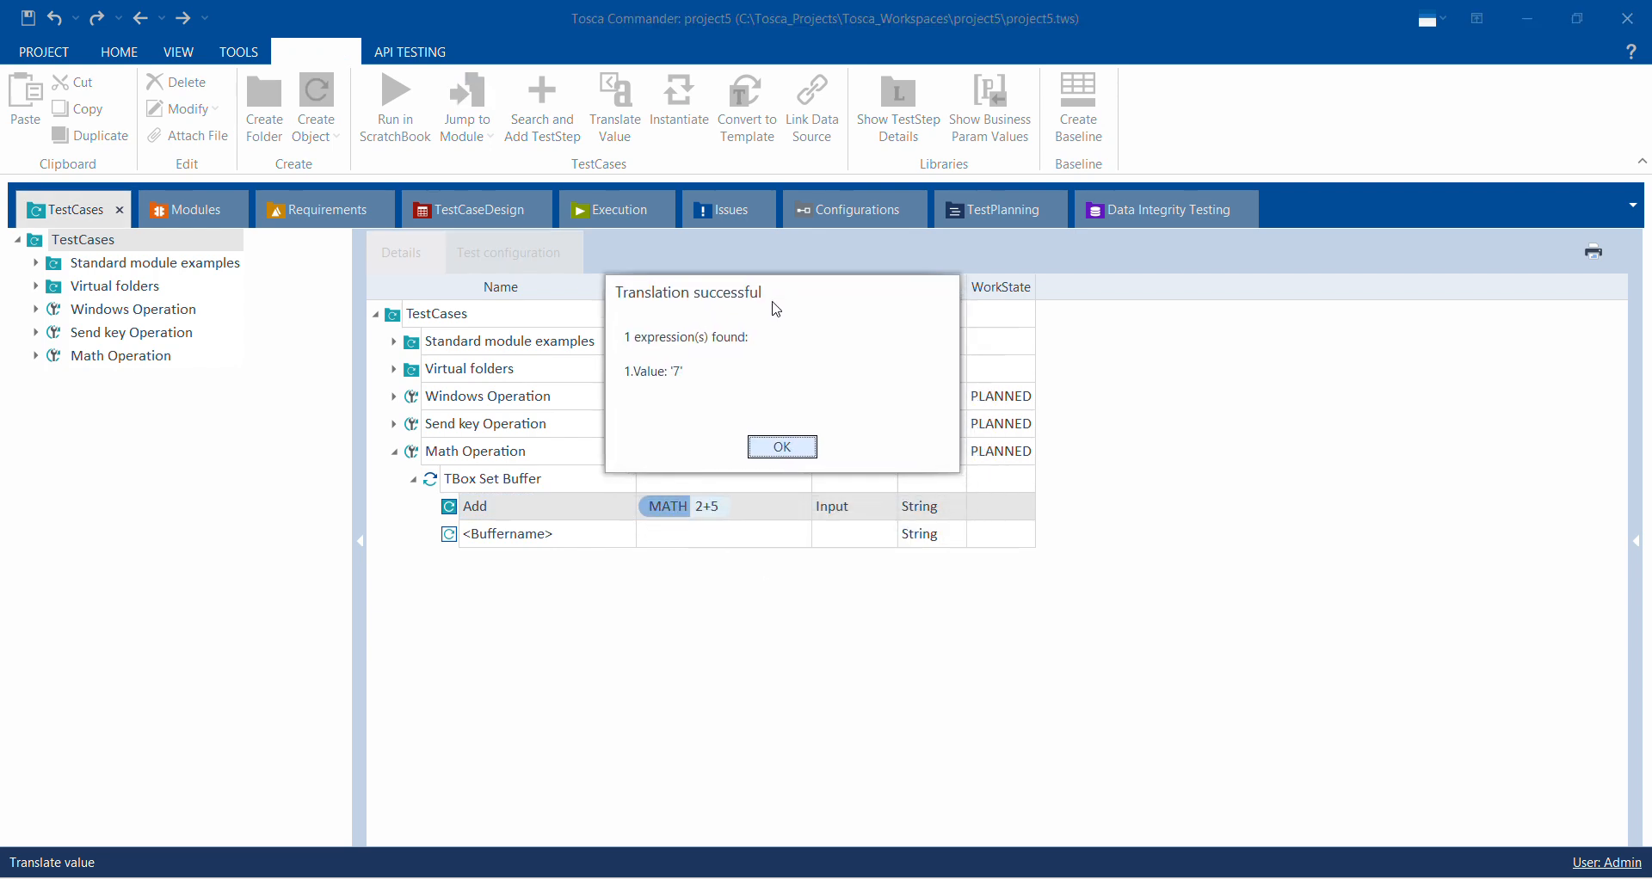
{"action": "left_click", "coordinate": [783, 446]}
Step: Add a second buffer named sub to the TBox Set Buffer step
{"action": "left_click", "coordinate": [573, 552]}
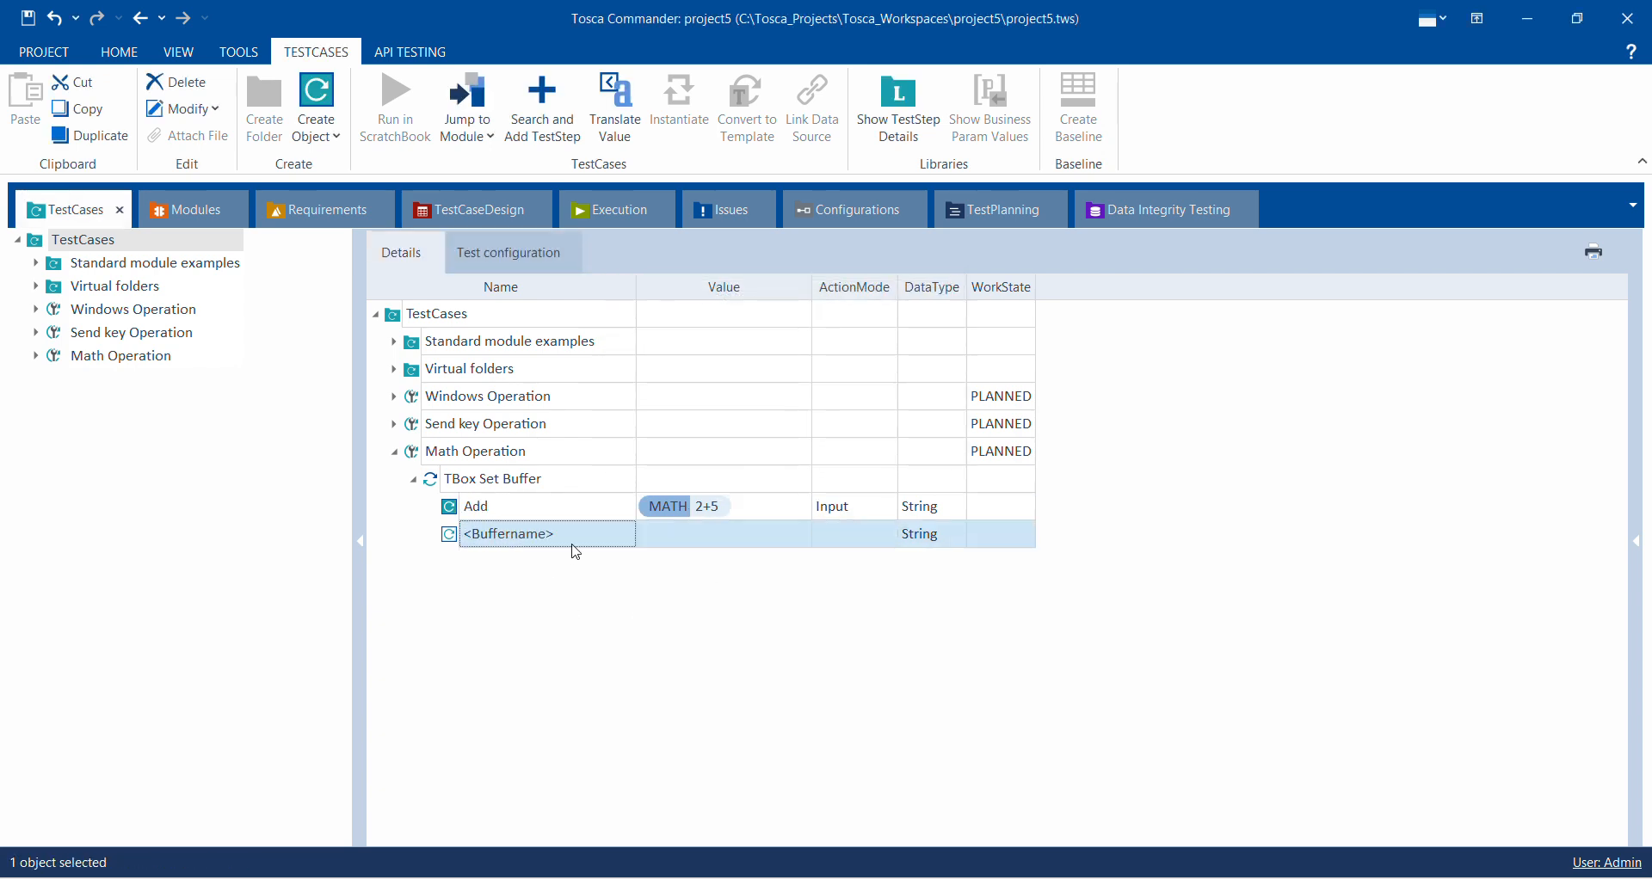
{"action": "left_click", "coordinate": [576, 552]}
{"action": "key", "text": "BackSpace"}
{"action": "key", "text": "BackSpace"}
{"action": "key", "text": "BackSpace"}
{"action": "key", "text": "BackSpace"}
{"action": "key", "text": "BackSpace"}
{"action": "key", "text": "BackSpace"}
{"action": "key", "text": "BackSpace"}
{"action": "key", "text": "BackSpace"}
{"action": "key", "text": "BackSpace"}
{"action": "key", "text": "BackSpace"}
{"action": "key", "text": "BackSpace"}
{"action": "key", "text": "BackSpace"}
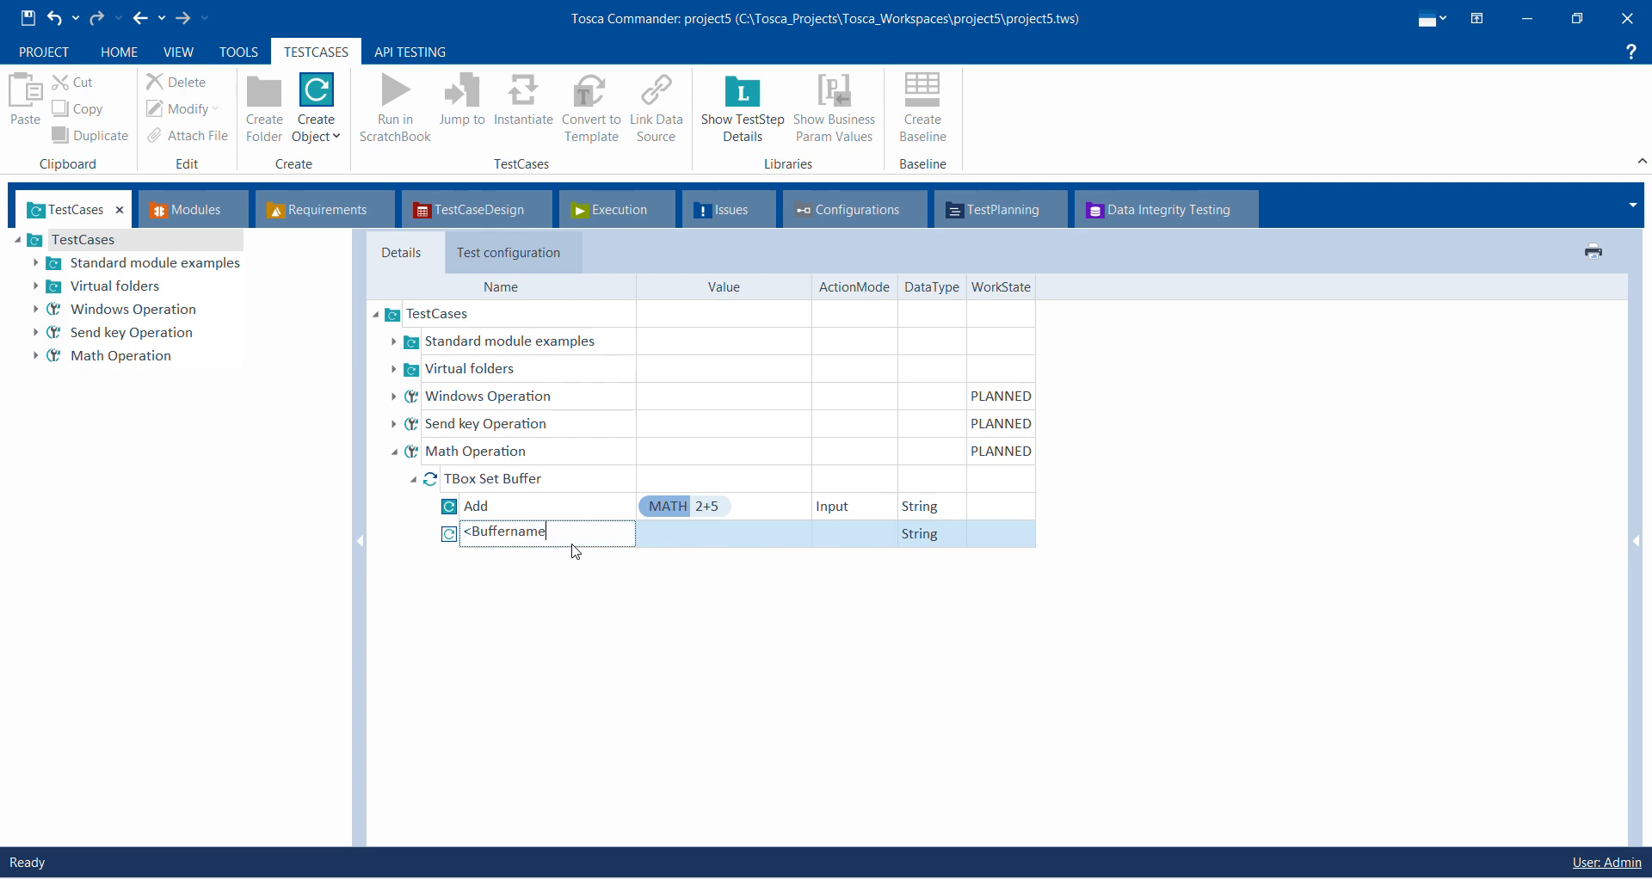
{"action": "type", "text": "sub"}
{"action": "key", "text": "Return"}
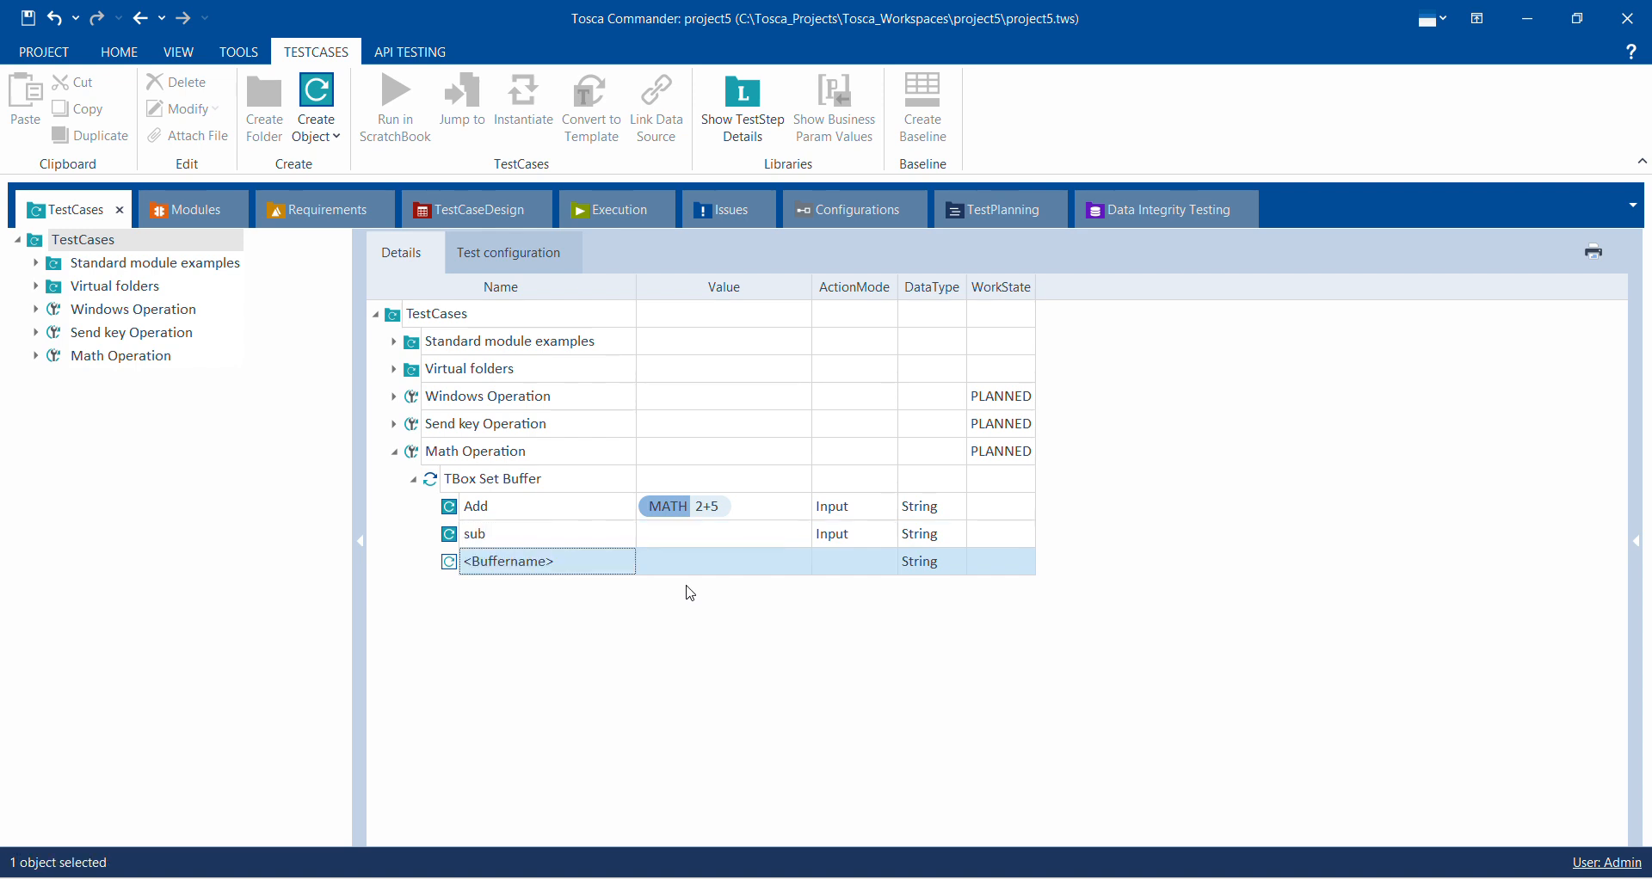
Step: Set the value of the sub buffer to the expression {MATH[7-5]}
{"action": "left_click", "coordinate": [704, 540]}
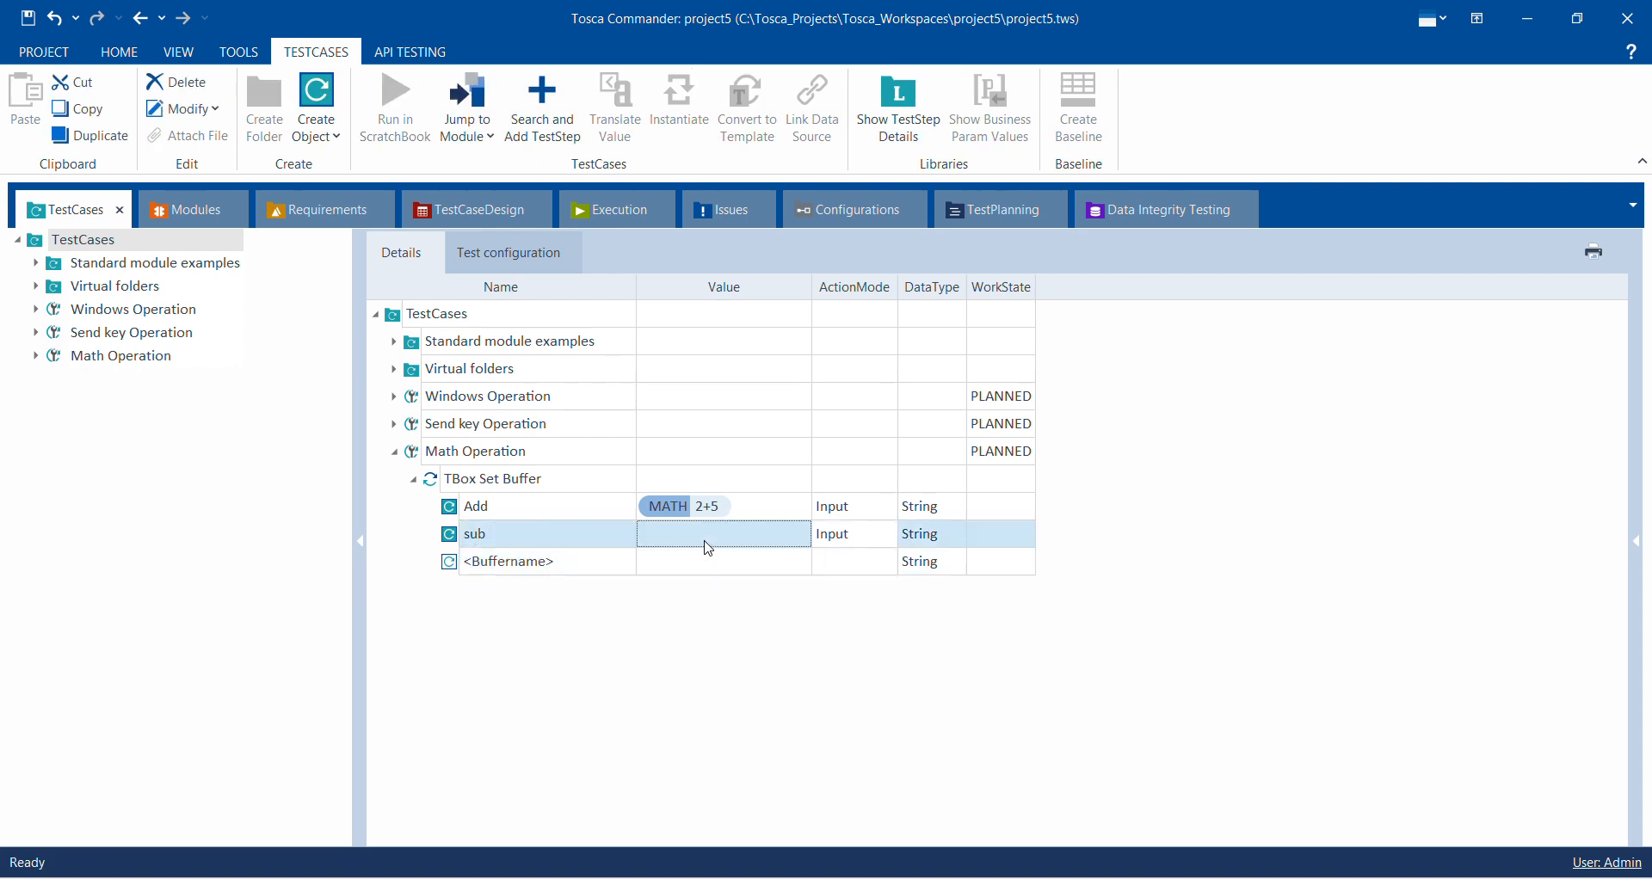
{"action": "left_click", "coordinate": [705, 542]}
{"action": "type", "text": "{"}
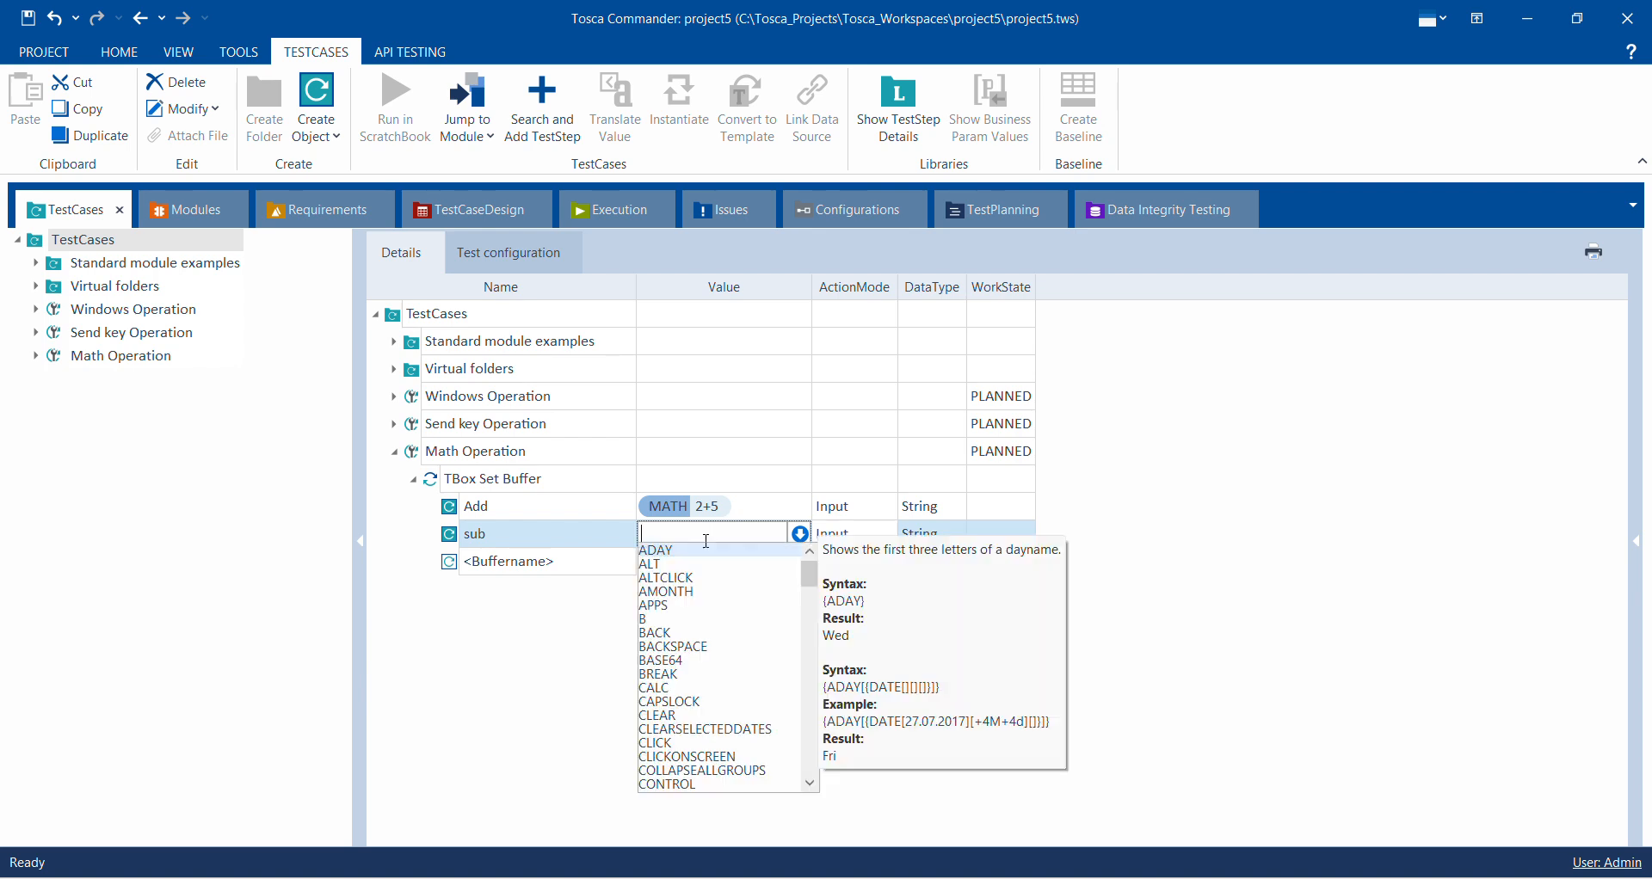
{"action": "type", "text": "MATH"}
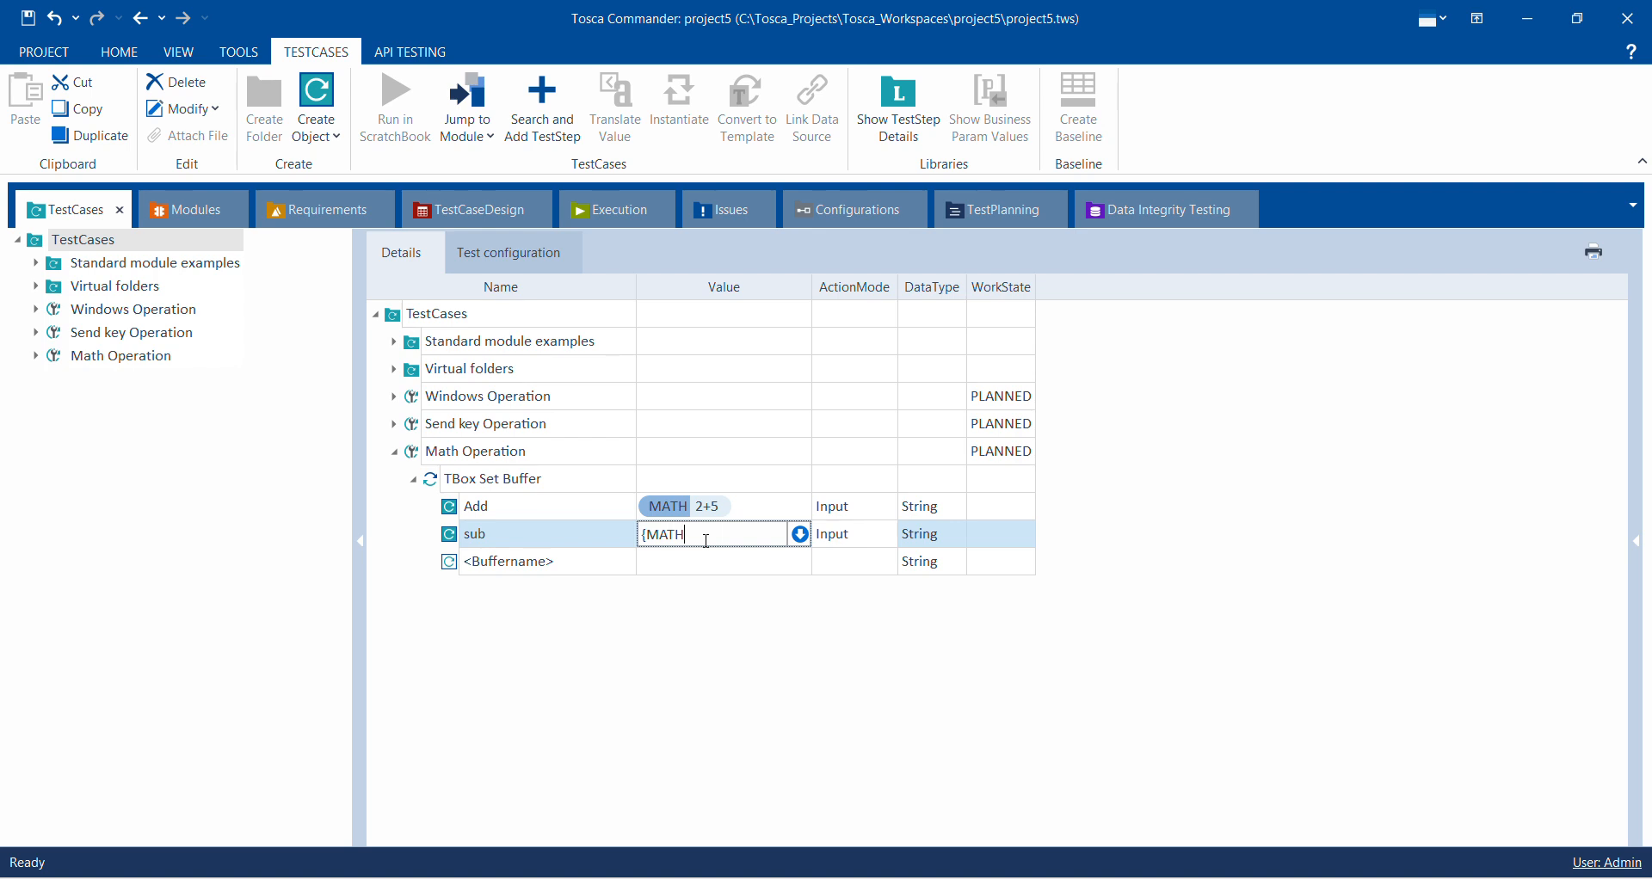
{"action": "type", "text": "[7-5]}"}
{"action": "left_click", "coordinate": [708, 598]}
Step: Translate the sub buffer's value to check the subtraction result, and close the result message
{"action": "left_click", "coordinate": [592, 537]}
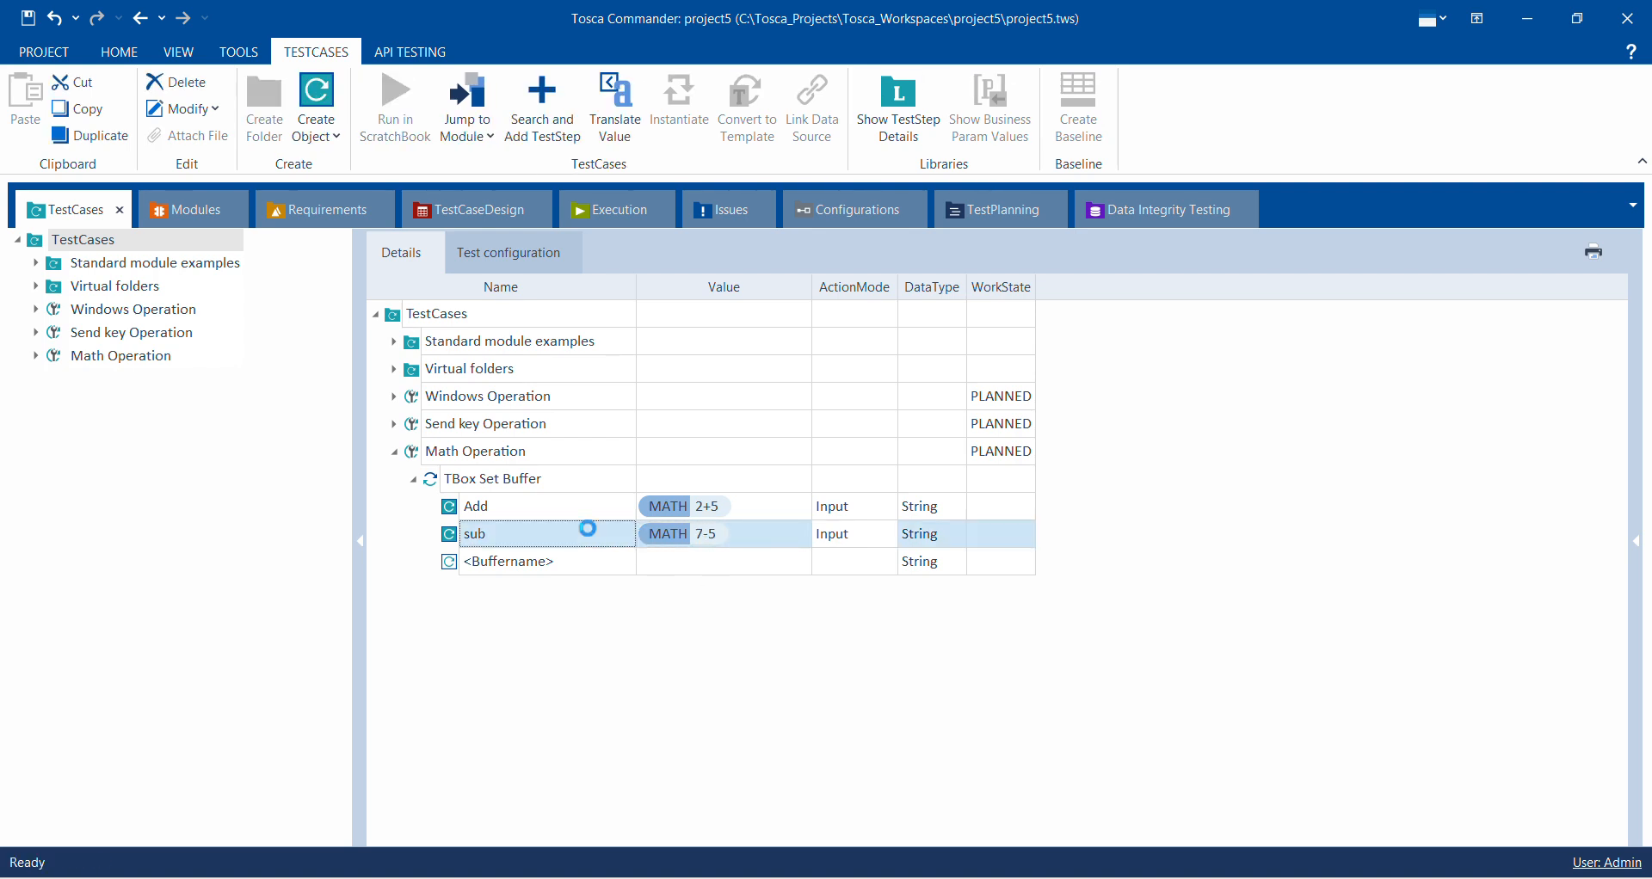
{"action": "right_click", "coordinate": [590, 531]}
{"action": "left_click", "coordinate": [609, 592]}
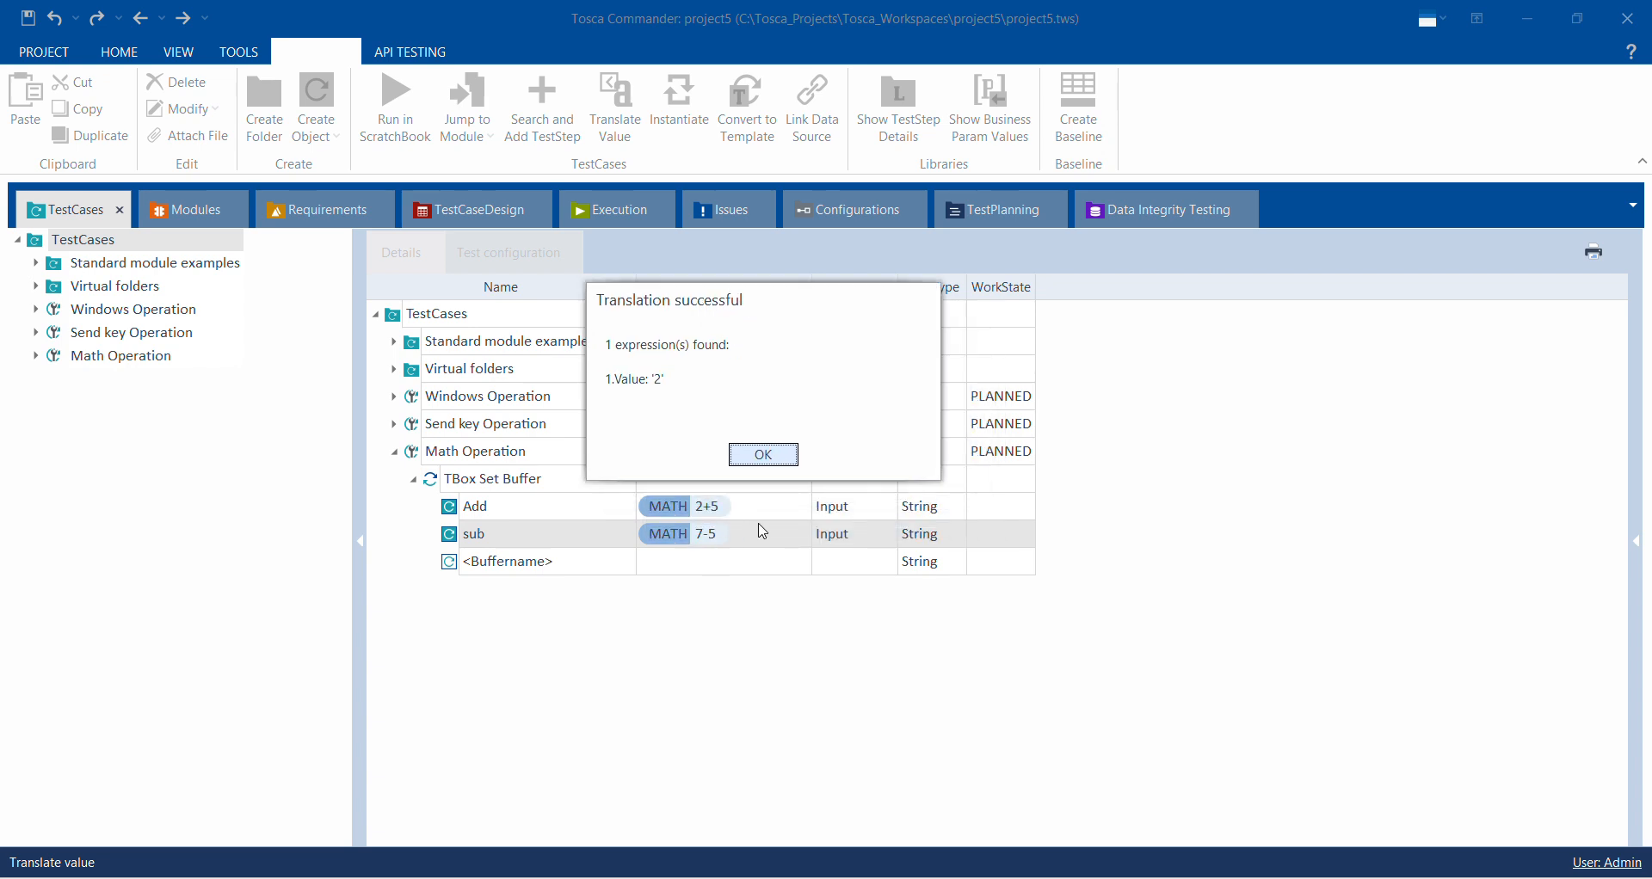
{"action": "left_click", "coordinate": [749, 453]}
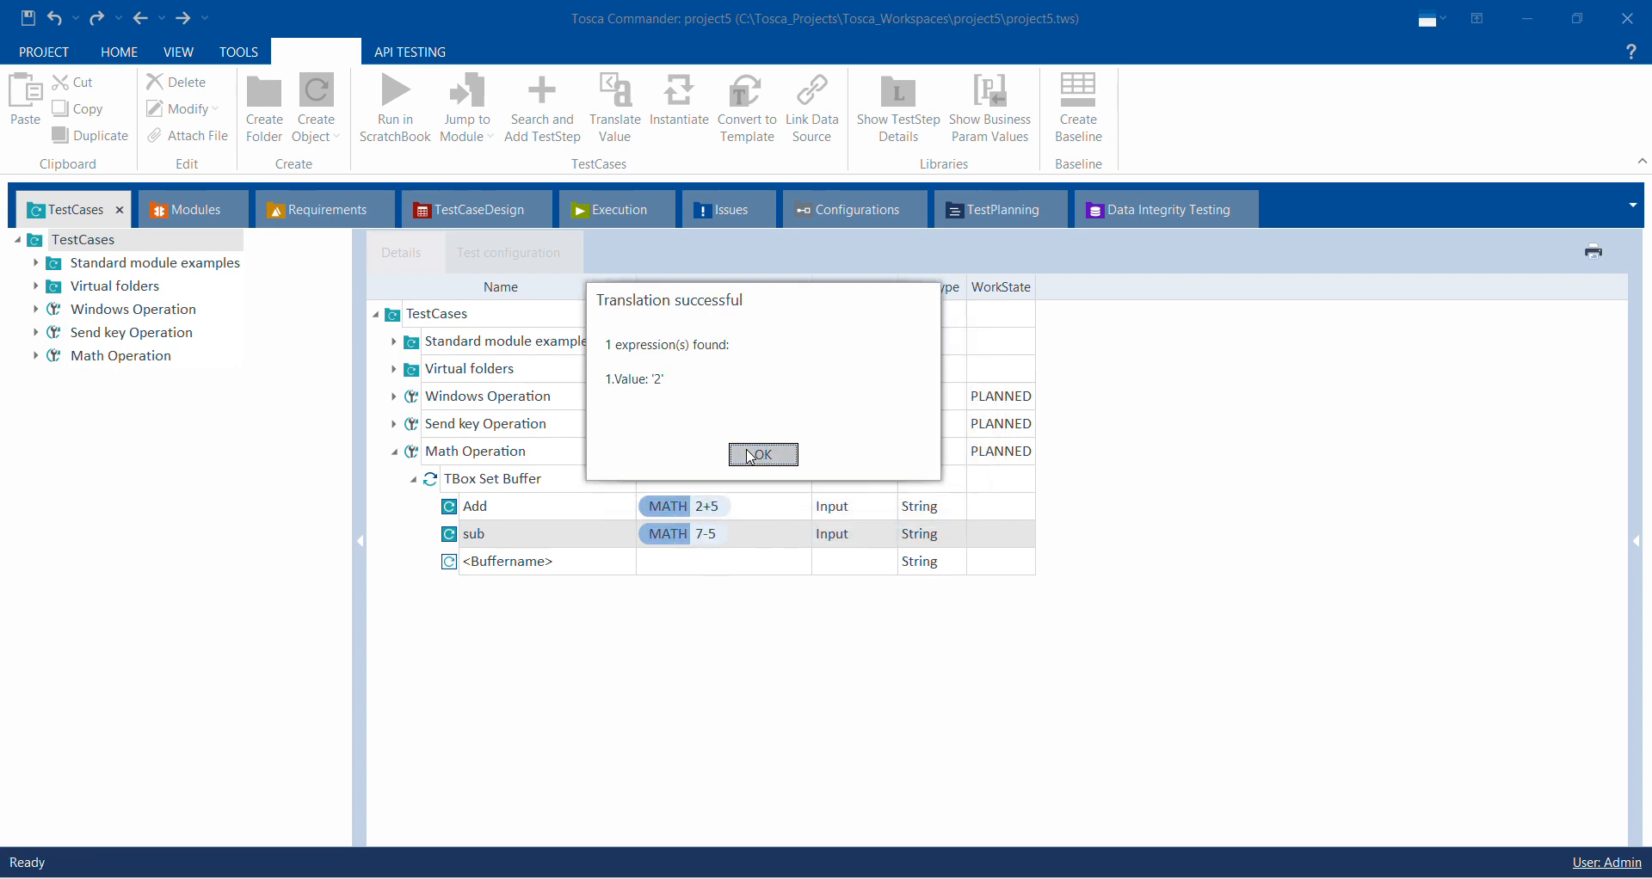
Step: Add a third buffer named Min to the TBox Set Buffer step
{"action": "left_click", "coordinate": [575, 571]}
{"action": "left_click", "coordinate": [575, 571]}
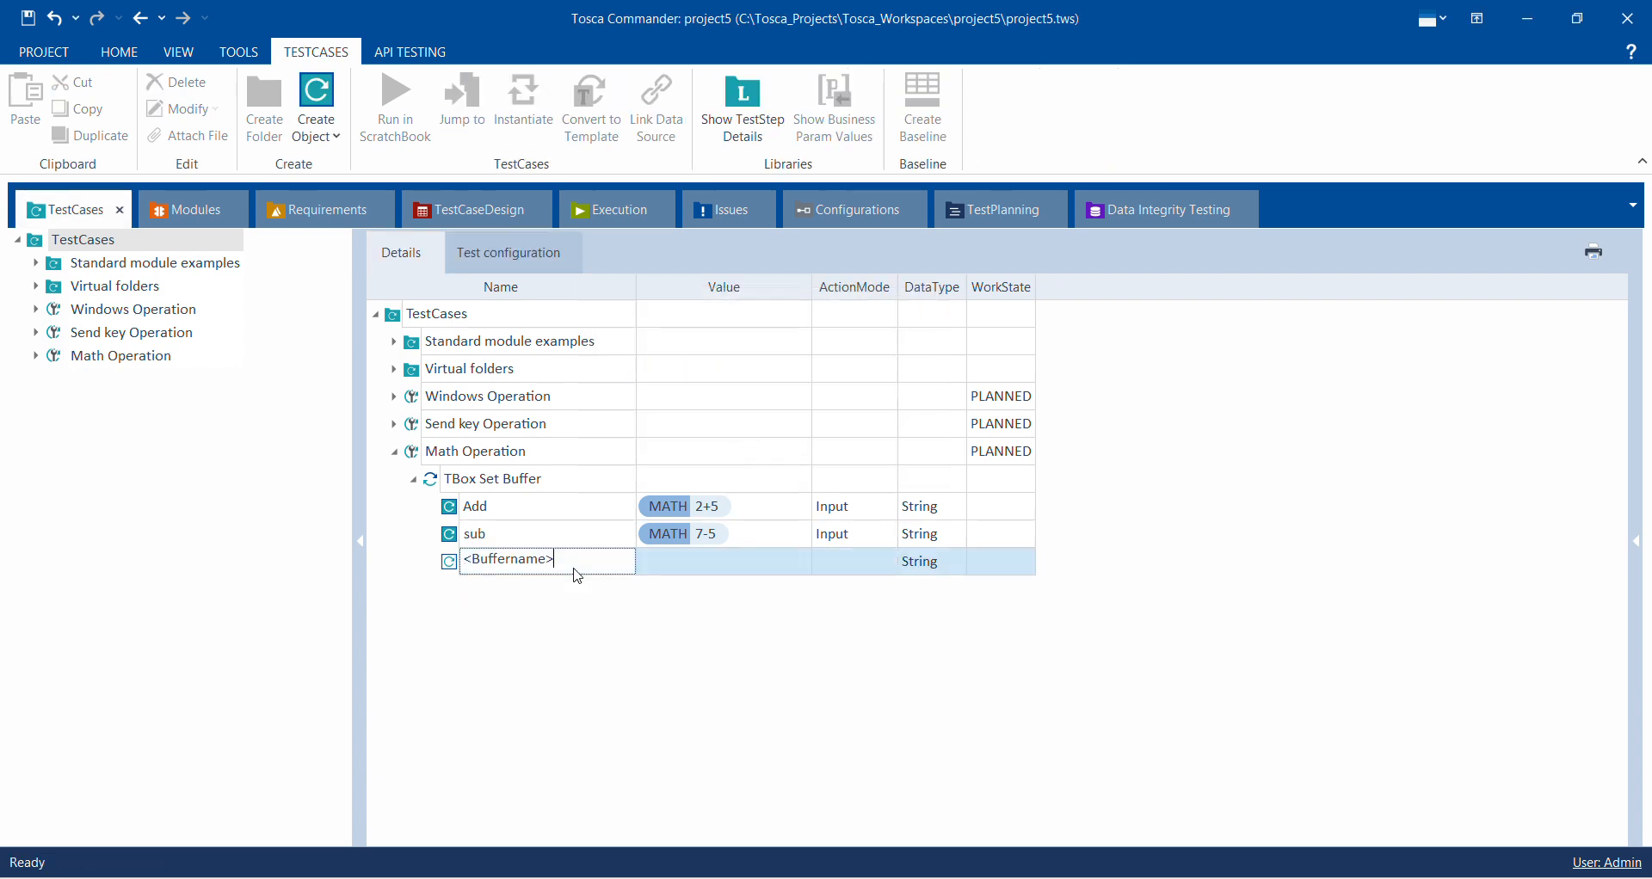
{"action": "key", "text": "ctrl+a"}
{"action": "key", "text": "BackSpace"}
{"action": "type", "text": "Min"}
{"action": "key", "text": "Return"}
Step: Enter the expression {MATH(Min[3,5])} as the value of the Min buffer
{"action": "left_click", "coordinate": [703, 567]}
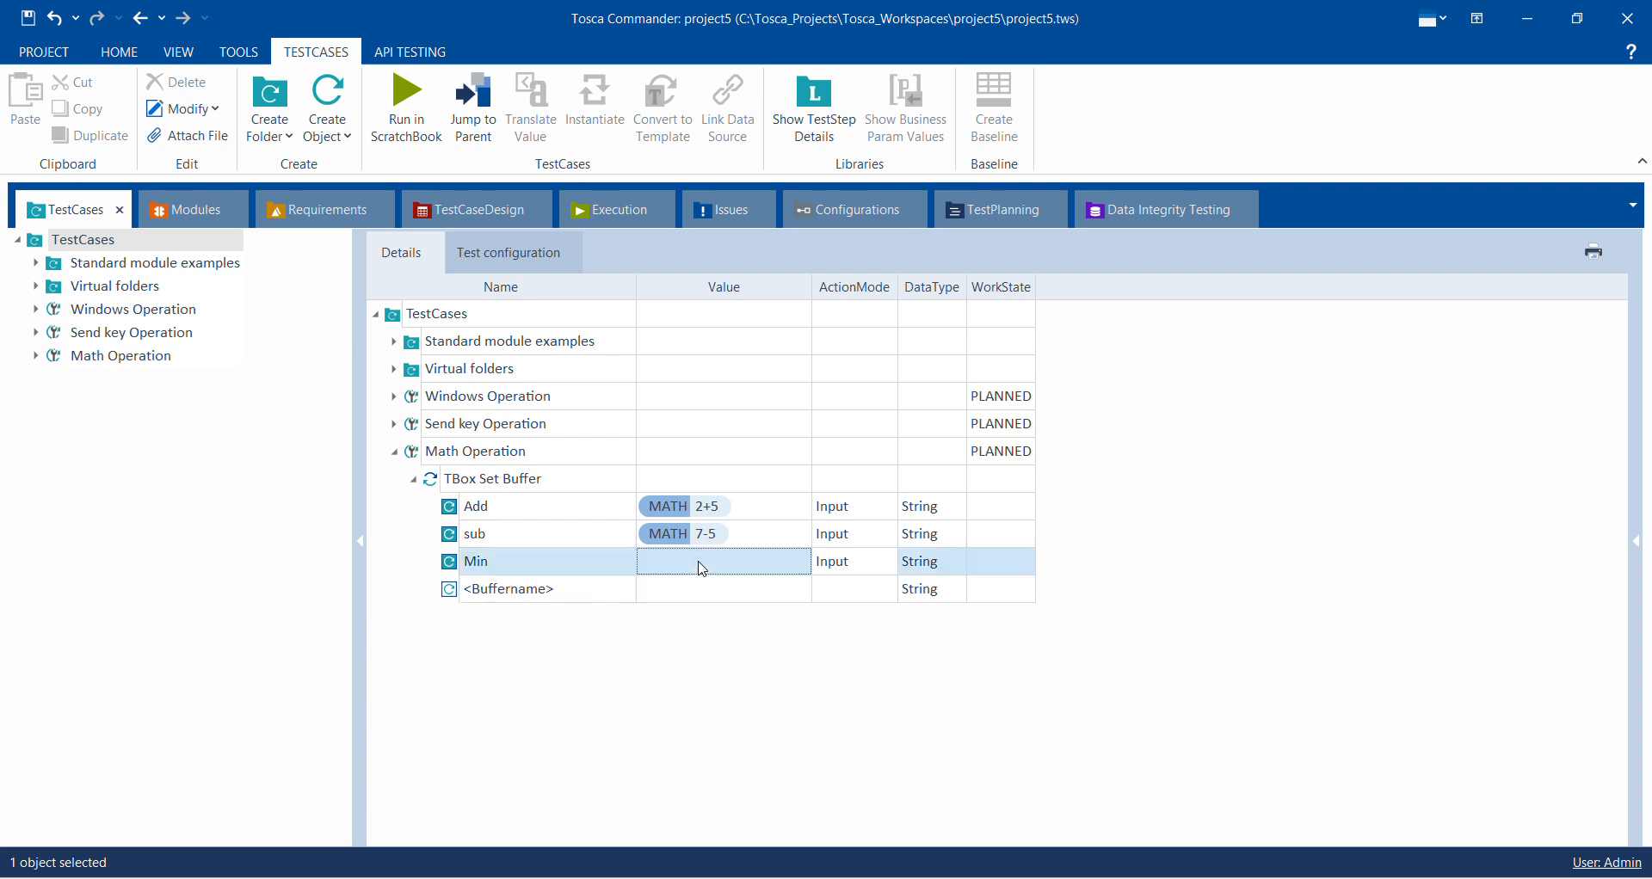
{"action": "left_click", "coordinate": [702, 569]}
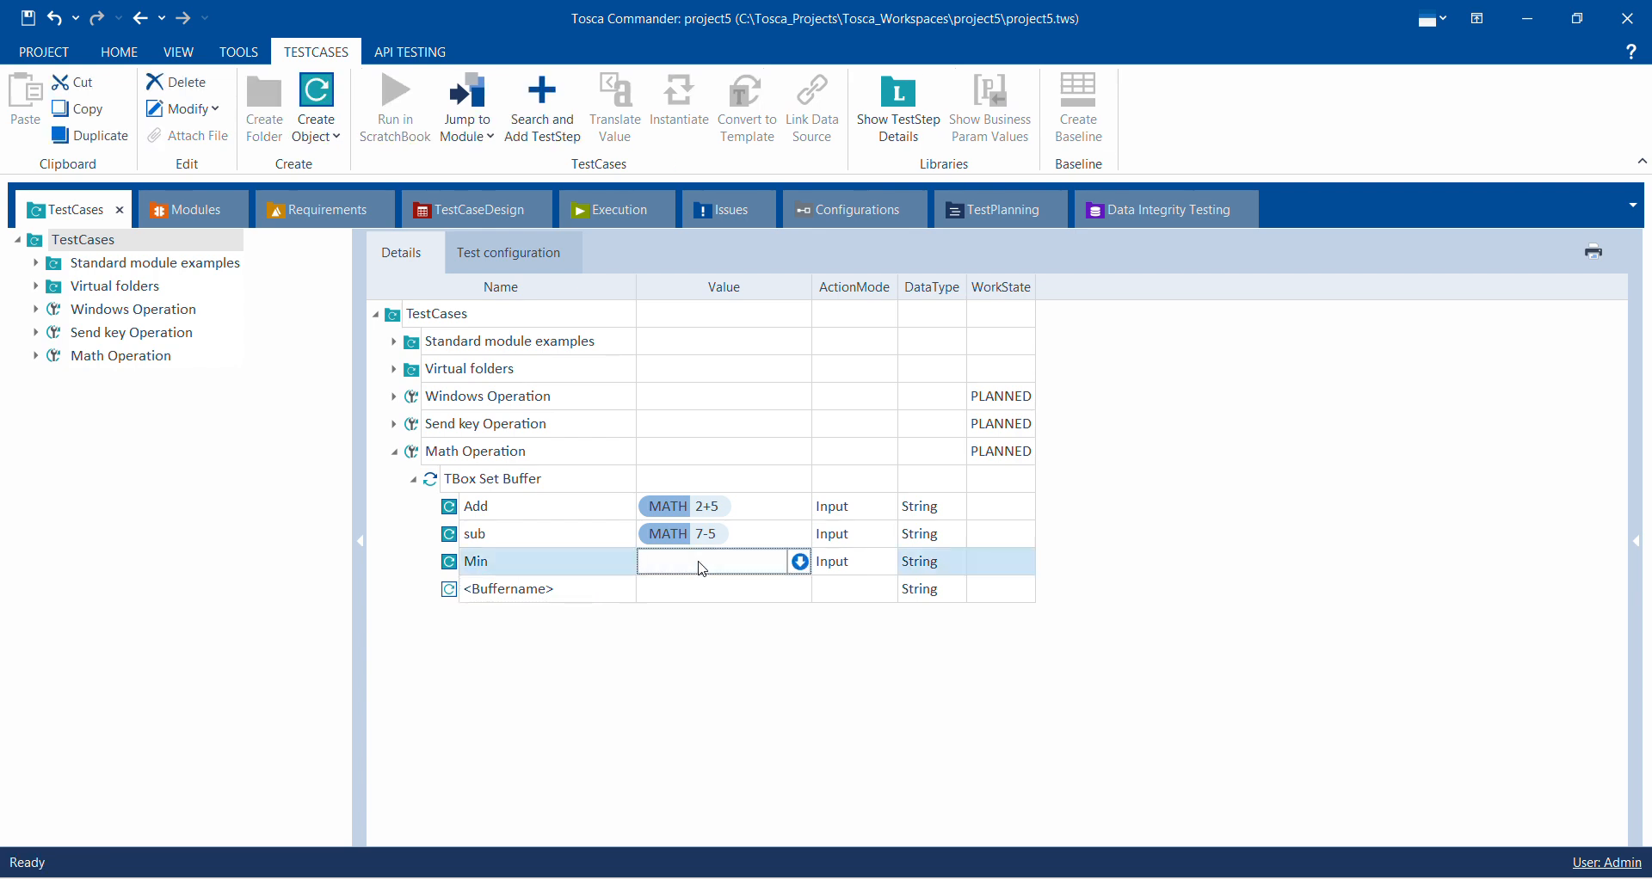
{"action": "type", "text": "{"}
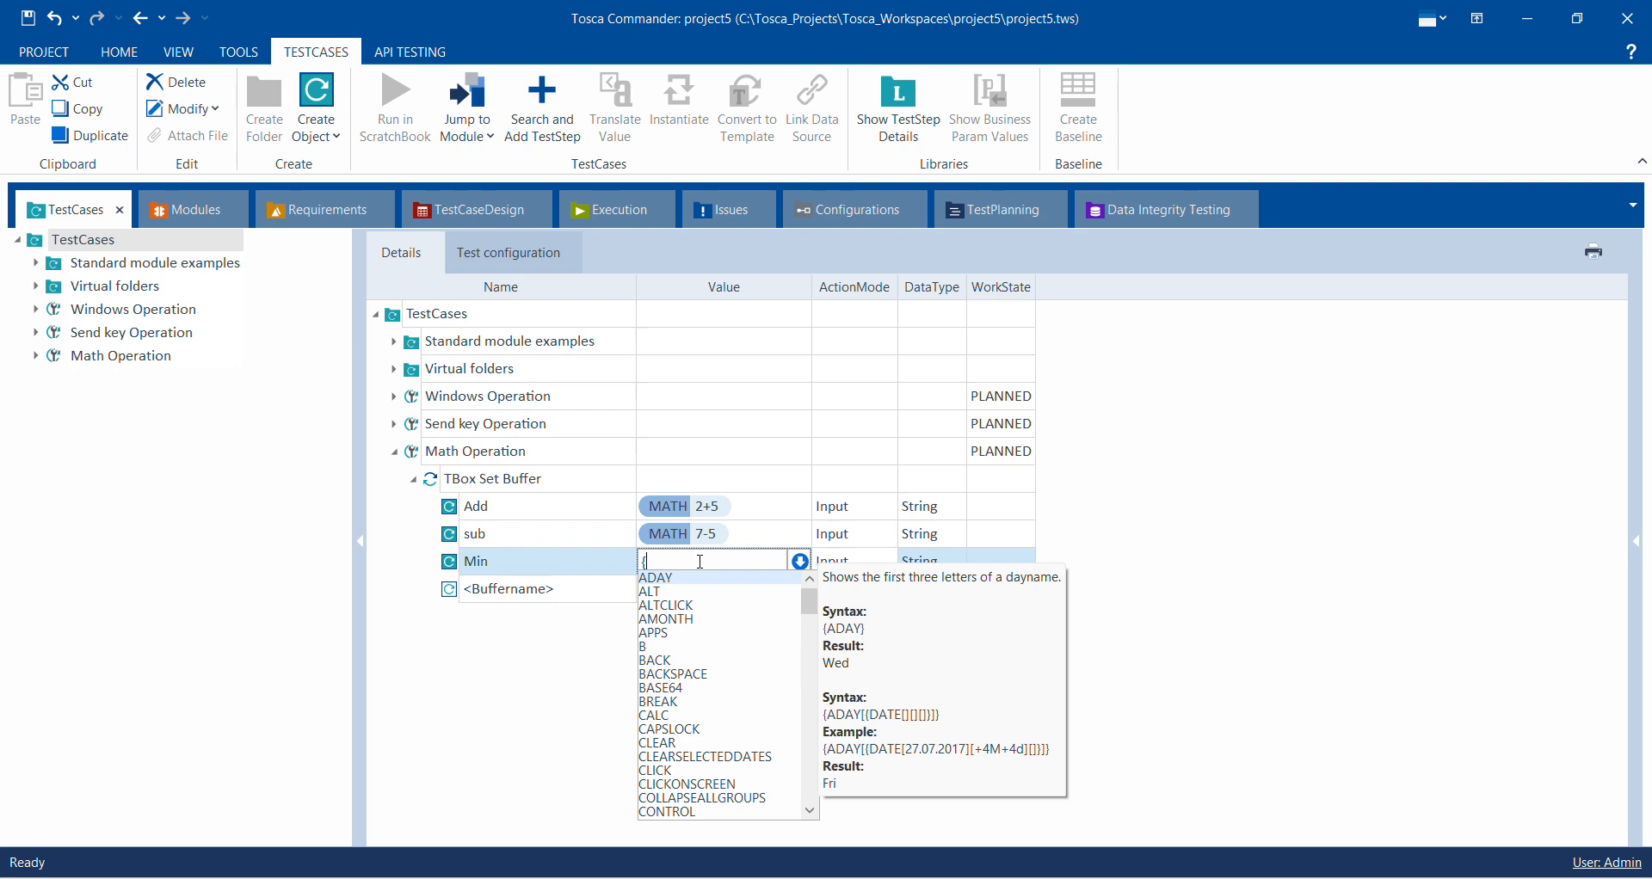
{"action": "type", "text": "MATH"}
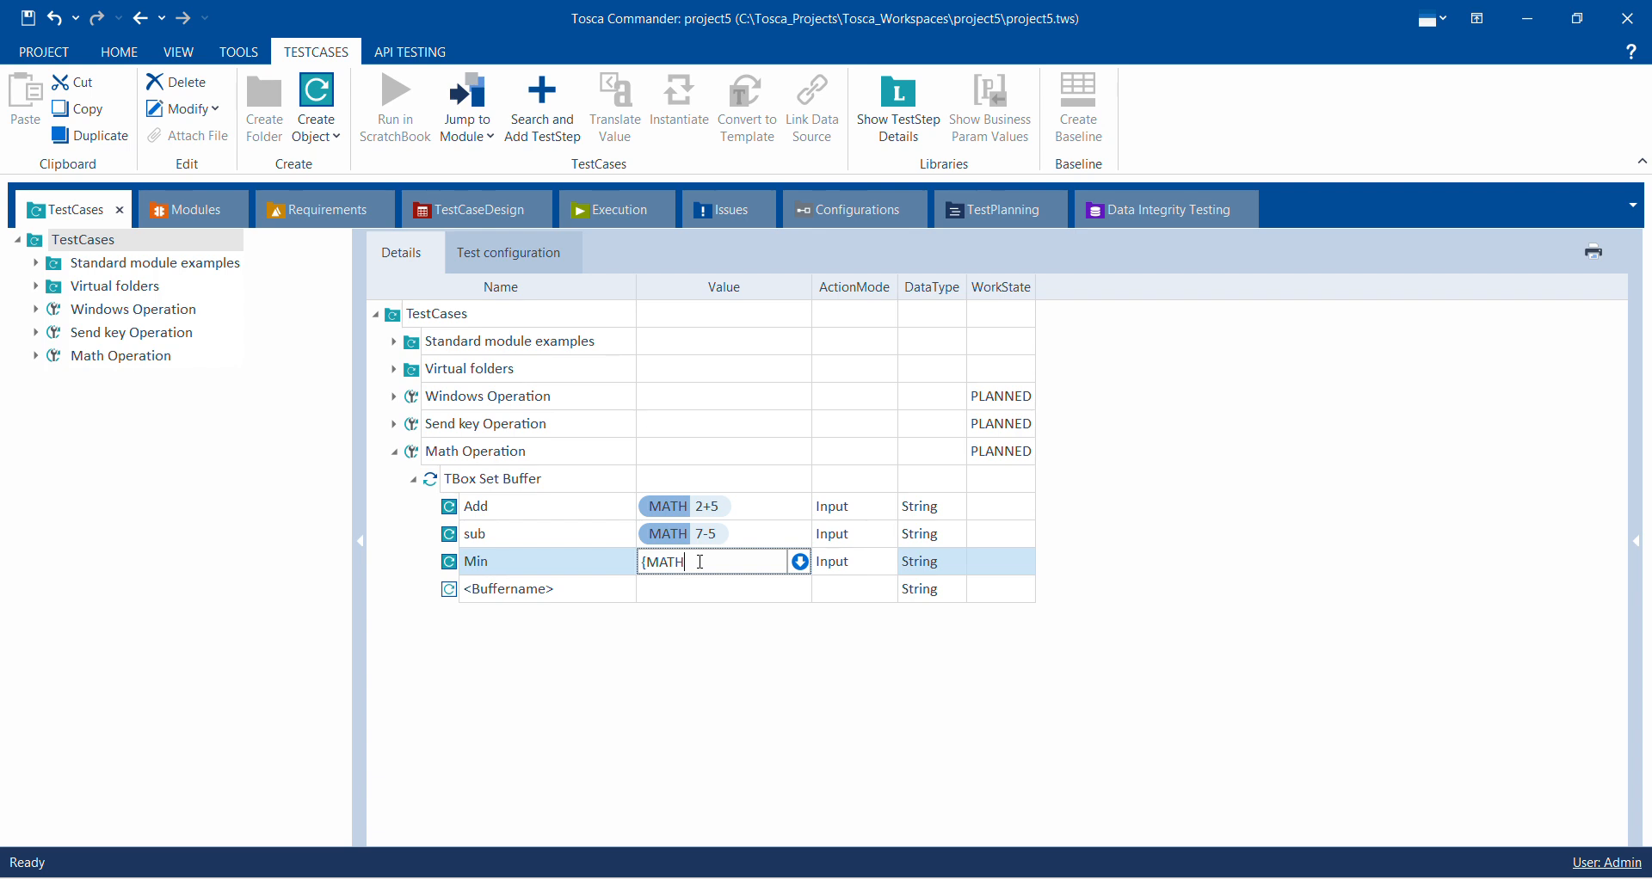
{"action": "type", "text": "(Min[3,5"}
{"action": "type", "text": "])}"}
{"action": "left_click", "coordinate": [574, 561]}
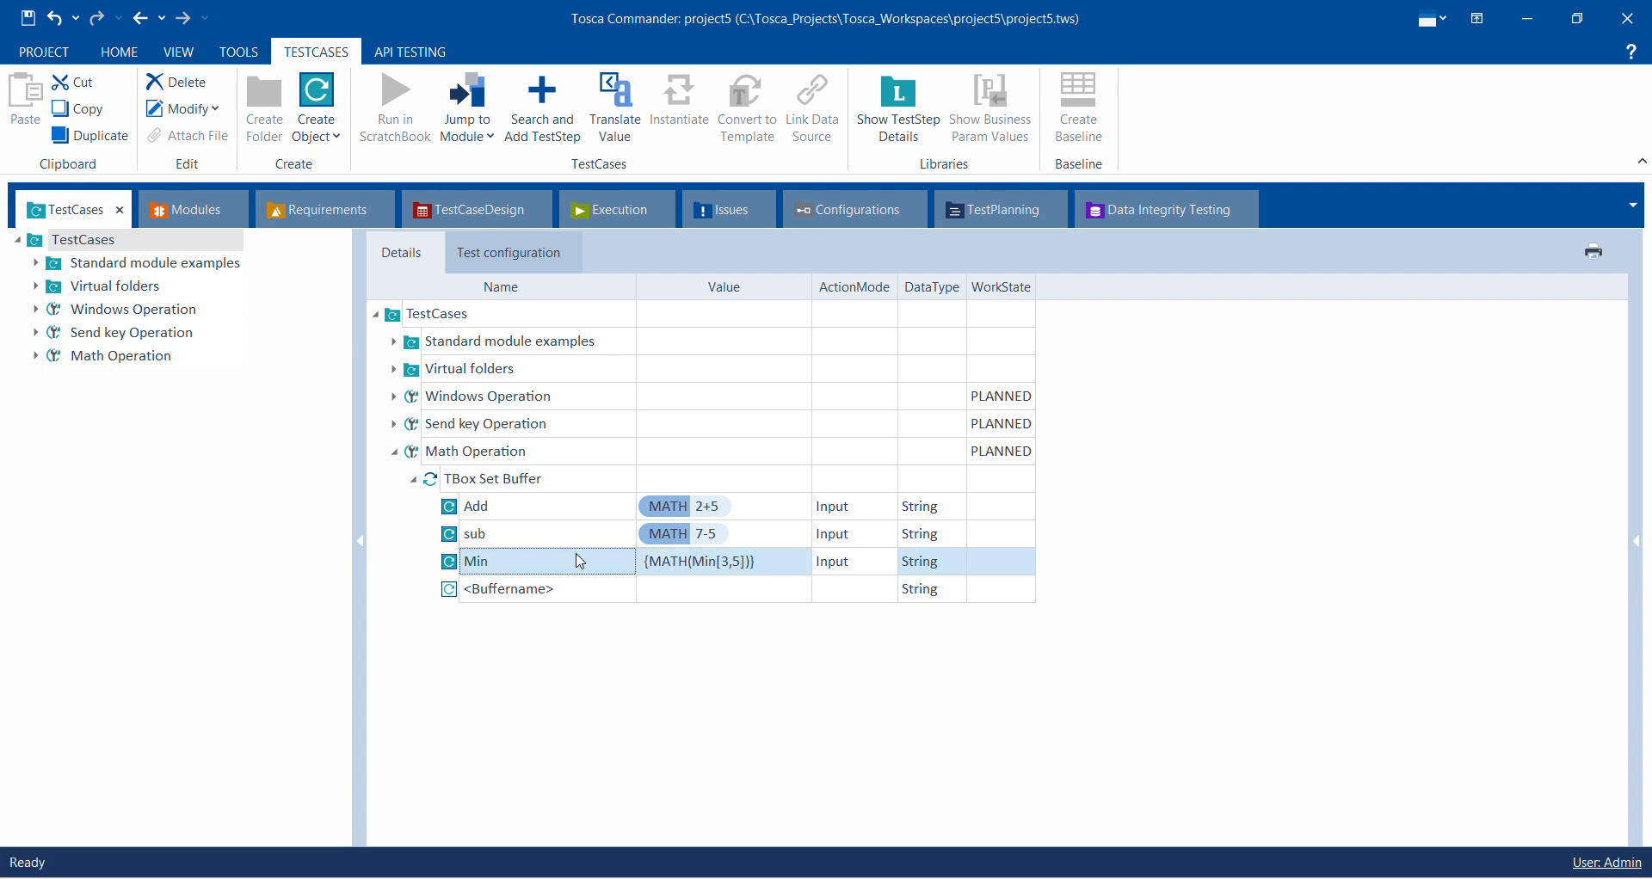
Step: Correct the brackets in the Min buffer's value so the expression reads {MATH[Min(3,5)]}
{"action": "left_click", "coordinate": [727, 566]}
{"action": "left_click", "coordinate": [727, 566]}
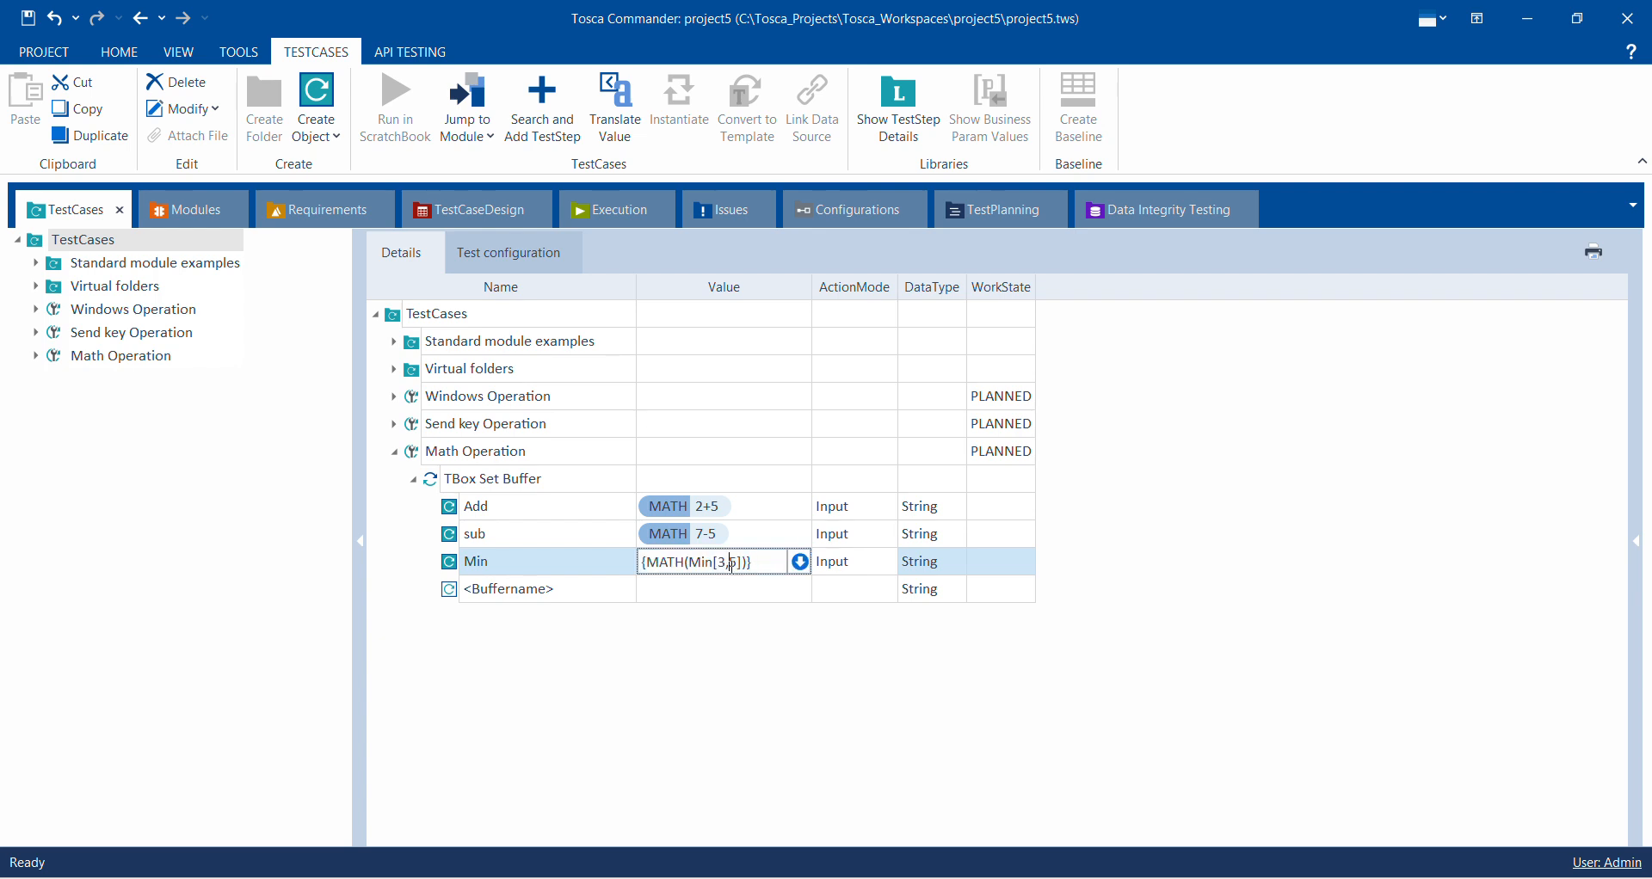
{"action": "left_click", "coordinate": [732, 563]}
{"action": "left_click", "coordinate": [708, 23]}
{"action": "left_click", "coordinate": [693, 555]}
{"action": "key", "text": "BackSpace"}
{"action": "type", "text": "["}
{"action": "left_click", "coordinate": [723, 565]}
{"action": "key", "text": "BackSpace"}
{"action": "type", "text": "("}
{"action": "key", "text": "BackSpace"}
{"action": "type", "text": ")"}
{"action": "key", "text": "BackSpace"}
{"action": "type", "text": ")]"}
{"action": "left_click", "coordinate": [603, 566]}
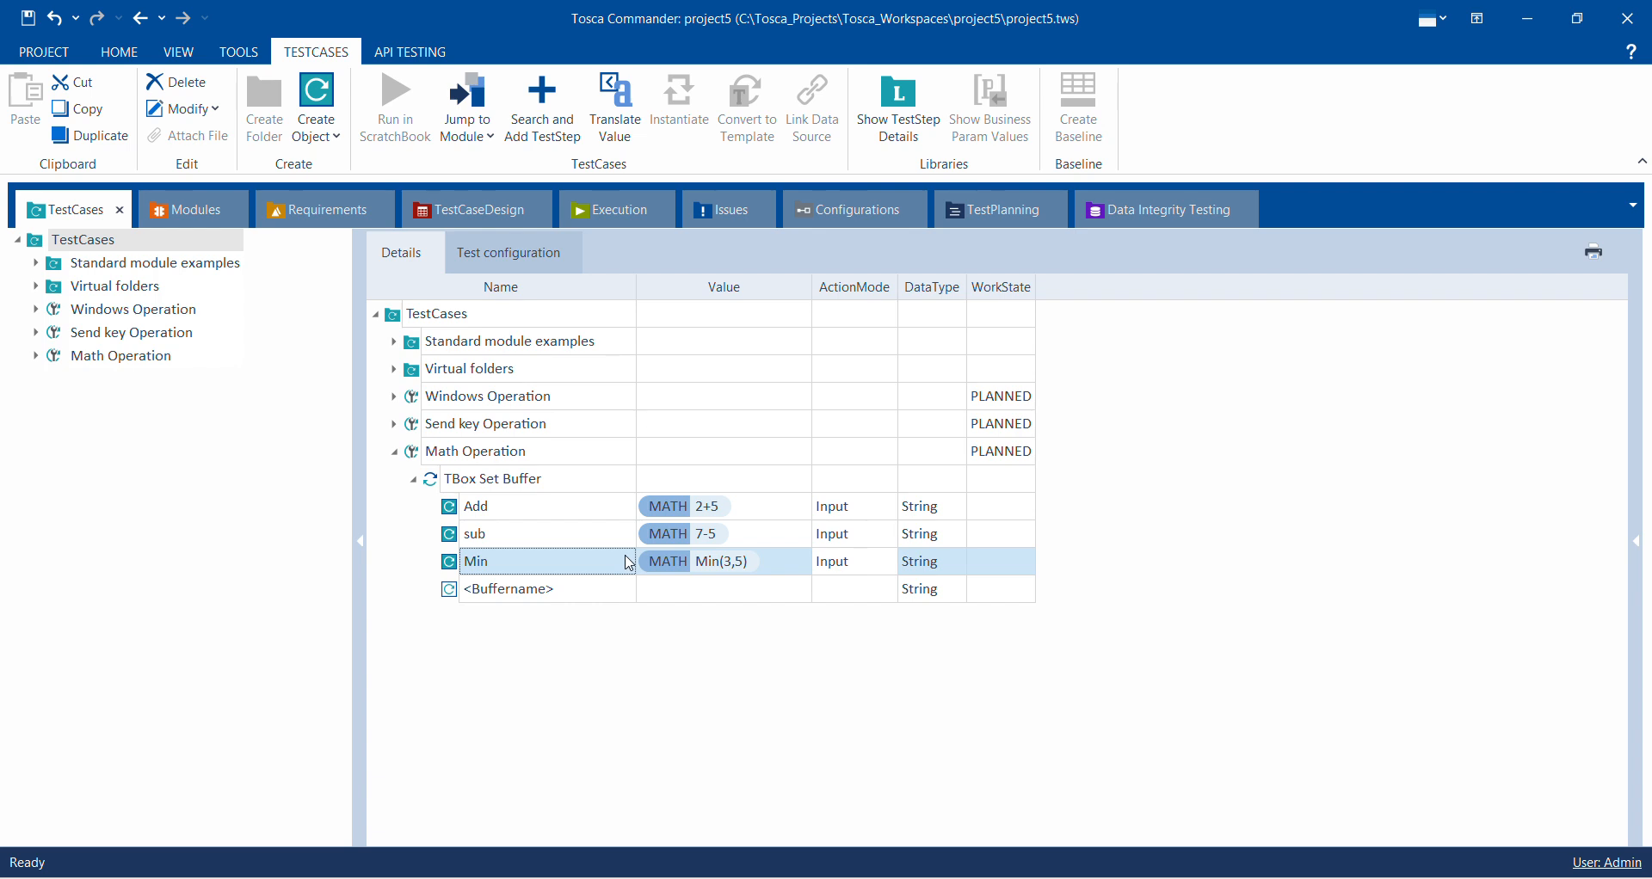
Step: Translate the Min buffer's value to check the minimum it returns, and close the result message
{"action": "right_click", "coordinate": [629, 563]}
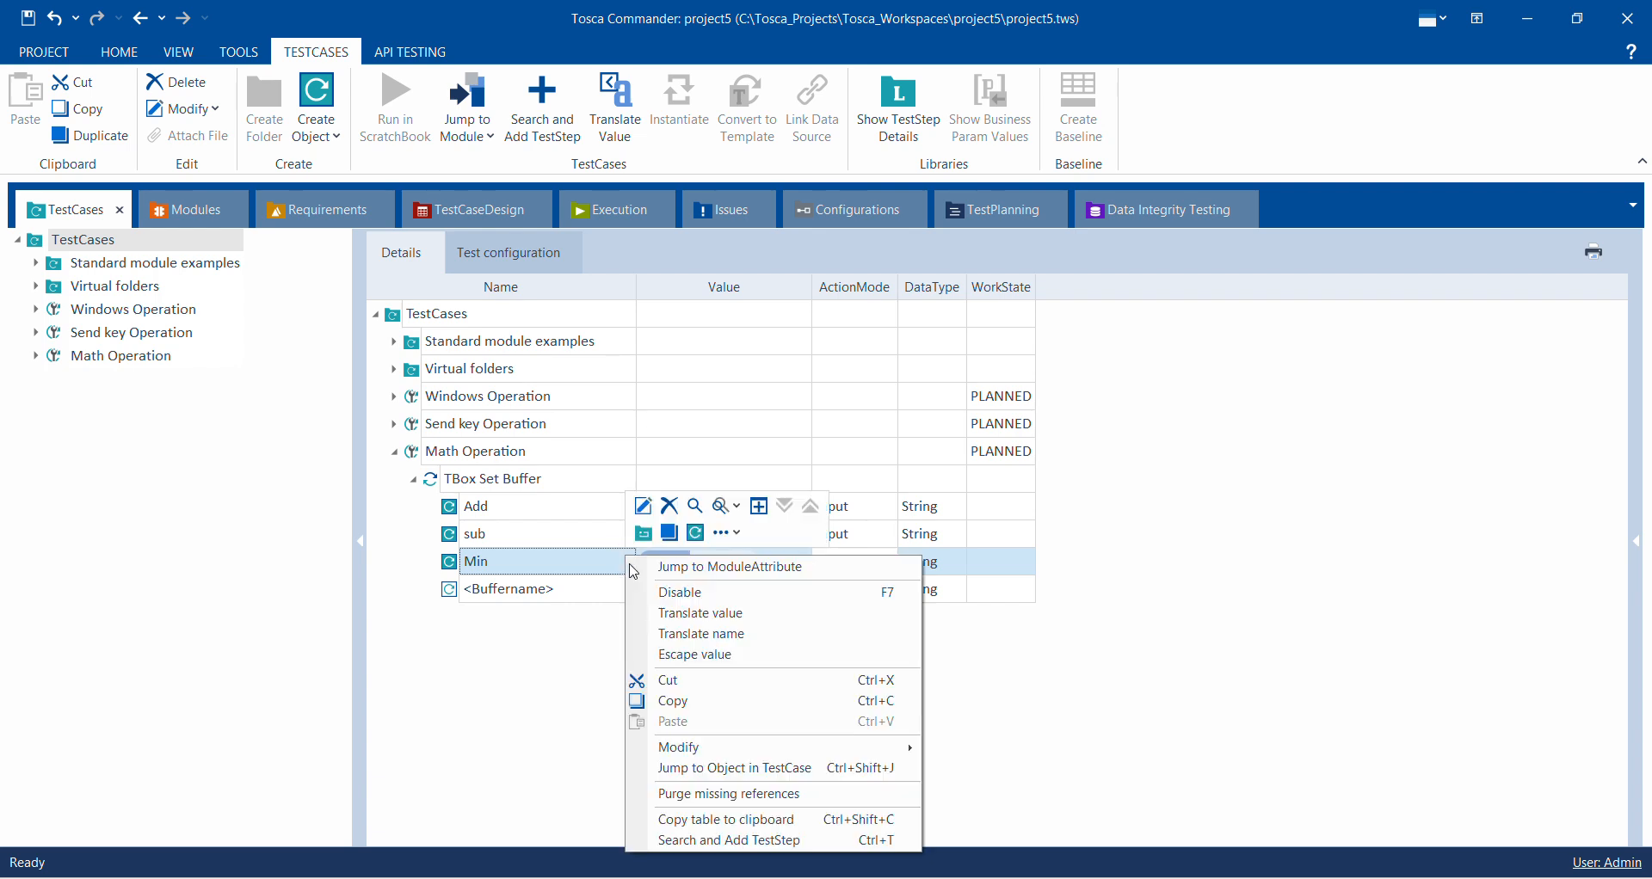
{"action": "left_click", "coordinate": [690, 613]}
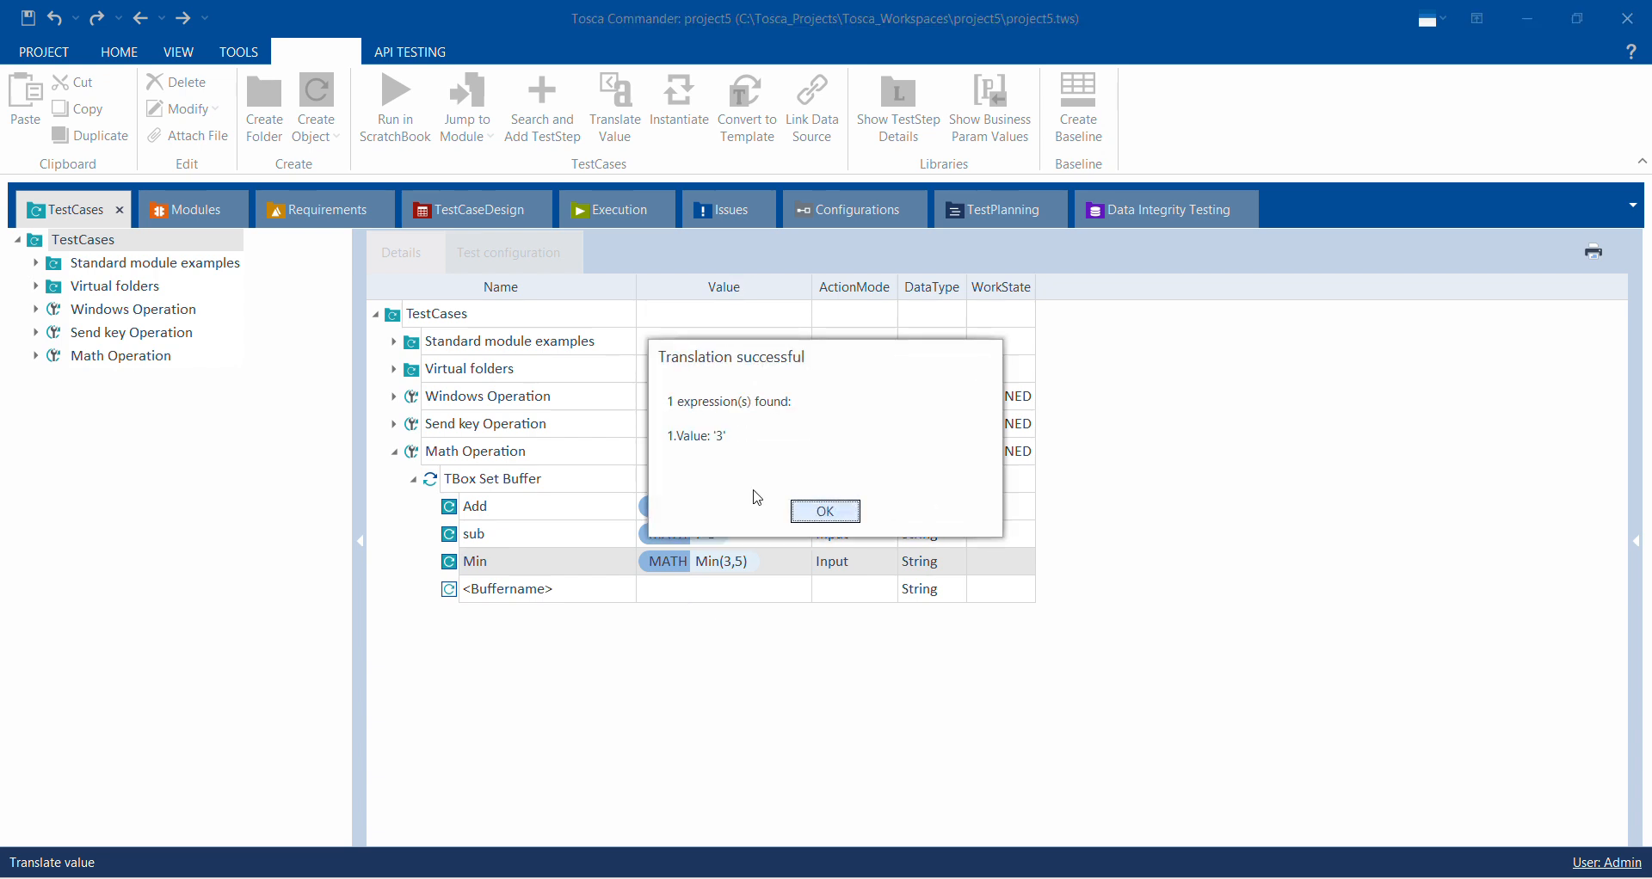
{"action": "left_click", "coordinate": [824, 511]}
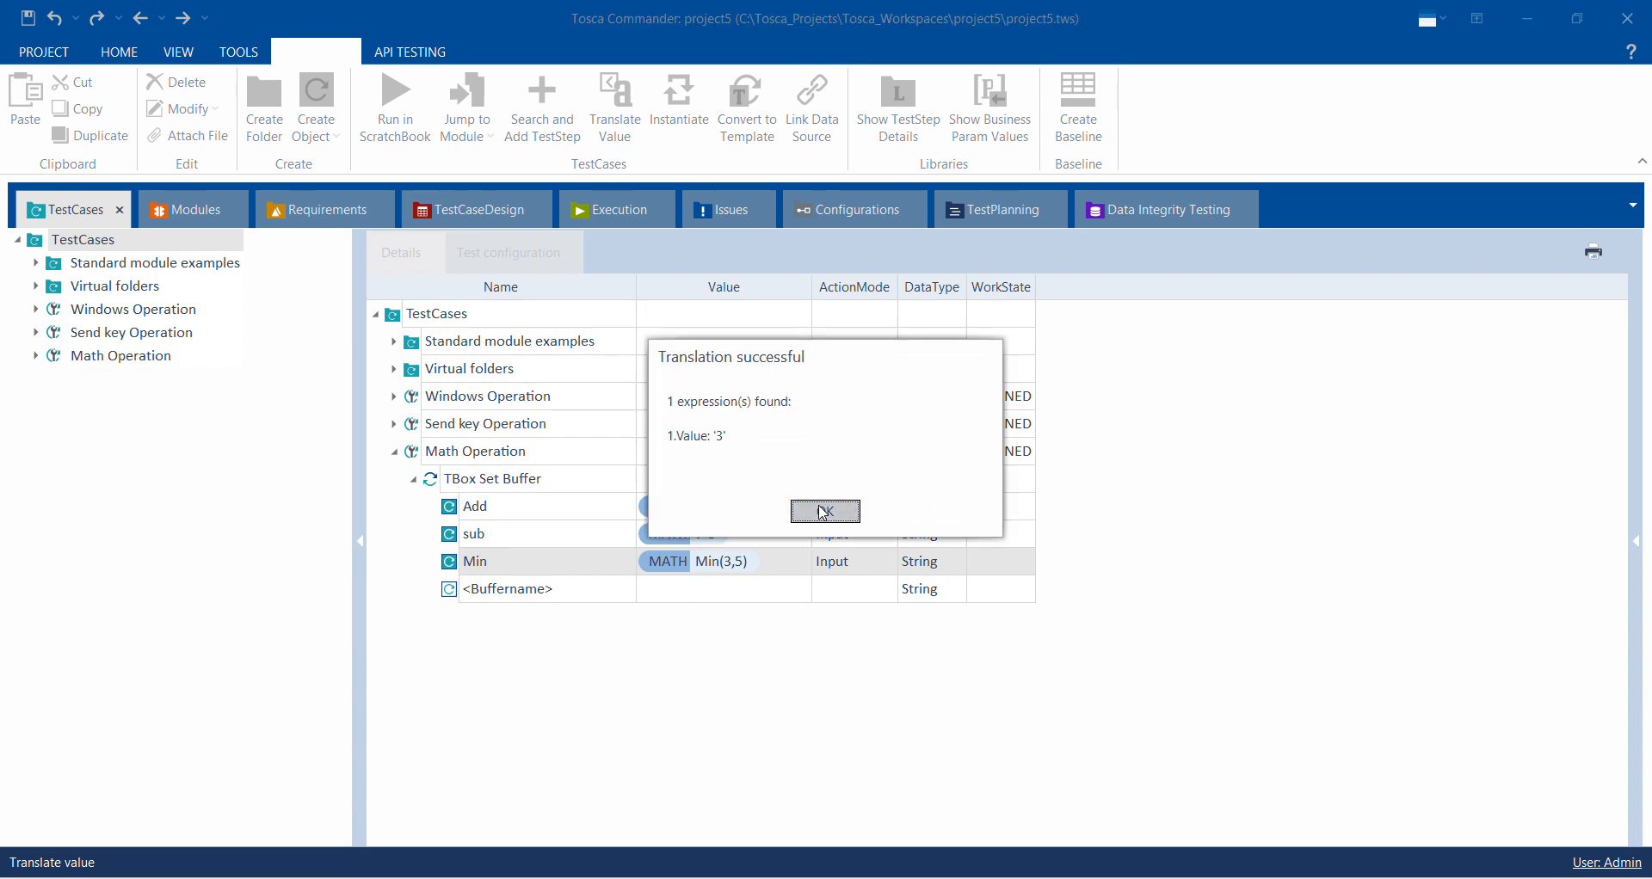
Step: Add a fourth buffer named Round Off to the TBox Set Buffer step
{"action": "left_click", "coordinate": [577, 603]}
{"action": "left_click", "coordinate": [582, 603]}
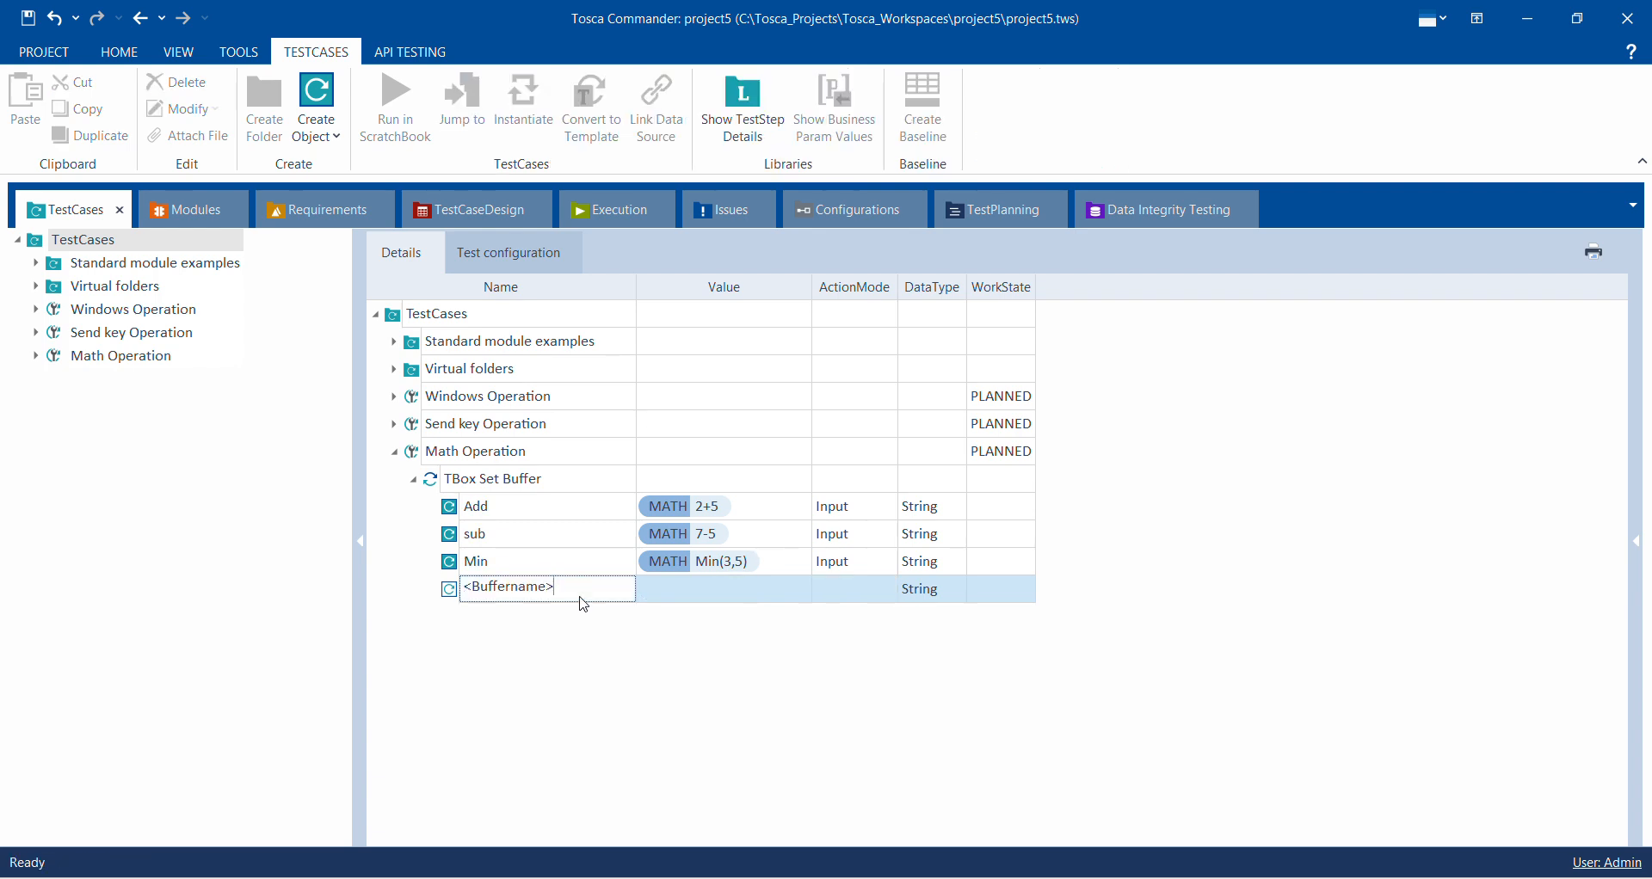
{"action": "key", "text": "BackSpace"}
{"action": "key", "text": "BackSpace"}
{"action": "key", "text": "BackSpace"}
{"action": "key", "text": "BackSpace"}
{"action": "key", "text": "BackSpace"}
{"action": "key", "text": "BackSpace"}
{"action": "key", "text": "BackSpace"}
{"action": "key", "text": "BackSpace"}
{"action": "key", "text": "BackSpace"}
{"action": "key", "text": "BackSpace"}
{"action": "key", "text": "BackSpace"}
{"action": "key", "text": "BackSpace"}
{"action": "type", "text": "Round Off"}
{"action": "key", "text": "Return"}
Step: Set the value of the Round Off buffer to the expression {MATH[Round(3.14567)]}
{"action": "left_click", "coordinate": [671, 593]}
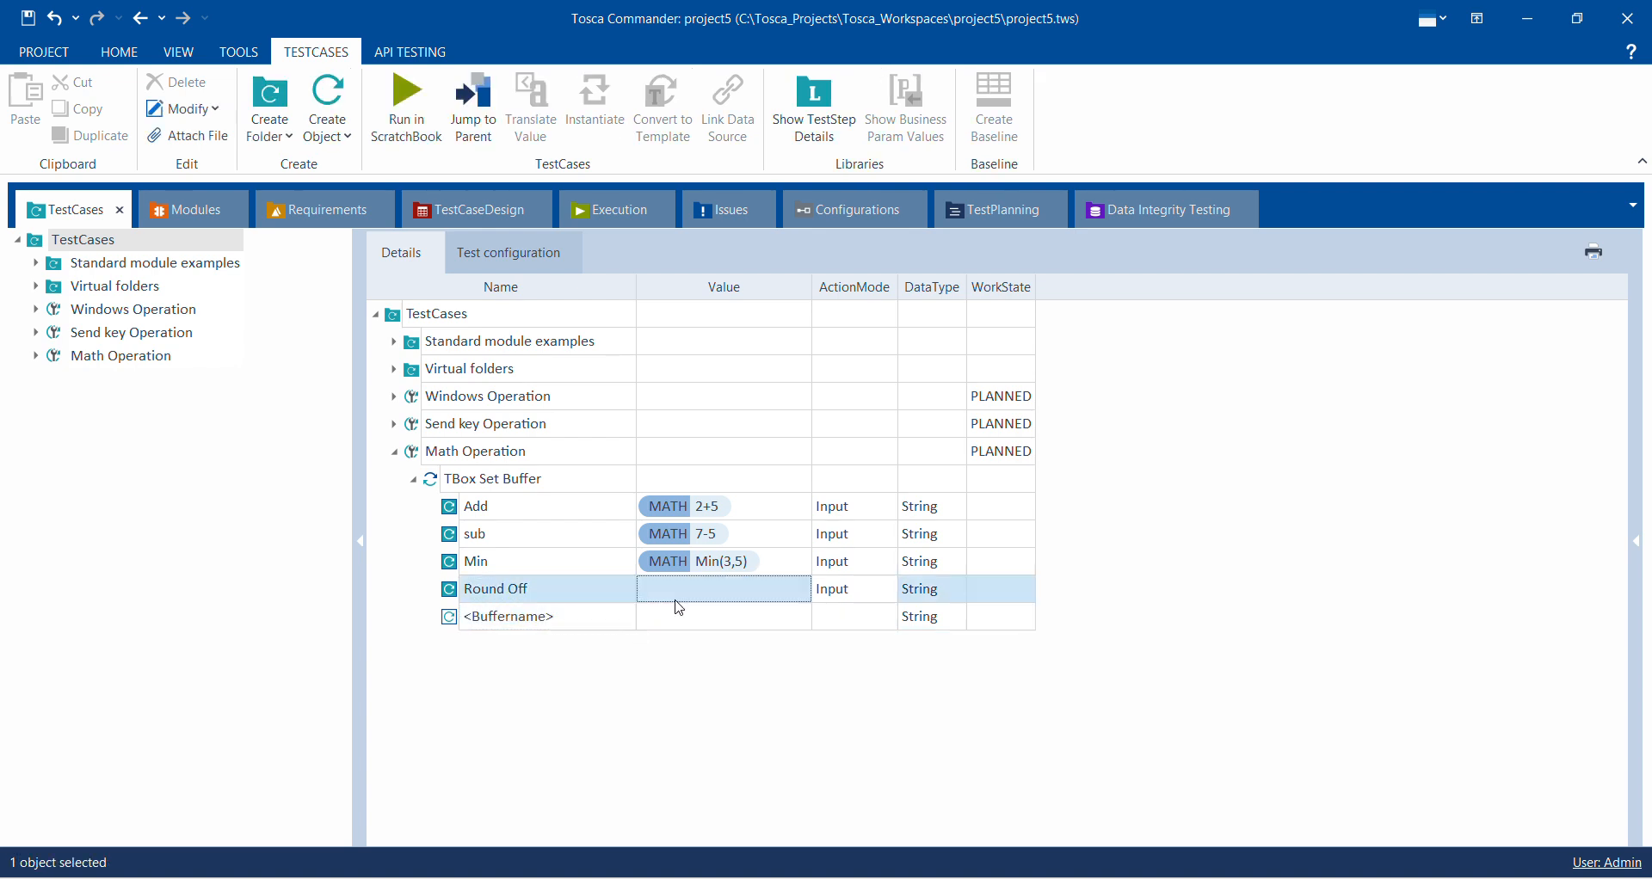
{"action": "left_click", "coordinate": [679, 593]}
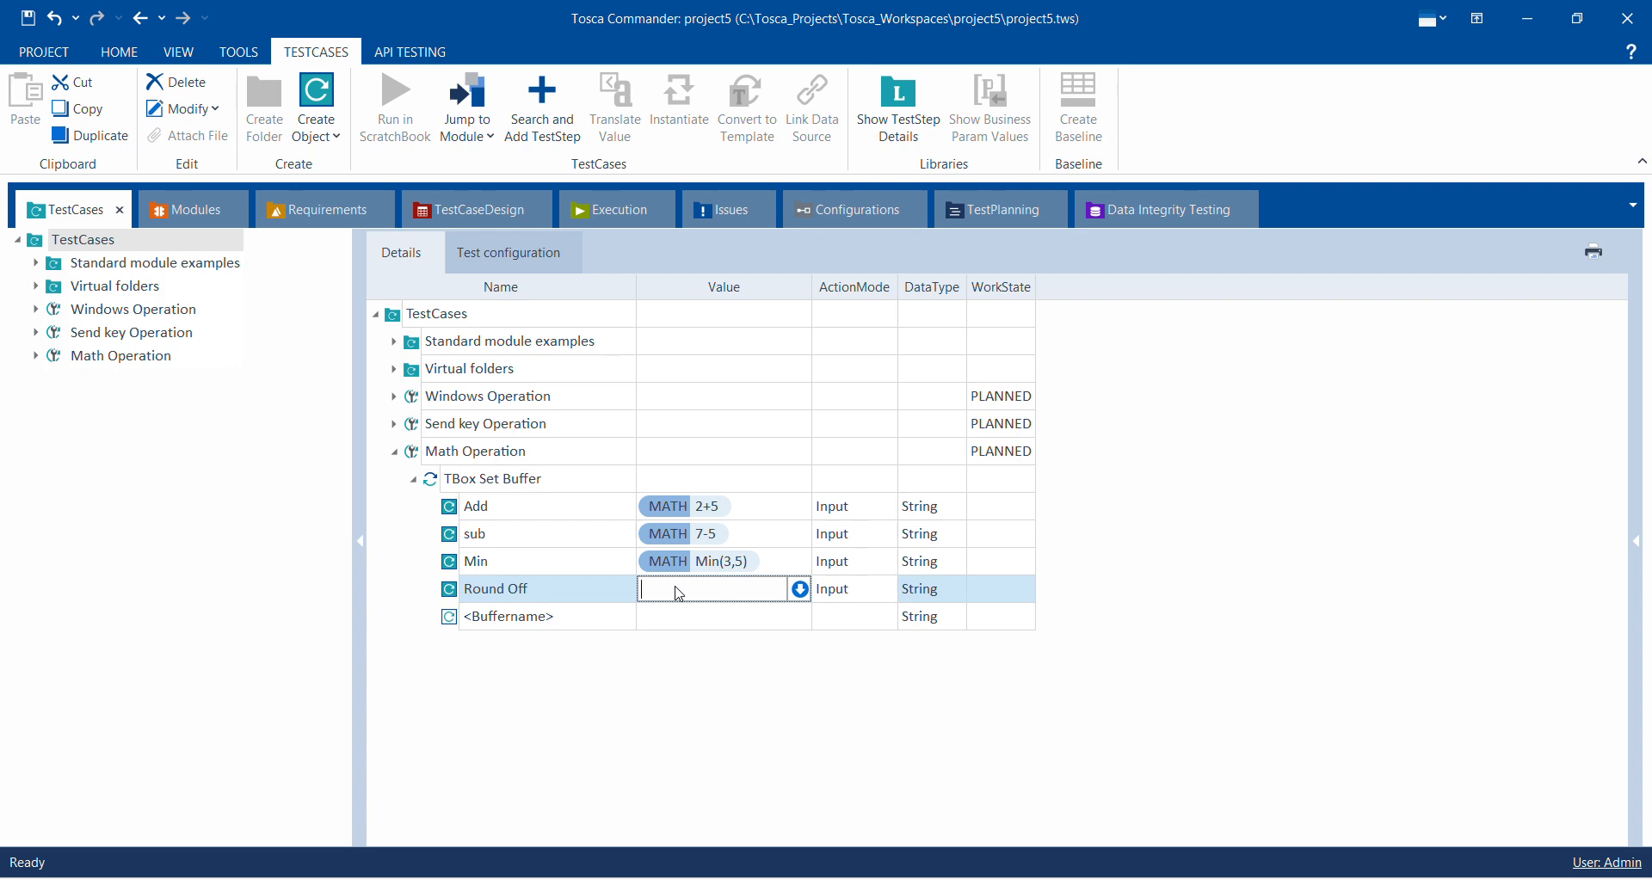
{"action": "type", "text": "{"}
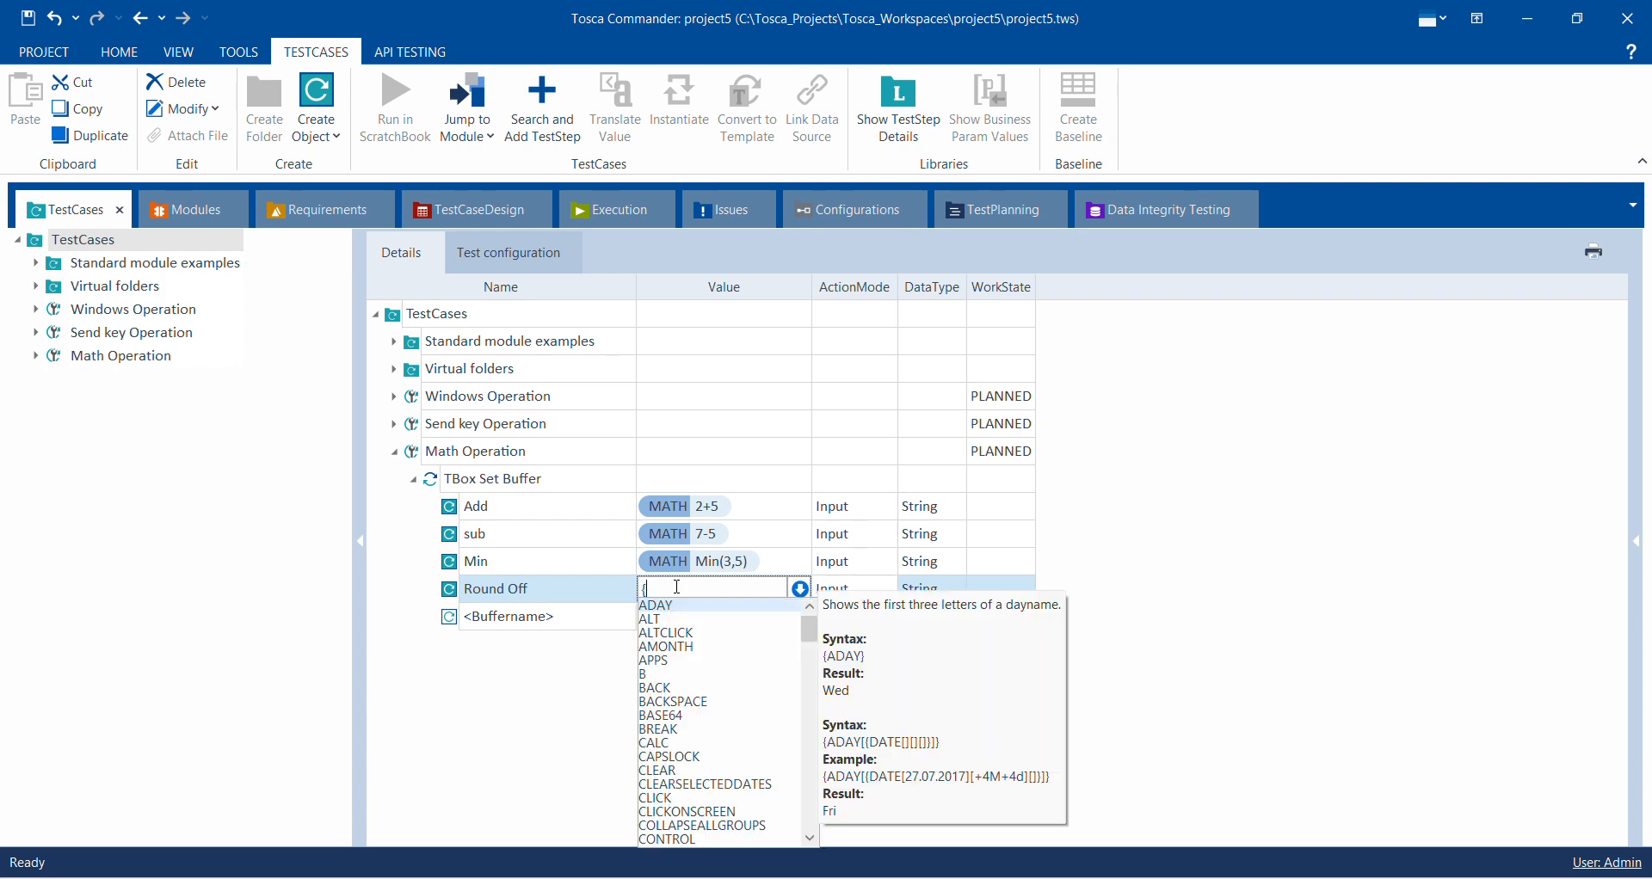
{"action": "type", "text": "MATH"}
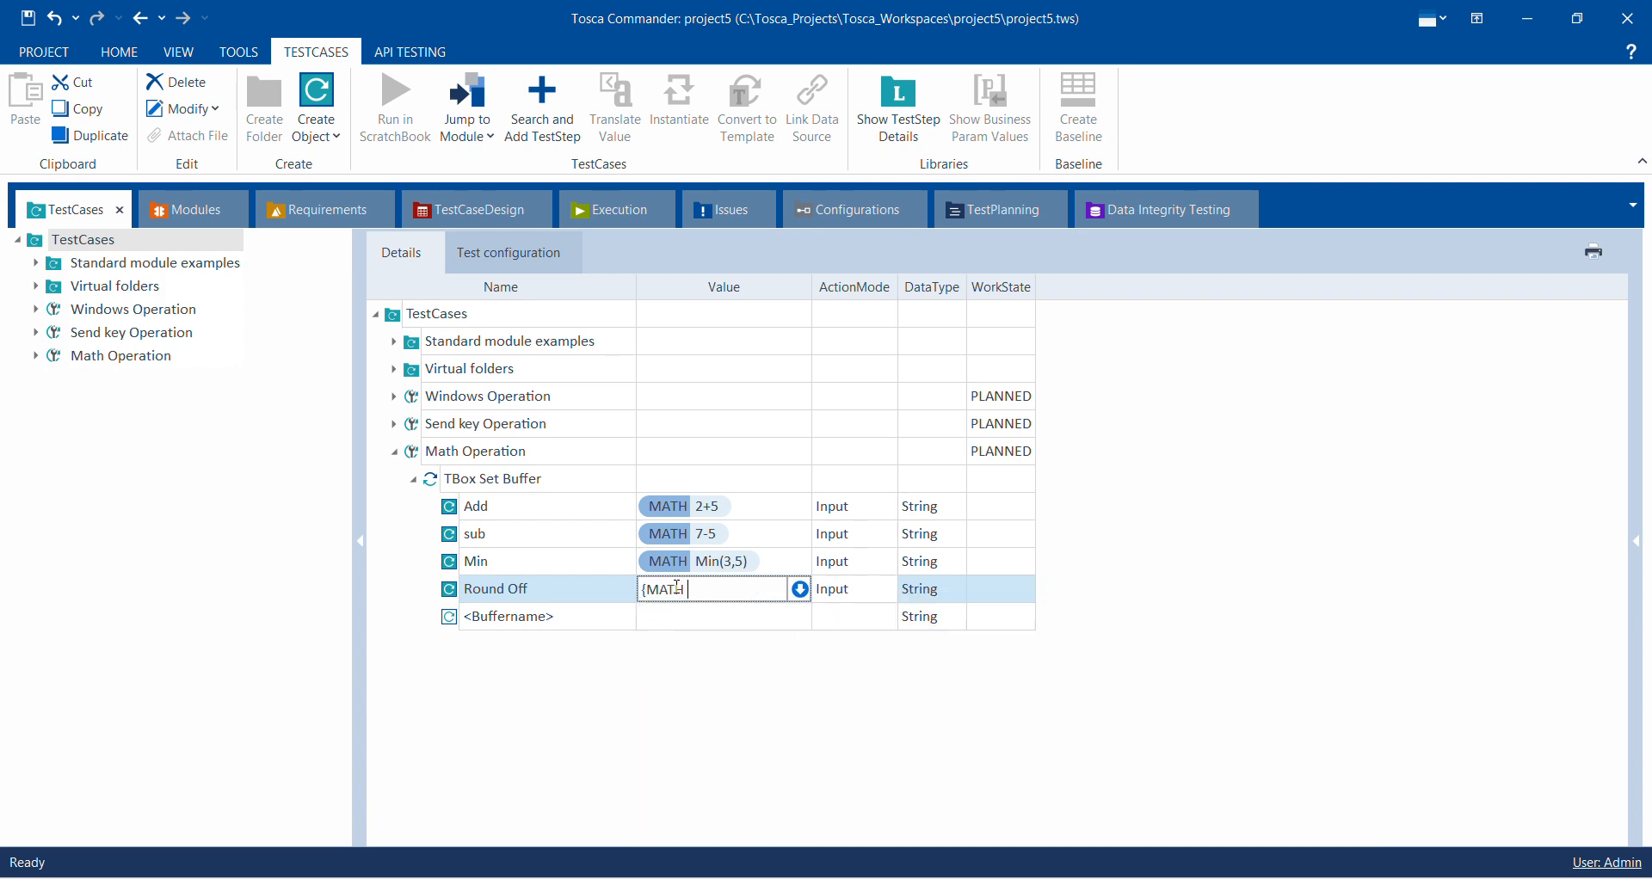
{"action": "key", "text": "BackSpace"}
{"action": "type", "text": "["}
{"action": "type", "text": "Rou"}
{"action": "type", "text": "nd"}
{"action": "type", "text": "("}
{"action": "type", "text": "5,"}
{"action": "key", "text": "BackSpace"}
{"action": "key", "text": "BackSpace"}
{"action": "type", "text": "3.14567)]}"}
{"action": "key", "text": "BackSpace"}
{"action": "key", "text": "BackSpace"}
{"action": "type", "text": "]}"}
{"action": "key", "text": "Return"}
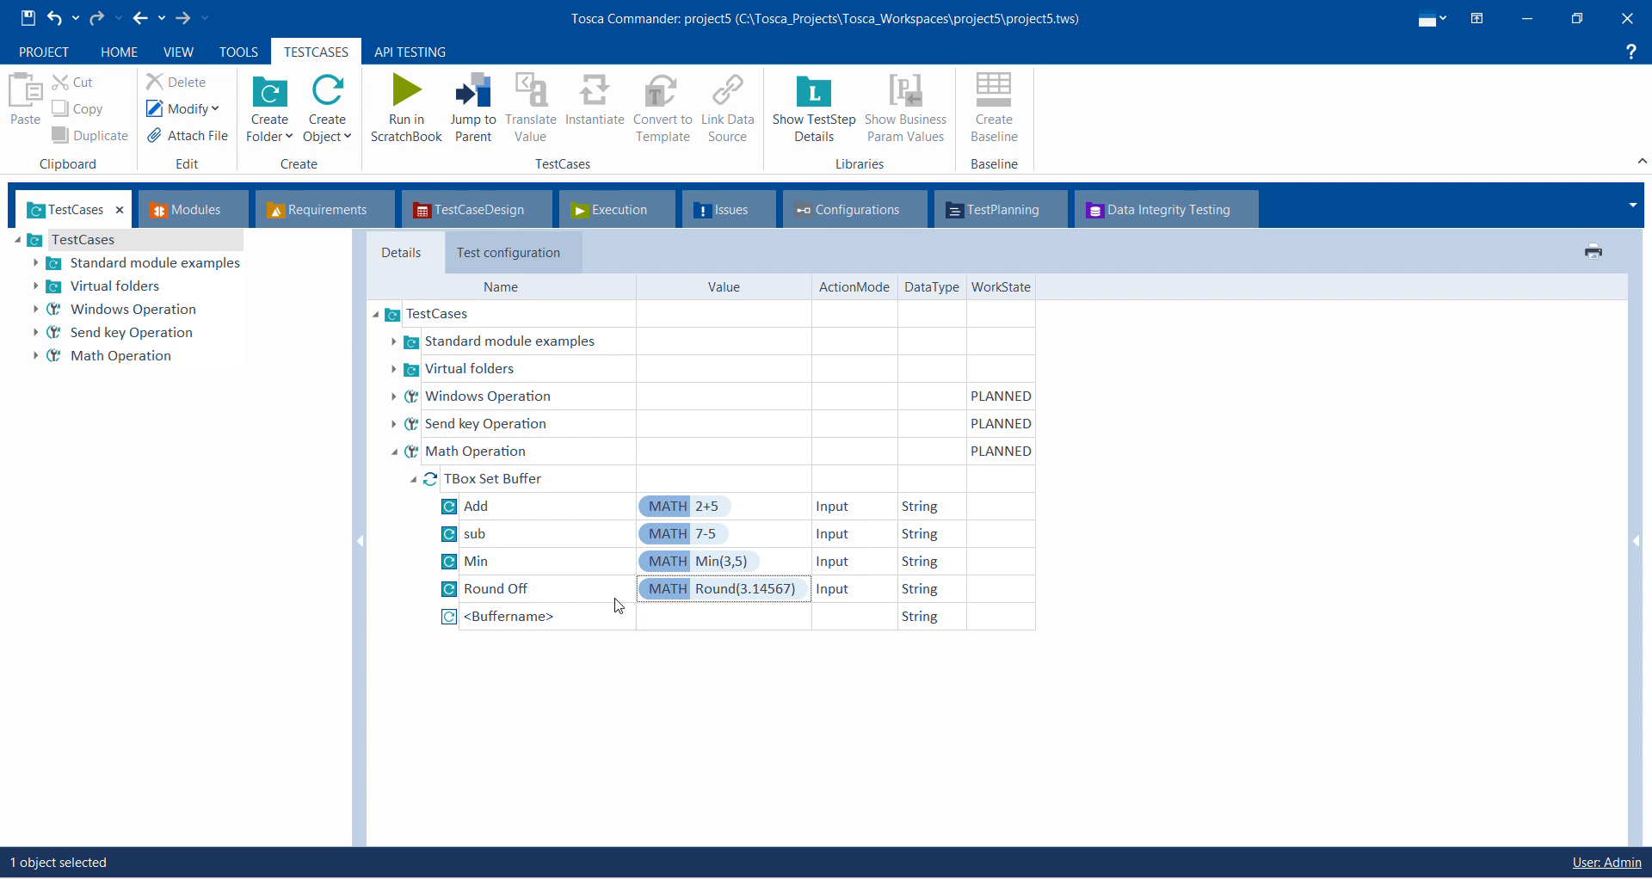
Step: Translate the Round Off buffer's value to test the single-argument Round expression, and close the message
{"action": "left_click", "coordinate": [585, 592]}
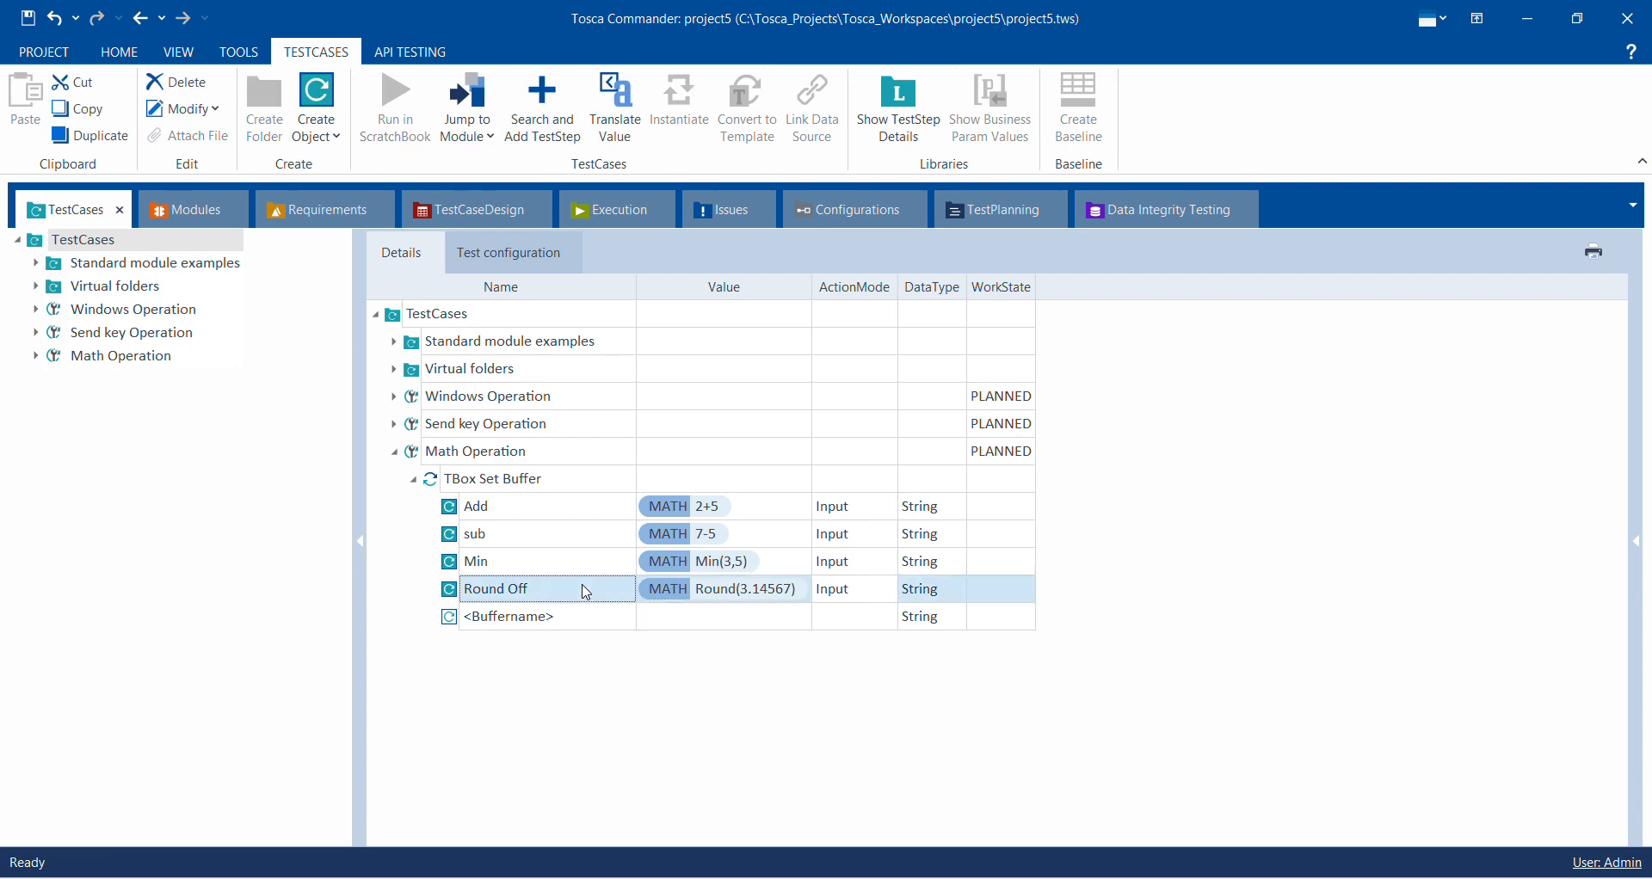
{"action": "right_click", "coordinate": [585, 592]}
{"action": "left_click", "coordinate": [604, 638]}
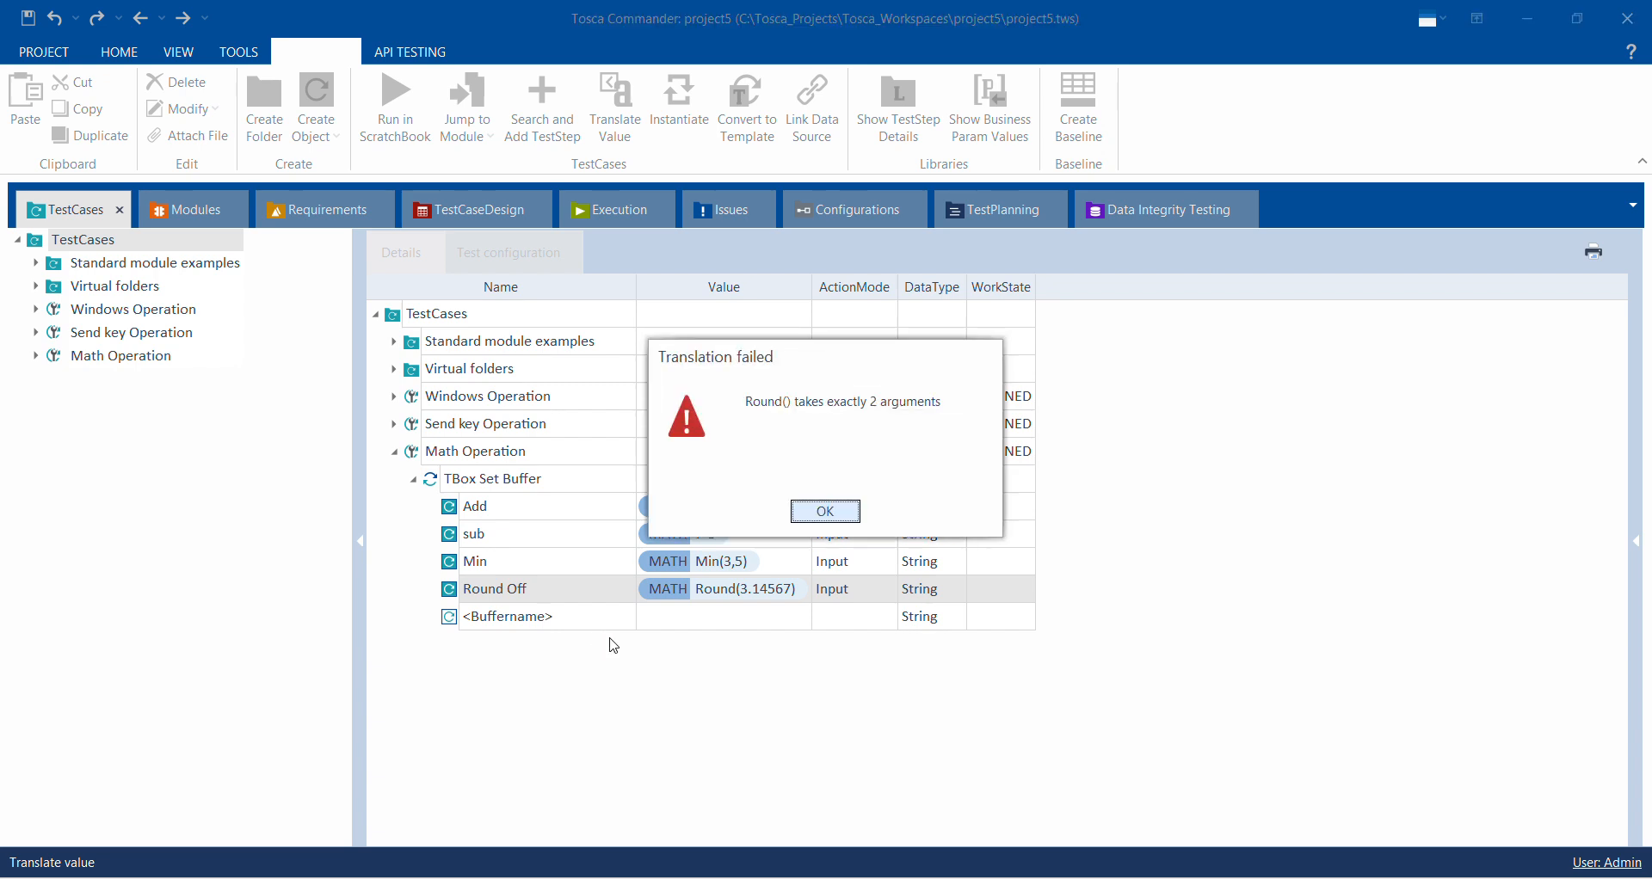
{"action": "left_click", "coordinate": [824, 511]}
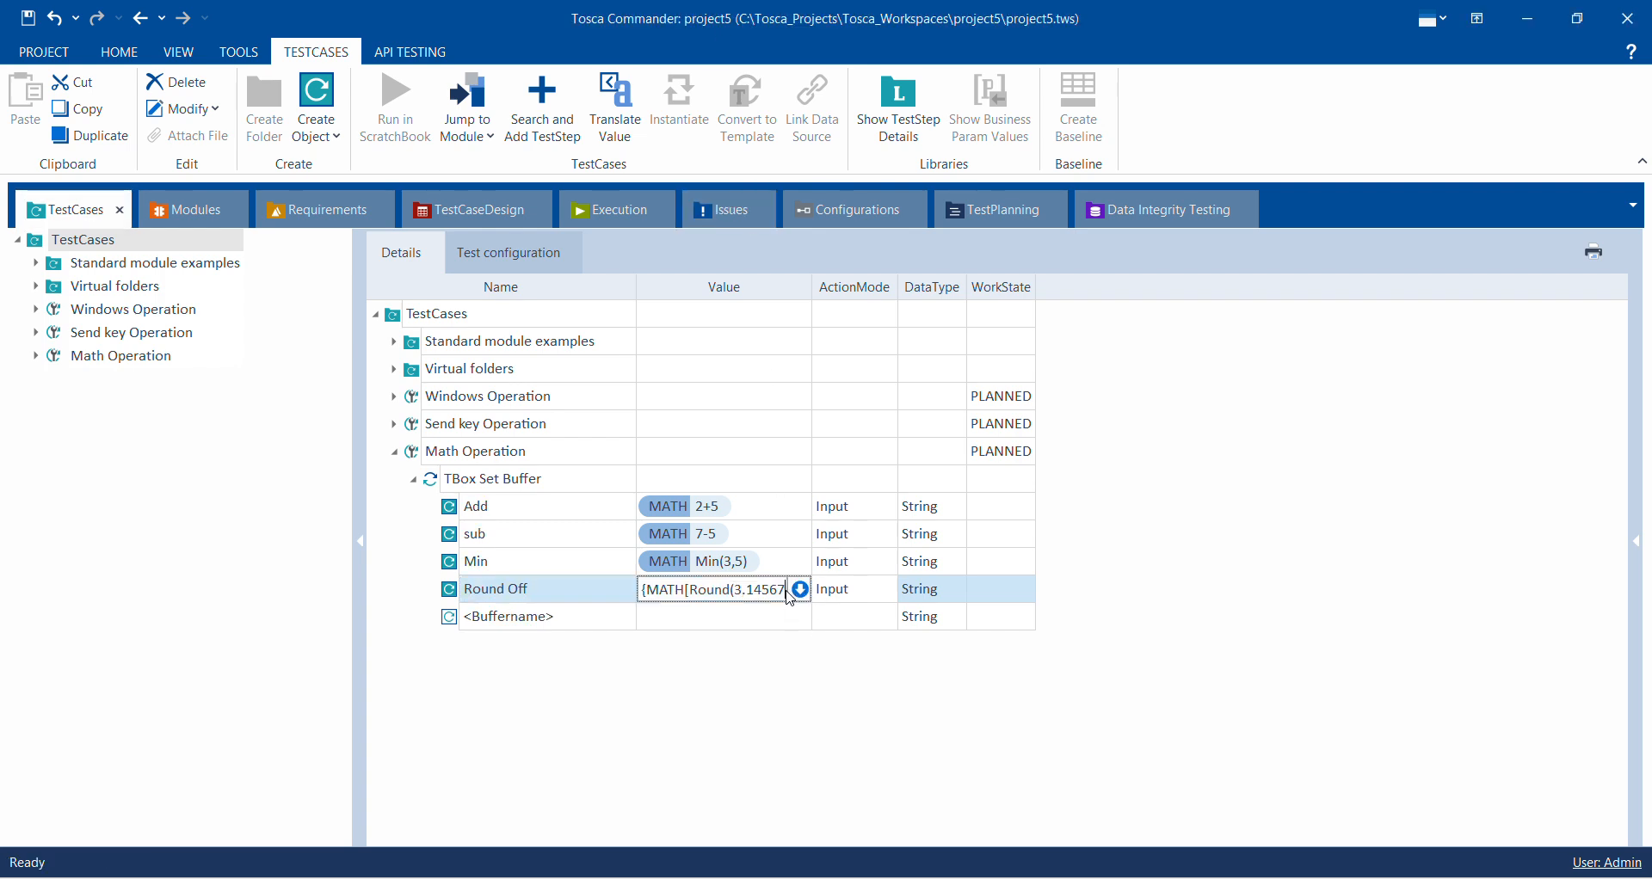
Step: Add 2 as the second argument of the Round Off buffer's expression, making it {MATH[Round(3.14567,2)]}
{"action": "type", "text": ","}
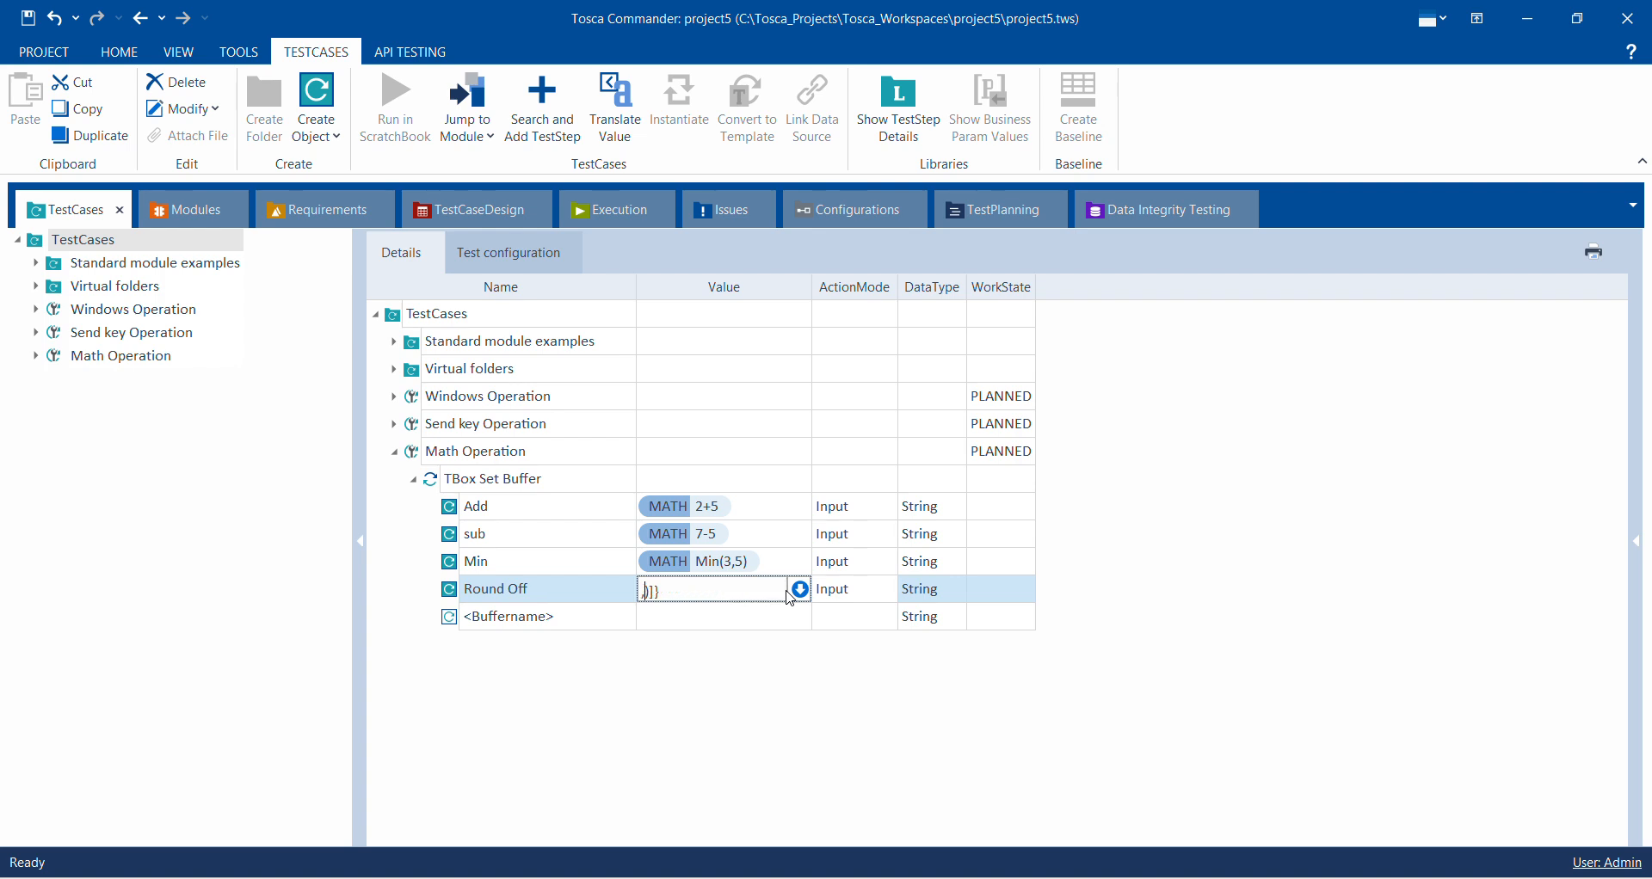
{"action": "type", "text": "2"}
{"action": "key", "text": "Return"}
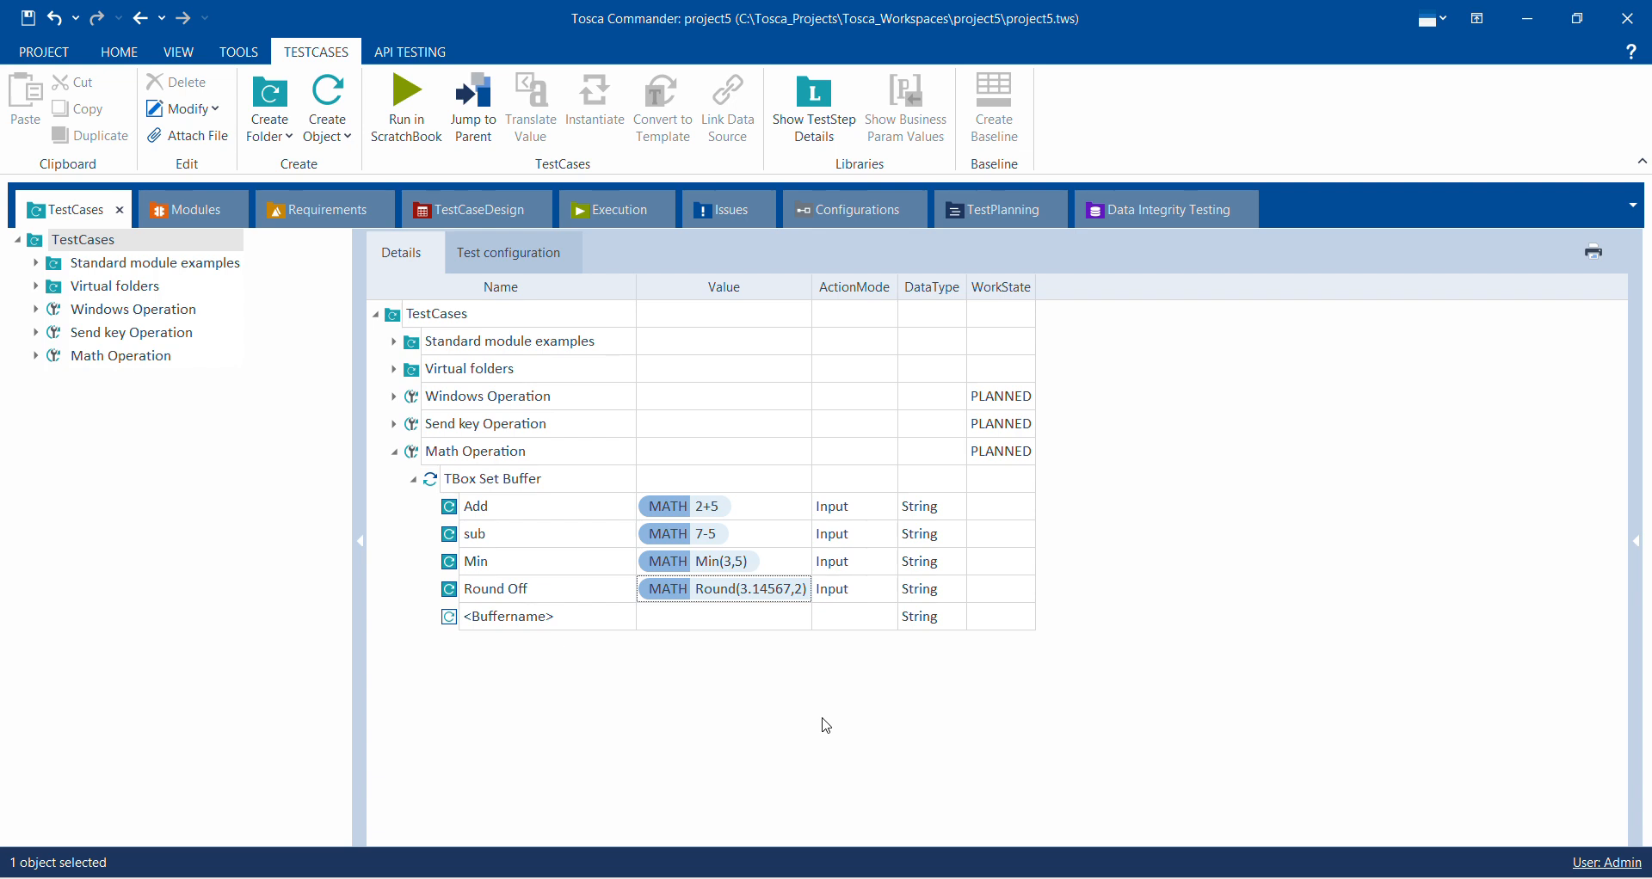
Step: Translate the Round Off buffer's value again to check the rounding to two decimals, and close the result message
{"action": "left_click", "coordinate": [569, 585]}
{"action": "right_click", "coordinate": [569, 586]}
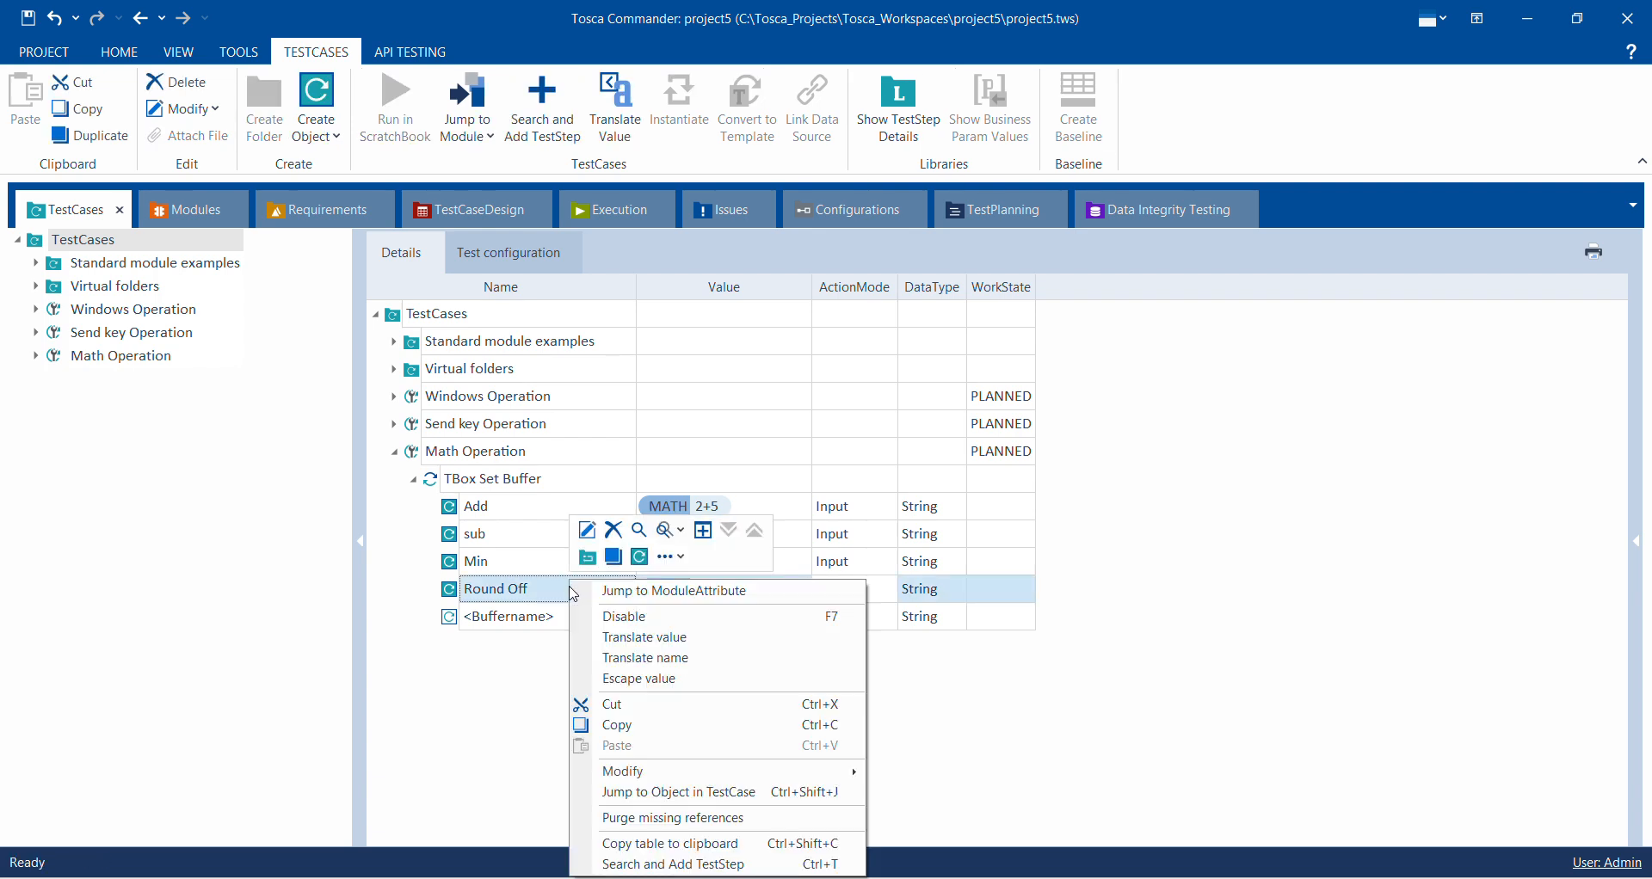
{"action": "left_click", "coordinate": [600, 637]}
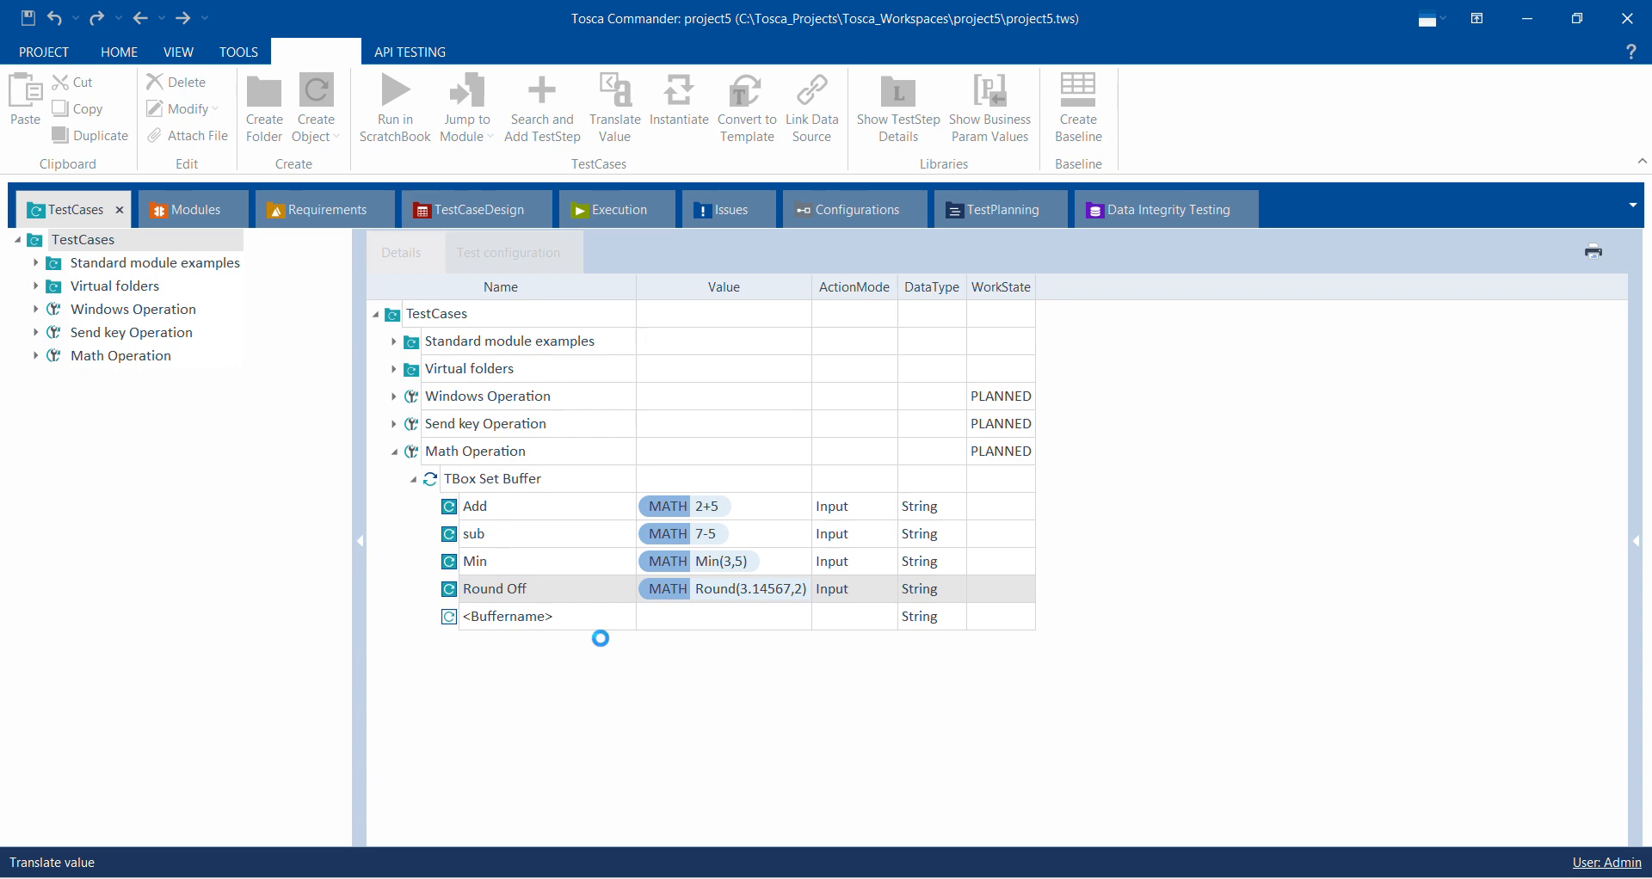
{"action": "left_click_drag", "start_coordinate": [755, 444], "coordinate": [744, 401]}
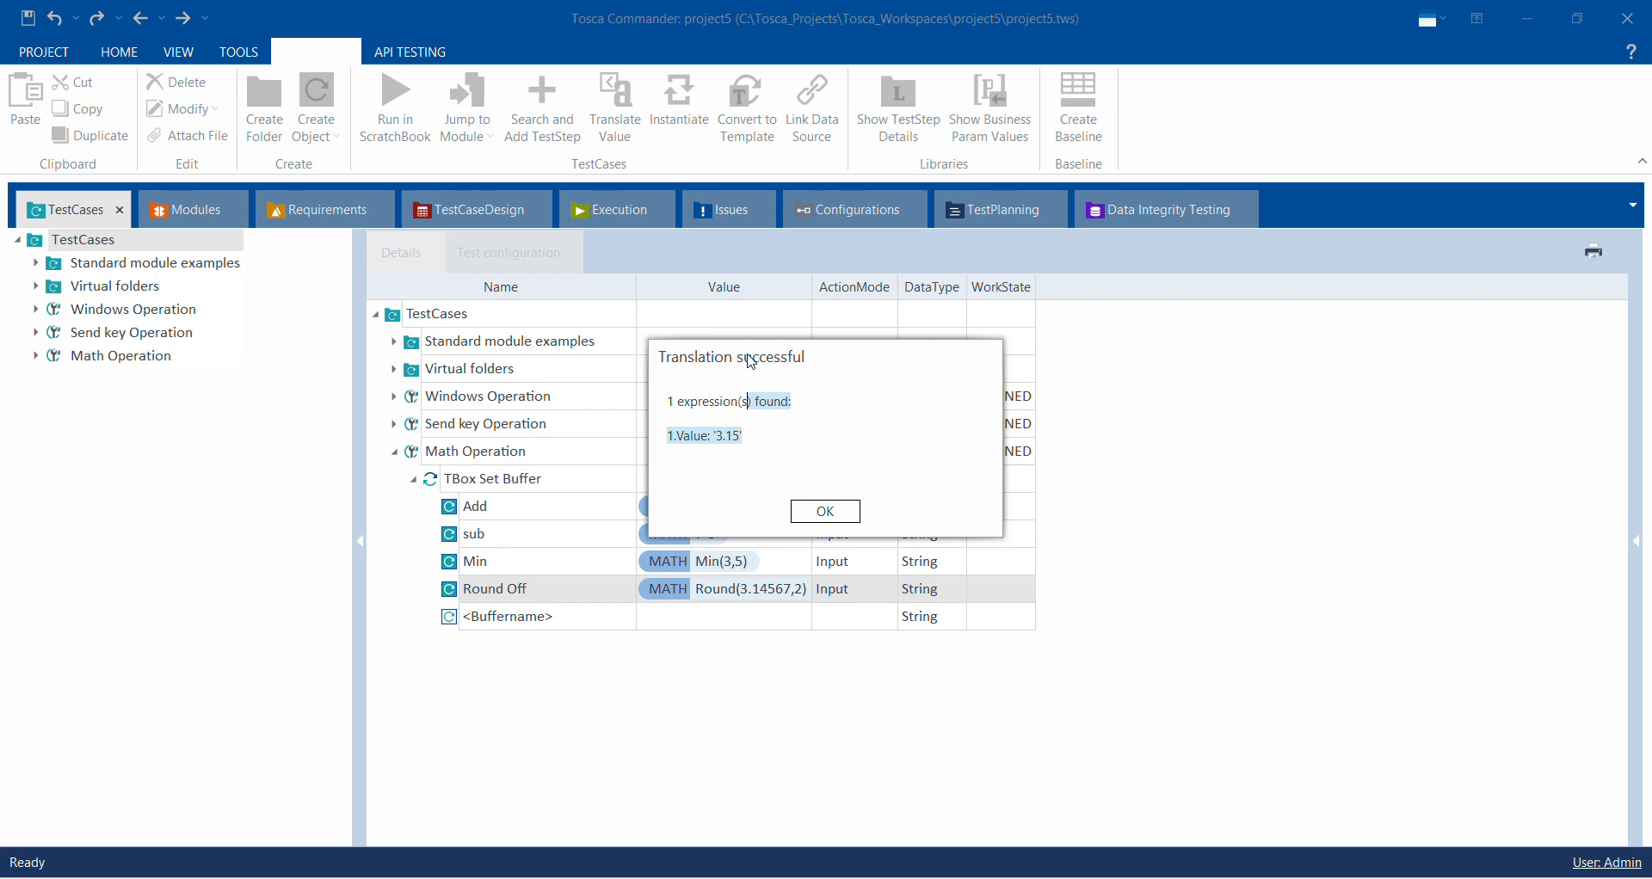
{"action": "left_click", "coordinate": [828, 511]}
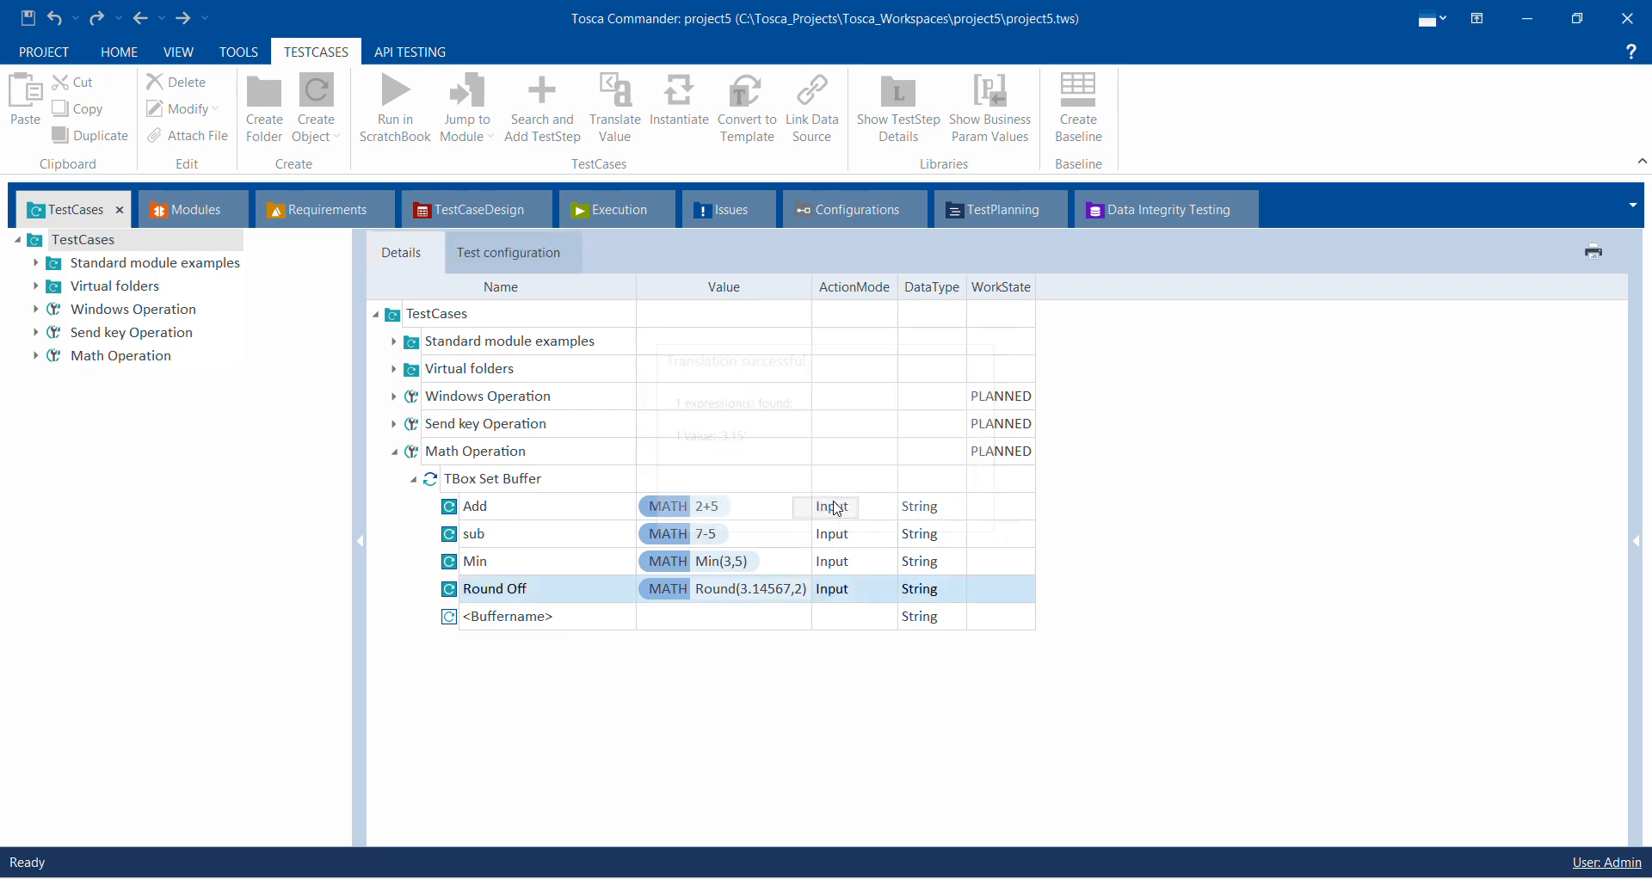